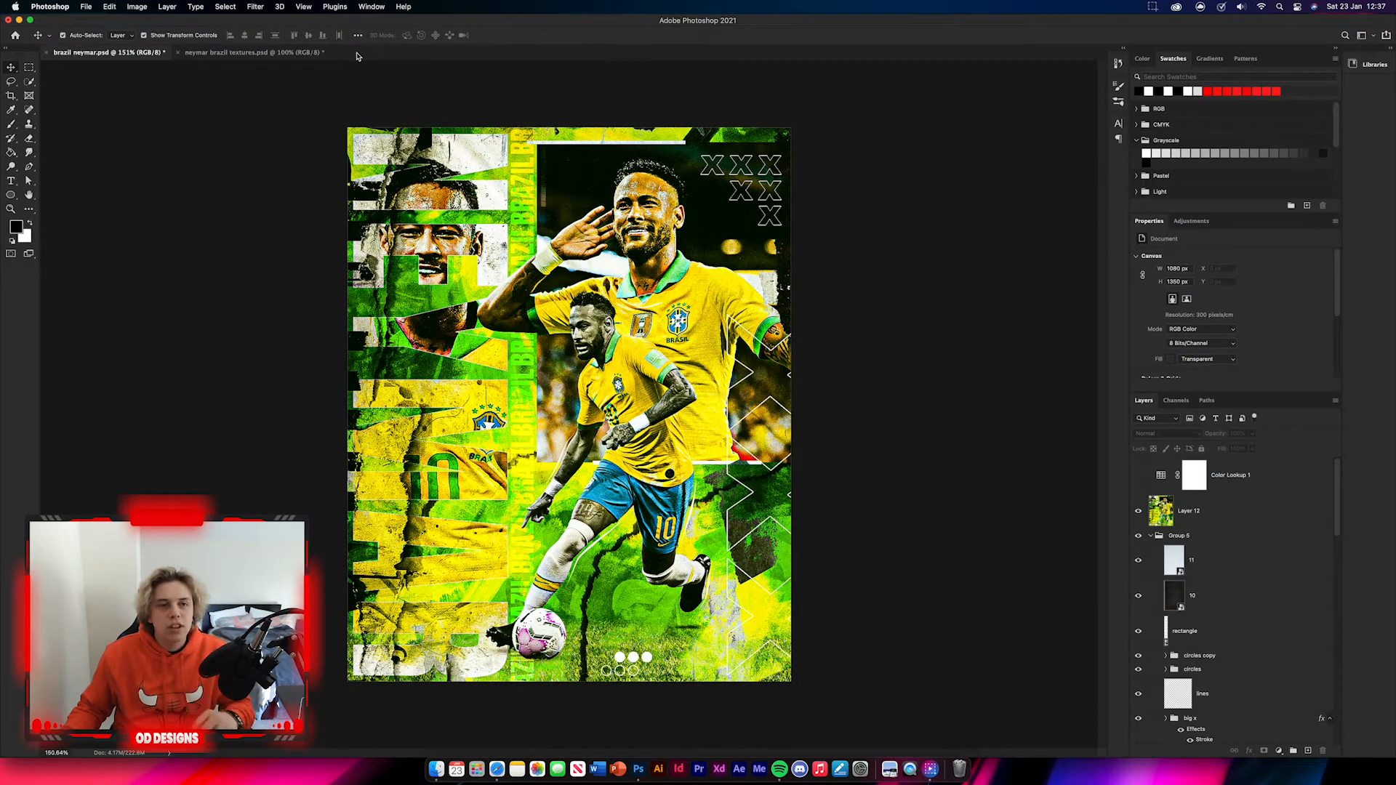
# Step: Create a new white RGB document of 1080 by 1350 pixels at 300 pixels per centimetre
pyautogui.rightClick(356, 56)
pyautogui.click(410, 117)
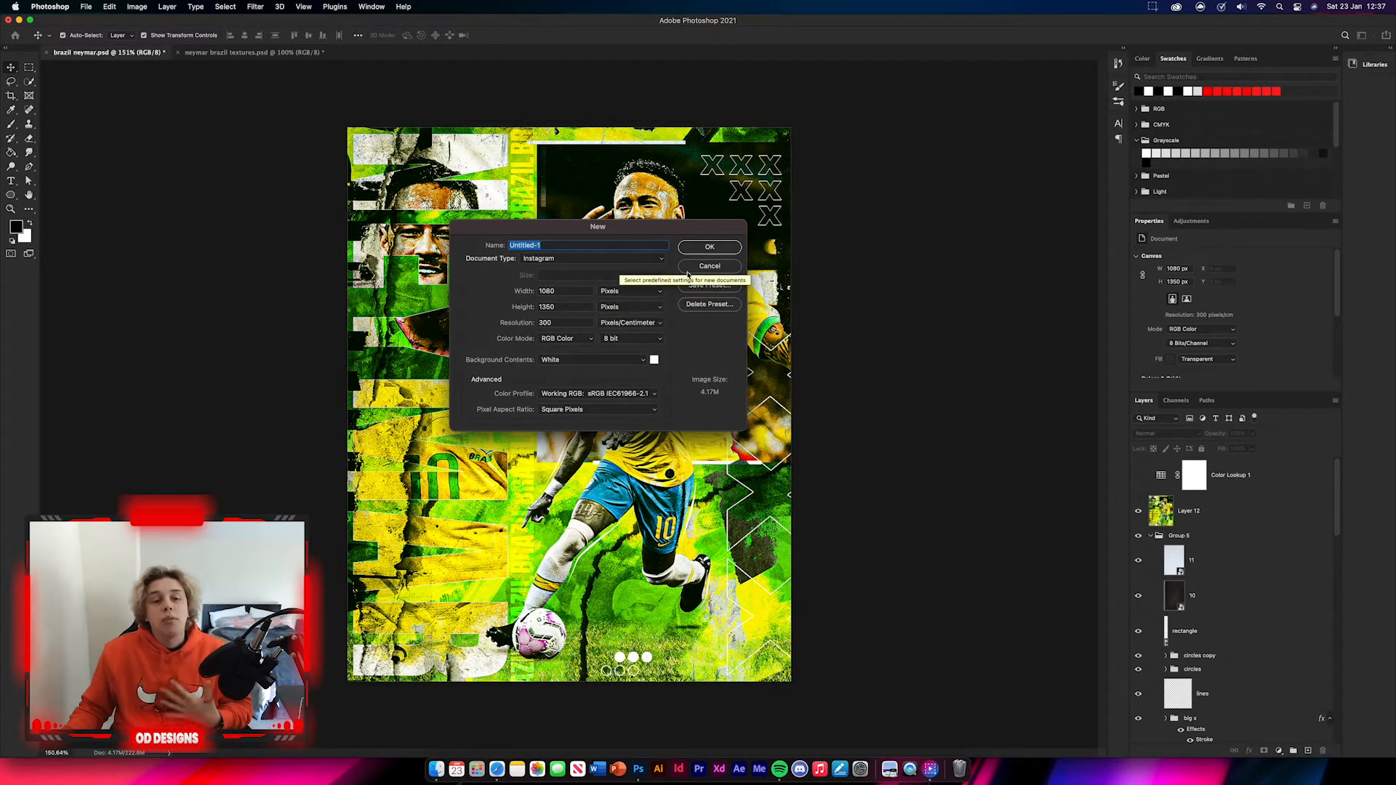
pyautogui.click(718, 249)
# Step: In the textures file, show the bg layer, hide the thank-you text, and copy bg into the new document so it fills the canvas
pyautogui.click(232, 53)
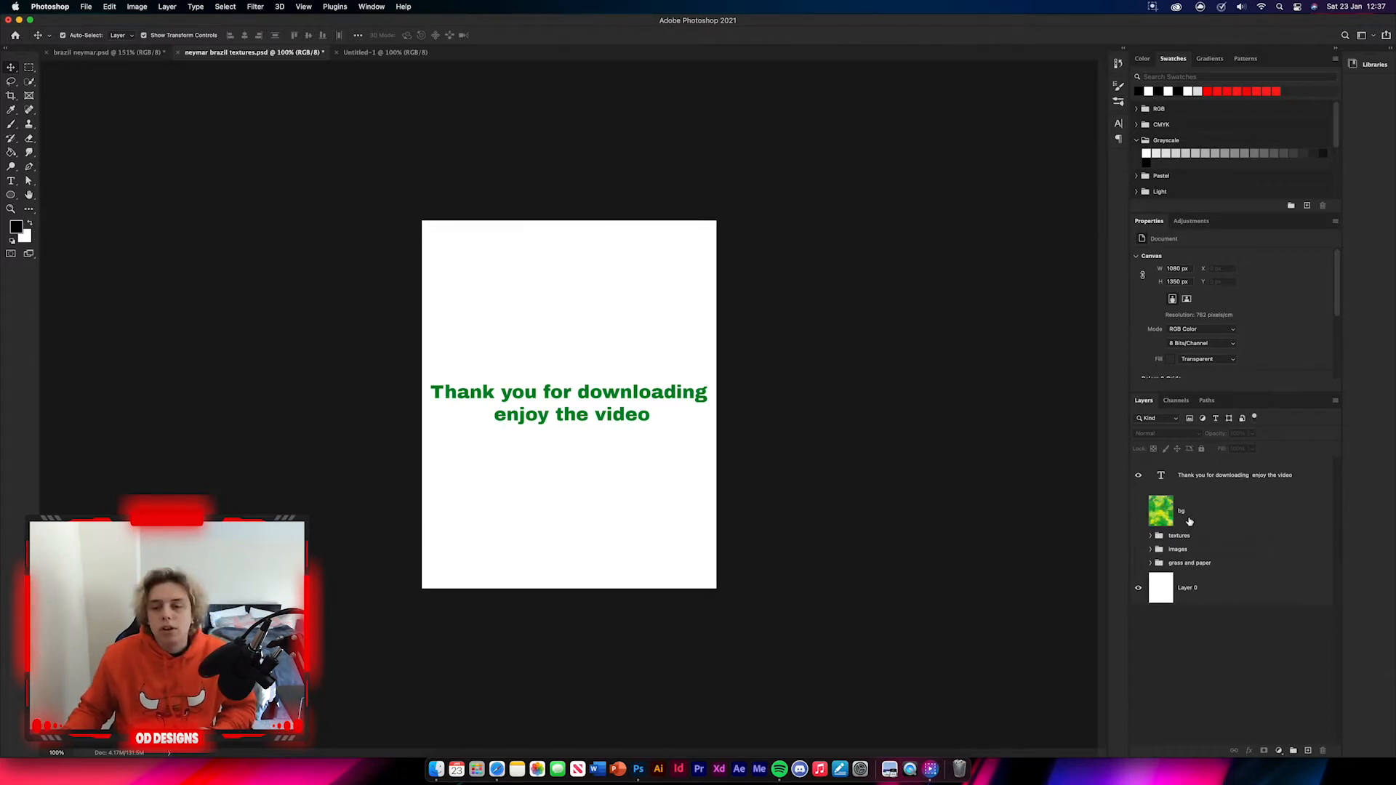
pyautogui.click(1139, 513)
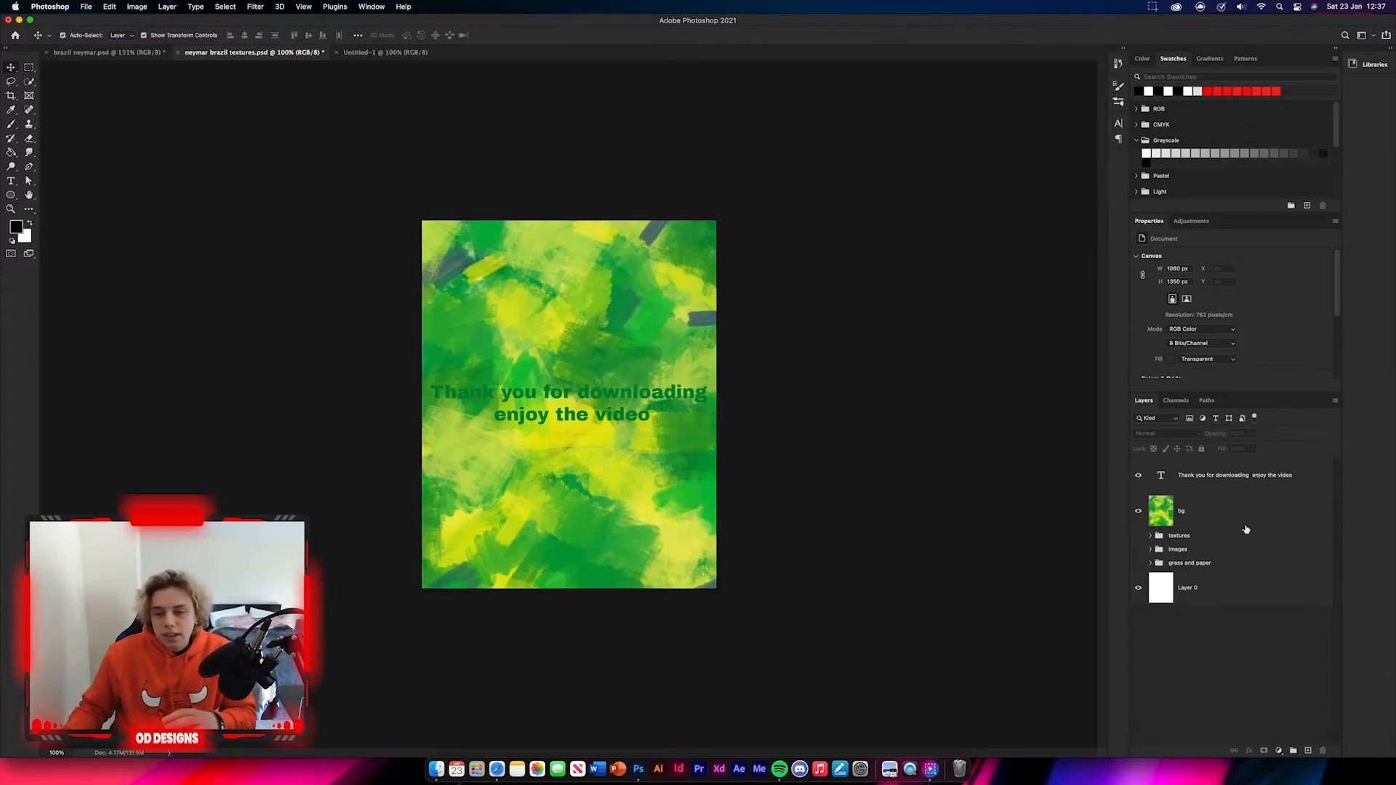
pyautogui.click(1138, 475)
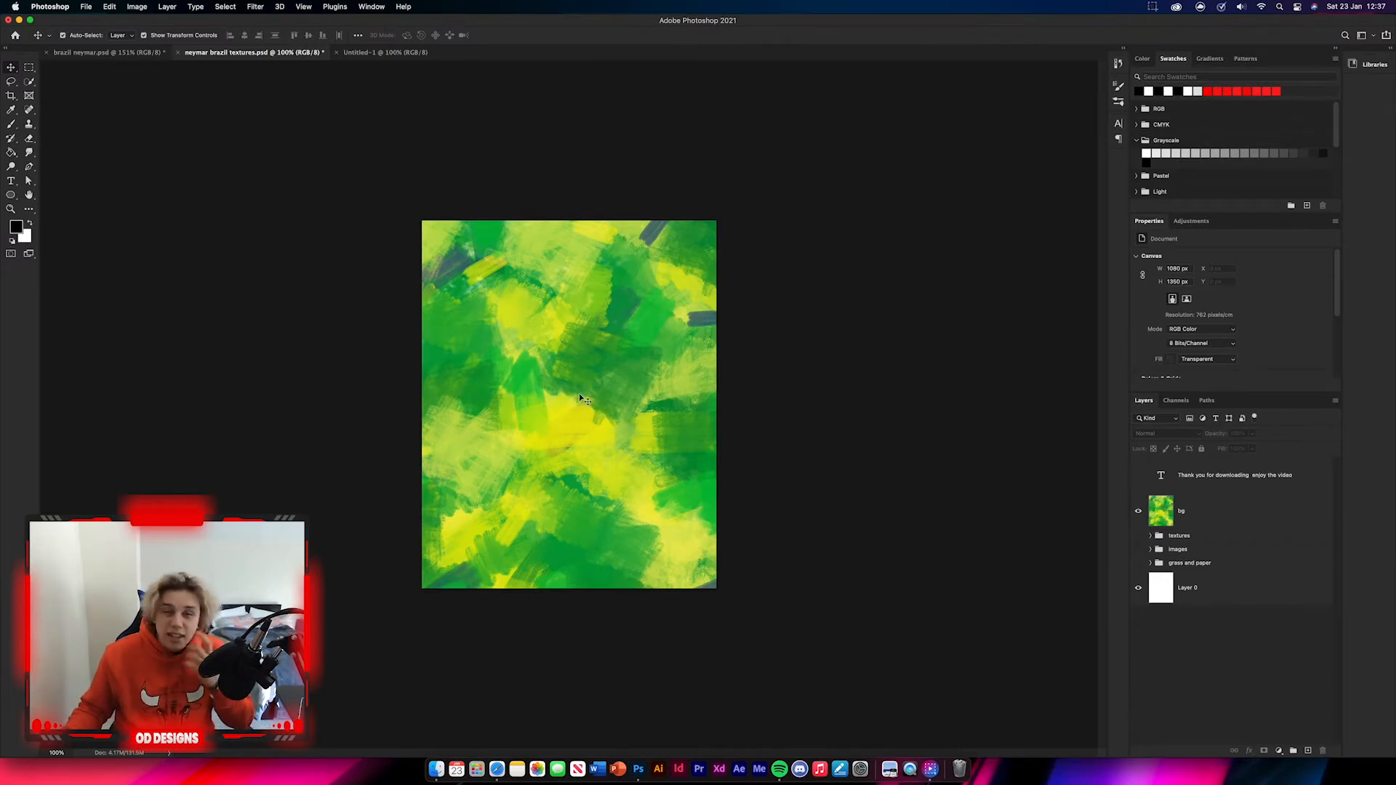
pyautogui.click(526, 327)
pyautogui.moveTo(526, 328); pyautogui.dragTo(602, 399)
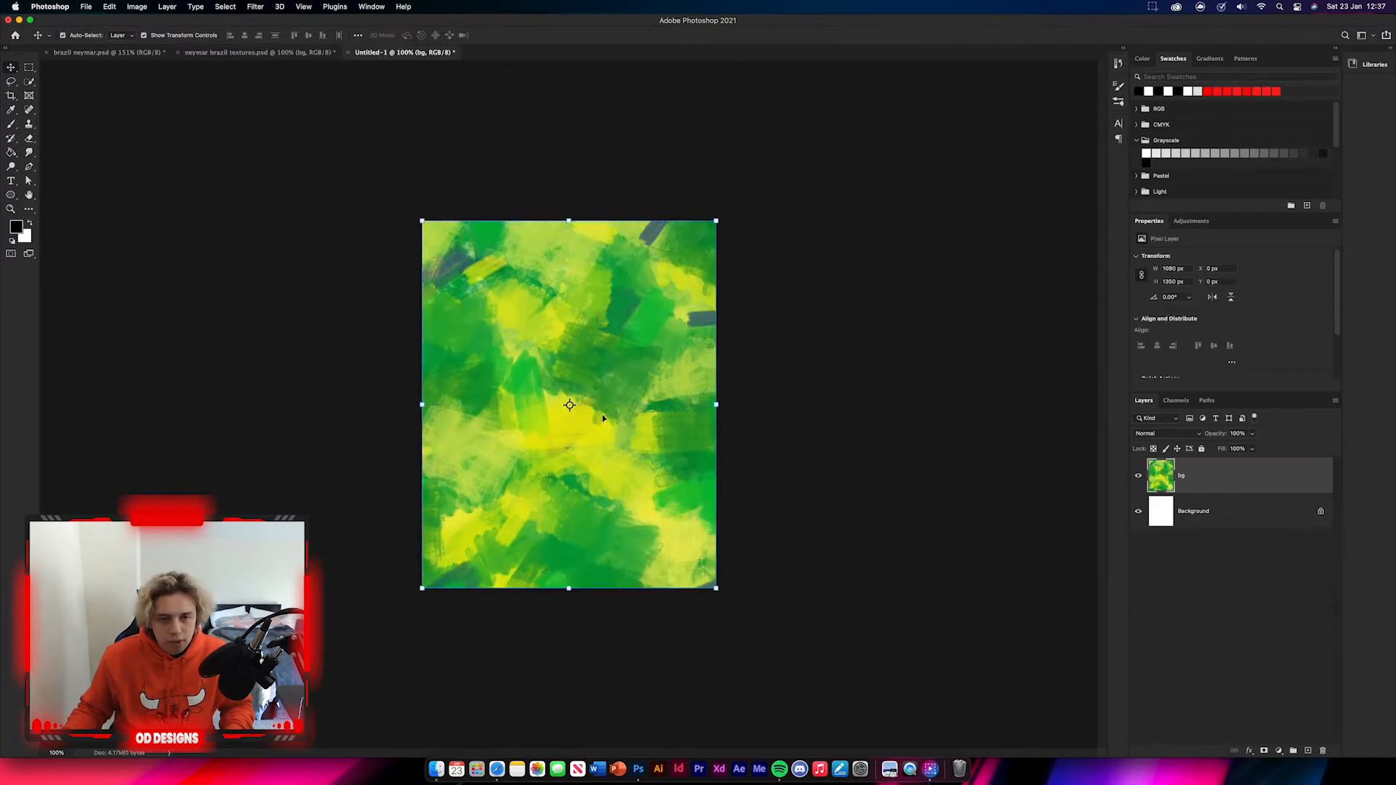
# Step: Copy the dark chalkboard layer 1 from the textures group of neymar brazil textures.psd into the new document
pyautogui.click(252, 57)
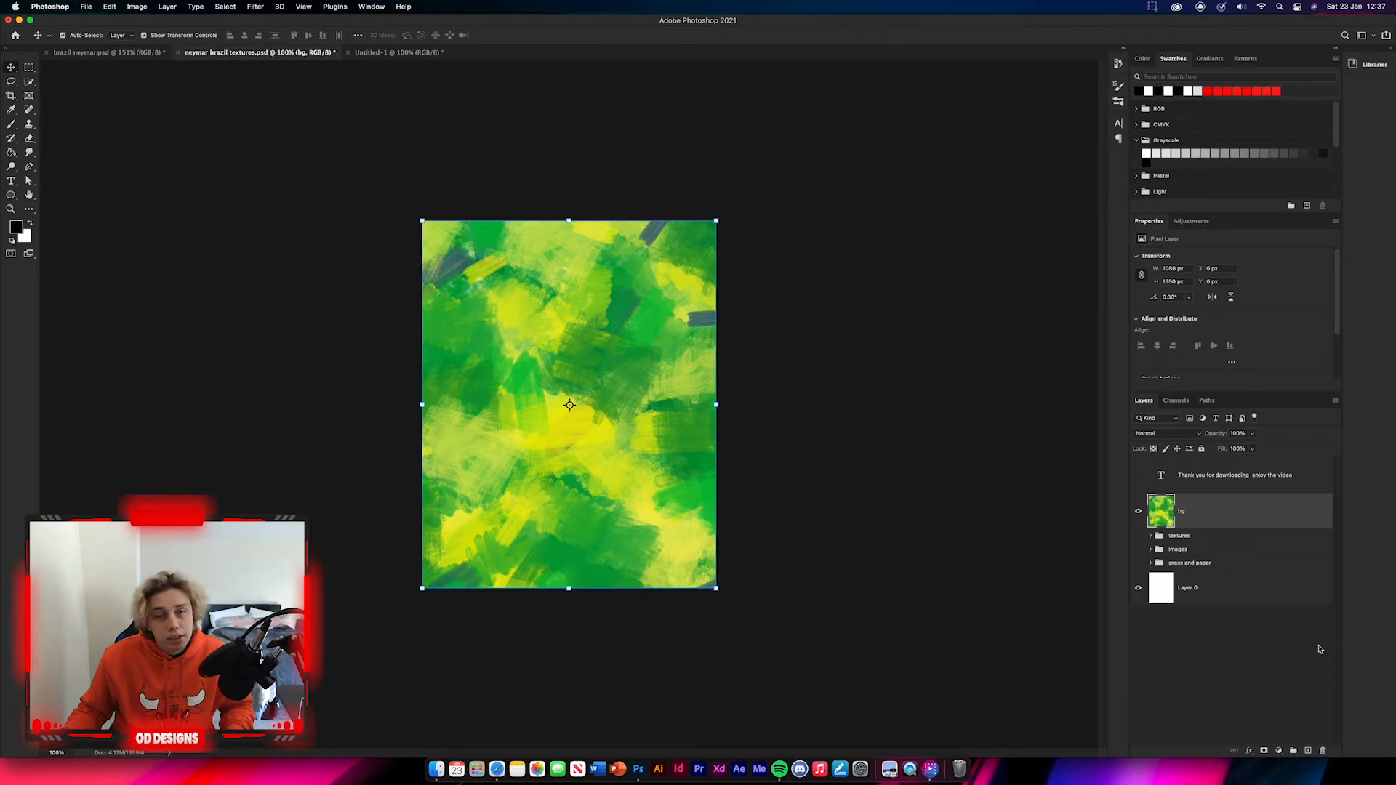
pyautogui.click(1150, 538)
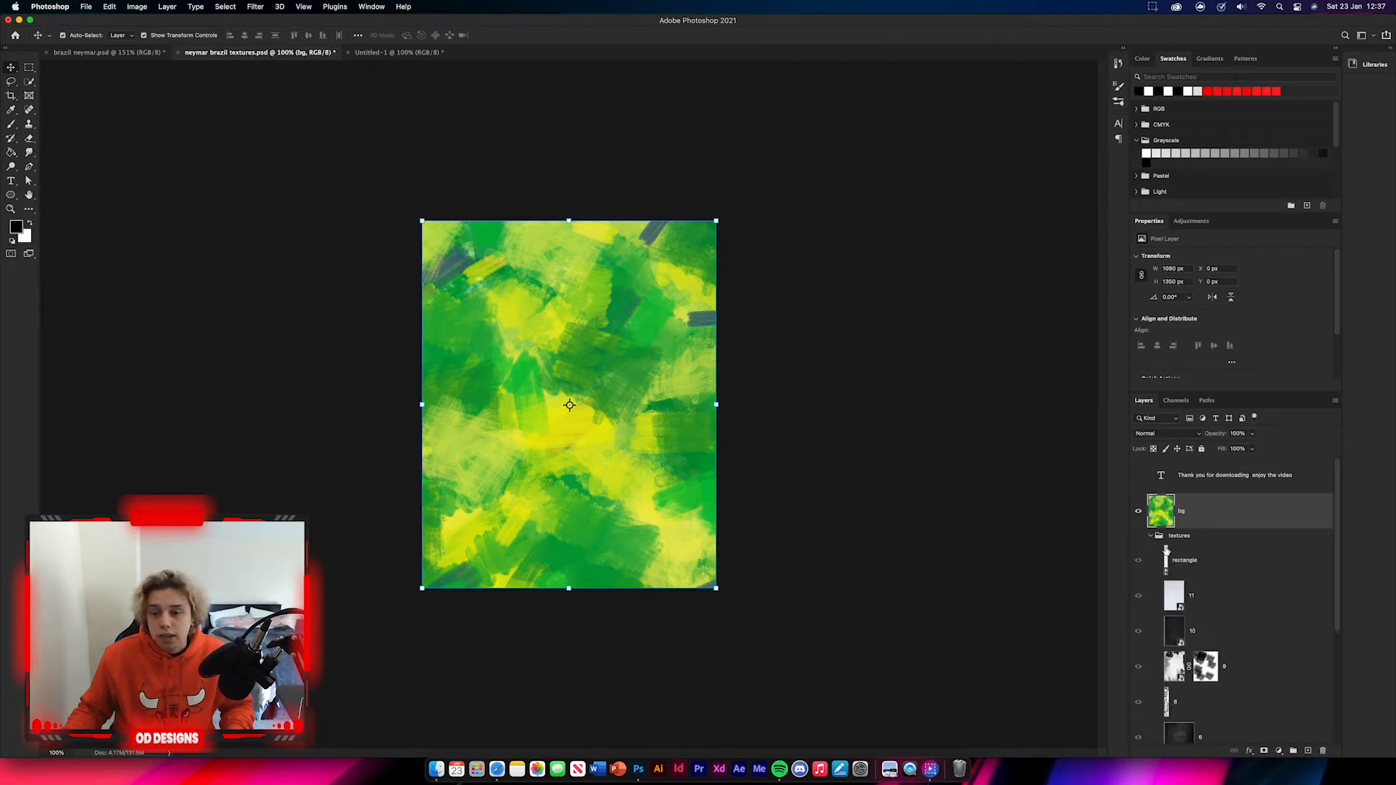
pyautogui.scroll(-5, 1204, 574)
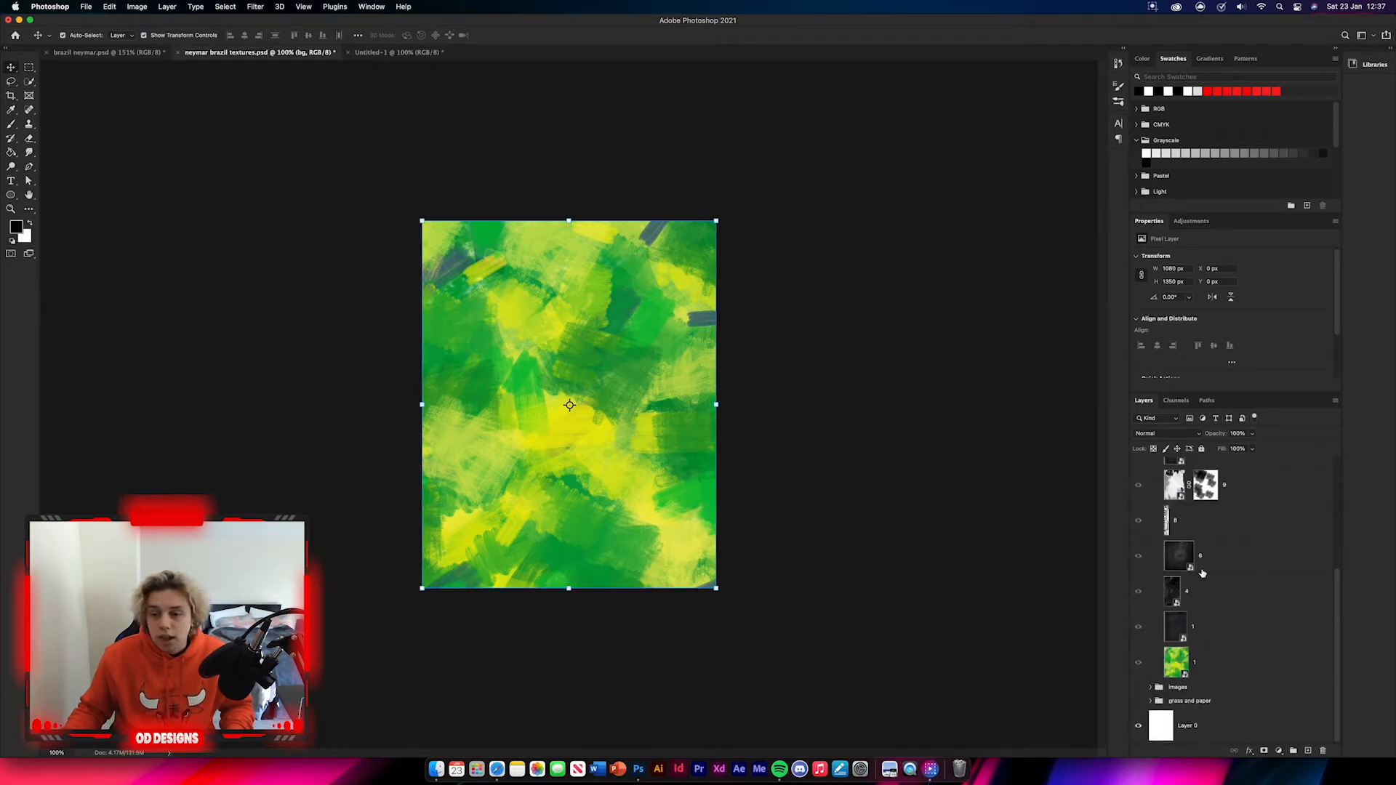
pyautogui.click(1210, 634)
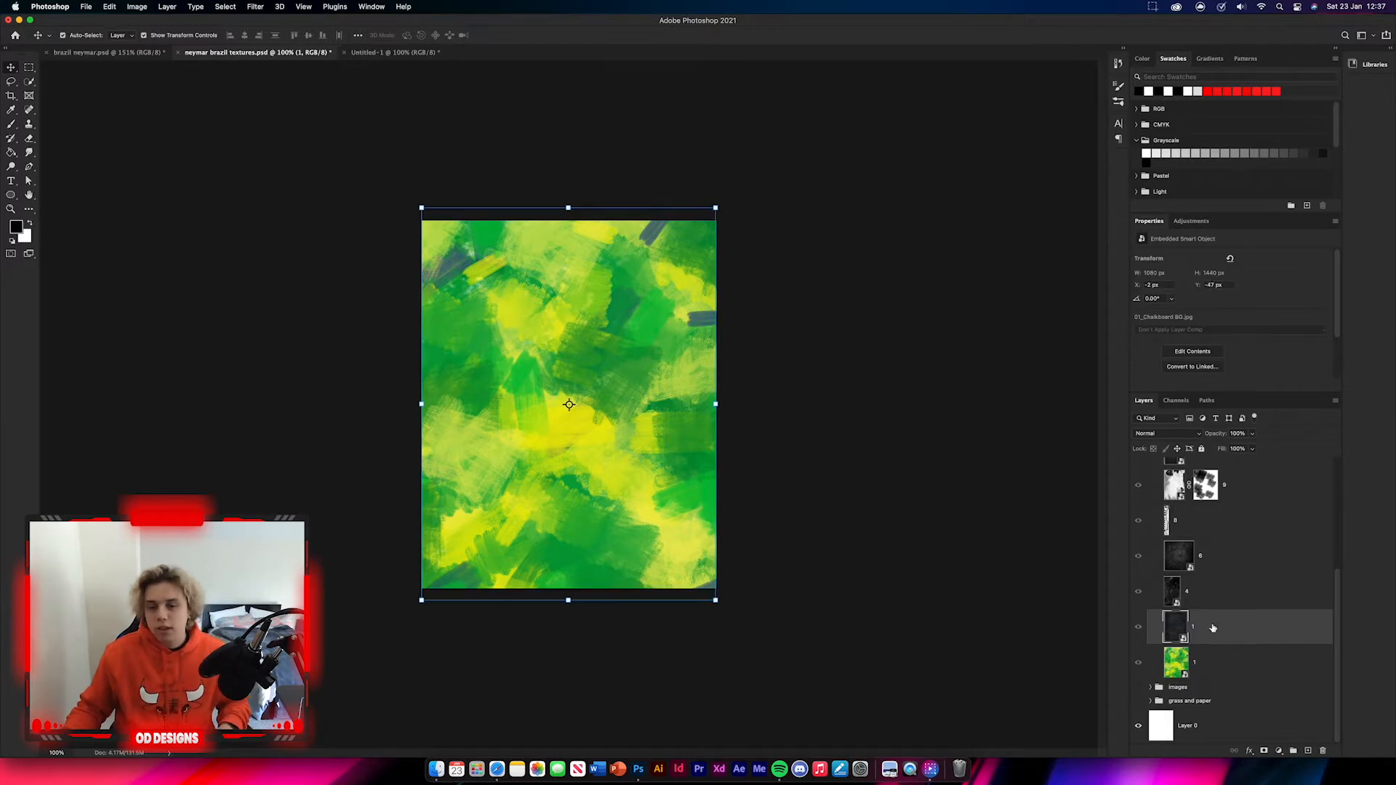
pyautogui.moveTo(1235, 623); pyautogui.dragTo(614, 409)
# Step: Set the chalkboard layer's blend mode to Overlay and fit its lower edge to the bottom of the canvas
pyautogui.click(1199, 435)
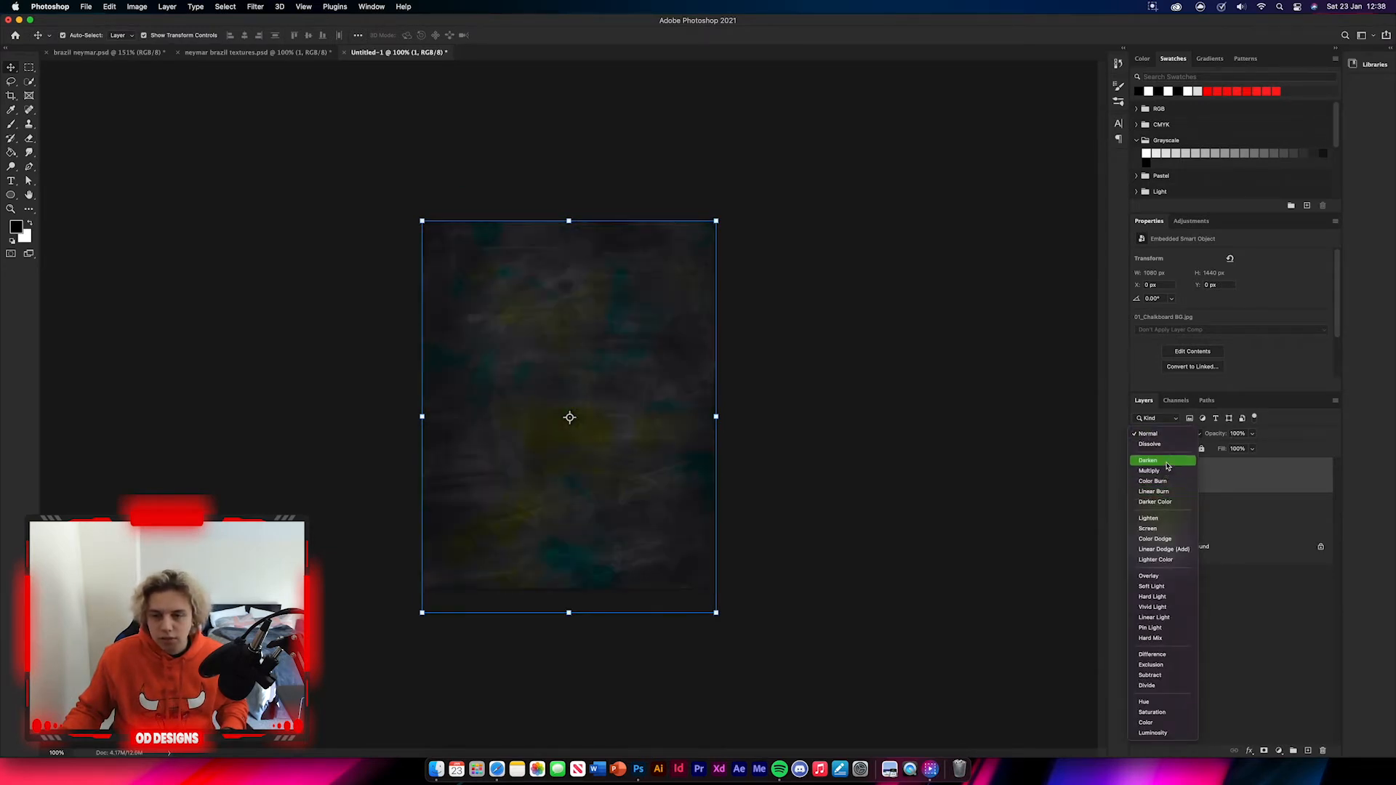
pyautogui.click(1157, 576)
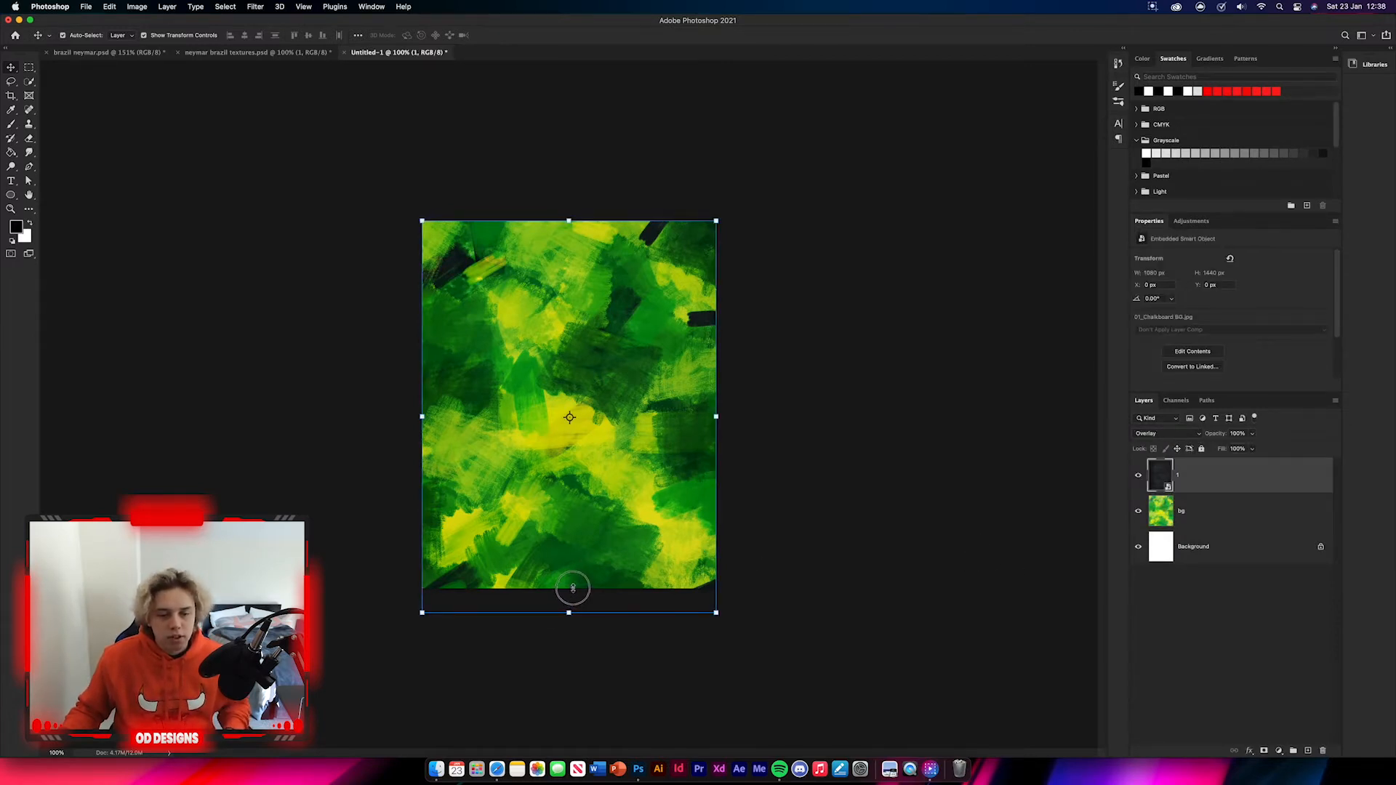
pyautogui.moveTo(569, 613); pyautogui.dragTo(572, 589)
pyautogui.click(792, 521)
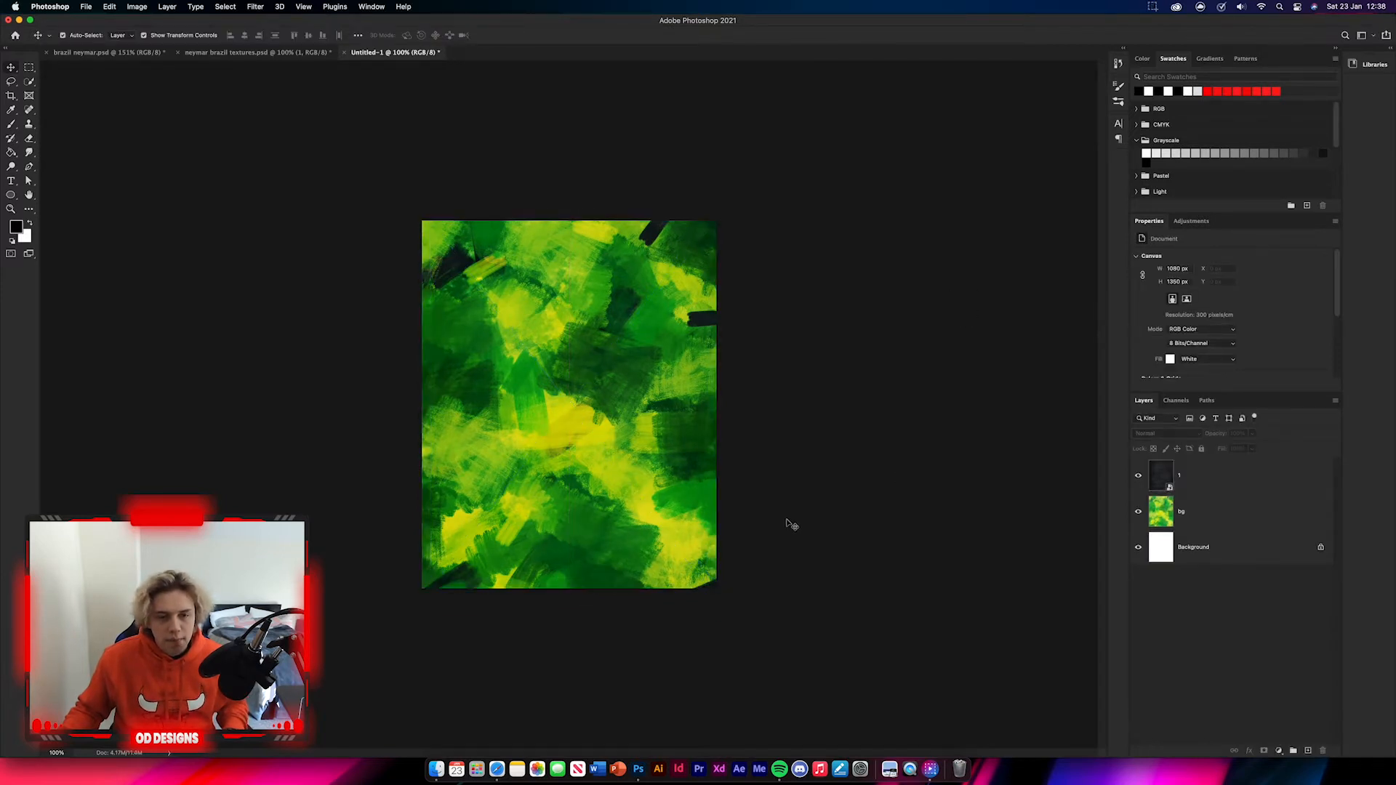
# Step: Copy the torn paper layer 2 from the textures file's grass and paper group into the upper-left area of the new document
pyautogui.click(218, 53)
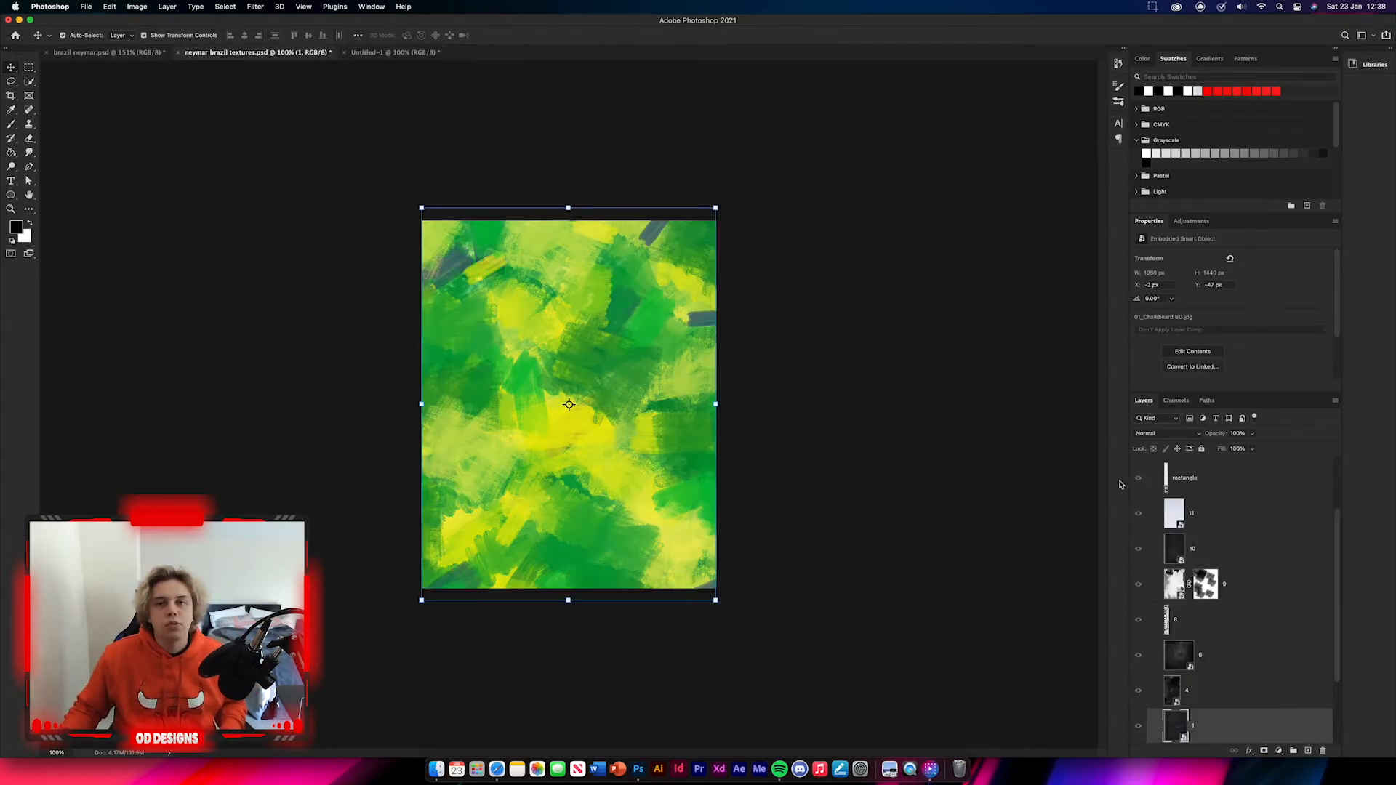
pyautogui.scroll(3, 1200, 583)
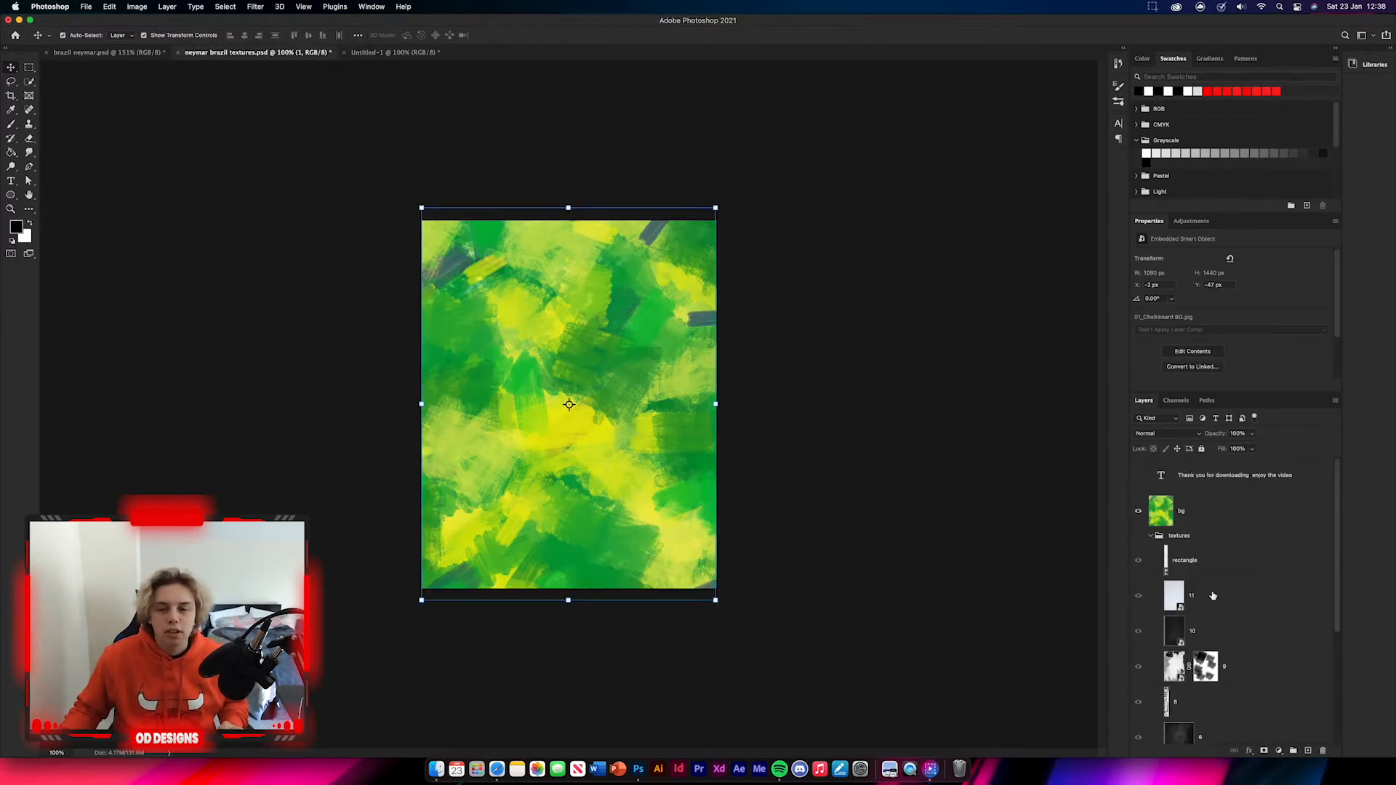
pyautogui.click(1157, 535)
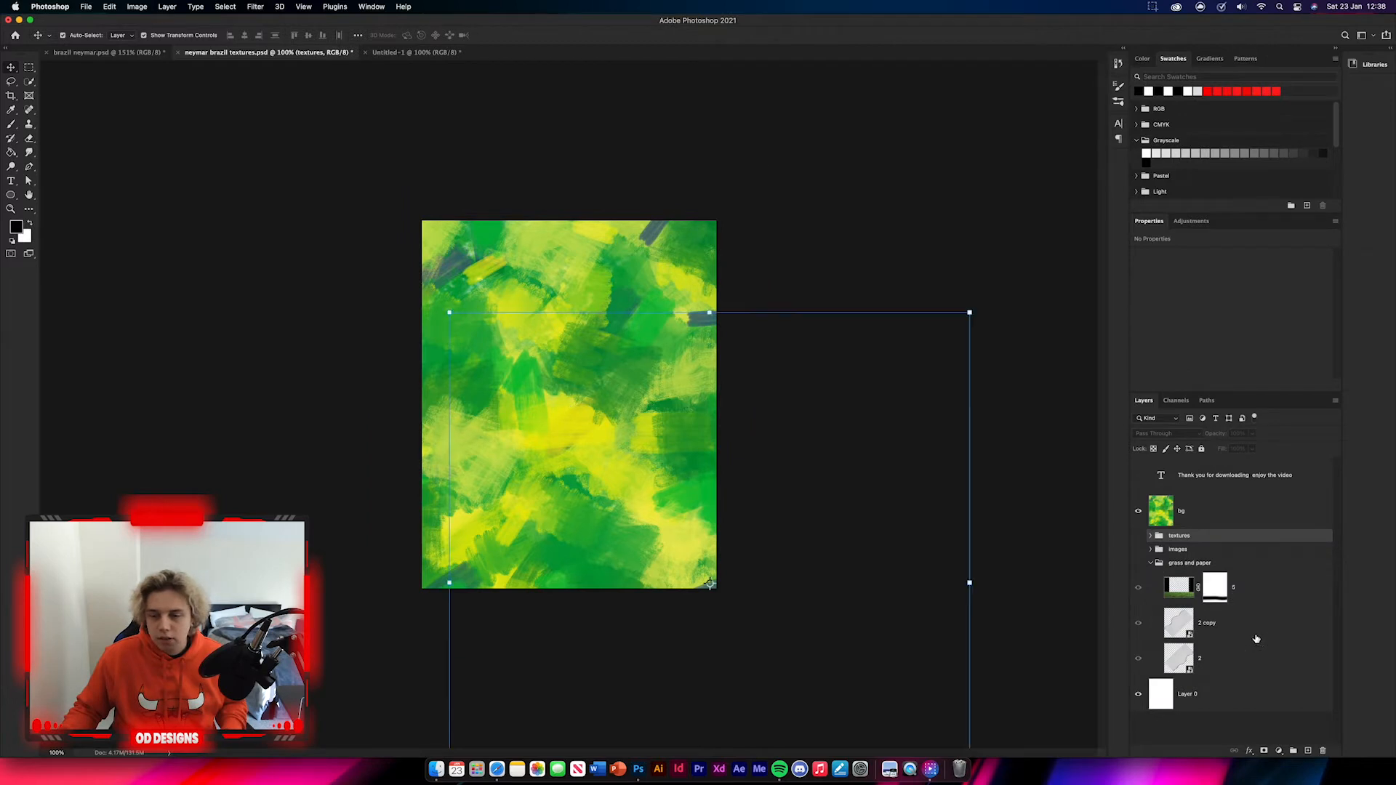
pyautogui.click(1250, 628)
pyautogui.click(1251, 665)
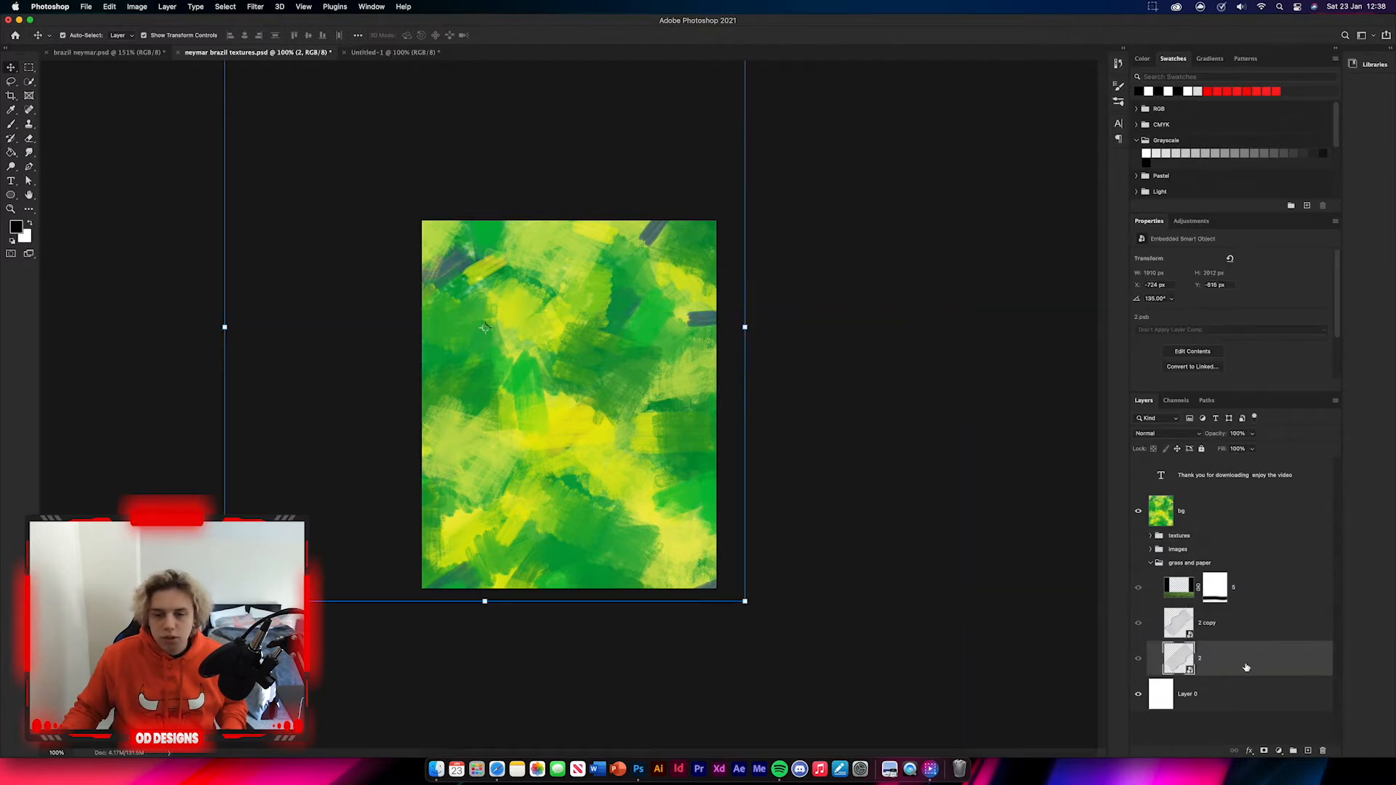
pyautogui.moveTo(1237, 664); pyautogui.dragTo(539, 325)
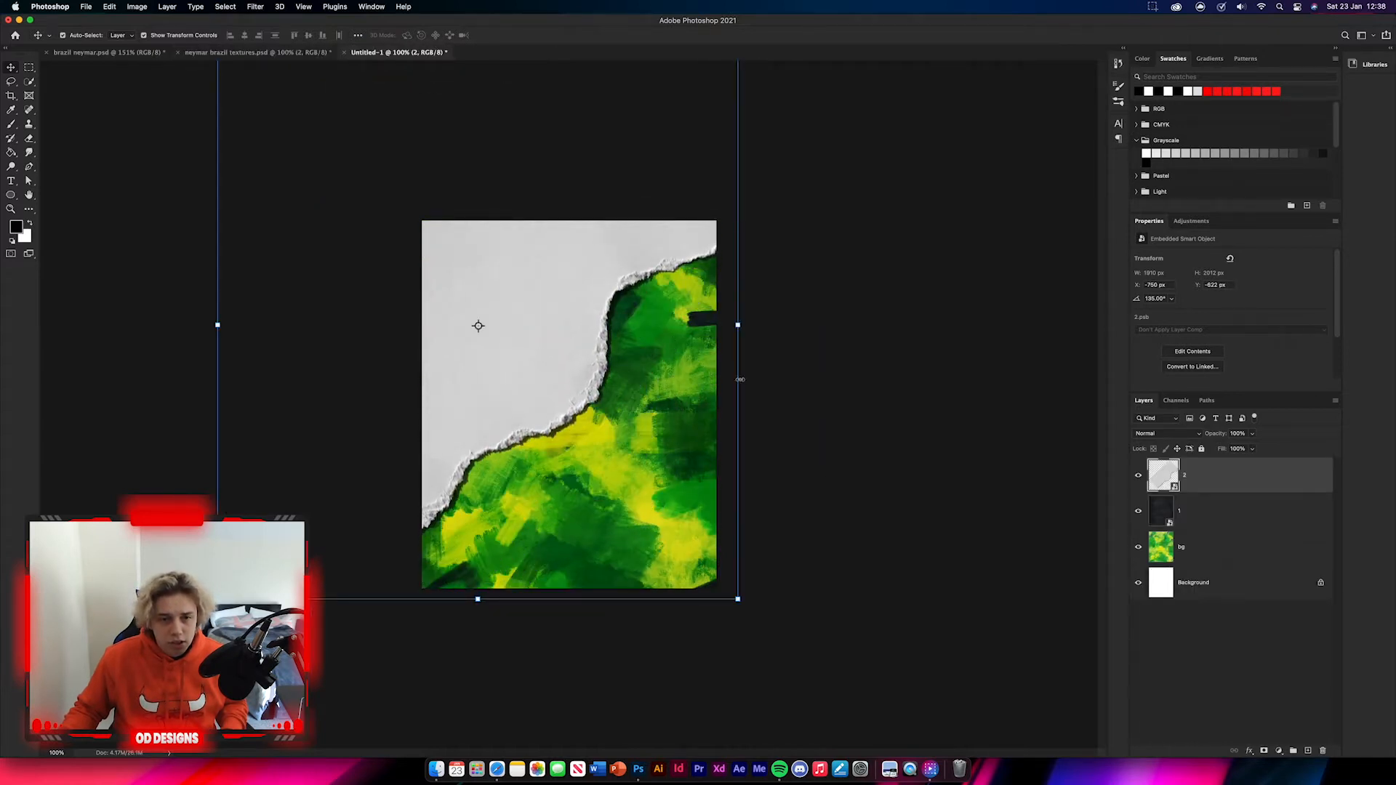
# Step: Set the torn paper layer's blend mode to Darken and deselect the layer
pyautogui.click(1187, 435)
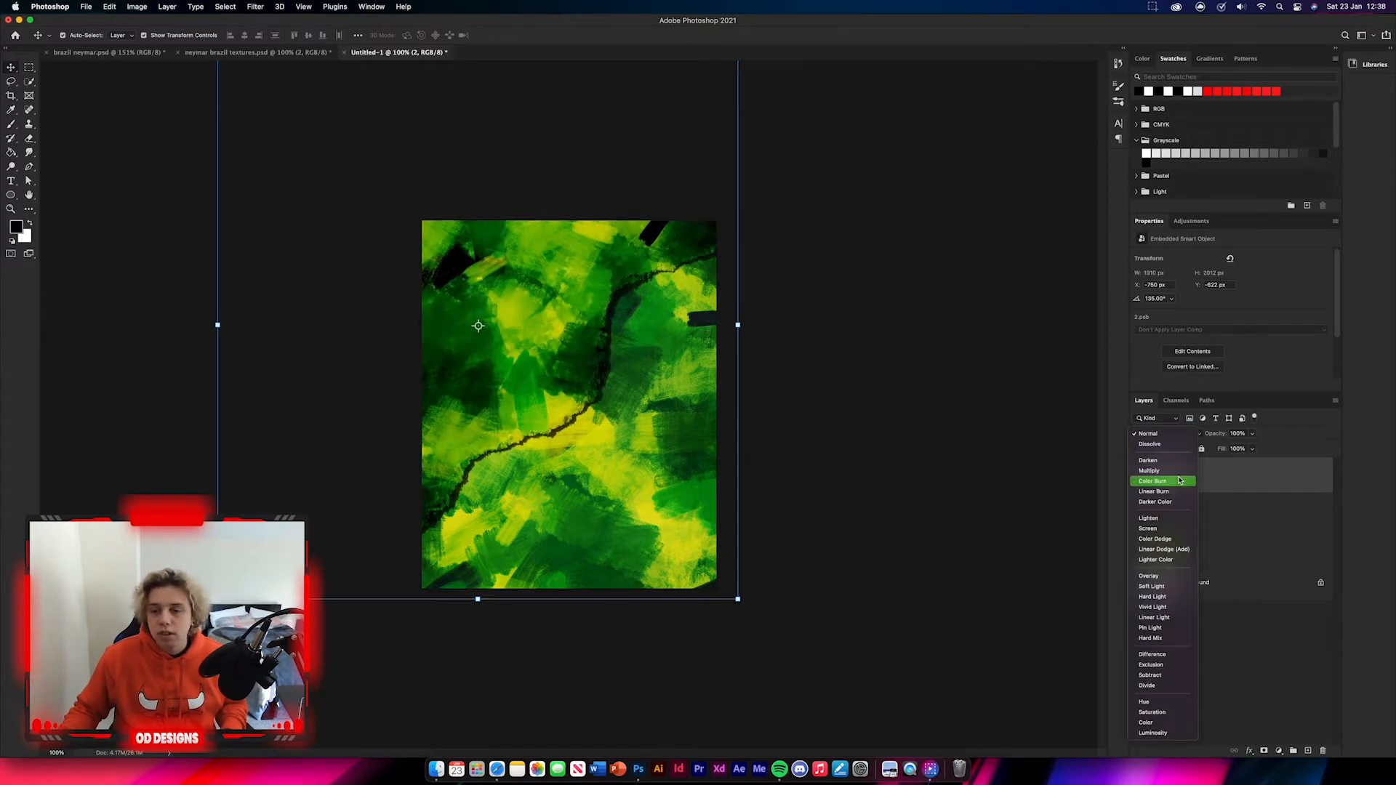
pyautogui.click(1173, 465)
pyautogui.click(917, 529)
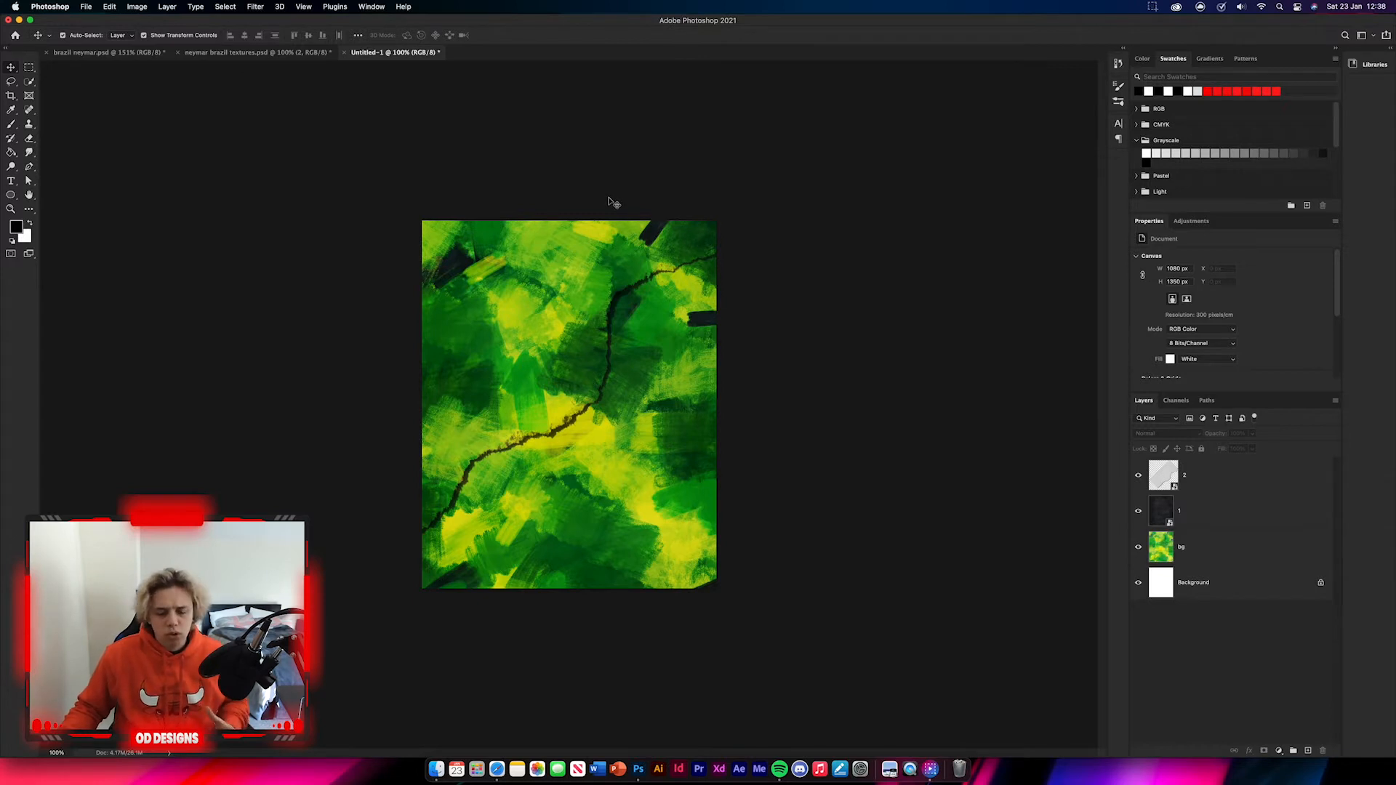
# Step: Copy the black-and-white image layer from the textures file's images group into the new document, covering the whole canvas
pyautogui.click(249, 54)
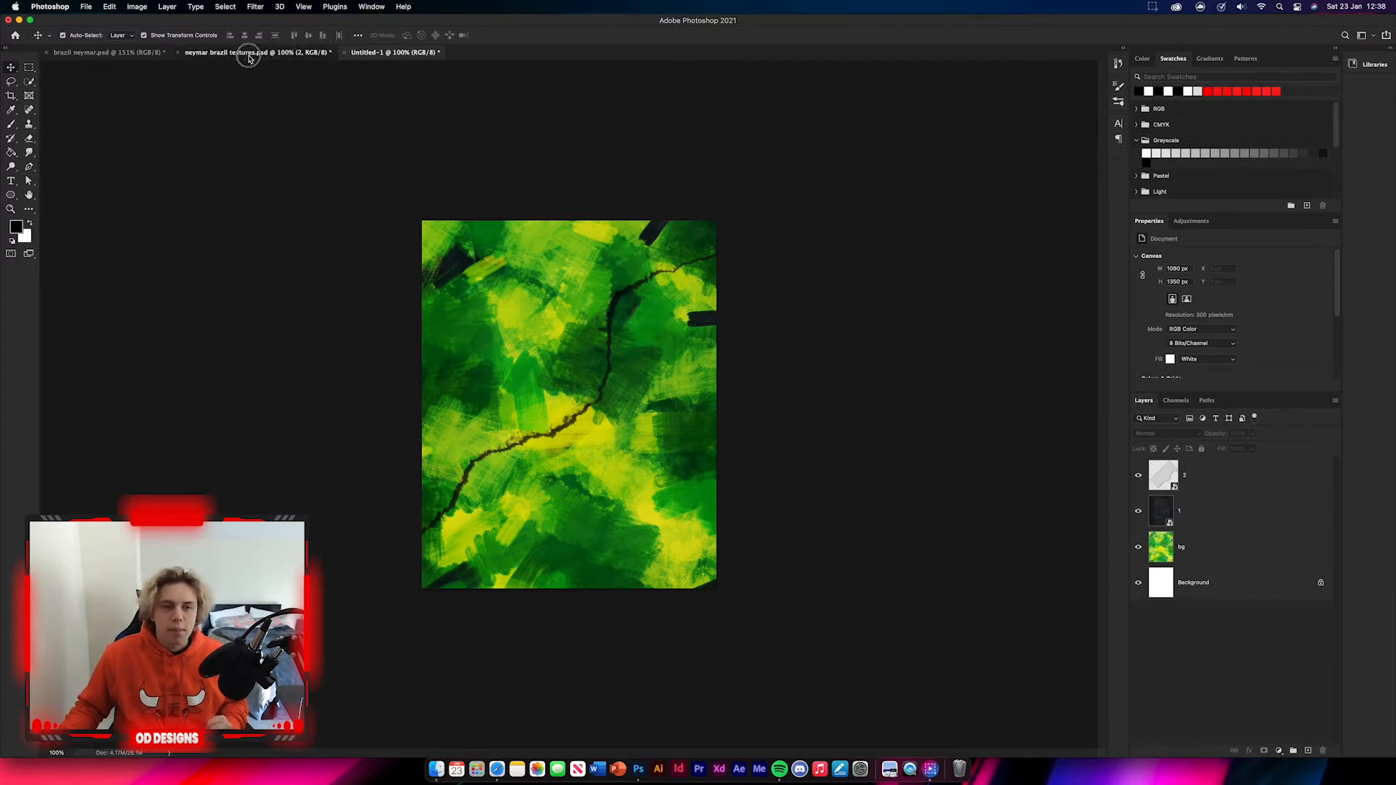
pyautogui.click(1151, 536)
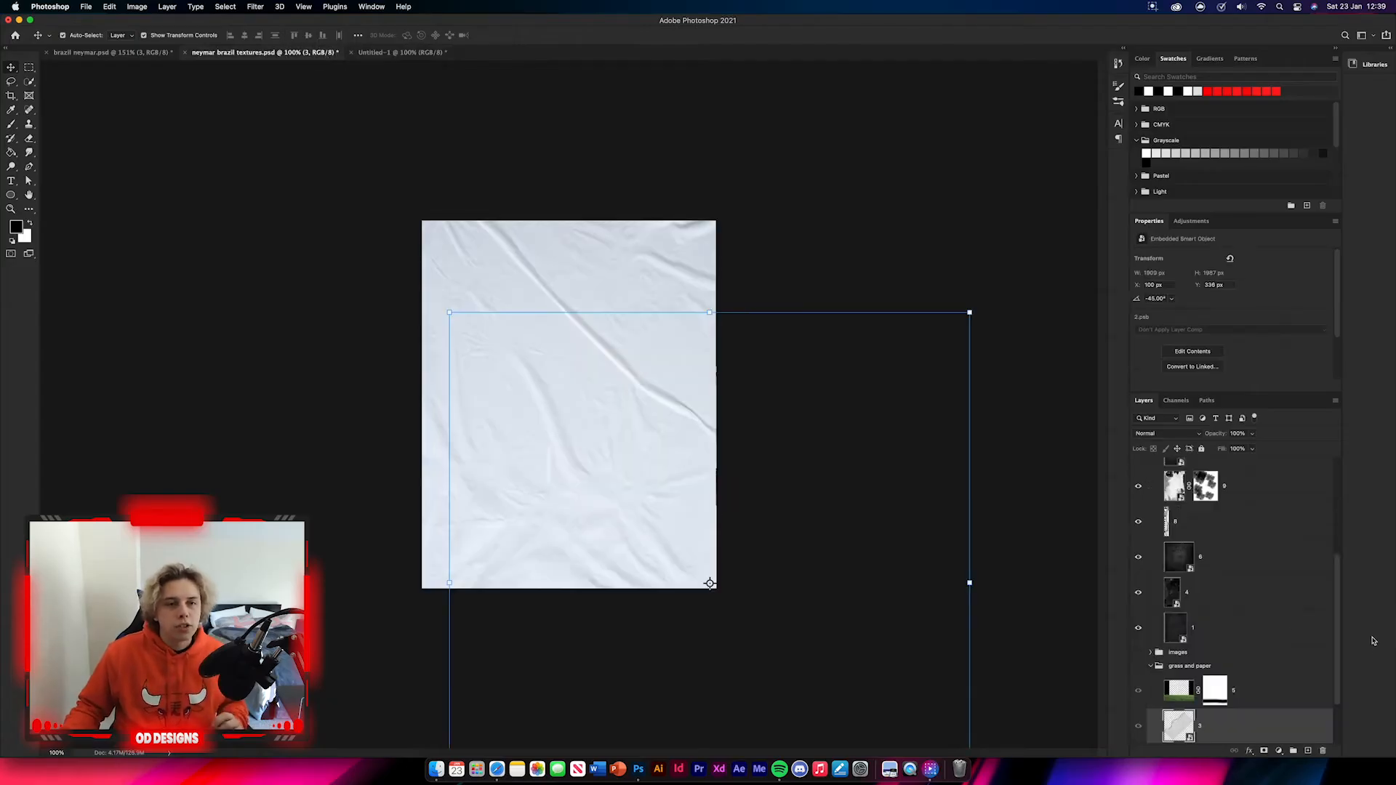
pyautogui.scroll(-2, 1229, 632)
pyautogui.click(1158, 661)
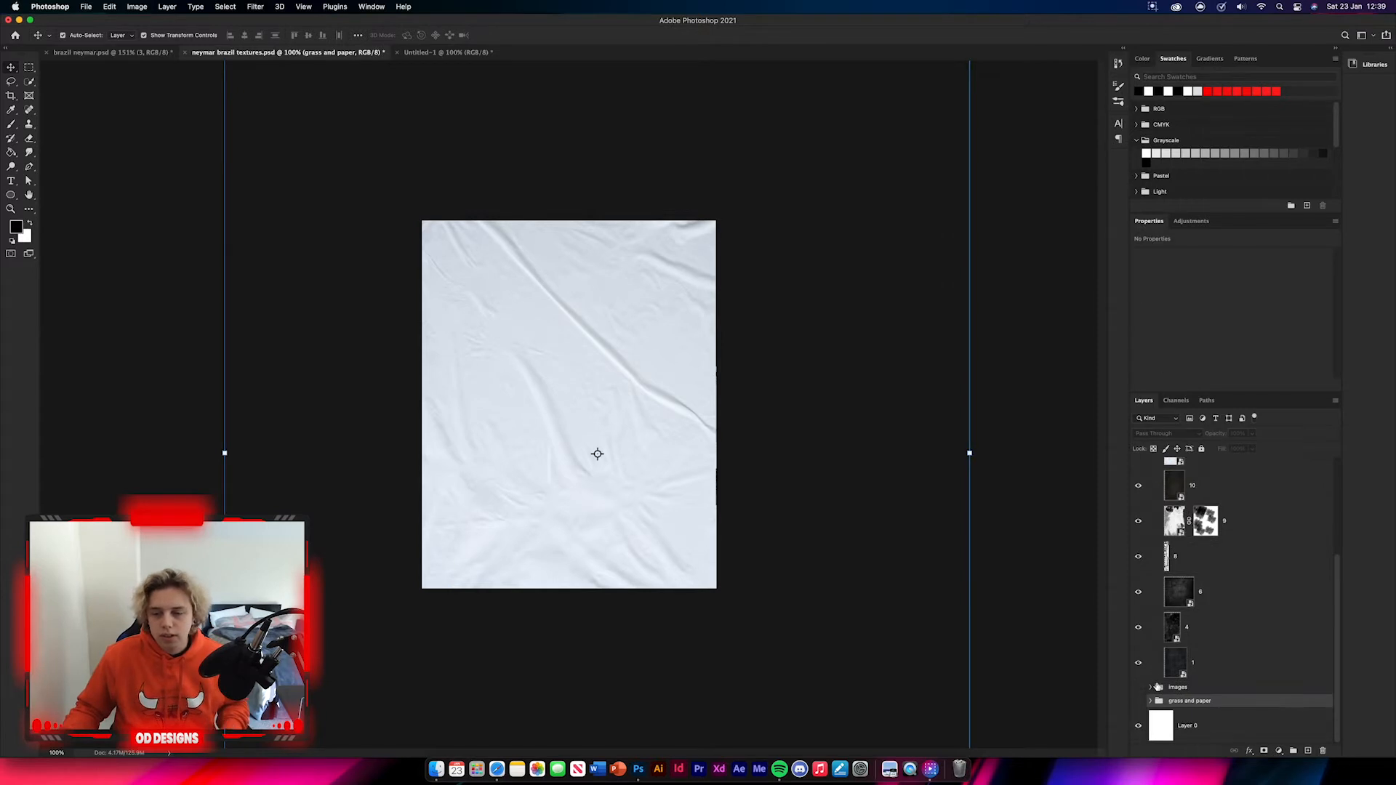
pyautogui.click(1156, 686)
pyautogui.scroll(-3, 1236, 582)
pyautogui.click(1237, 537)
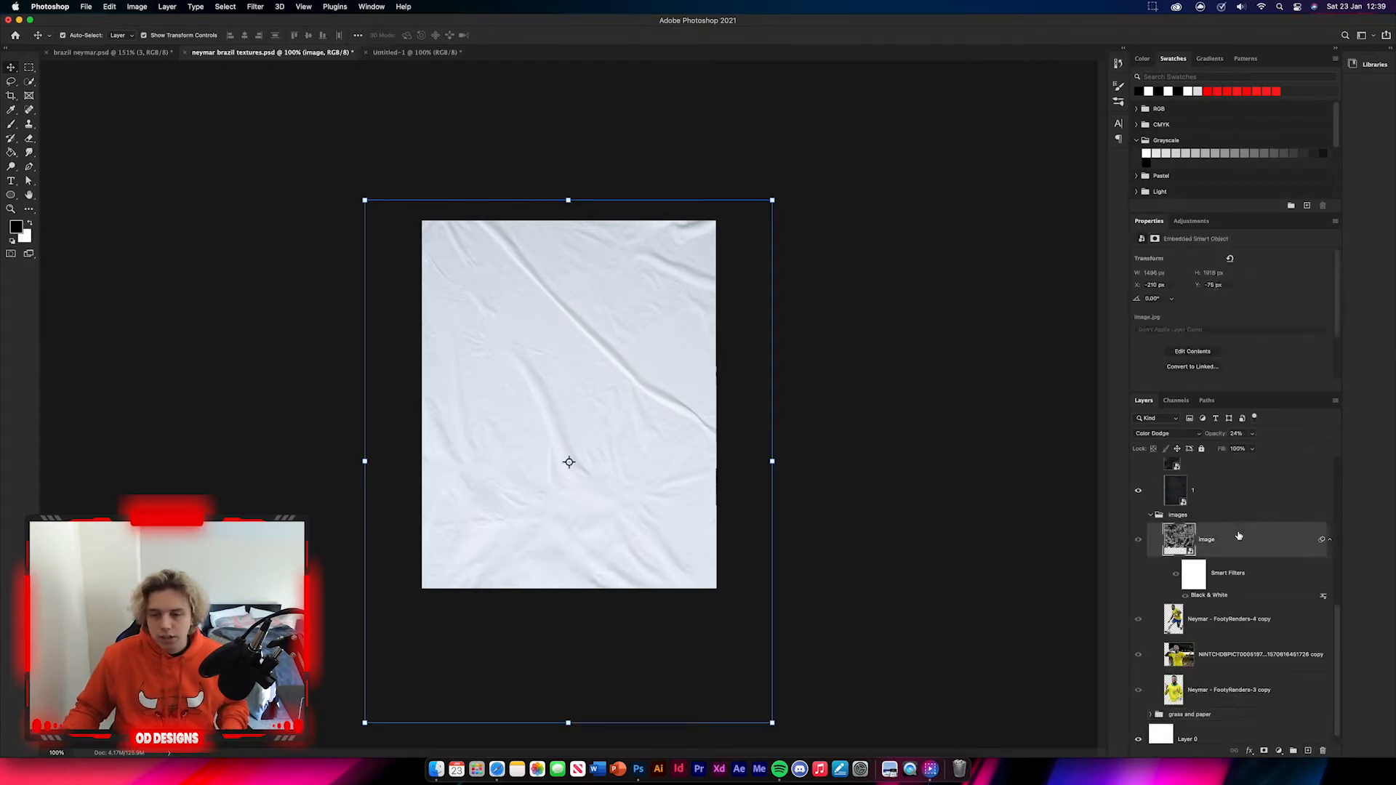
pyautogui.moveTo(1227, 549); pyautogui.dragTo(631, 412)
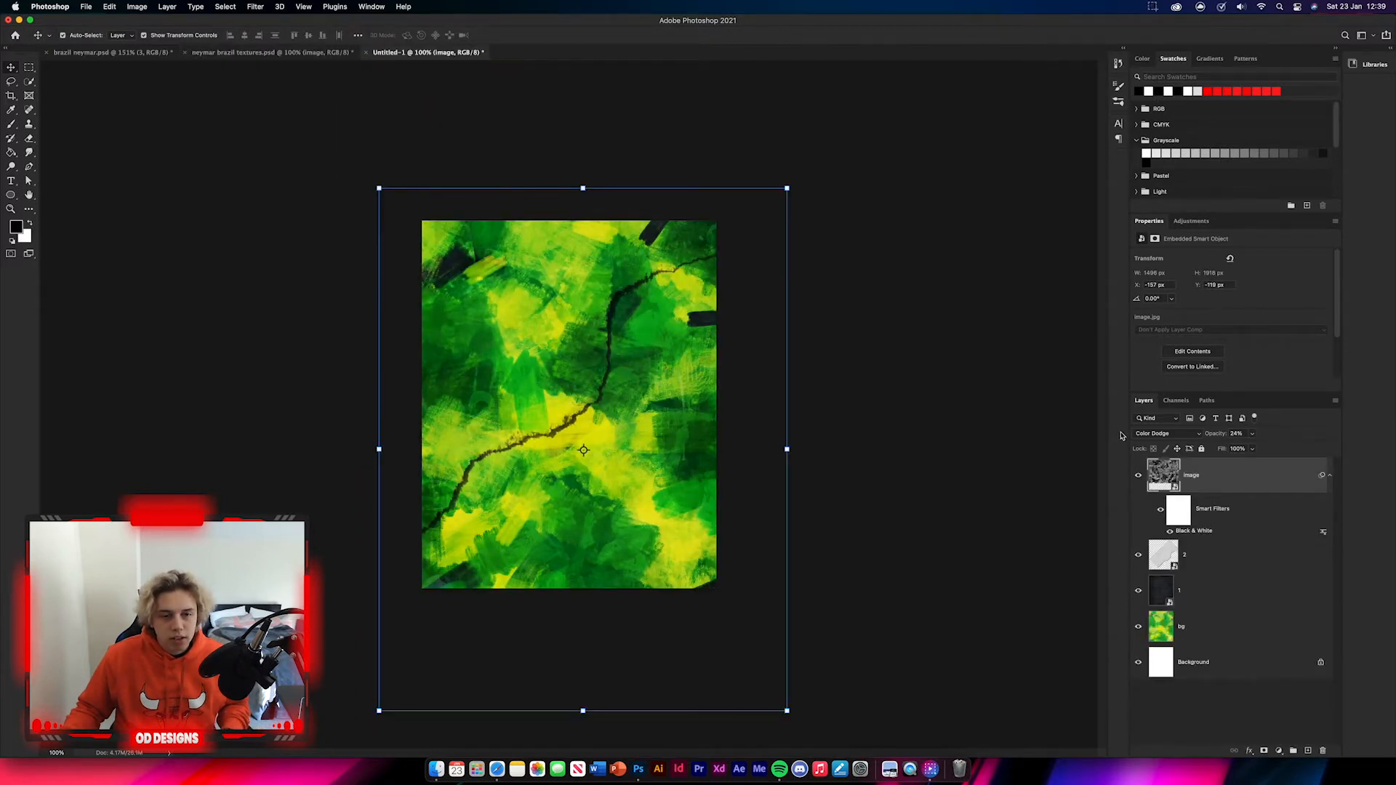
# Step: Check which blend mode the copied image layer uses
pyautogui.click(1162, 435)
pyautogui.click(1162, 434)
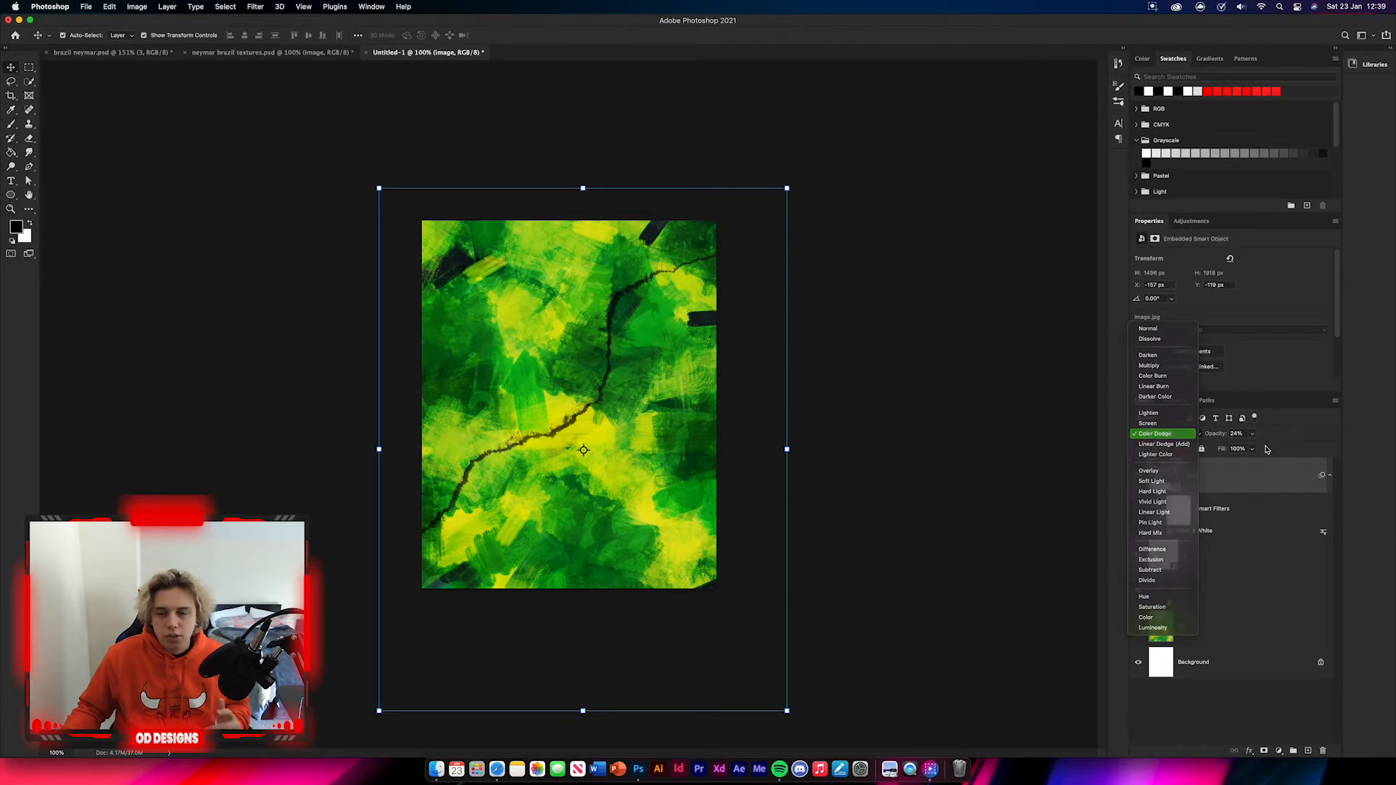
pyautogui.click(923, 449)
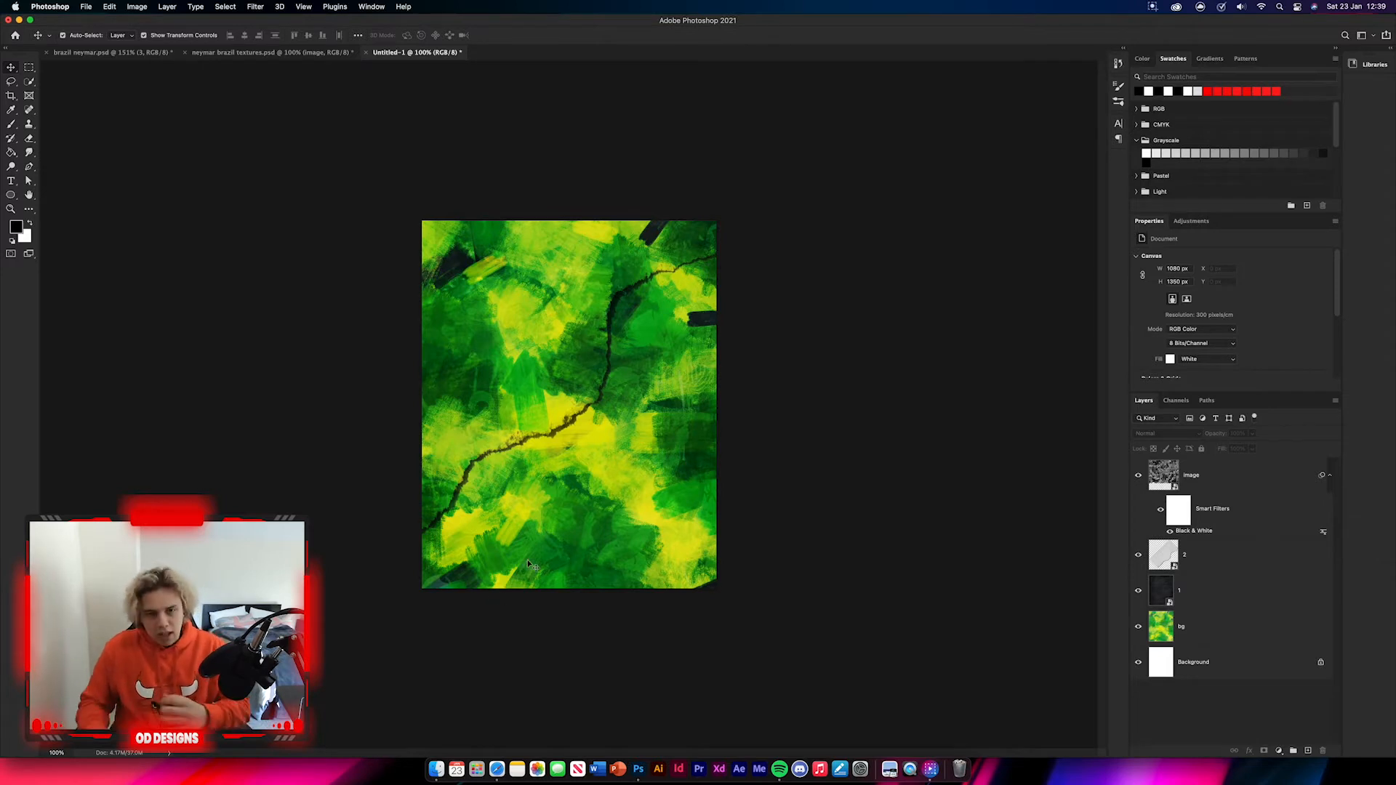
# Step: Add the white text NEYMAR in Archivo Black at 45 pt near the upper left of the canvas
pyautogui.click(12, 182)
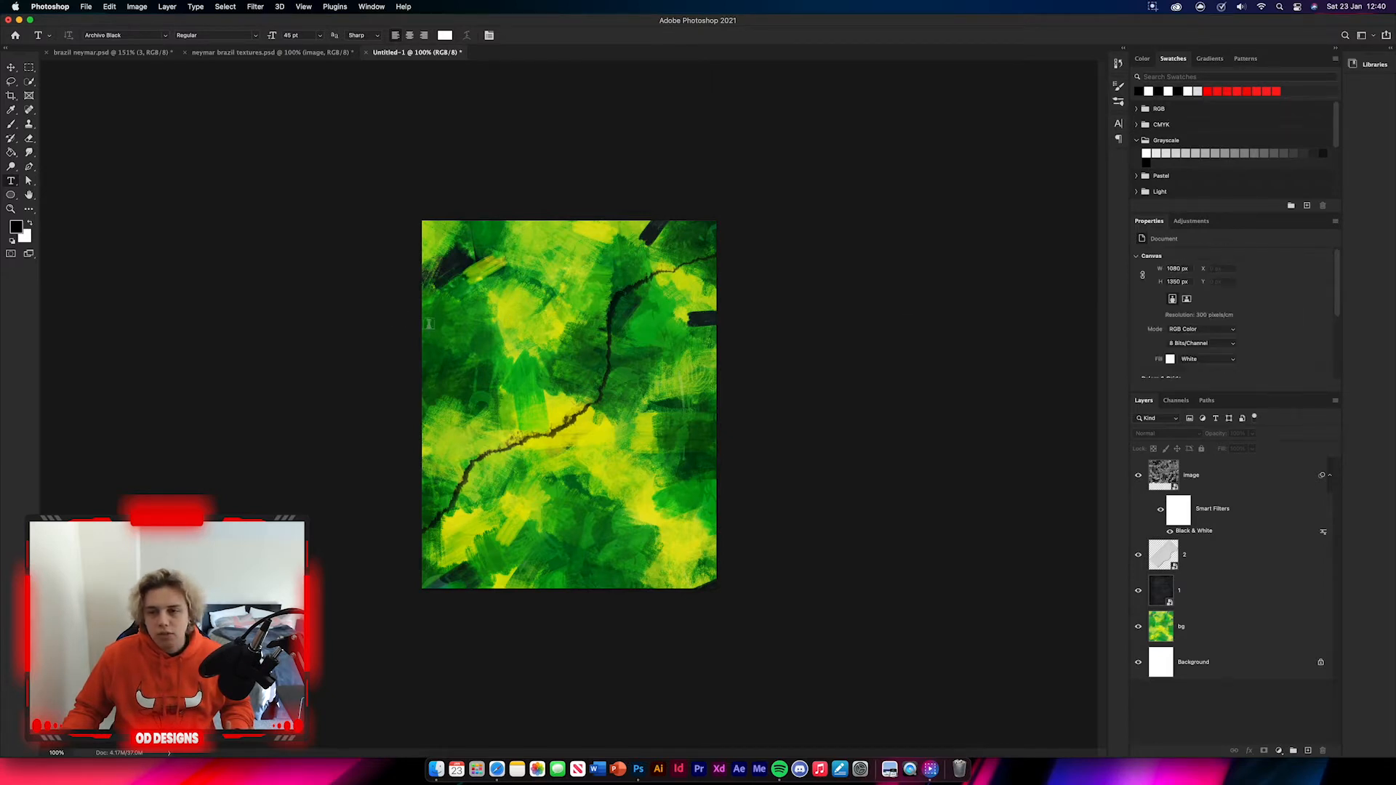
pyautogui.click(458, 286)
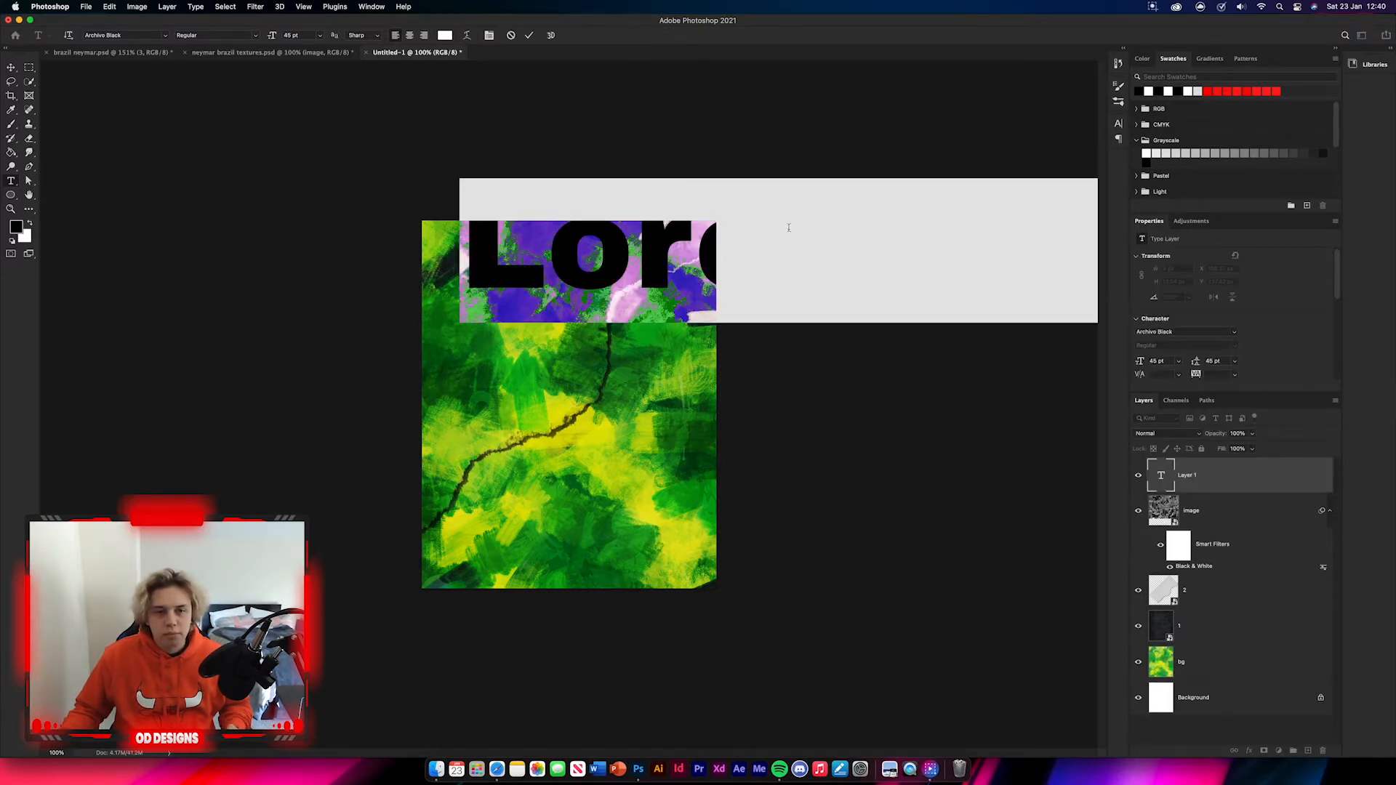
pyautogui.write('NEY')
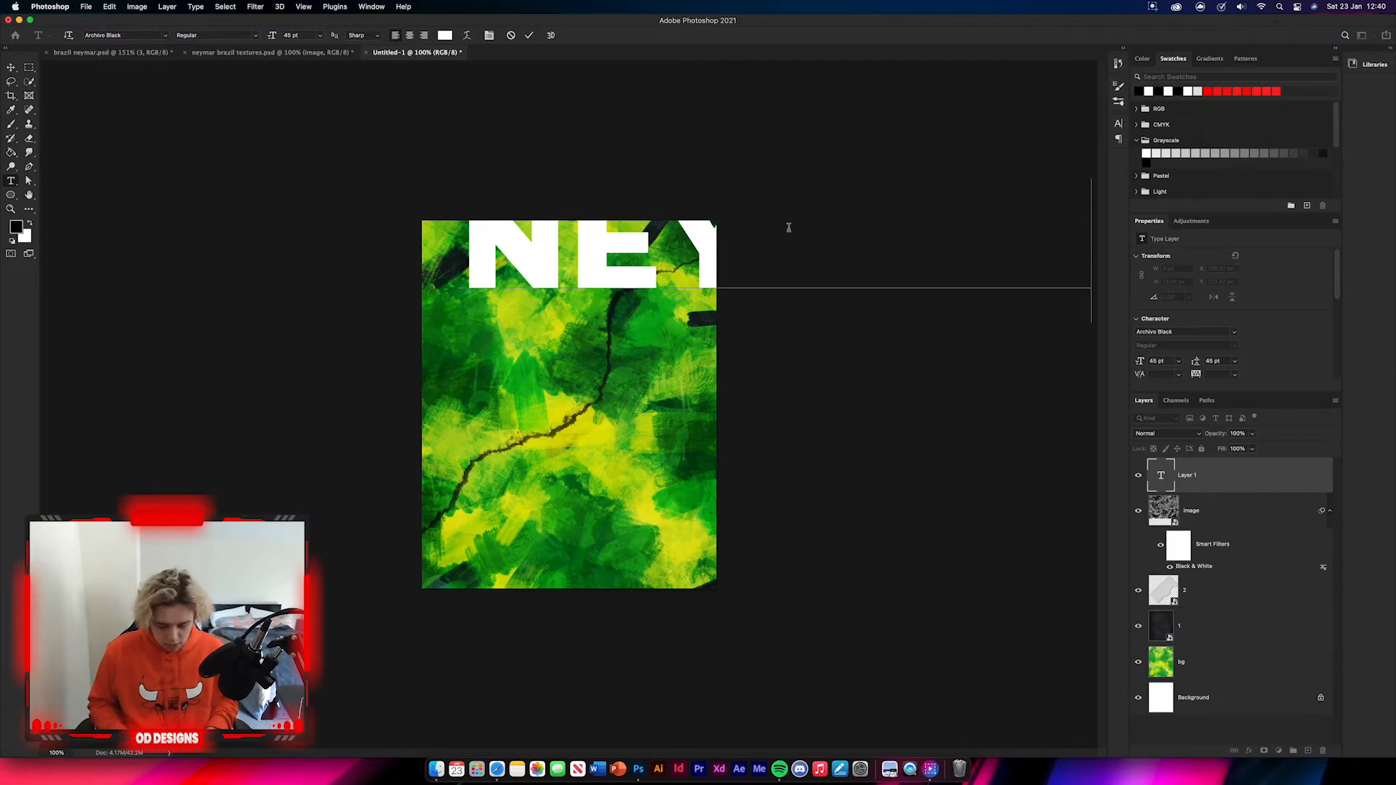
# Step: Rotate the NEYMAR text 90 degrees and scale it down to run vertically along the left edge of the canvas
pyautogui.press('super+t')
pyautogui.moveTo(774, 179); pyautogui.dragTo(706, 273)
pyautogui.moveTo(761, 227); pyautogui.dragTo(462, 355)
pyautogui.moveTo(563, 139); pyautogui.dragTo(391, 574)
pyautogui.moveTo(501, 372); pyautogui.dragTo(469, 371)
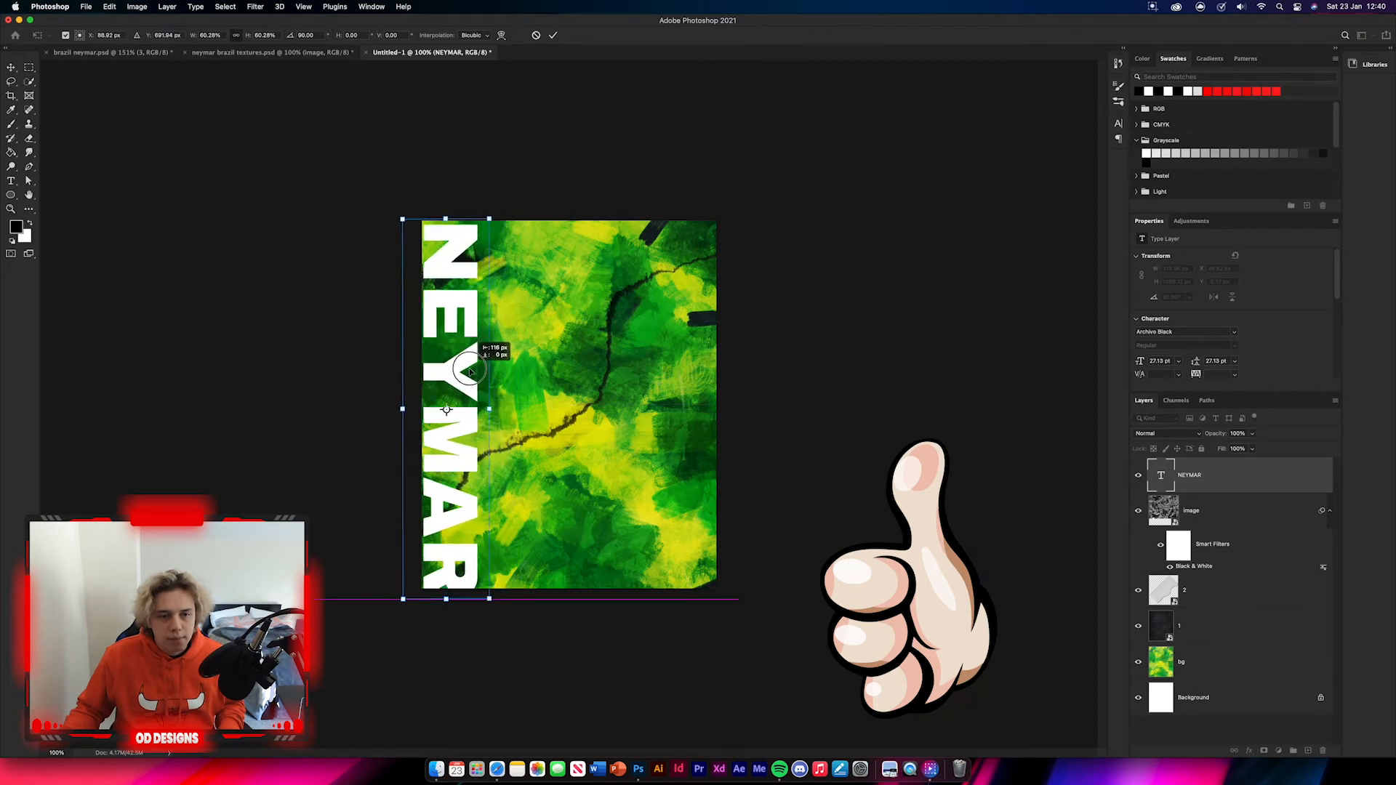
pyautogui.moveTo(448, 220); pyautogui.dragTo(449, 242)
pyautogui.moveTo(447, 339); pyautogui.dragTo(448, 321)
pyautogui.click(554, 36)
# Step: Change the NEYMAR text's font to Anton and enlarge it to span the full height of the canvas at the left edge
pyautogui.click(1234, 332)
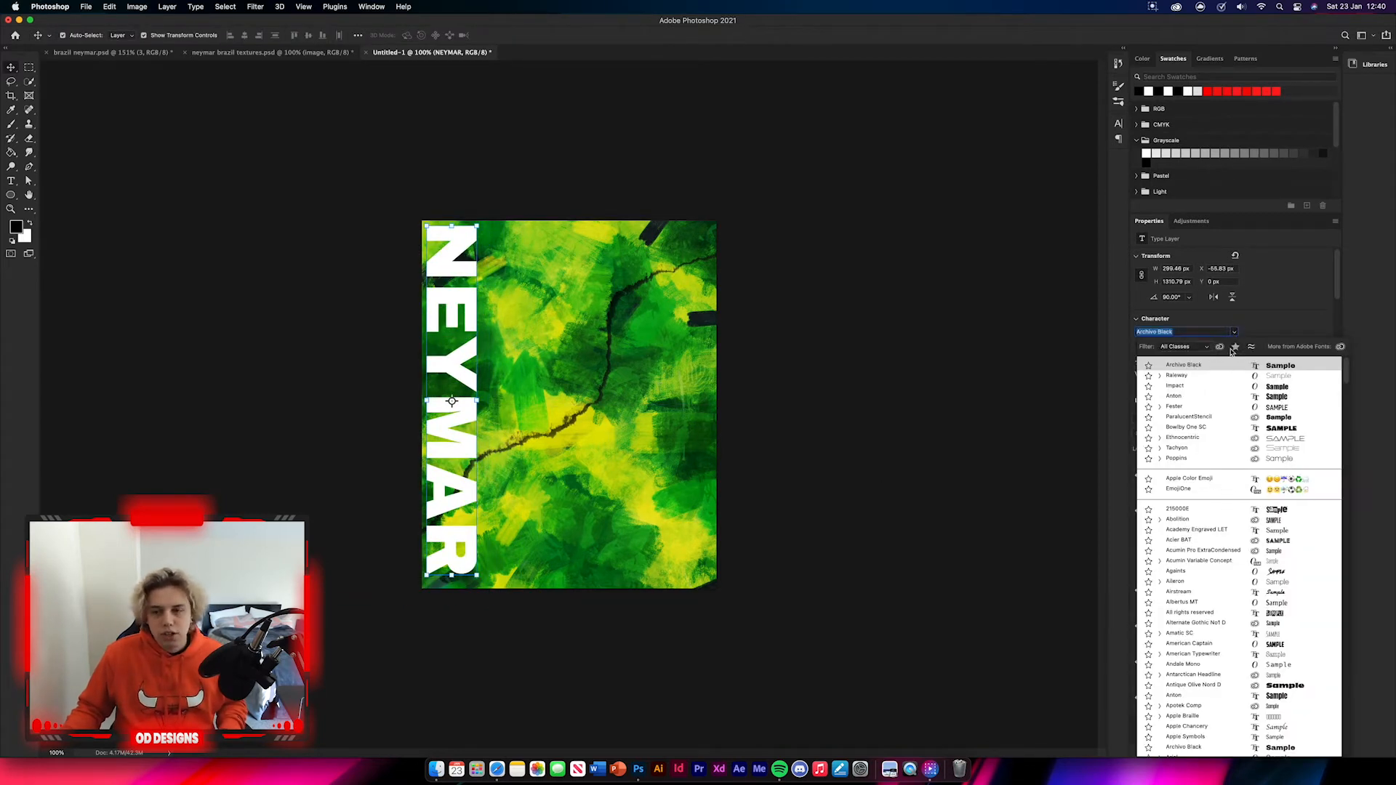
pyautogui.click(1192, 396)
pyautogui.moveTo(490, 445); pyautogui.dragTo(561, 588)
pyautogui.moveTo(506, 260); pyautogui.dragTo(492, 263)
pyautogui.click(554, 36)
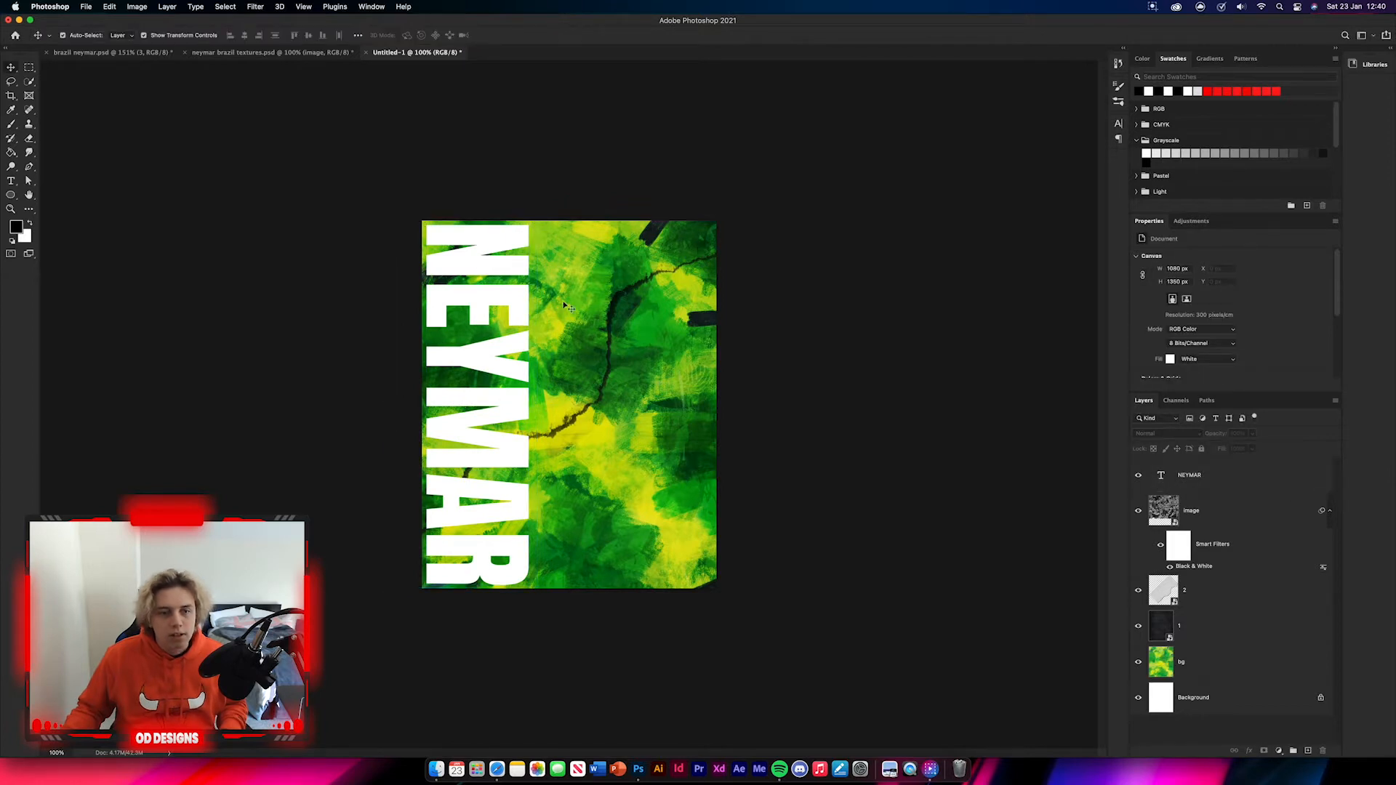
# Step: Add a drop shadow and a thin white centred stroke to the NEYMAR text layer
pyautogui.click(1261, 482)
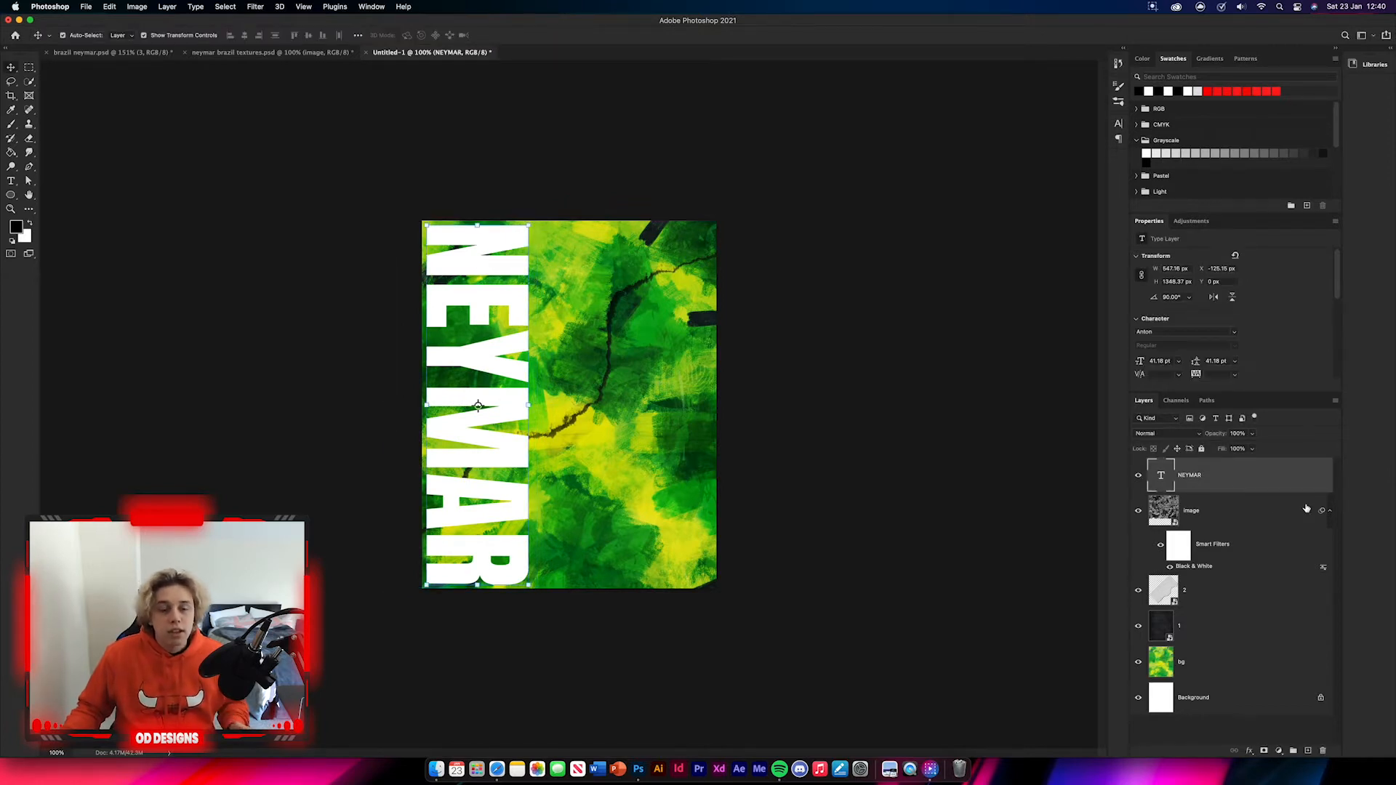
pyautogui.doubleClick(1262, 483)
pyautogui.click(1011, 395)
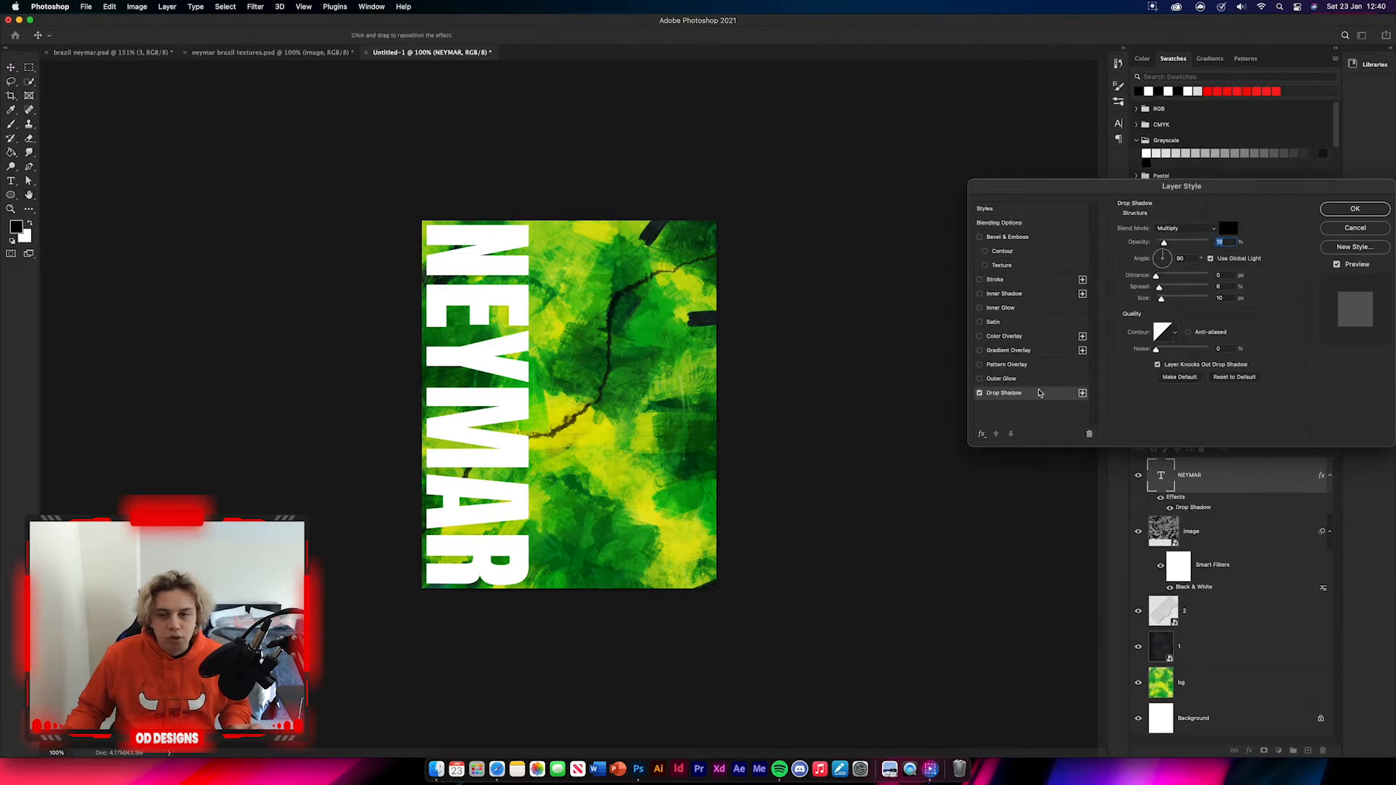
pyautogui.click(1011, 281)
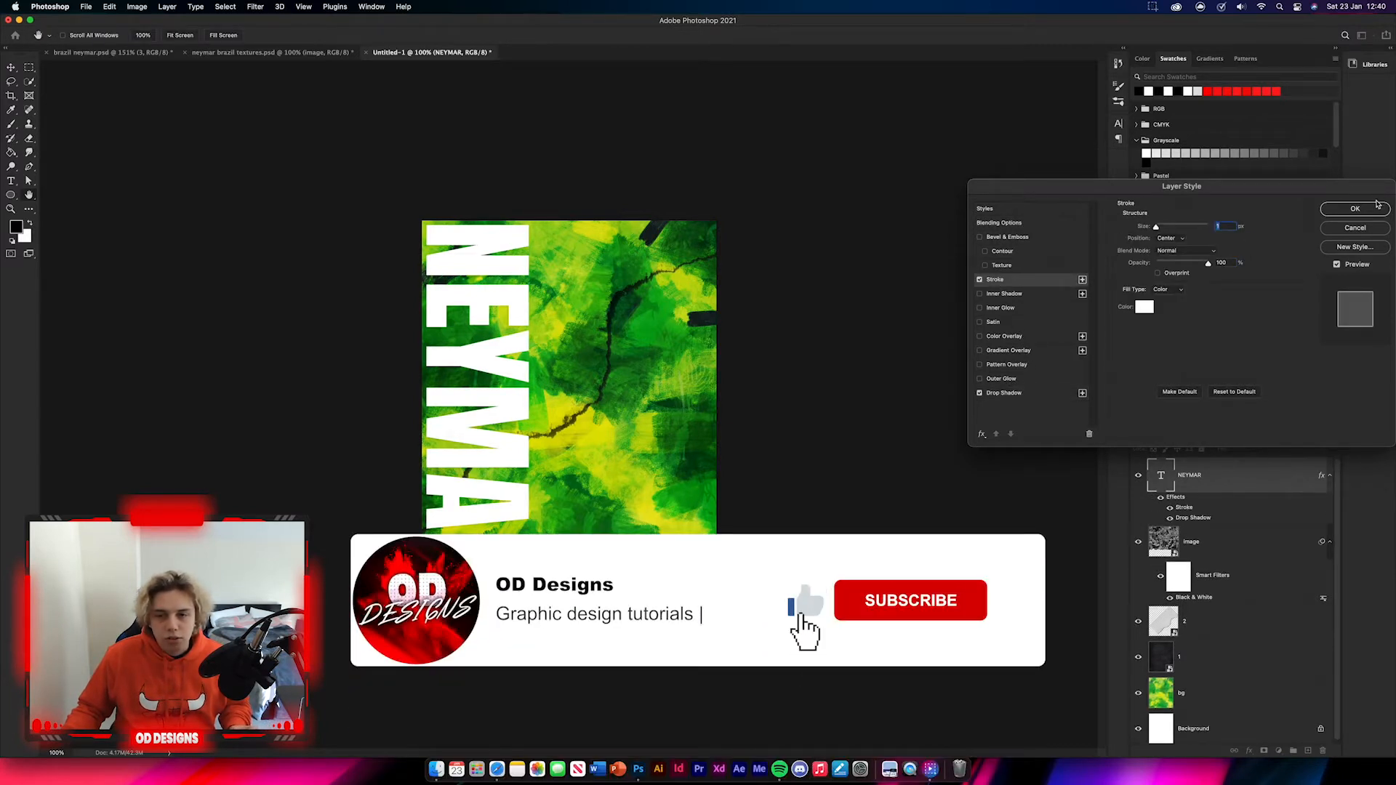
pyautogui.click(1355, 208)
pyautogui.click(971, 495)
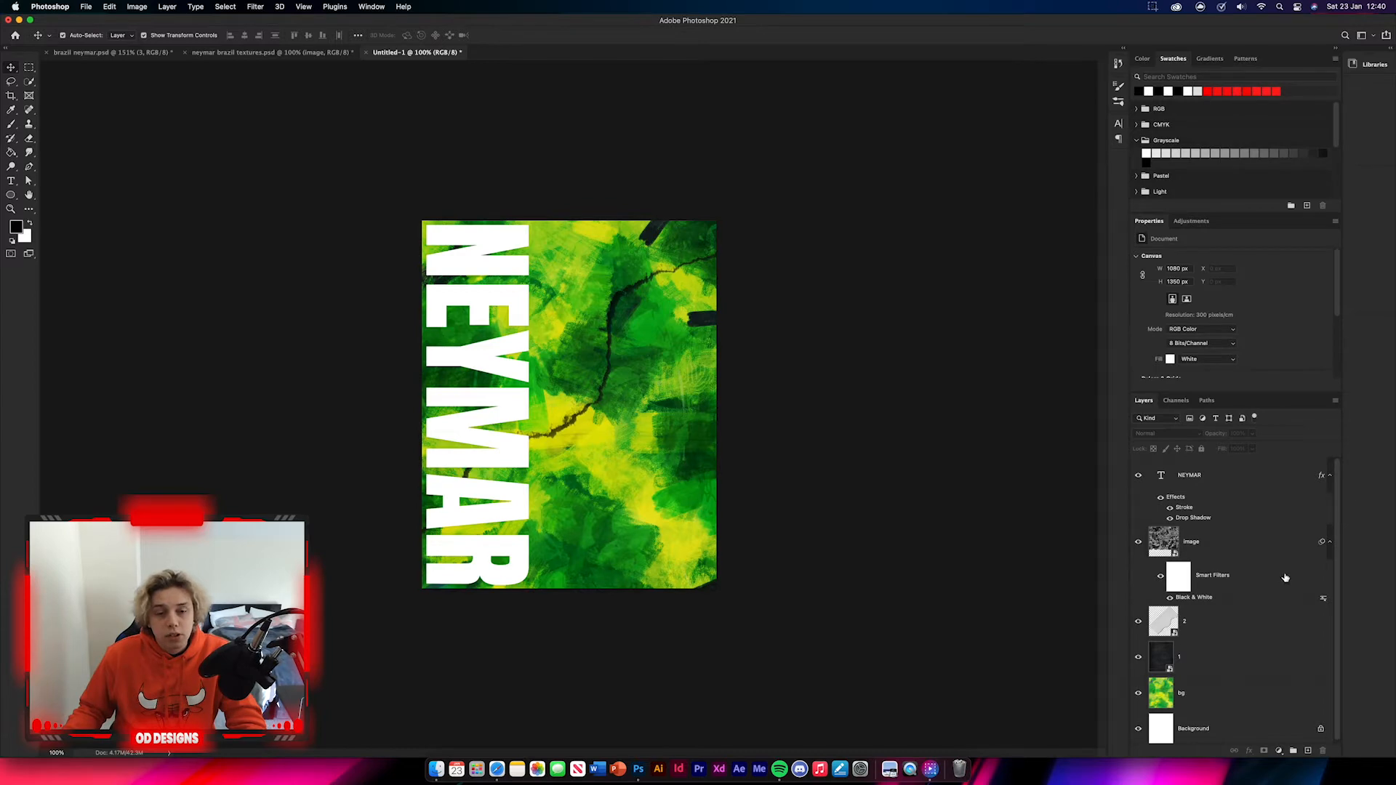
# Step: Copy the black scratched texture layer 4 from the textures document into the poster and place it over the NEYMAR text
pyautogui.click(271, 52)
pyautogui.moveTo(1236, 598); pyautogui.dragTo(673, 408)
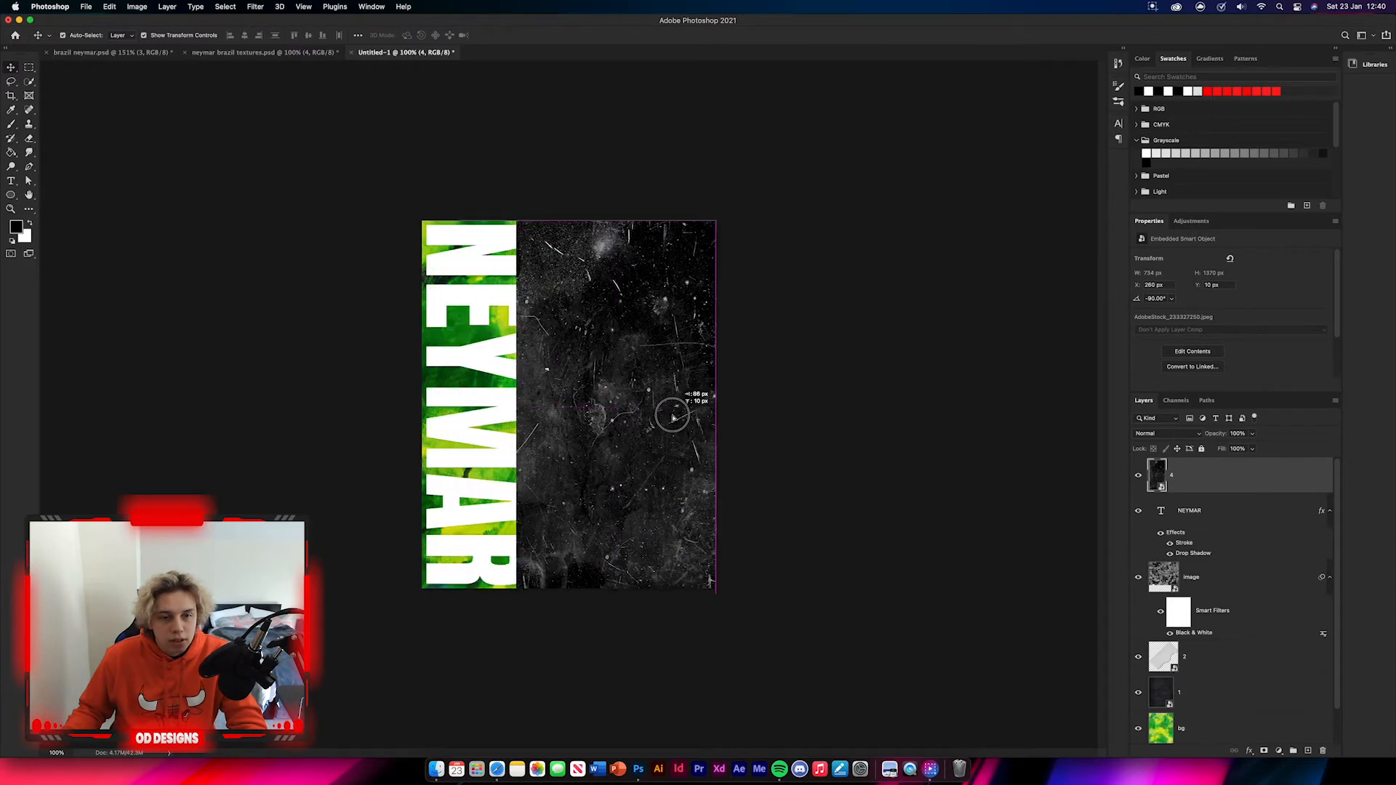
pyautogui.click(567, 122)
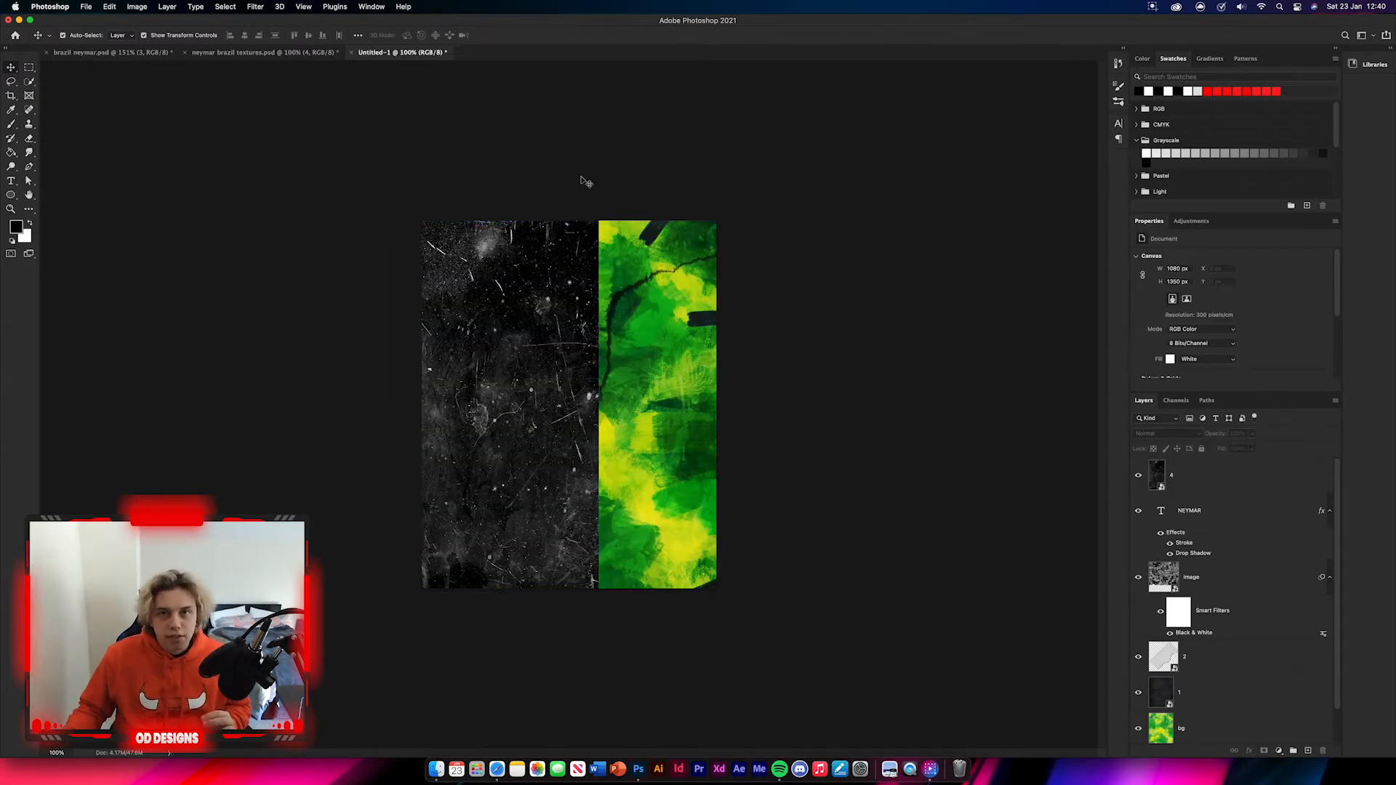
# Step: Clip texture layer 4 to the NEYMAR text and set its blend mode to Difference
pyautogui.click(1201, 467)
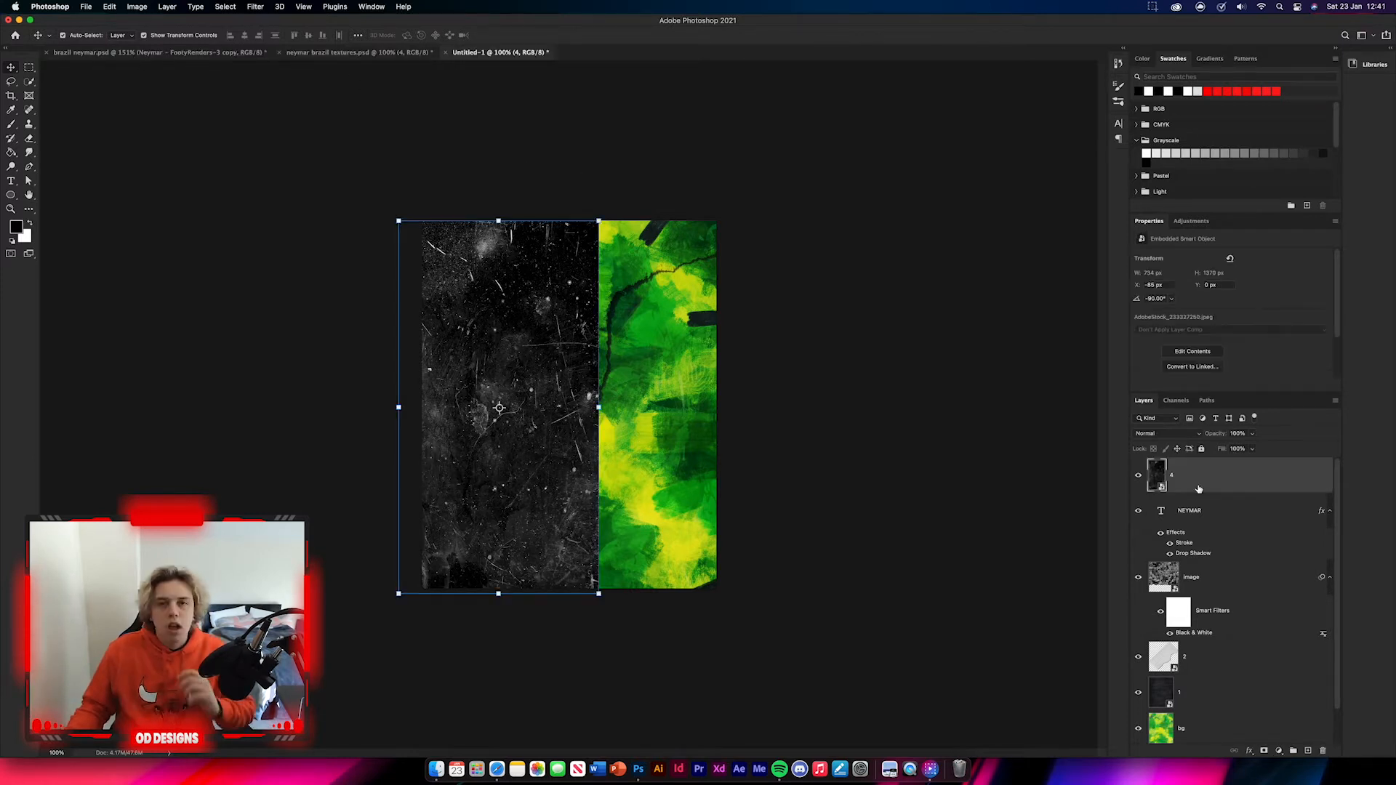
pyautogui.moveTo(1211, 511); pyautogui.dragTo(1222, 488)
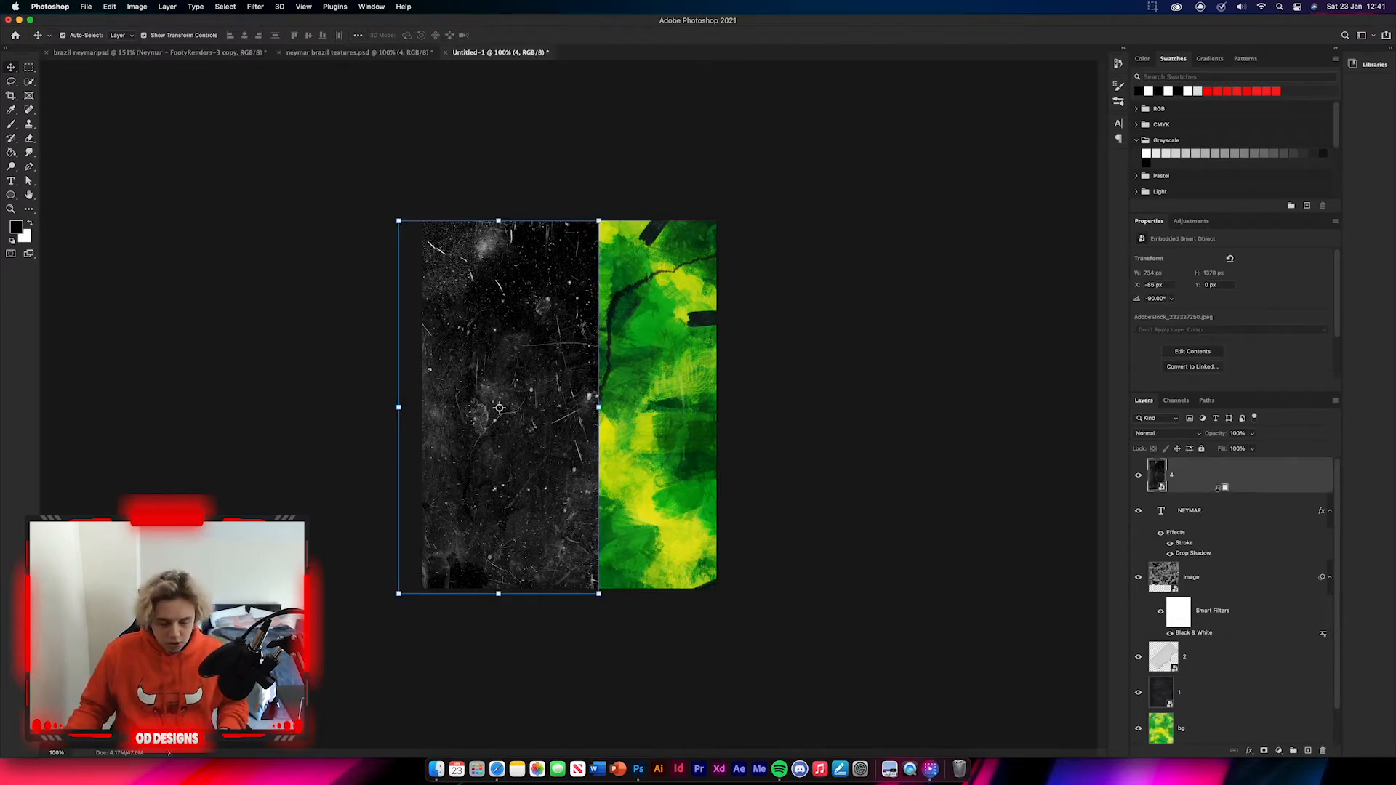
pyautogui.keyDown('alt'); pyautogui.click(1224, 491); pyautogui.keyUp('alt')
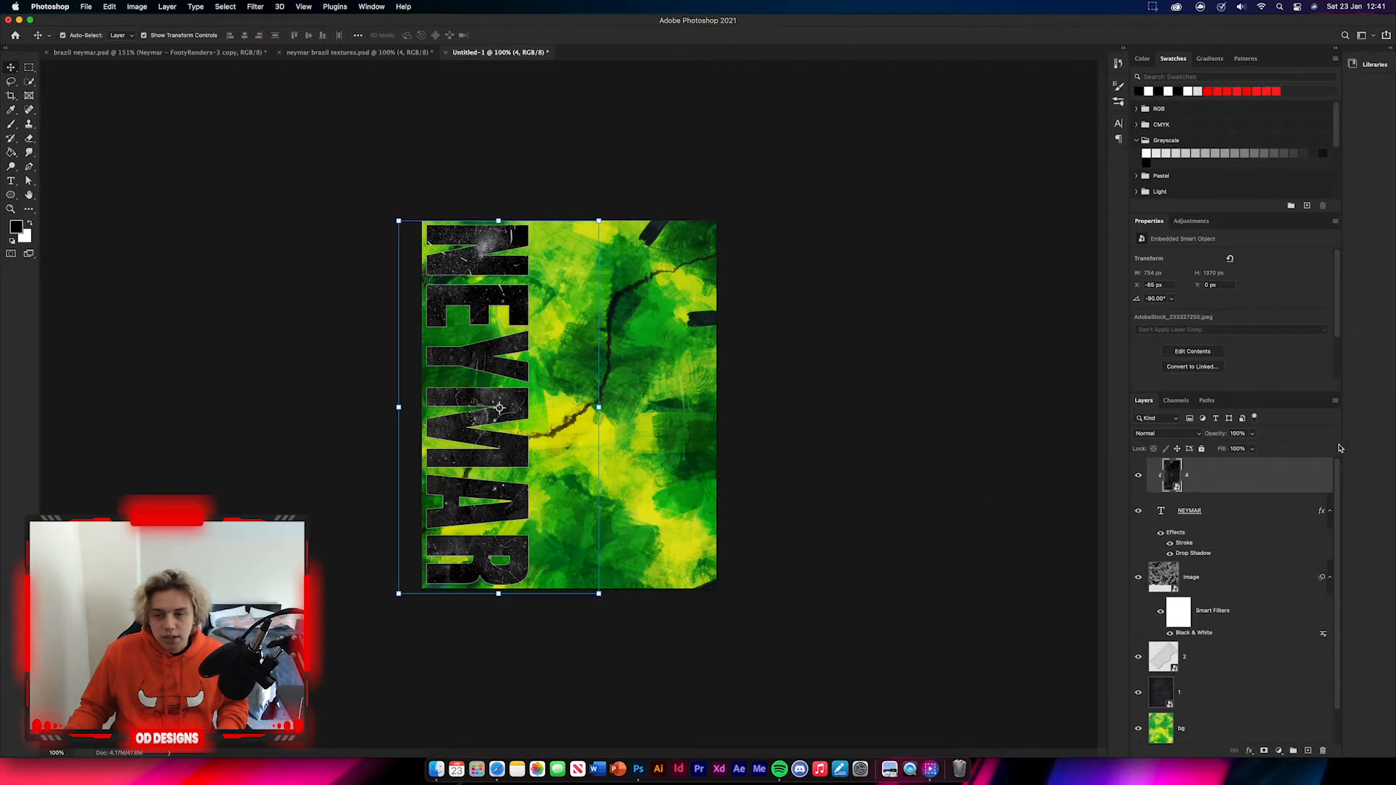
pyautogui.click(1179, 435)
pyautogui.click(1164, 655)
pyautogui.click(836, 593)
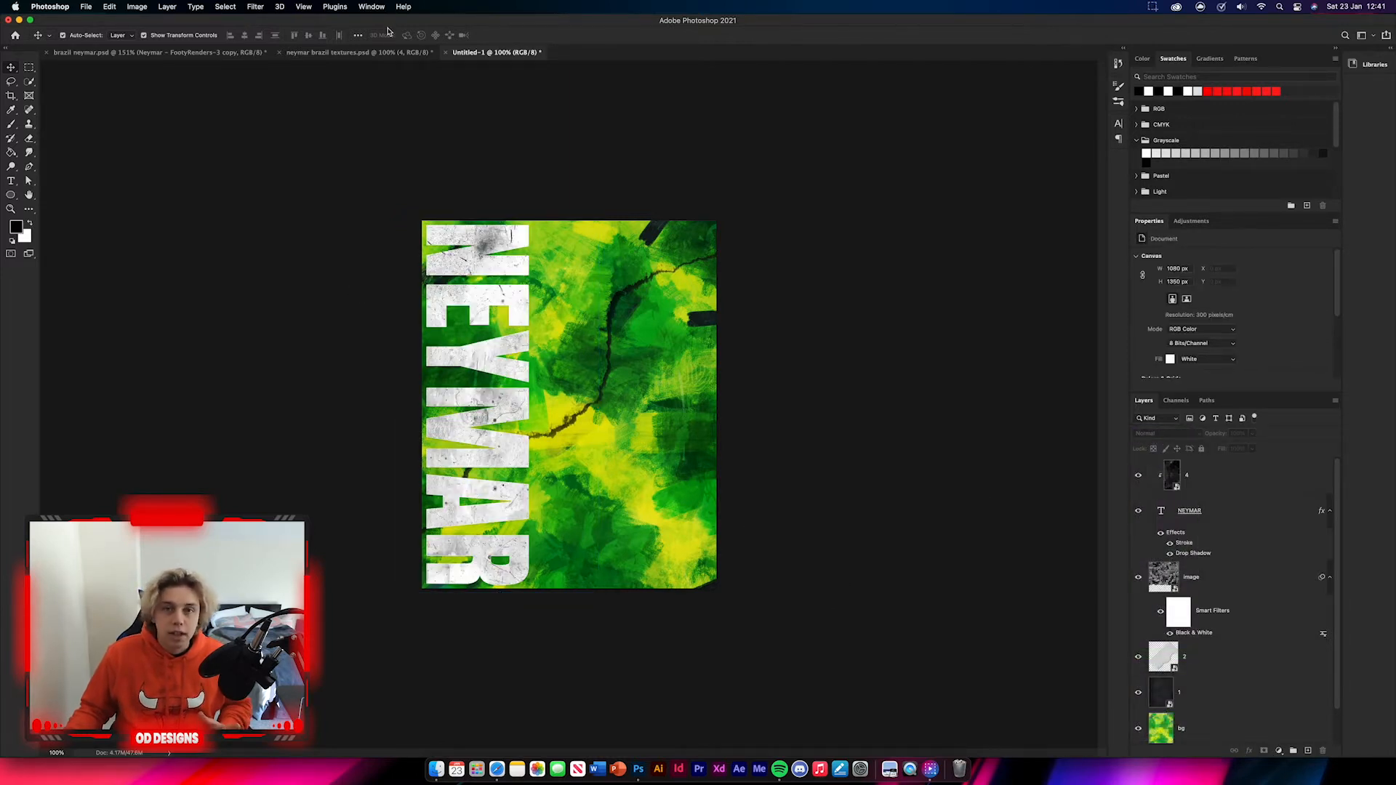
# Step: Copy the FootyRenders-3 player image from the textures document's images group over the NEYMAR text and clip it to the text
pyautogui.click(385, 59)
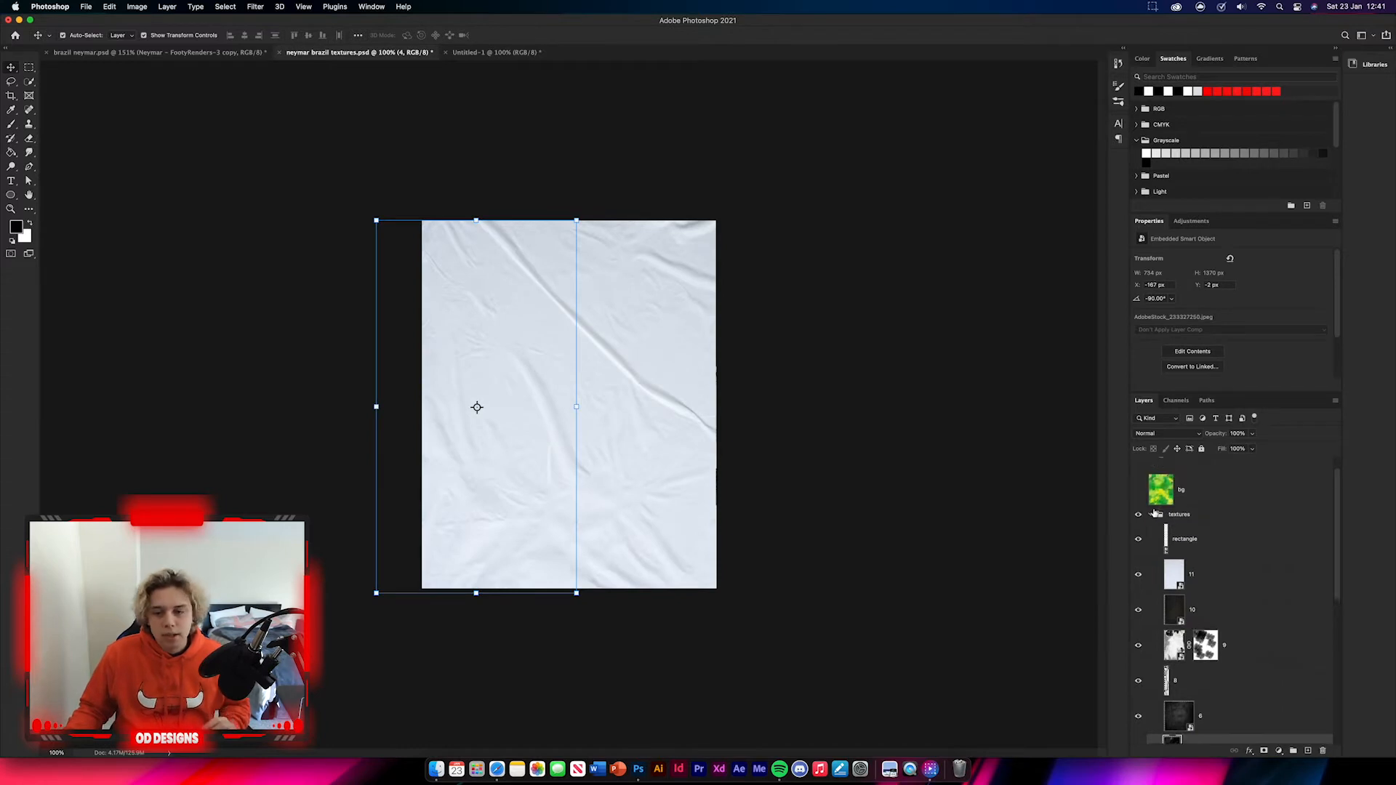
pyautogui.click(1155, 513)
pyautogui.click(1210, 675)
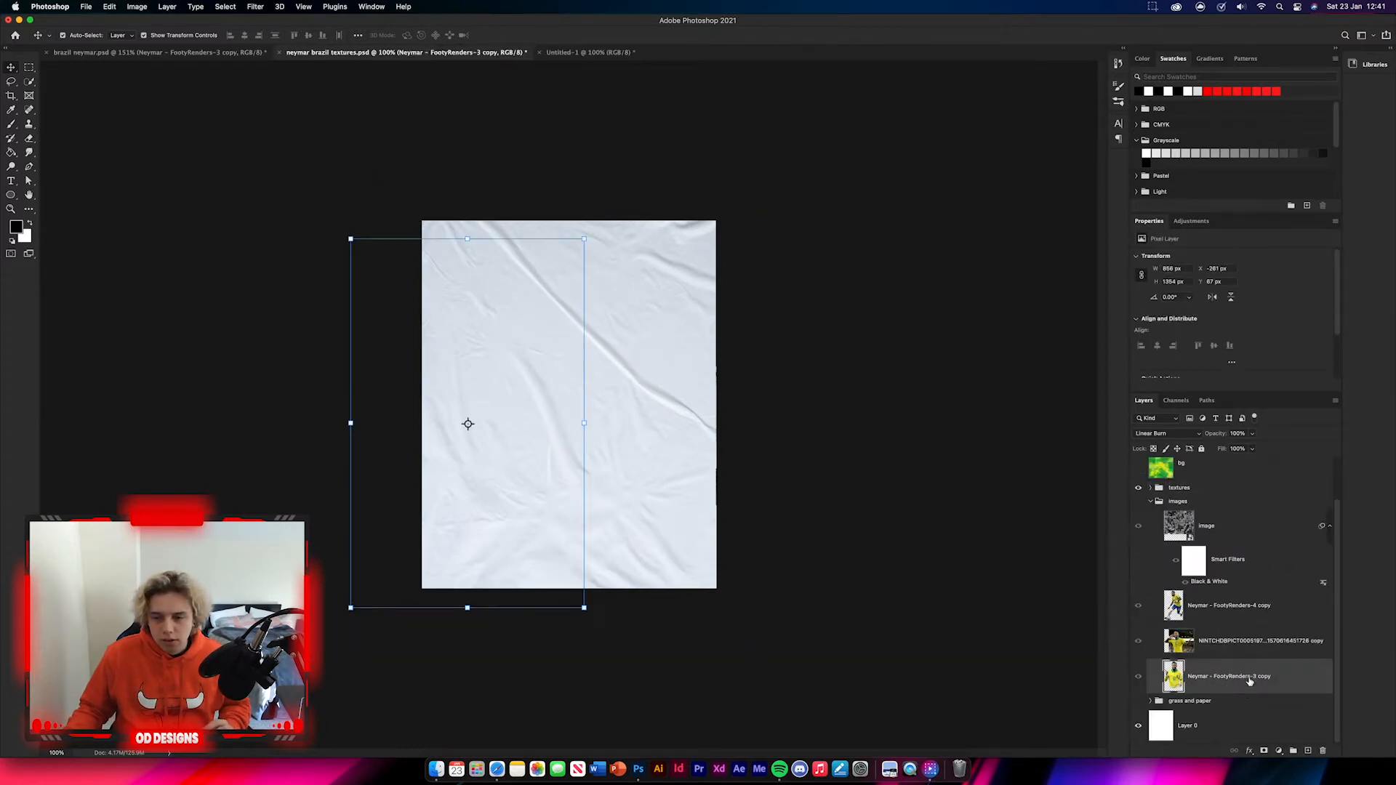
pyautogui.moveTo(1291, 679); pyautogui.dragTo(537, 434)
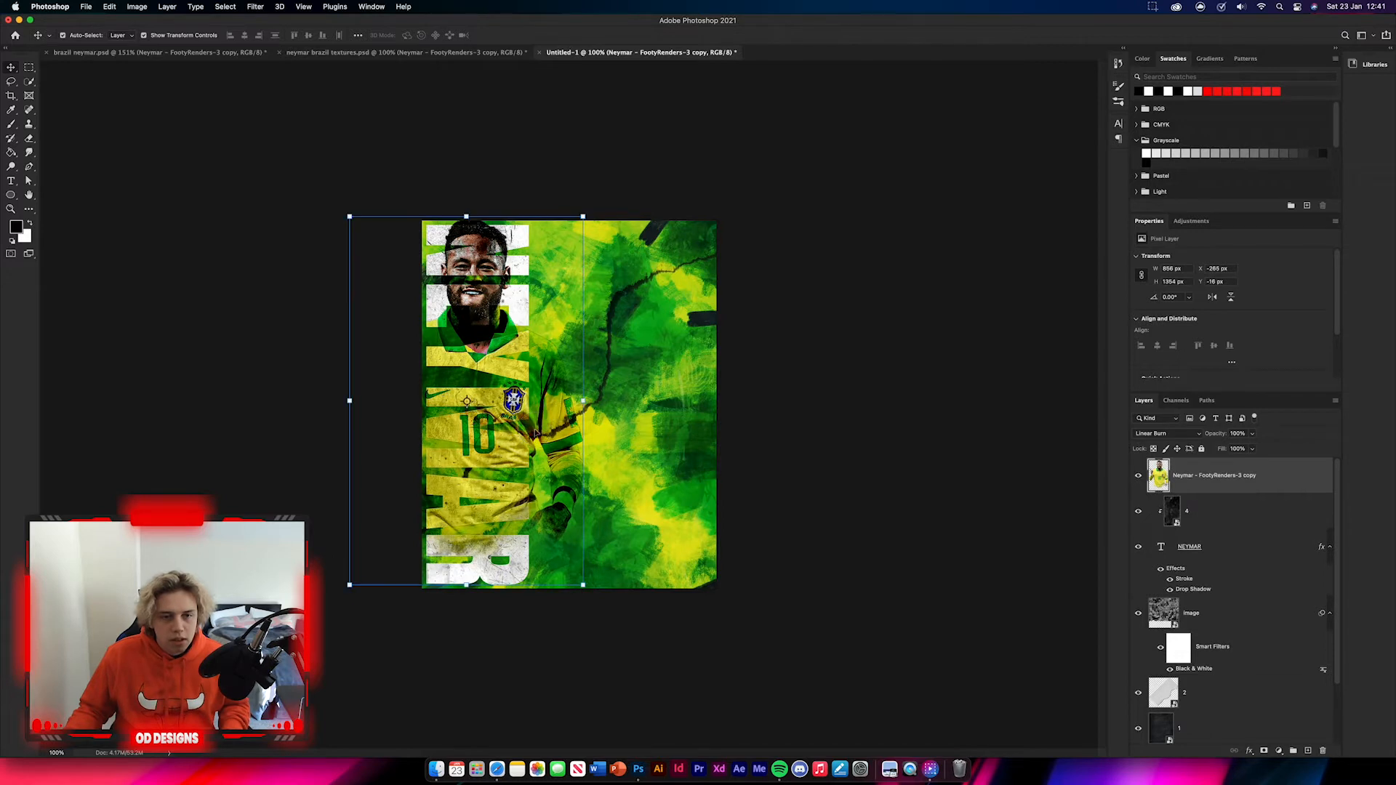
pyautogui.keyDown('alt'); pyautogui.click(1226, 493); pyautogui.keyUp('alt')
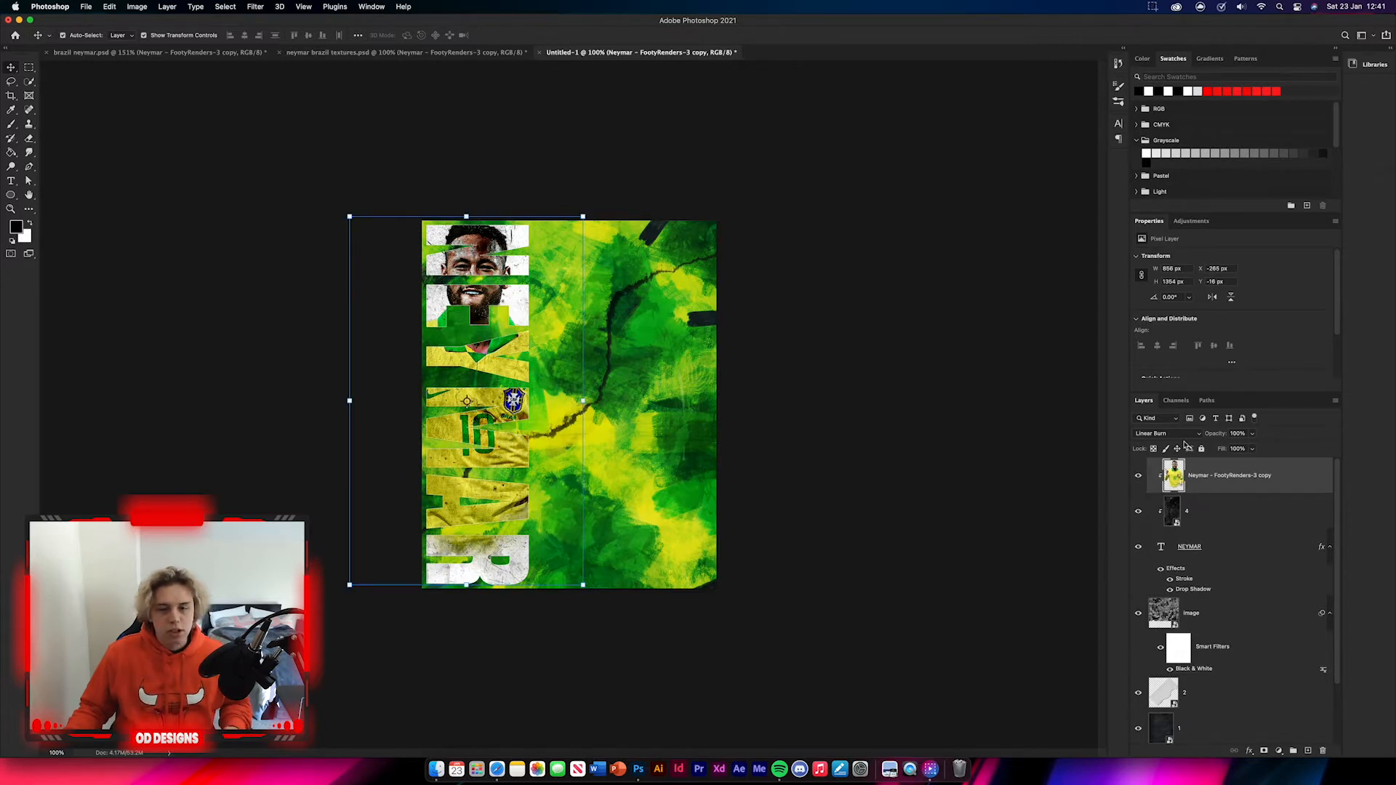
pyautogui.click(887, 523)
pyautogui.click(888, 524)
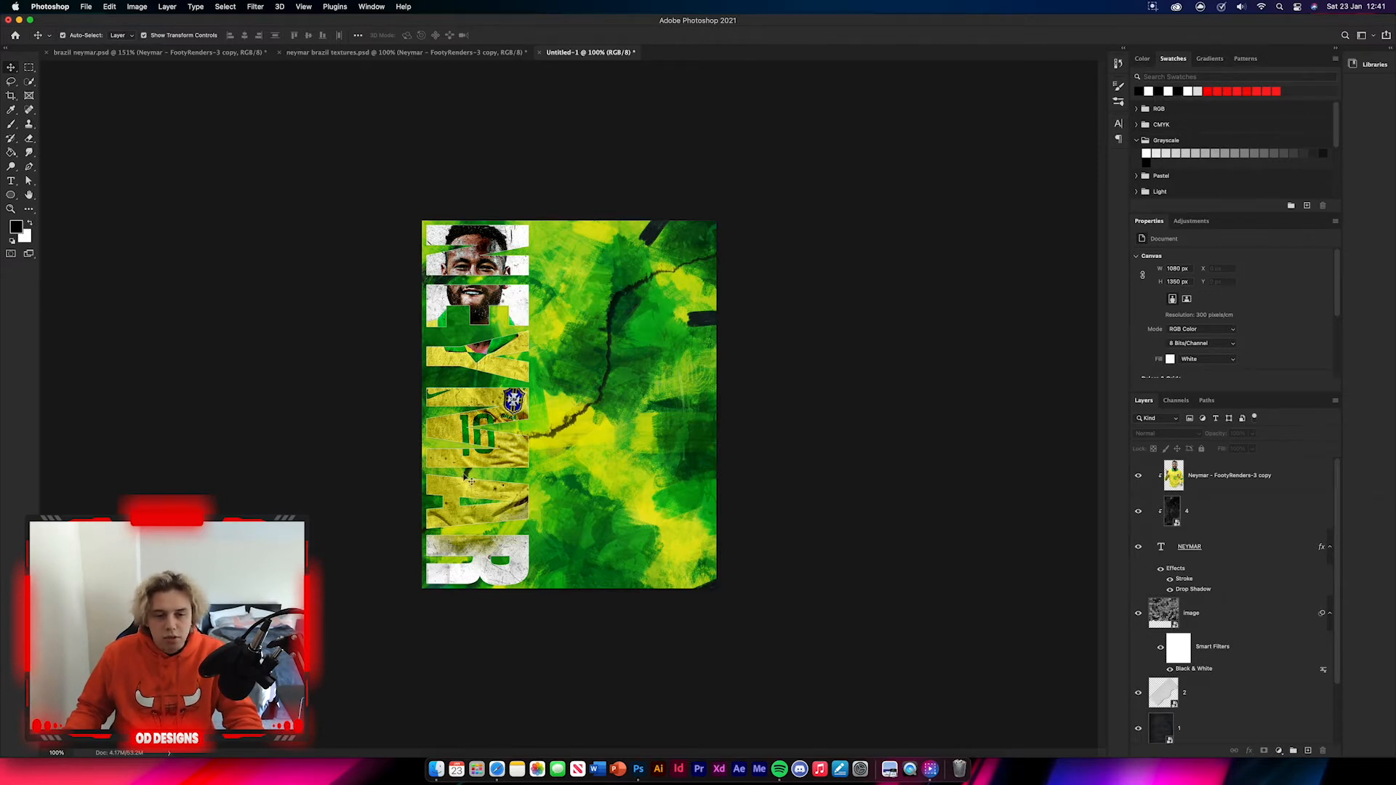
# Step: Copy the masked grass layer 5 from the textures document's grass and paper group onto the lower edge of the poster
pyautogui.click(419, 54)
pyautogui.scroll(-2, 1200, 655)
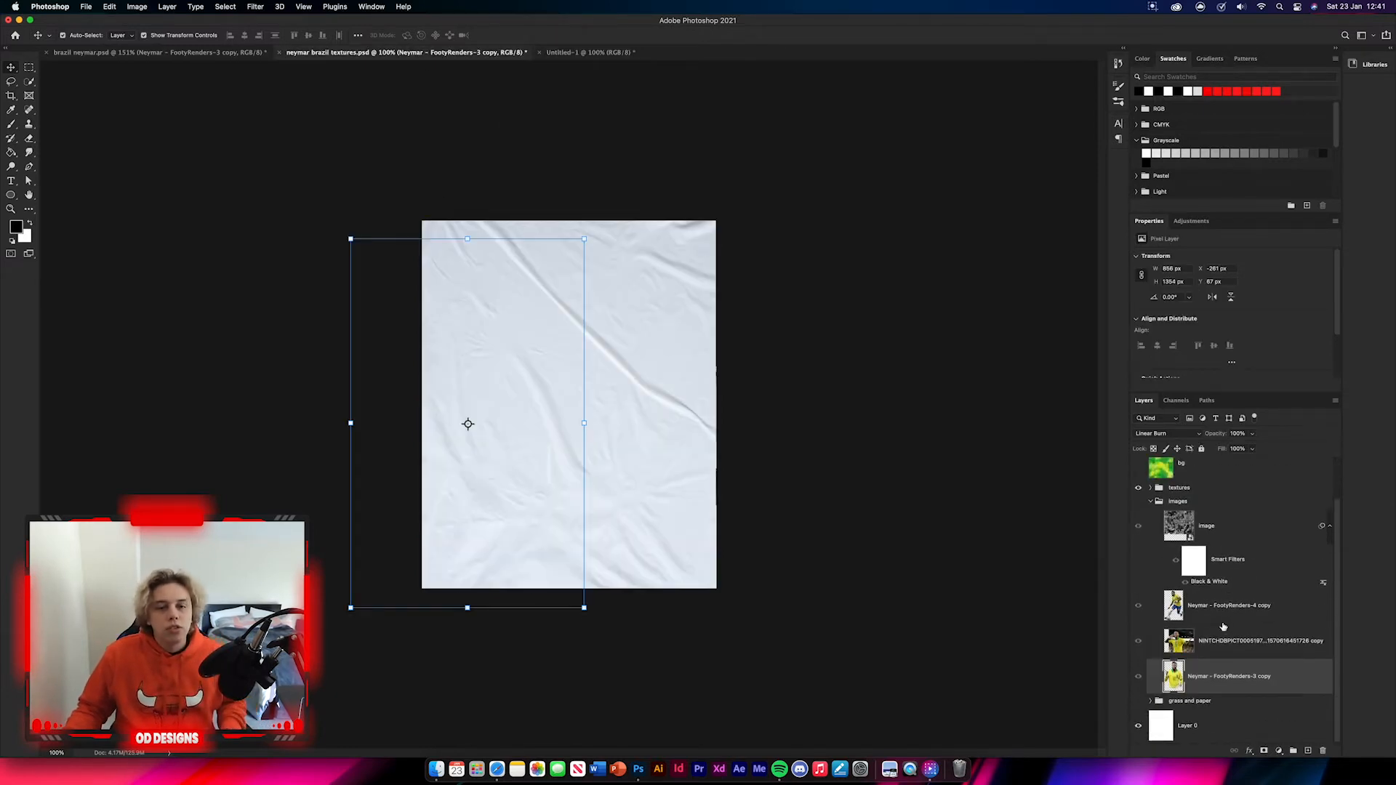
pyautogui.click(1152, 702)
pyautogui.scroll(-3, 1200, 655)
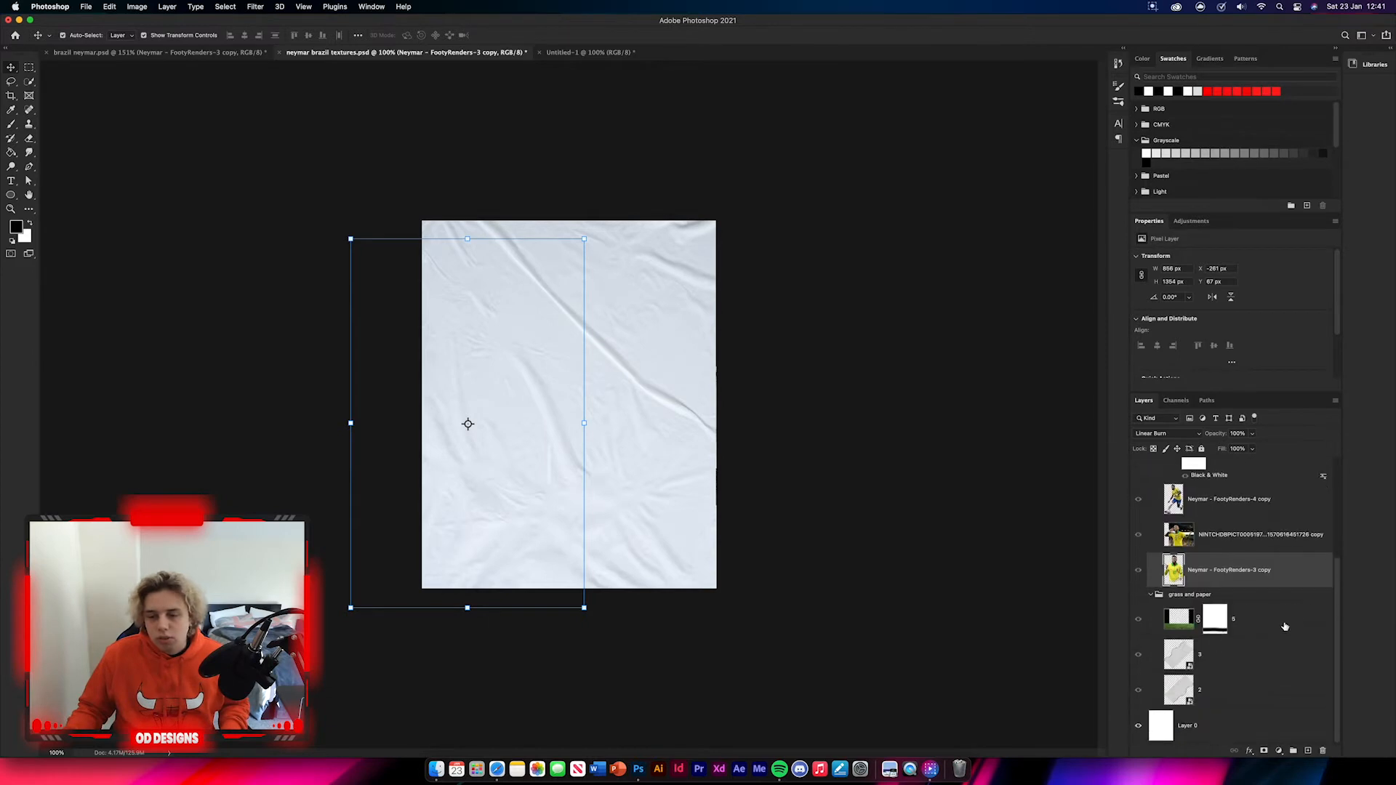
pyautogui.click(1236, 620)
pyautogui.moveTo(1267, 622); pyautogui.dragTo(558, 446)
pyautogui.press('super+z')
pyautogui.click(1007, 585)
# Step: Move the grass layer below the NEYMAR text in the layer order
pyautogui.click(1240, 478)
pyautogui.press('super+t')
pyautogui.press('Return')
pyautogui.moveTo(1264, 490); pyautogui.dragTo(1269, 593)
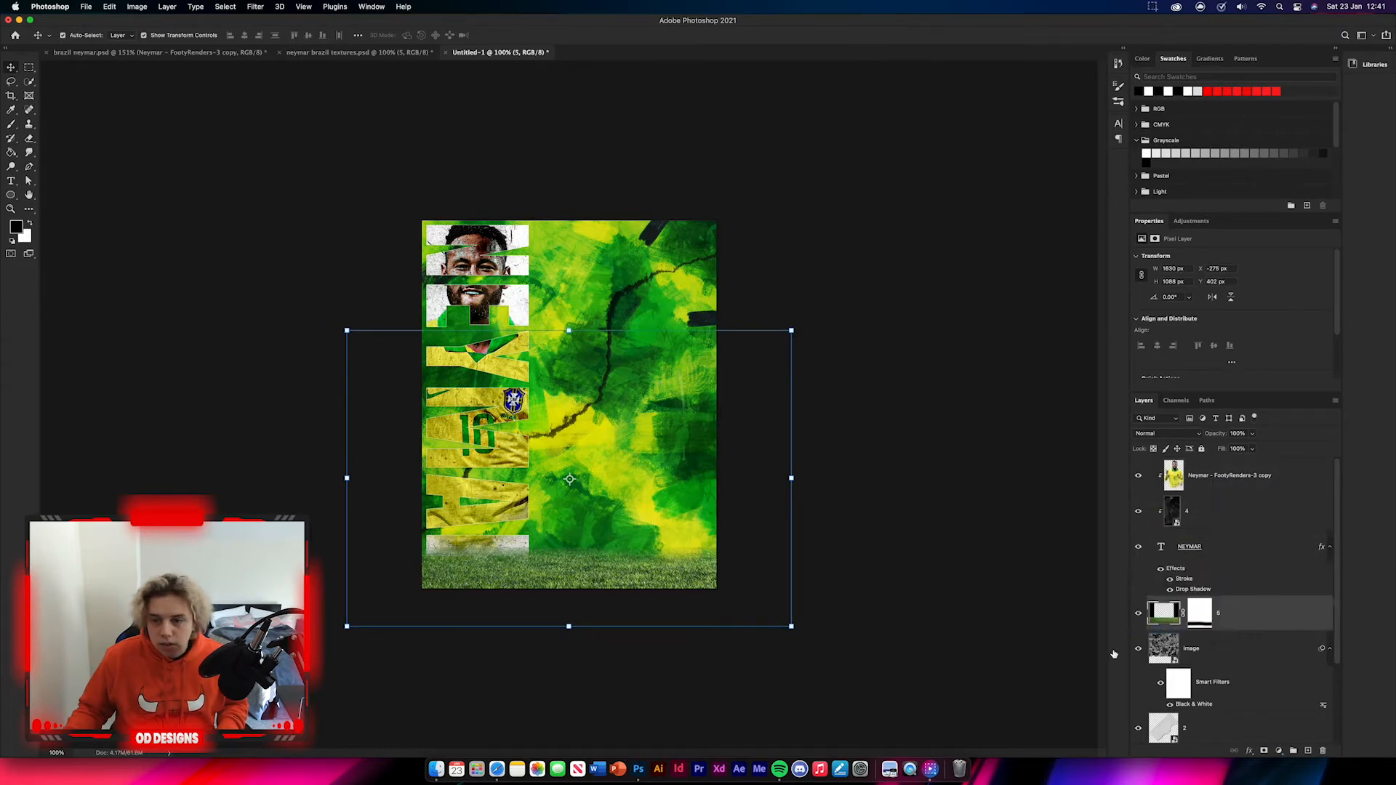
pyautogui.click(887, 711)
# Step: Set the grass layer's blend mode to Lighten
pyautogui.hotkey('ctrl', 'Tab')
pyautogui.click(466, 53)
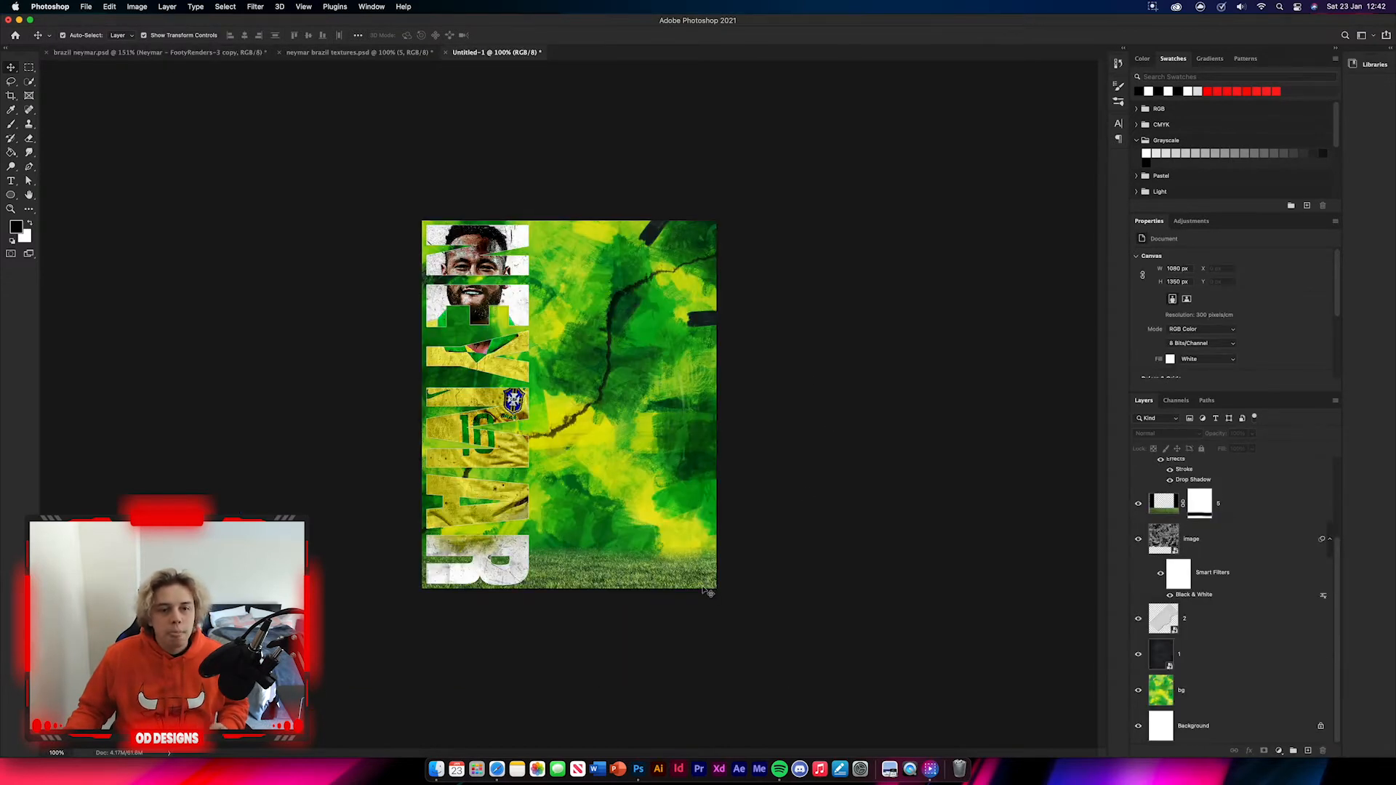
pyautogui.click(709, 592)
pyautogui.click(1159, 434)
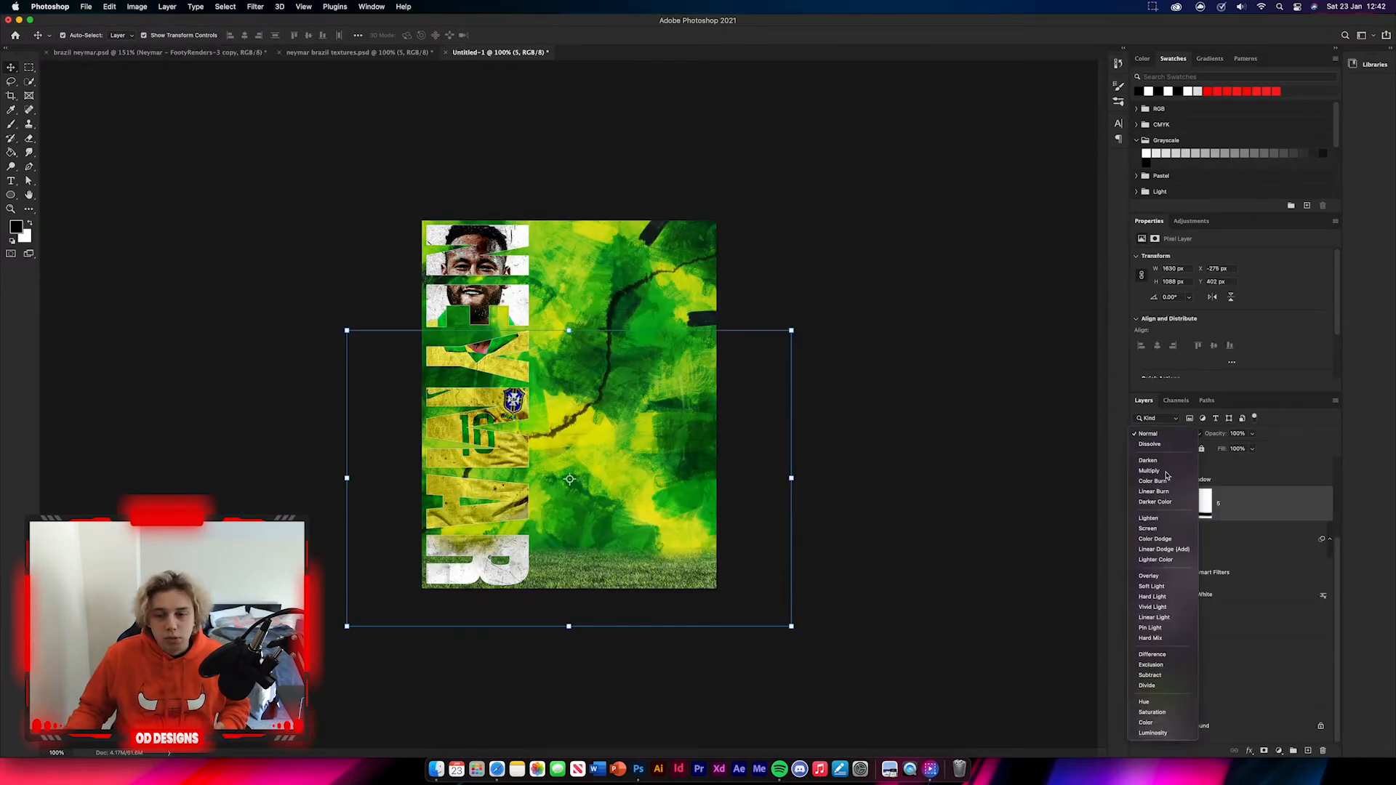
pyautogui.click(1165, 521)
pyautogui.click(656, 595)
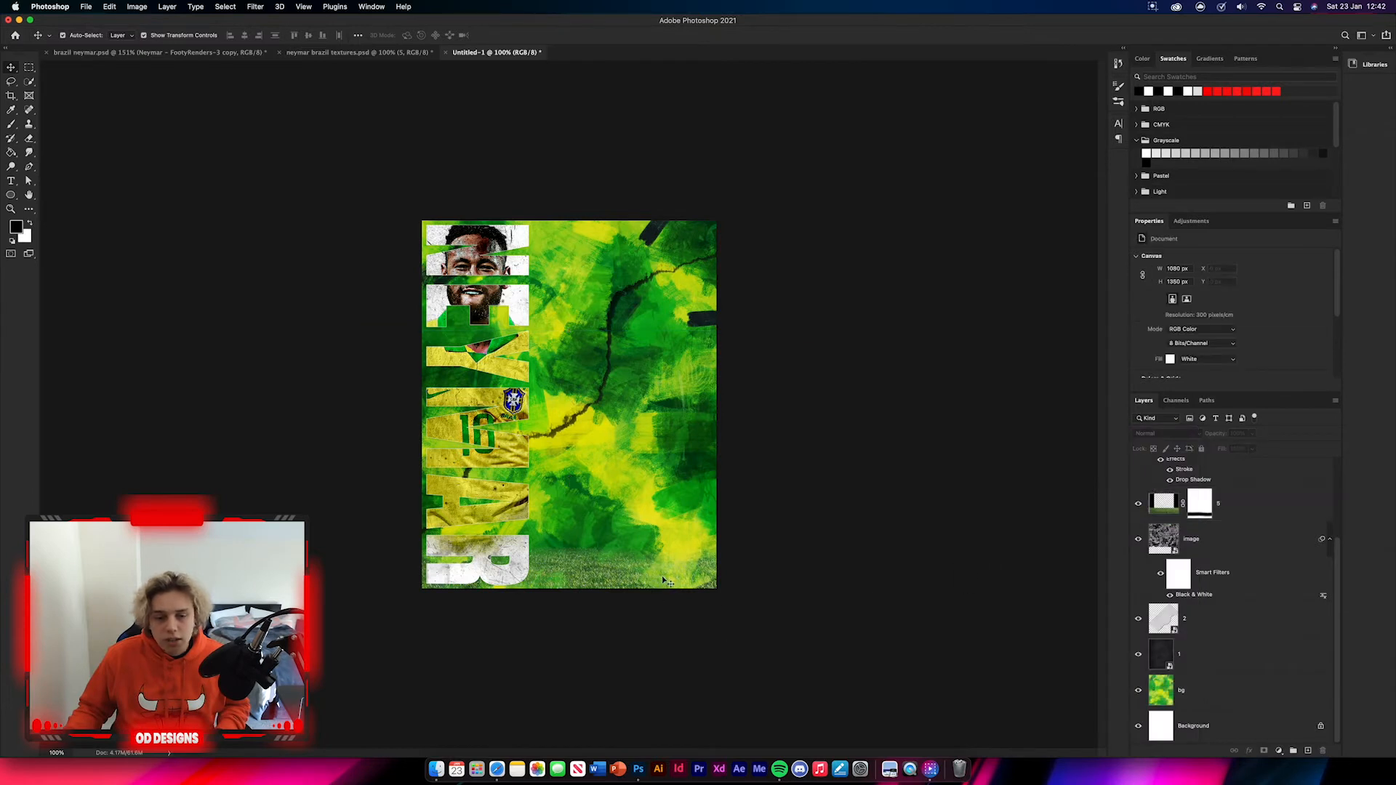
pyautogui.click(1236, 520)
pyautogui.scroll(3, 1236, 552)
pyautogui.click(919, 624)
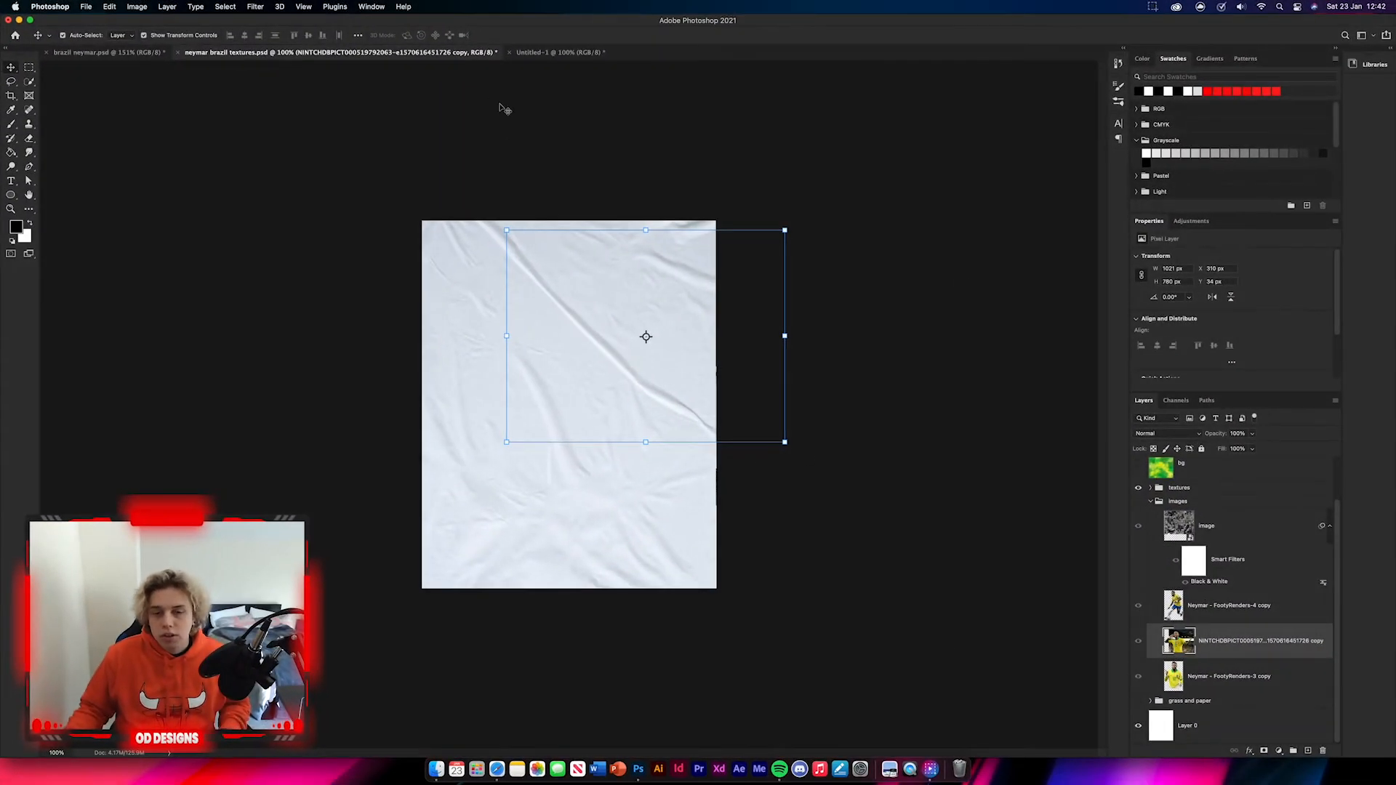
# Step: Copy the photo of the player cupping his ear from the textures document to the upper right of the poster
pyautogui.moveTo(1252, 650); pyautogui.dragTo(643, 358)
pyautogui.click(754, 379)
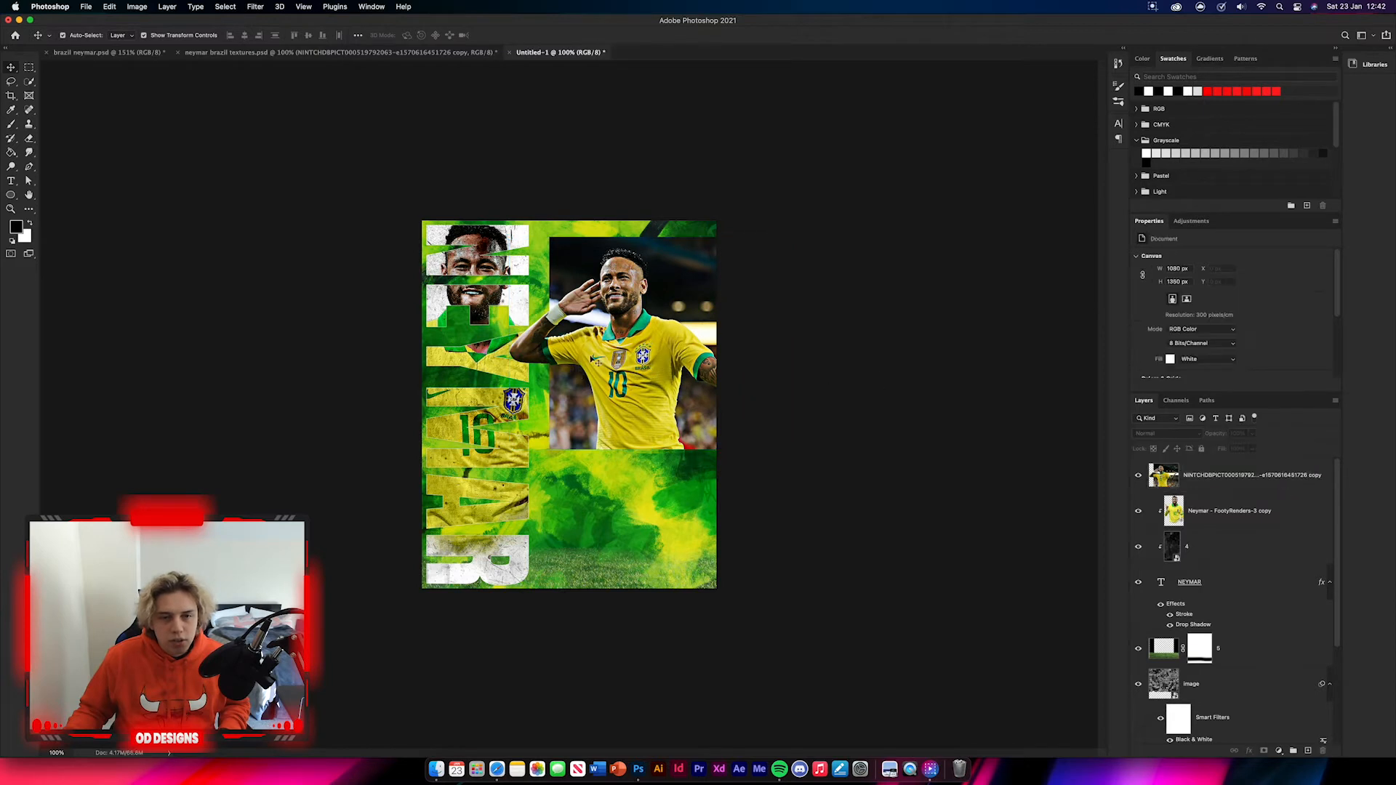
# Step: Add the white text BRAZIL in Anton at 45 pt over the lower right of the poster
pyautogui.press('t')
pyautogui.click(568, 545)
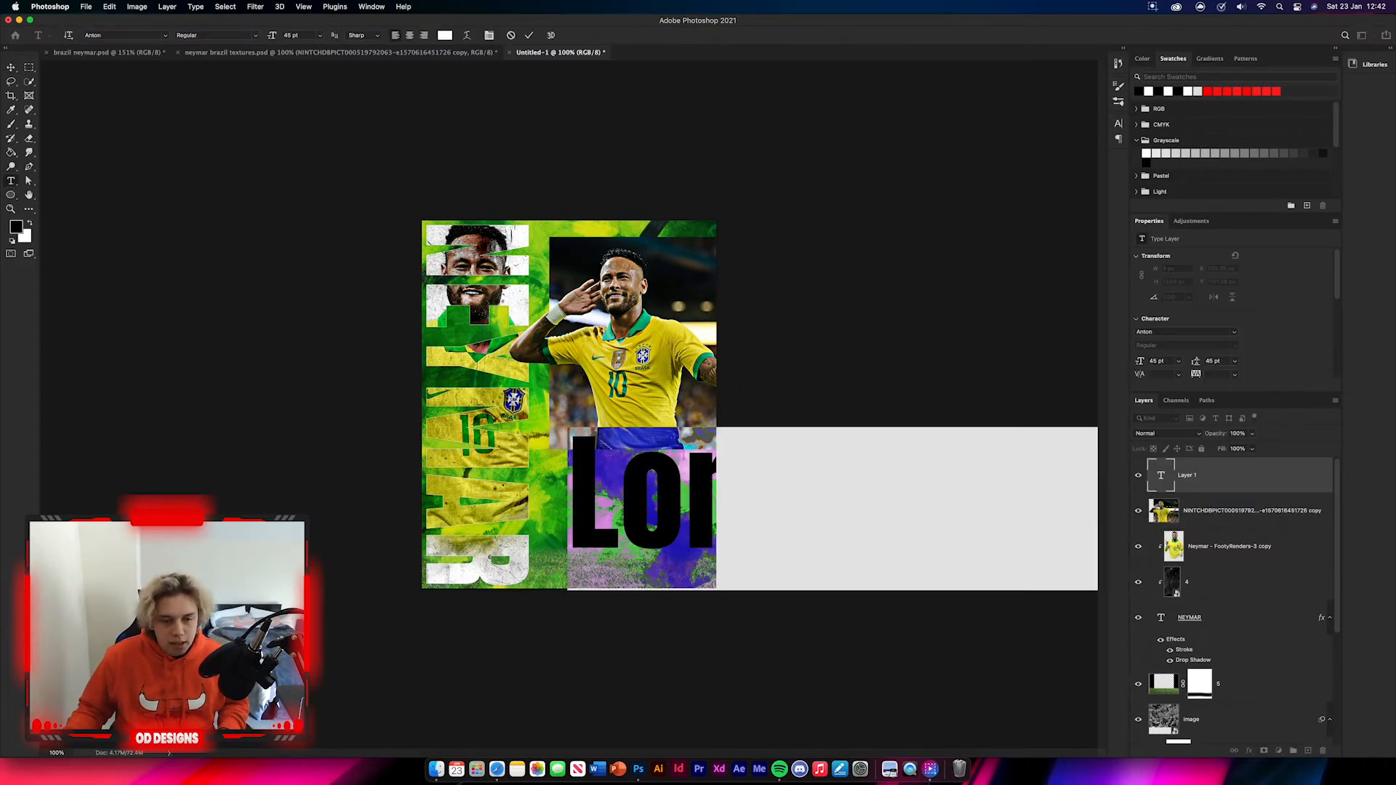
pyautogui.write('bra')
pyautogui.press('BackSpace')
pyautogui.press('BackSpace')
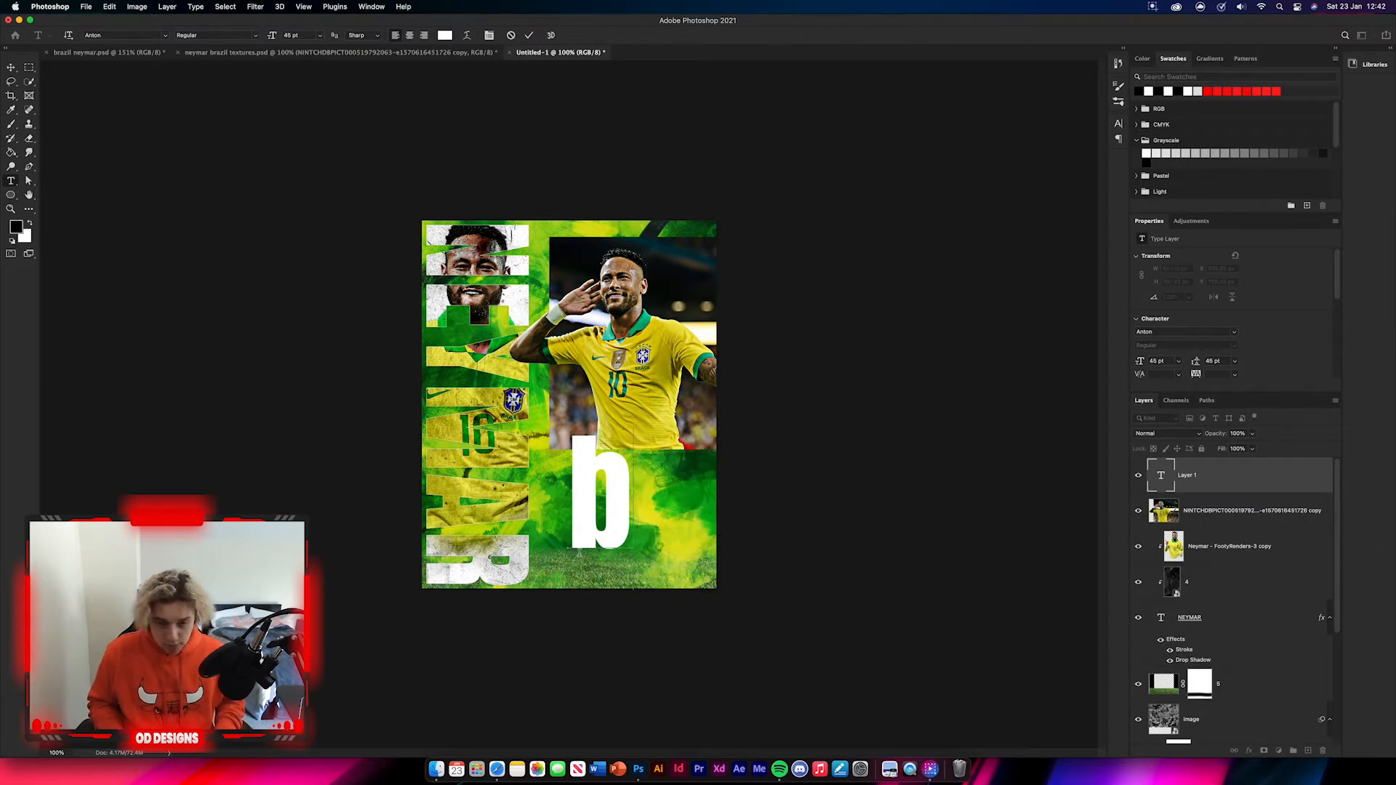
pyautogui.press('BackSpace')
pyautogui.write('BRAZIL')
pyautogui.press('Escape')
# Step: Rotate the BRAZIL text to -90 degrees and scale it down to fit beside the last letter of NEYMAR at the canvas bottom
pyautogui.press('v')
pyautogui.press('super+t')
pyautogui.moveTo(732, 427); pyautogui.dragTo(557, 547)
pyautogui.moveTo(636, 517); pyautogui.dragTo(539, 464)
pyautogui.moveTo(579, 549); pyautogui.dragTo(543, 560)
pyautogui.click(553, 35)
# Step: Nudge the player photo slightly to the right, away from the vertical text
pyautogui.moveTo(604, 352); pyautogui.dragTo(609, 353)
pyautogui.click(658, 596)
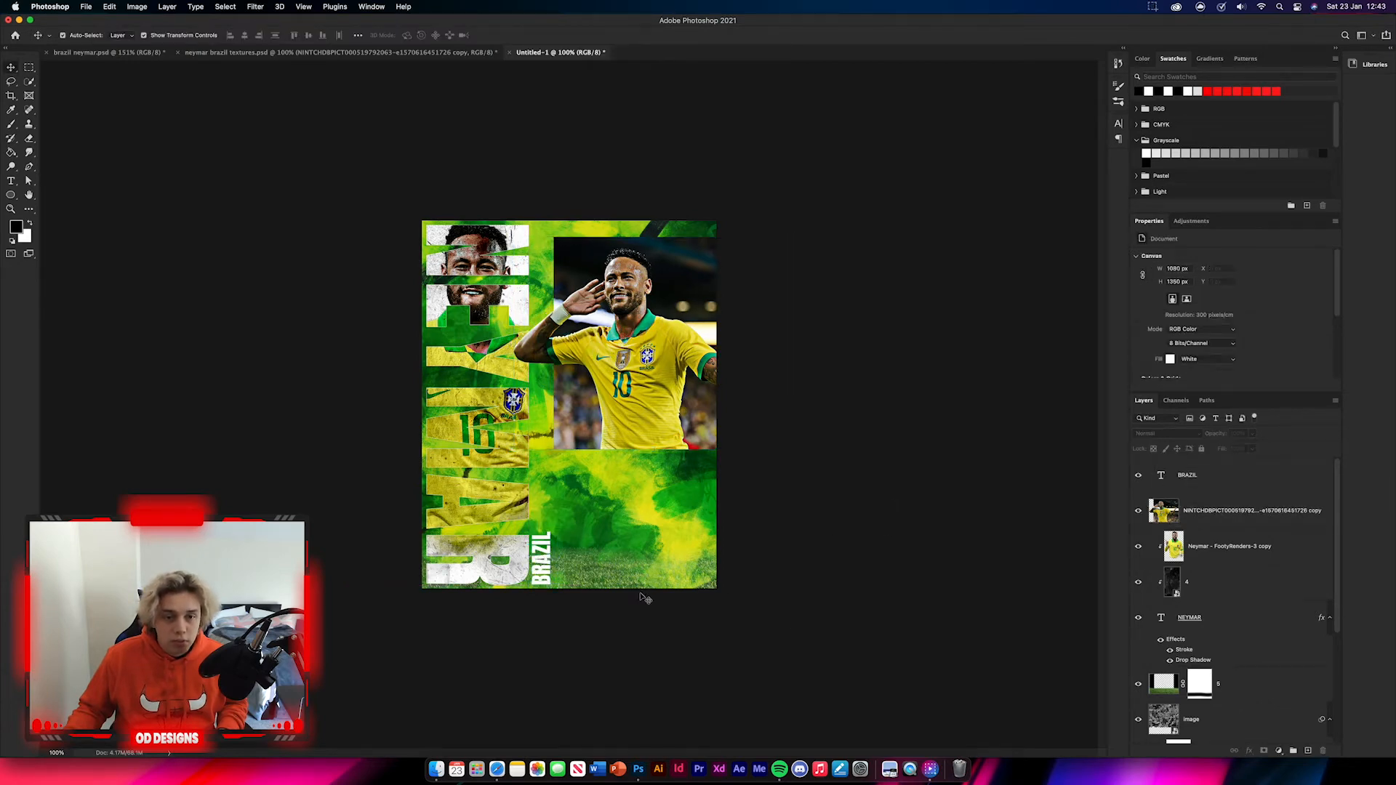
# Step: Duplicate the vertical BRAZIL text and place the copy directly above the original
pyautogui.click(543, 561)
pyautogui.press('super+plus')
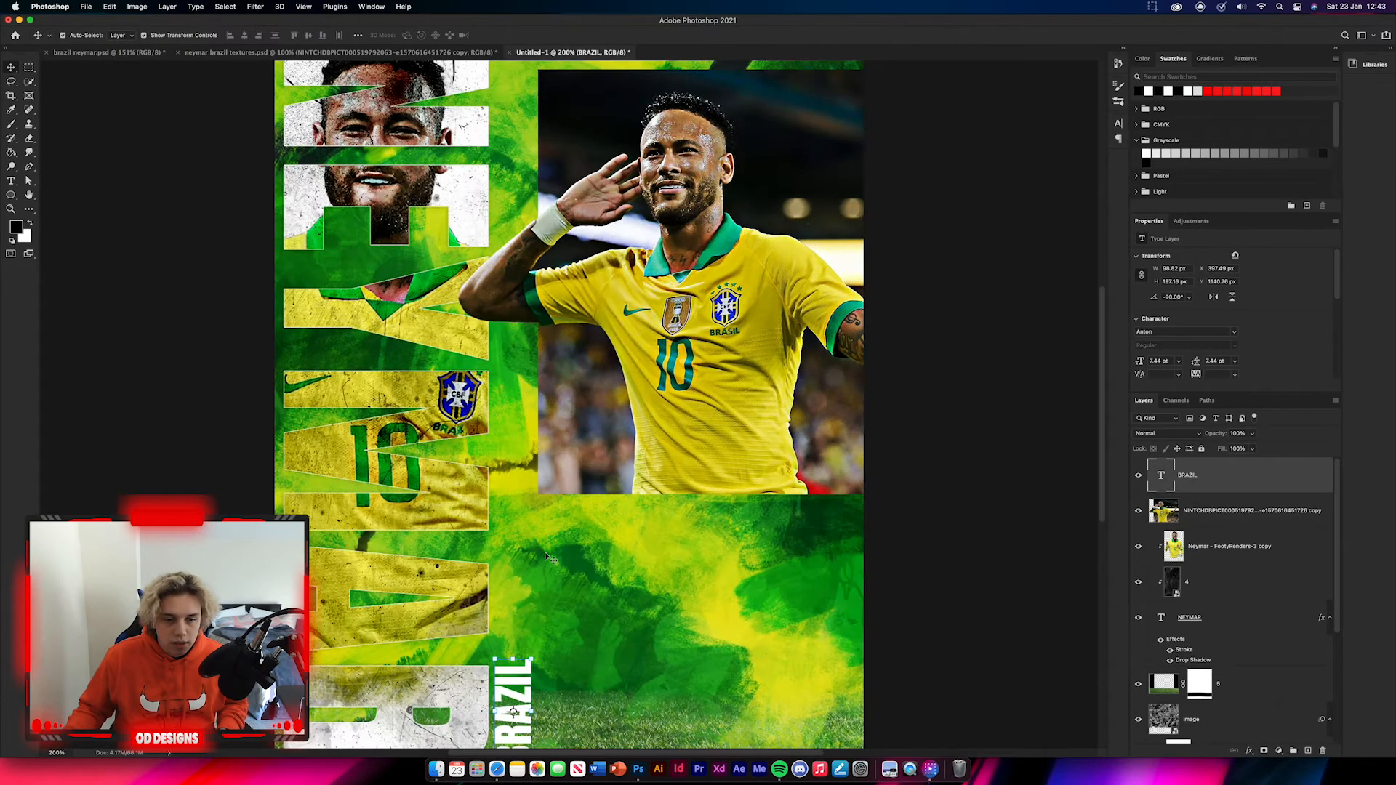
pyautogui.hscroll(-3, 544, 556)
pyautogui.scroll(-2, 560, 582)
pyautogui.moveTo(578, 646); pyautogui.dragTo(577, 528)
pyautogui.press('super+t')
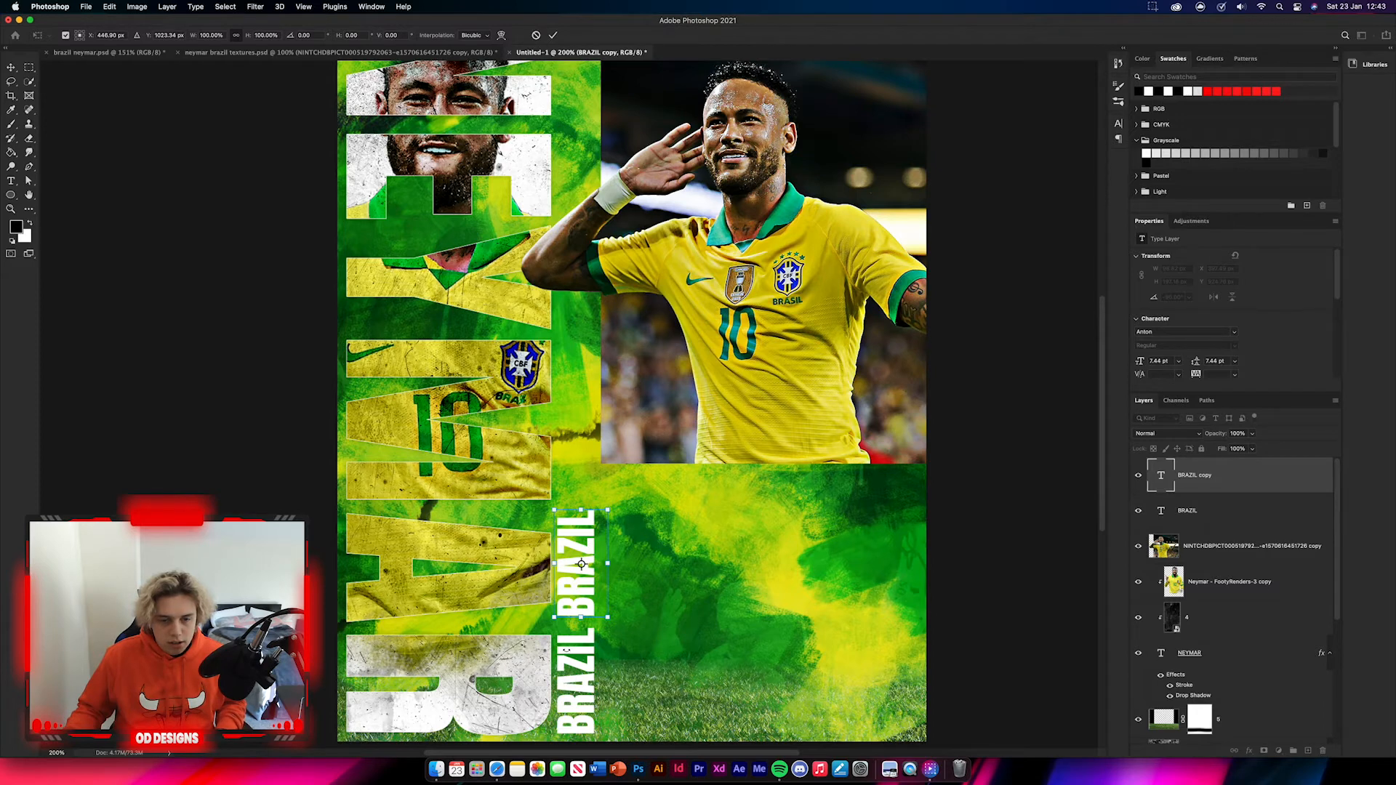
pyautogui.press('Return')
# Step: Duplicate the two BRAZIL texts further up the column and space all four evenly
pyautogui.keyDown('shift'); pyautogui.click(569, 648); pyautogui.keyUp('shift')
pyautogui.moveTo(584, 575); pyautogui.dragTo(587, 312)
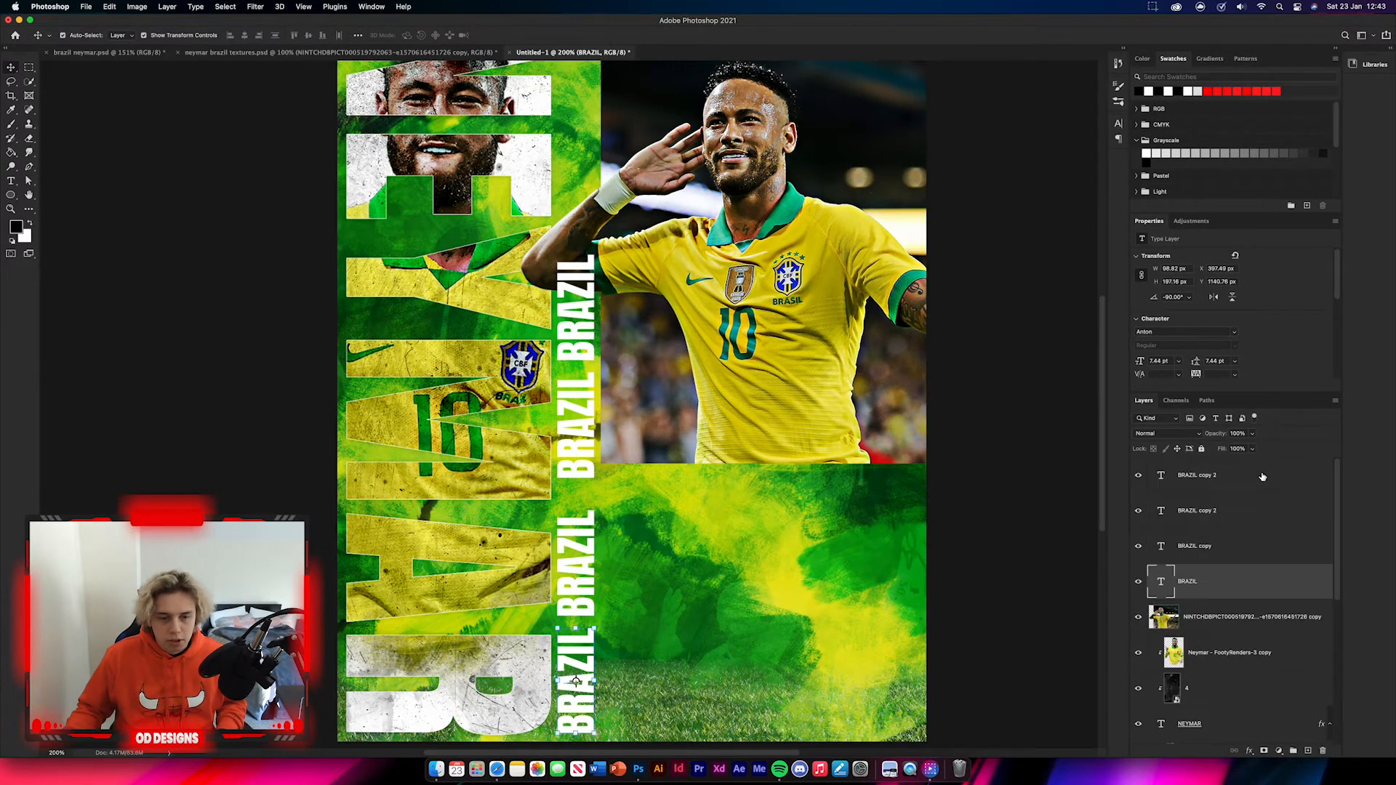
pyautogui.click(275, 36)
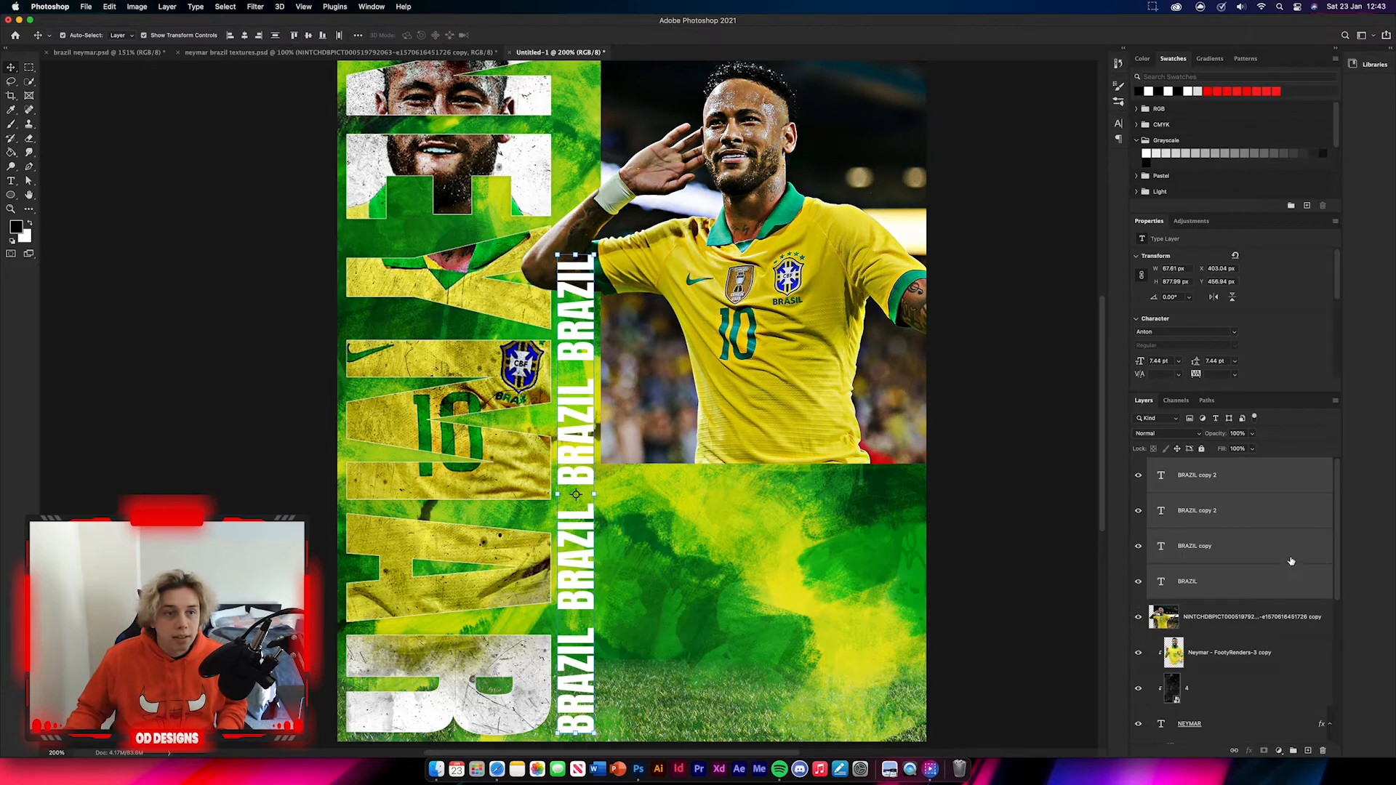
# Step: Duplicate the four BRAZIL texts upward so the column runs past the top edge of the canvas
pyautogui.scroll(5, 638, 346)
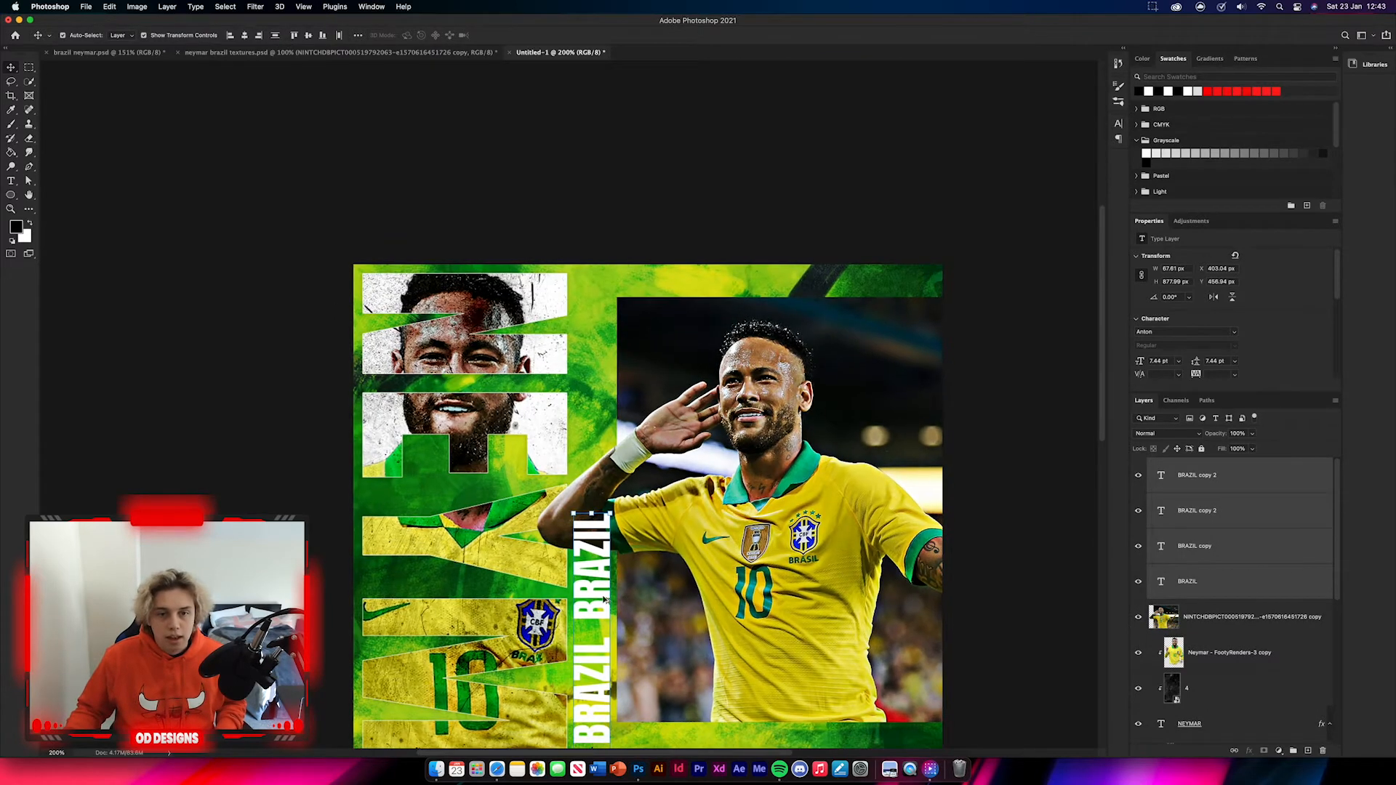
pyautogui.moveTo(596, 602); pyautogui.dragTo(595, 99)
pyautogui.press('super+minus')
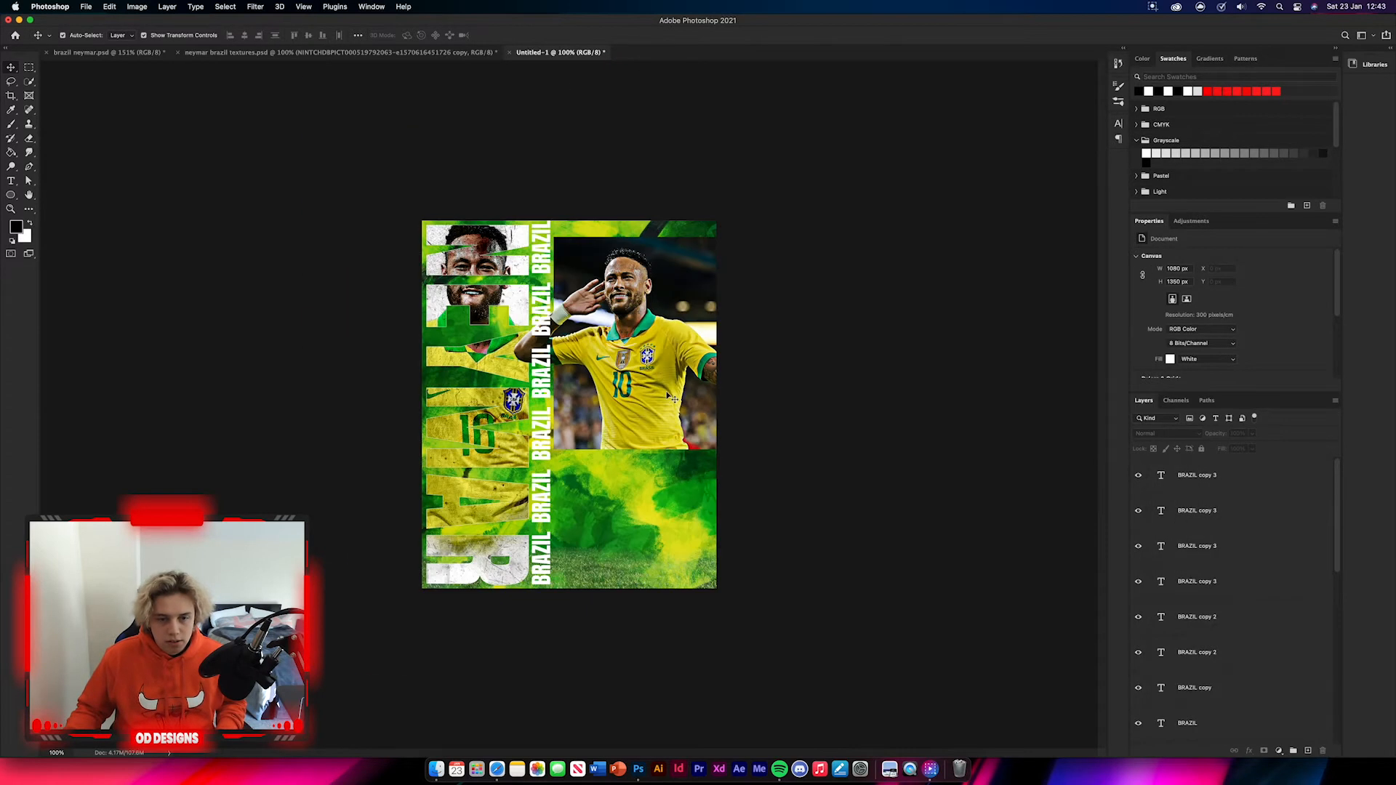
# Step: Group all the BRAZIL text layers together
pyautogui.click(1239, 480)
pyautogui.scroll(-5, 1236, 531)
pyautogui.keyDown('shift'); pyautogui.click(1233, 554); pyautogui.keyUp('shift')
pyautogui.press('super+g')
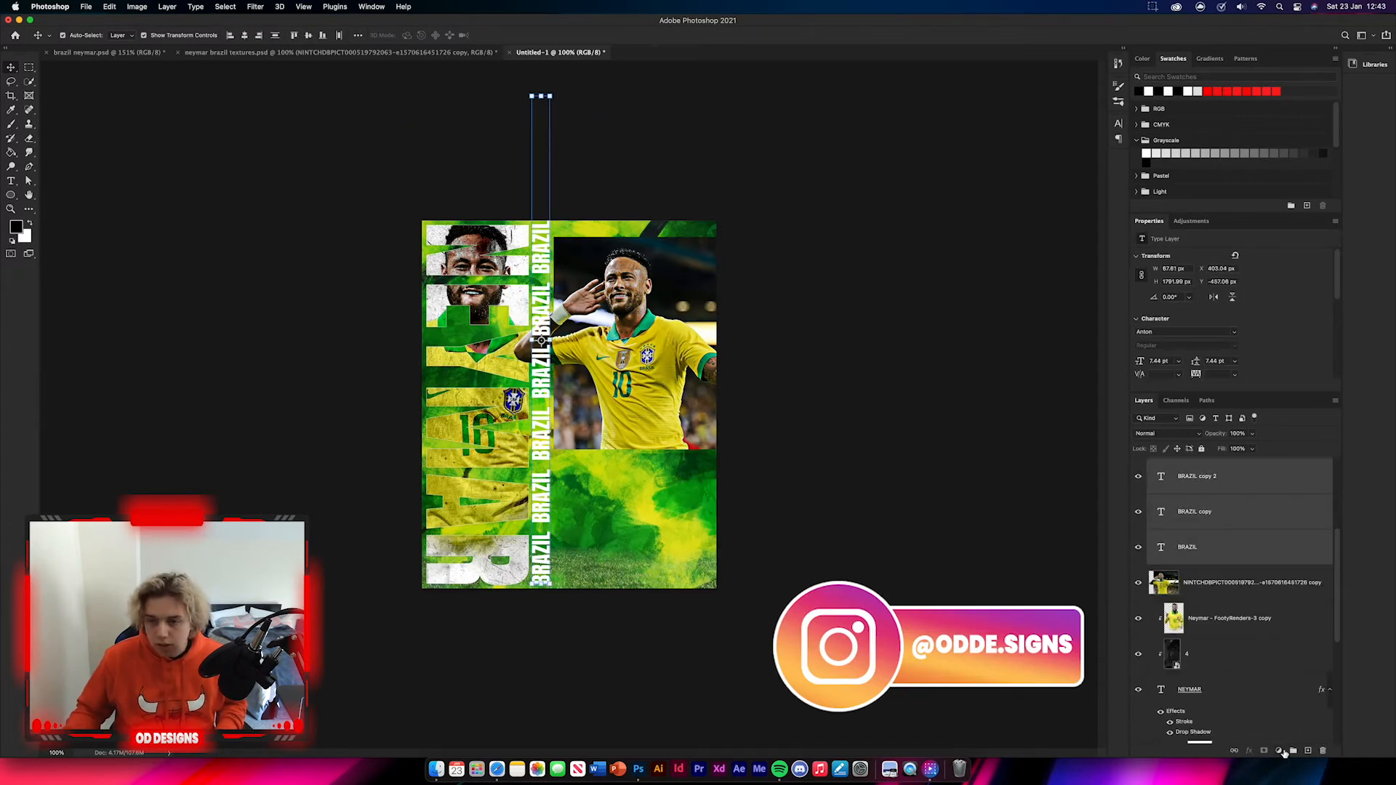
# Step: Set the BRAZIL text group's blend mode to Overlay and move the group below the player photo layer
pyautogui.click(1174, 437)
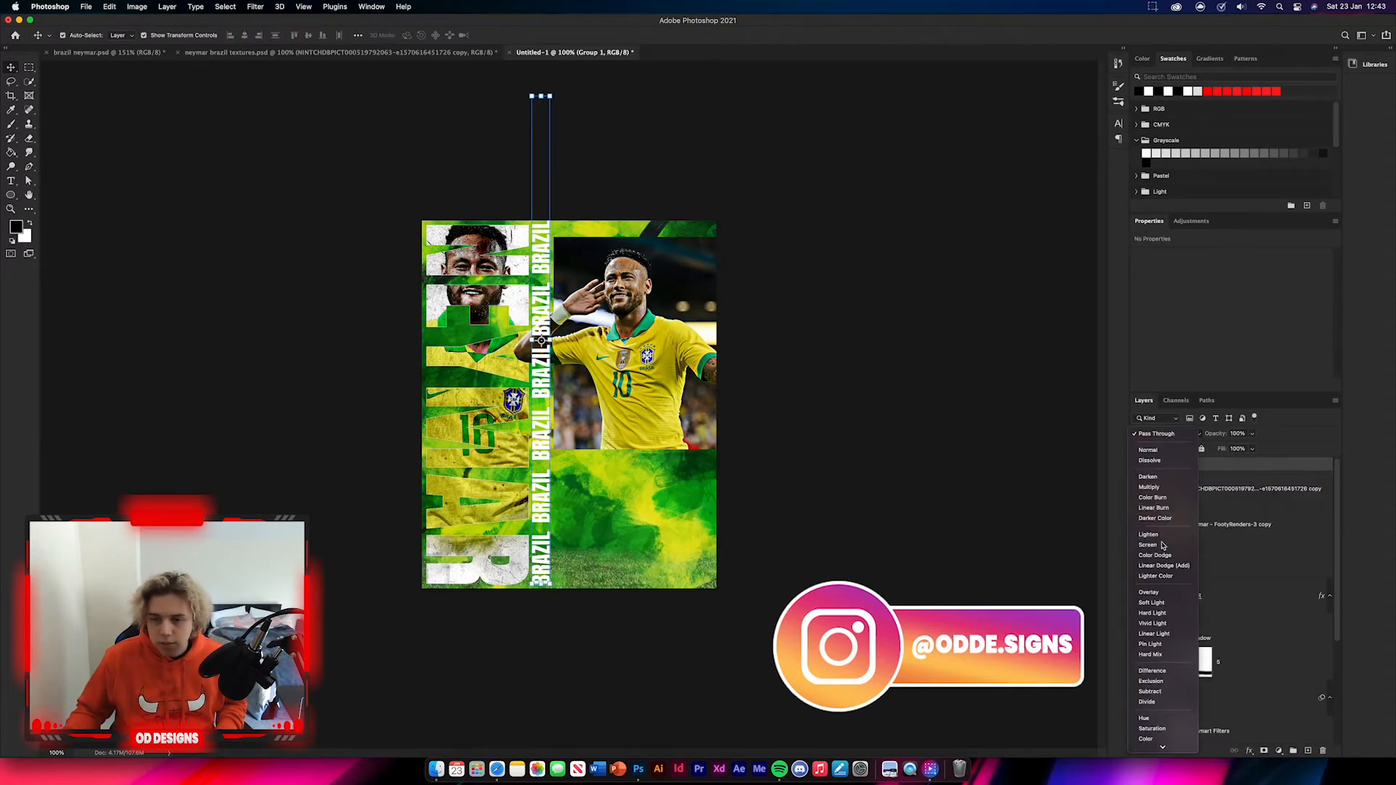
pyautogui.click(1157, 591)
pyautogui.click(1072, 504)
pyautogui.moveTo(1201, 466); pyautogui.dragTo(1204, 504)
pyautogui.click(858, 477)
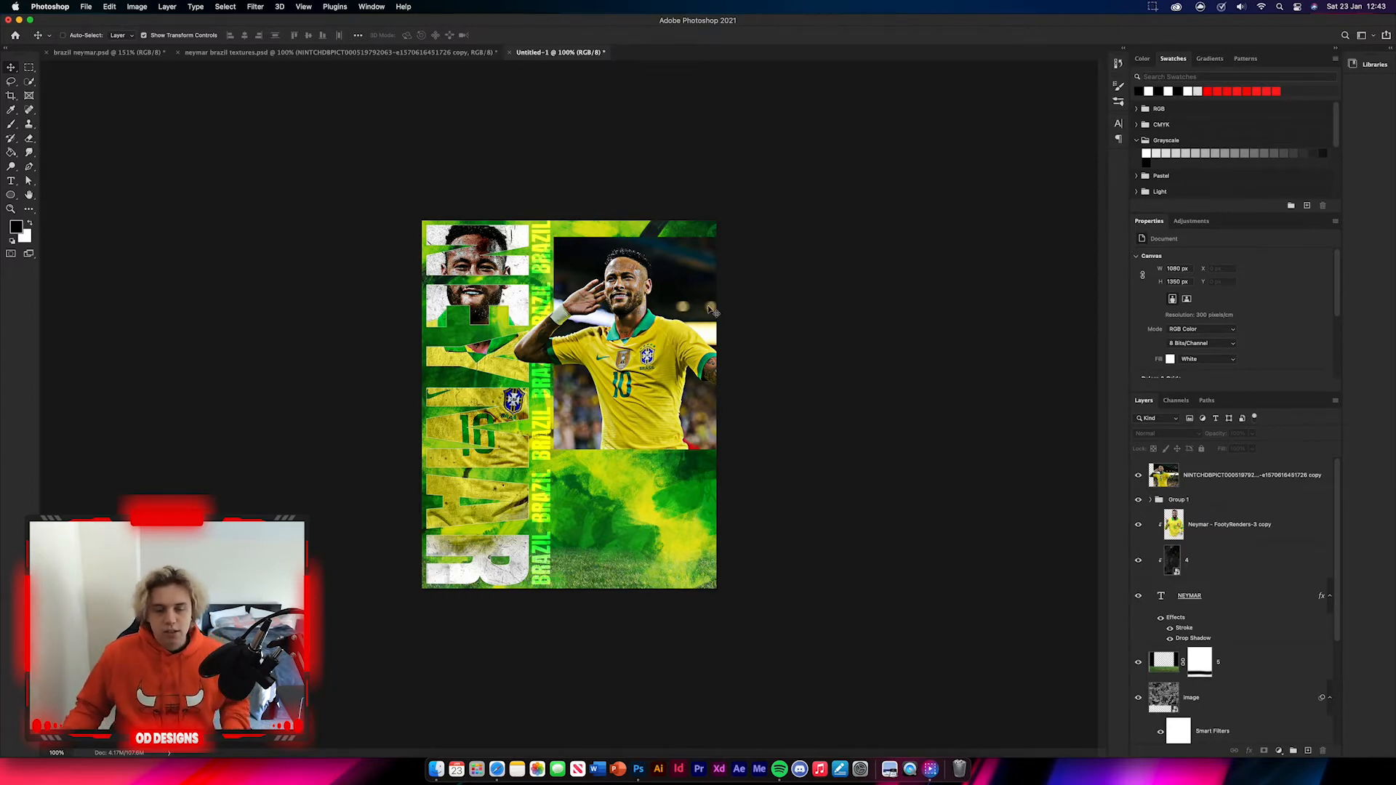
# Step: Draw a thin horizontal rectangle about 291 by 9 px along the upper edge of the player photo
pyautogui.press('super+plus')
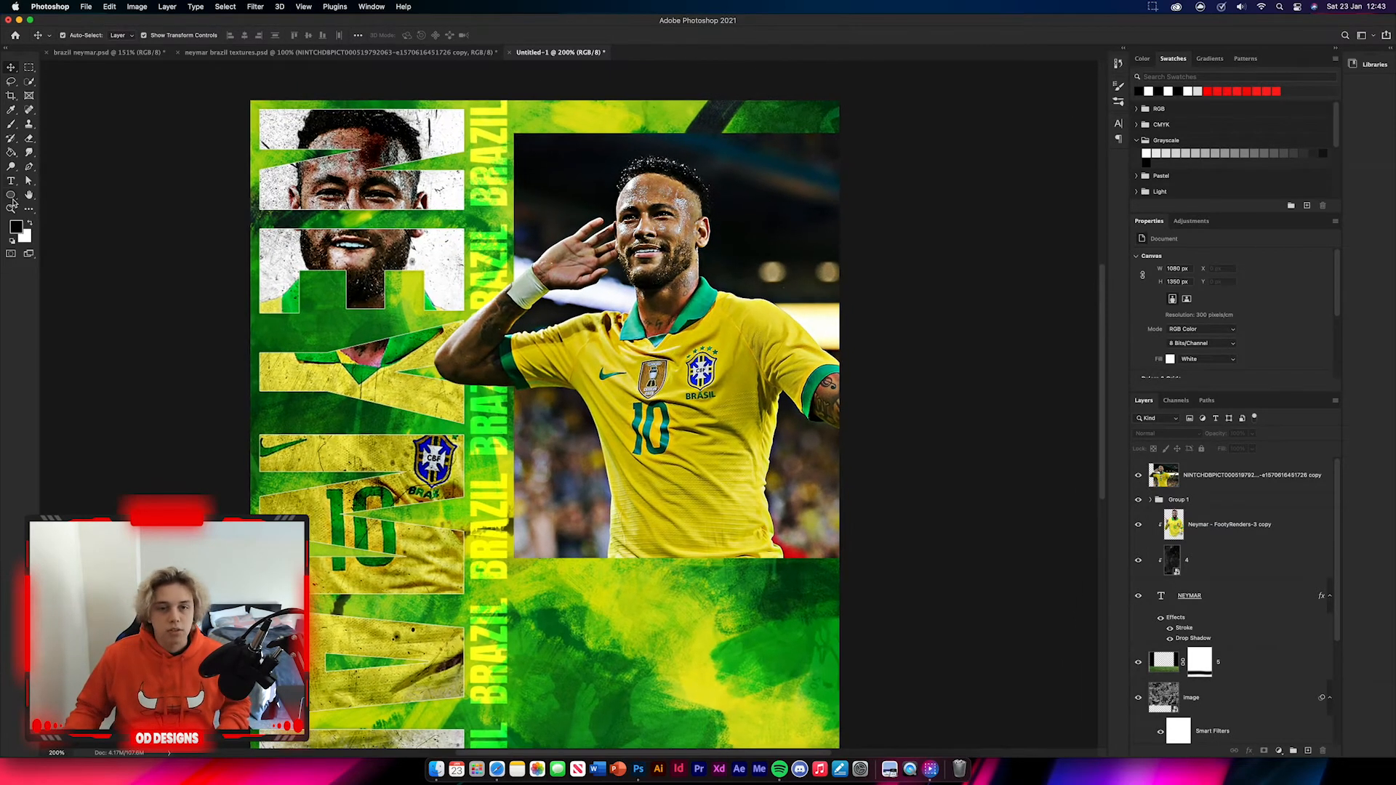
pyautogui.click(11, 195)
pyautogui.click(59, 195)
pyautogui.click(158, 35)
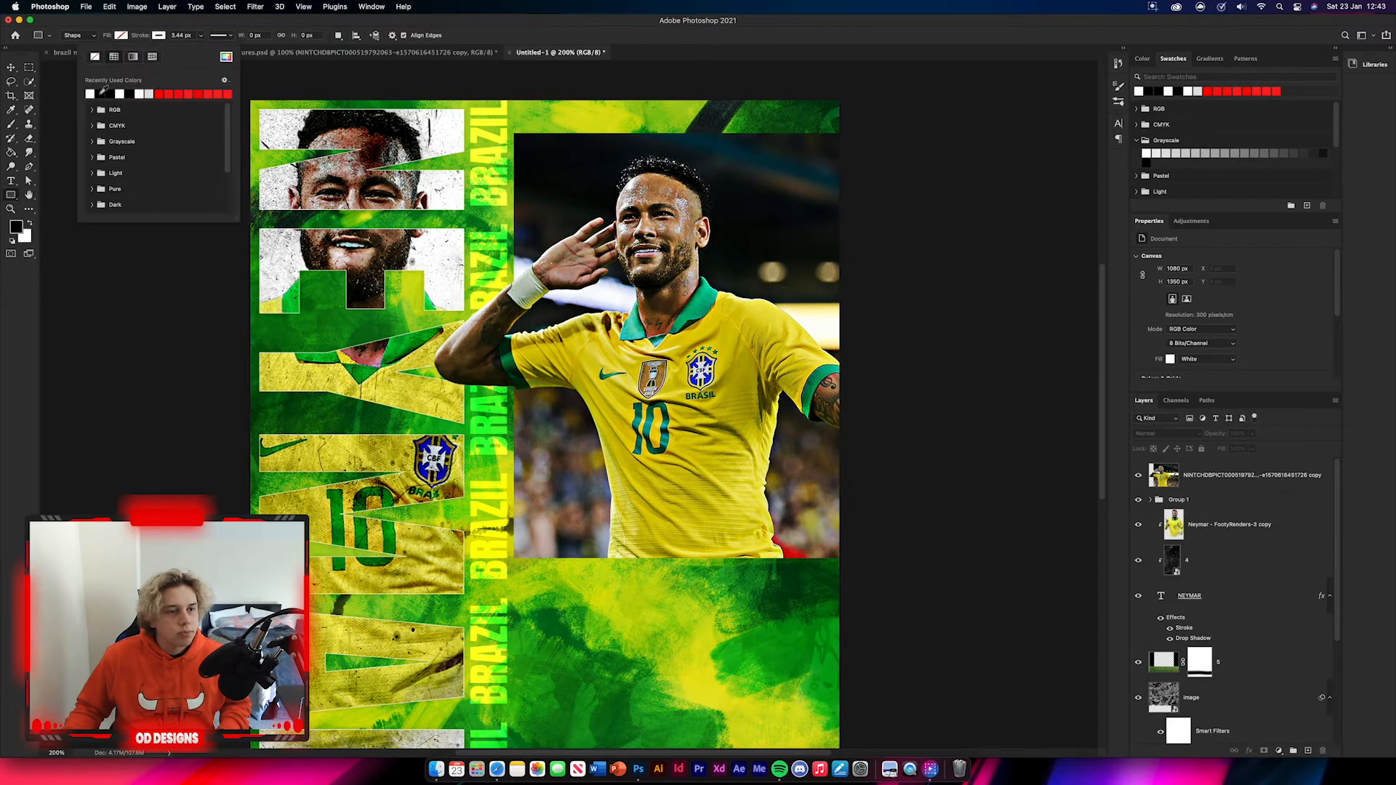
pyautogui.moveTo(579, 127); pyautogui.dragTo(737, 131)
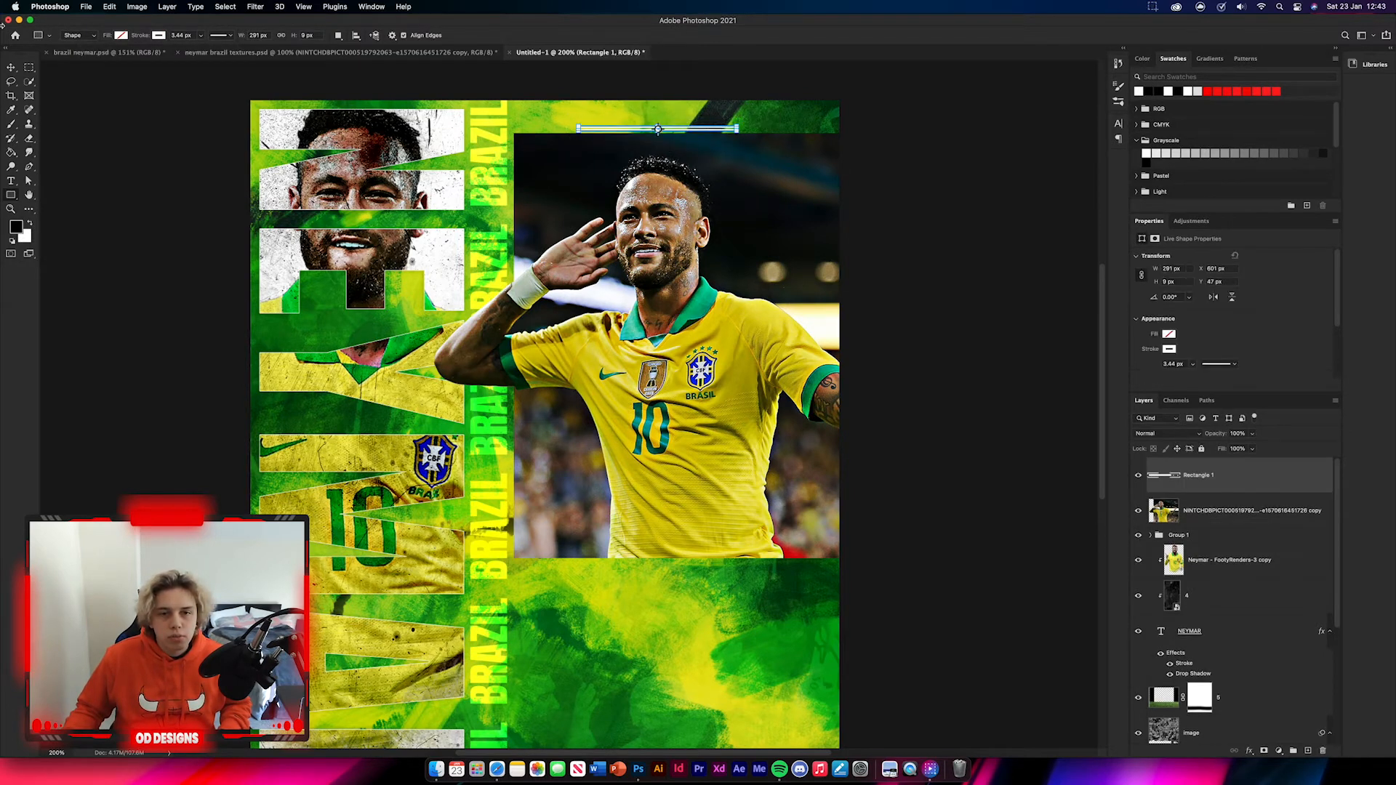
# Step: Fill the thin rectangle white and place one copy on the player photo's top edge and another on its bottom edge
pyautogui.click(121, 35)
pyautogui.click(55, 85)
pyautogui.click(12, 68)
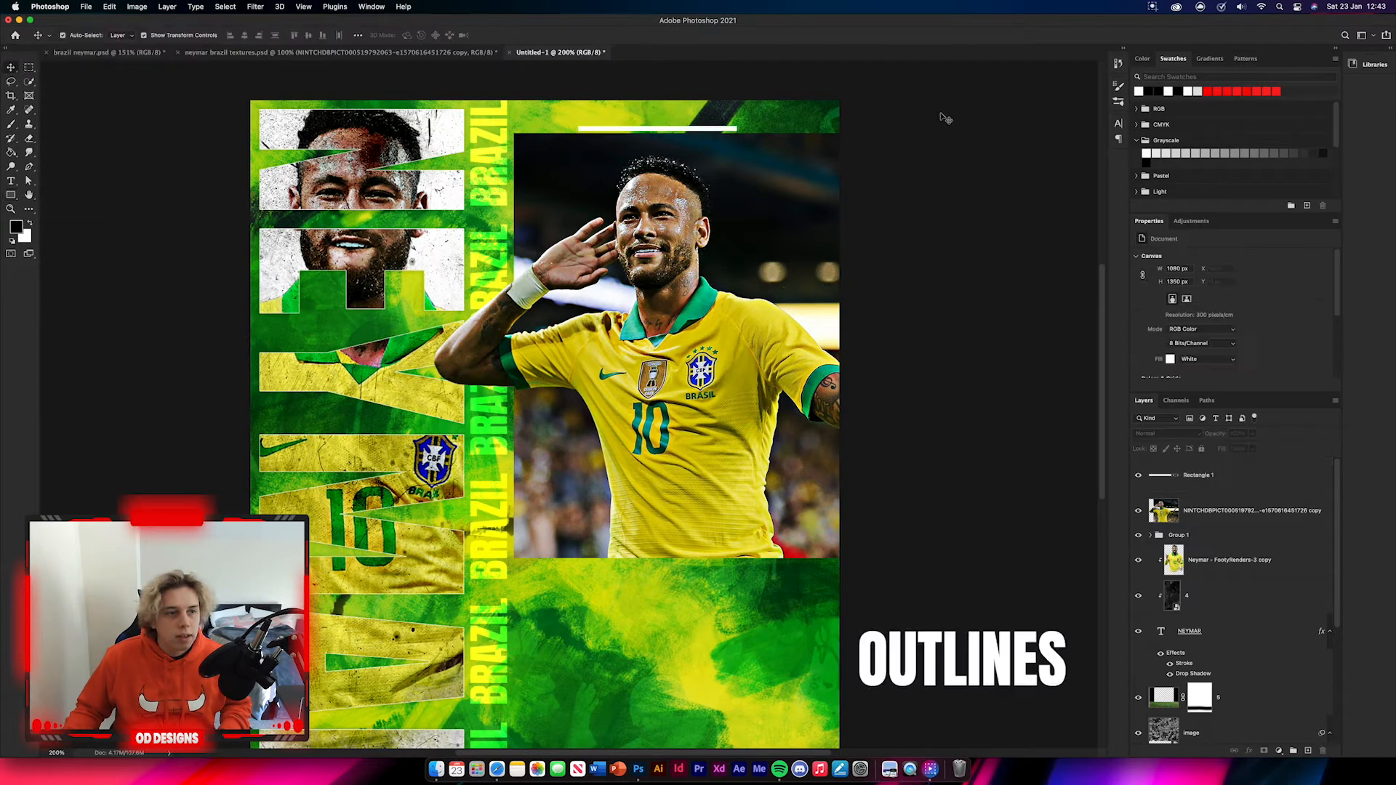
pyautogui.moveTo(692, 129); pyautogui.dragTo(779, 560)
pyautogui.click(914, 589)
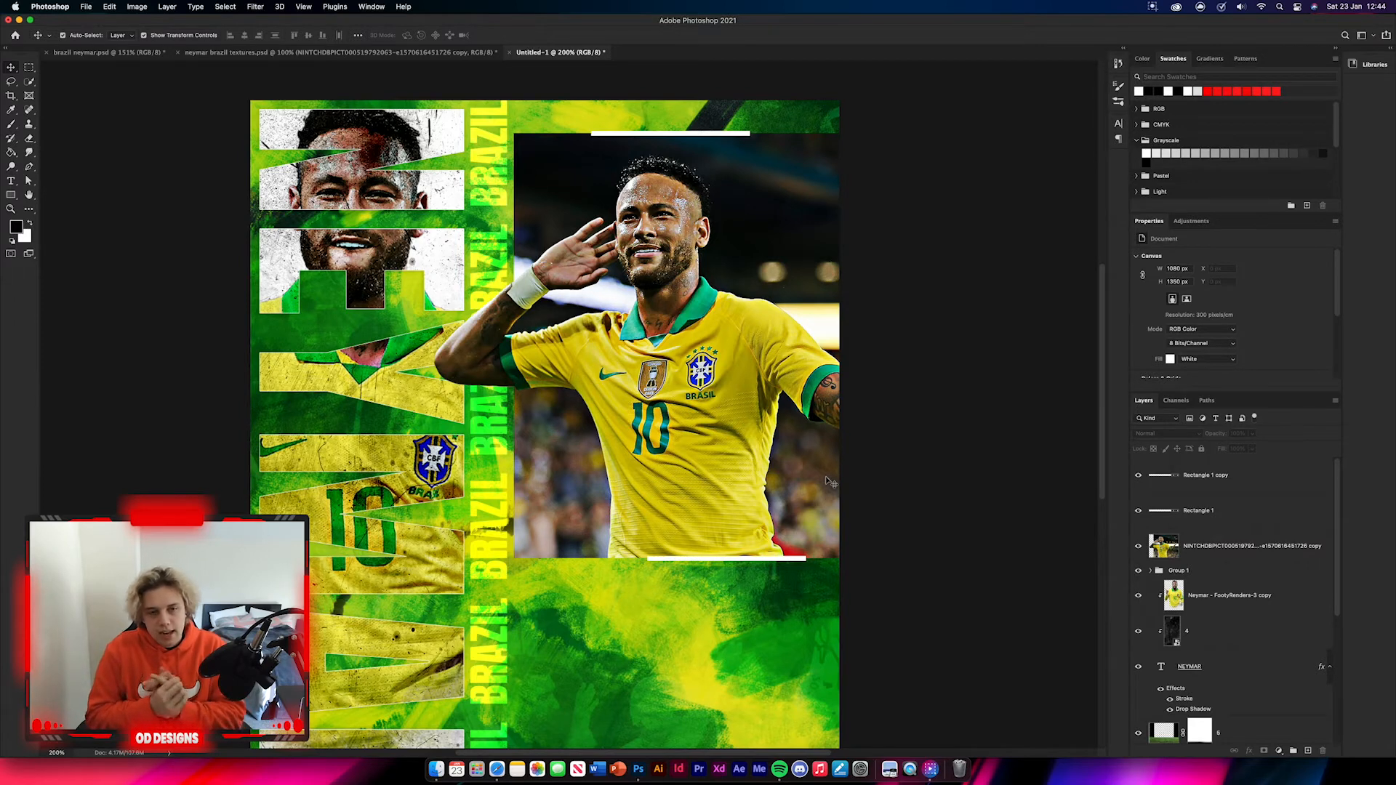
# Step: Bring the black grunge texture from the textures document into the poster, directly above the player photo layer, and clip it to that photo
pyautogui.click(211, 52)
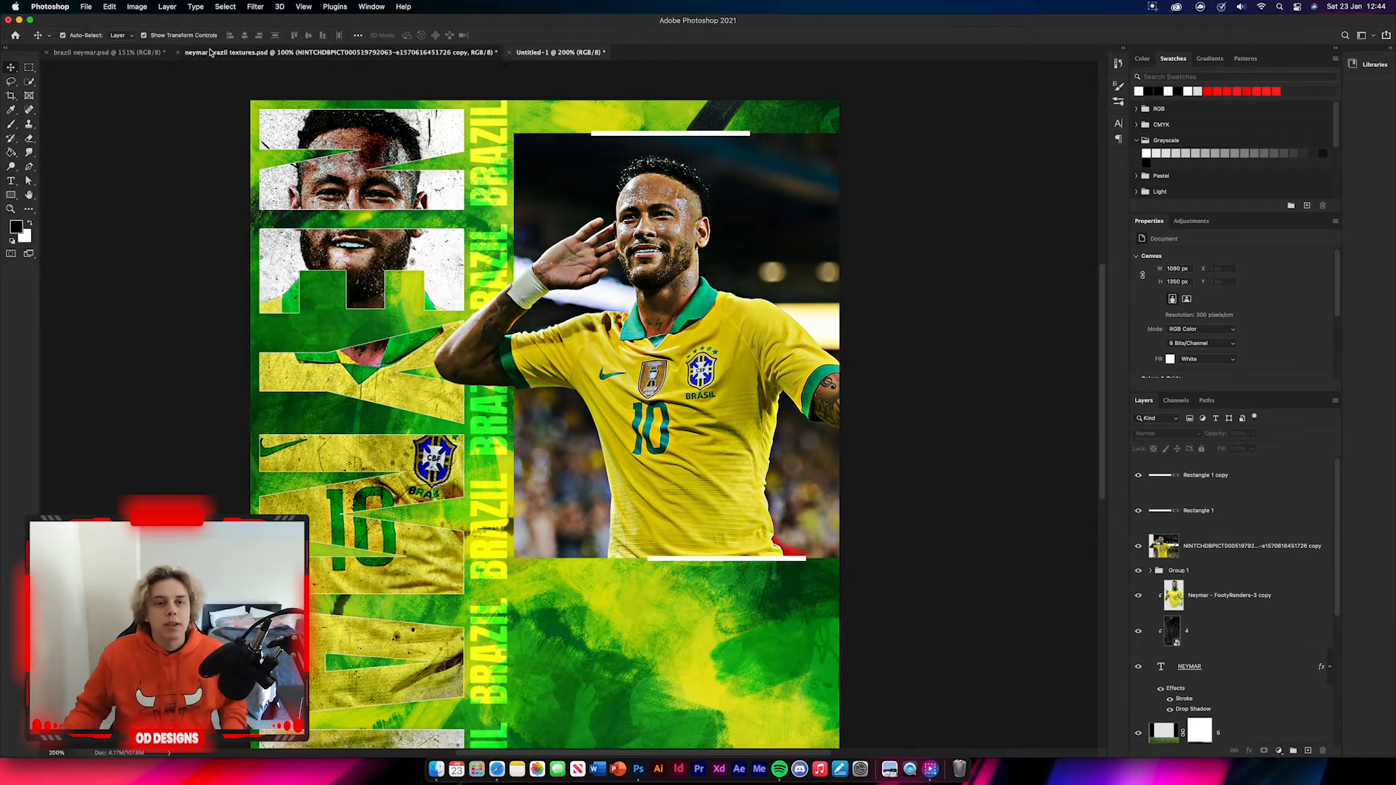
pyautogui.click(1152, 538)
pyautogui.scroll(-3, 1272, 587)
pyautogui.moveTo(1240, 528); pyautogui.dragTo(644, 314)
pyautogui.moveTo(1241, 521); pyautogui.dragTo(1244, 579)
pyautogui.keyDown('alt'); pyautogui.click(1229, 565); pyautogui.keyUp('alt')
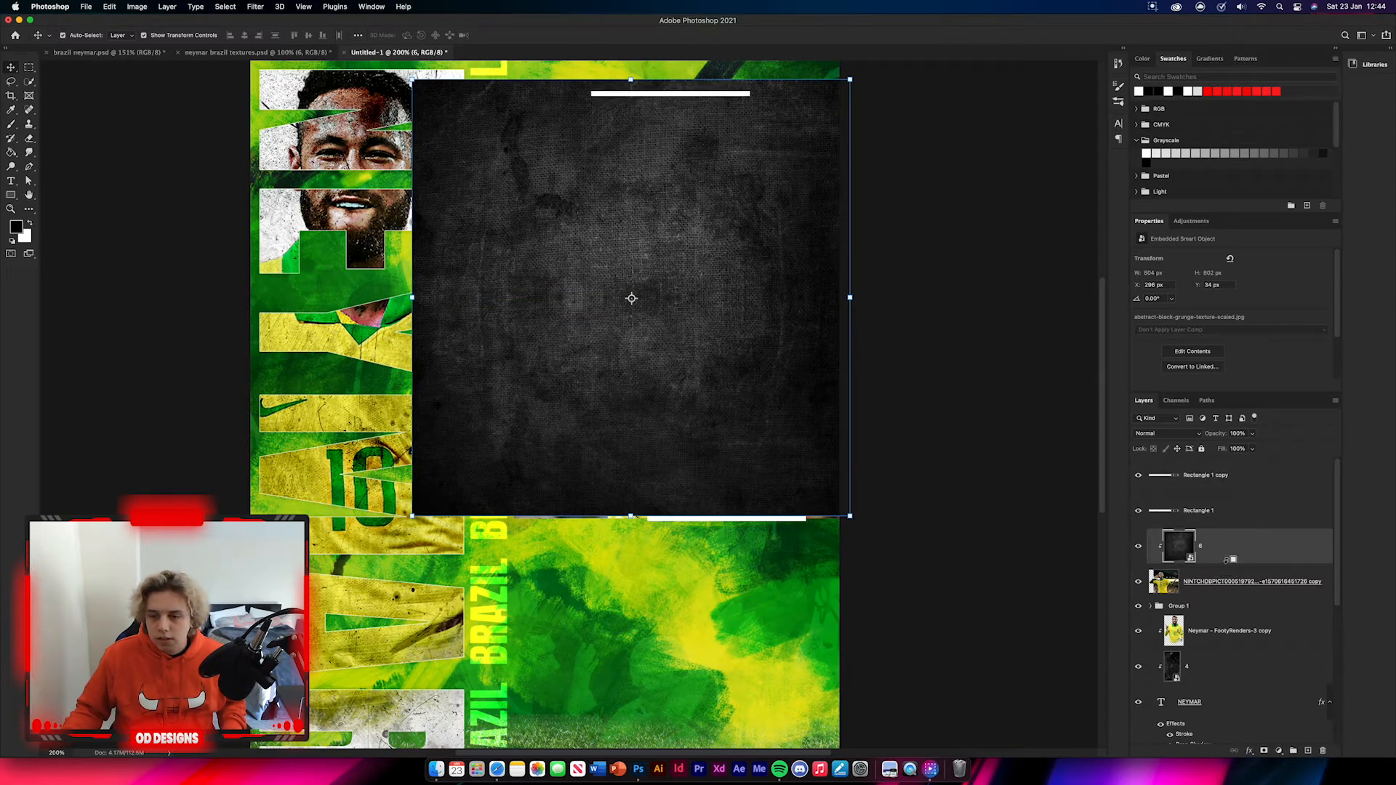
# Step: Set the clipped grunge texture's blend mode to Color Dodge and its opacity to 29%
pyautogui.click(1164, 433)
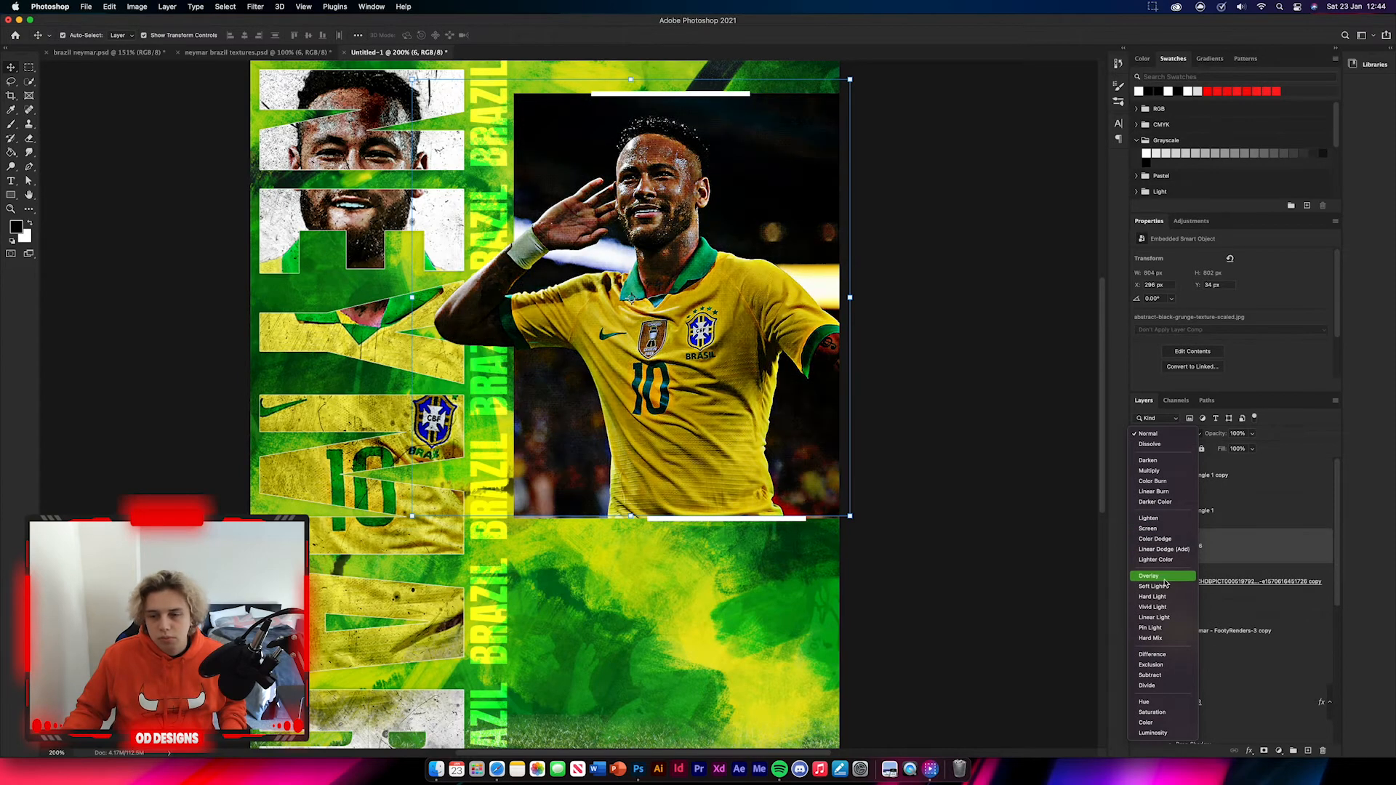
pyautogui.click(1177, 538)
pyautogui.press('3')
pyautogui.press('8')
pyautogui.press('3')
pyautogui.press('1')
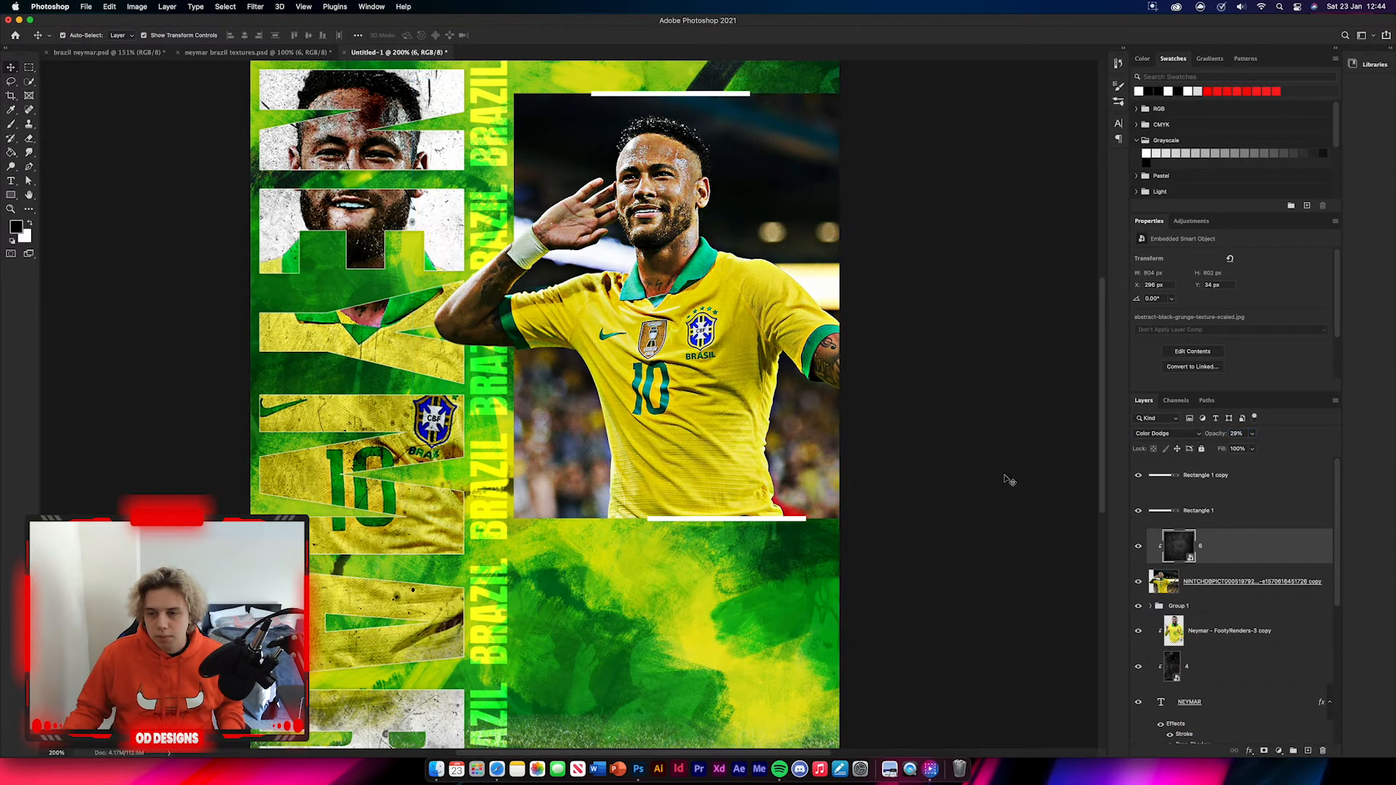
pyautogui.click(867, 239)
pyautogui.scroll(2, 871, 269)
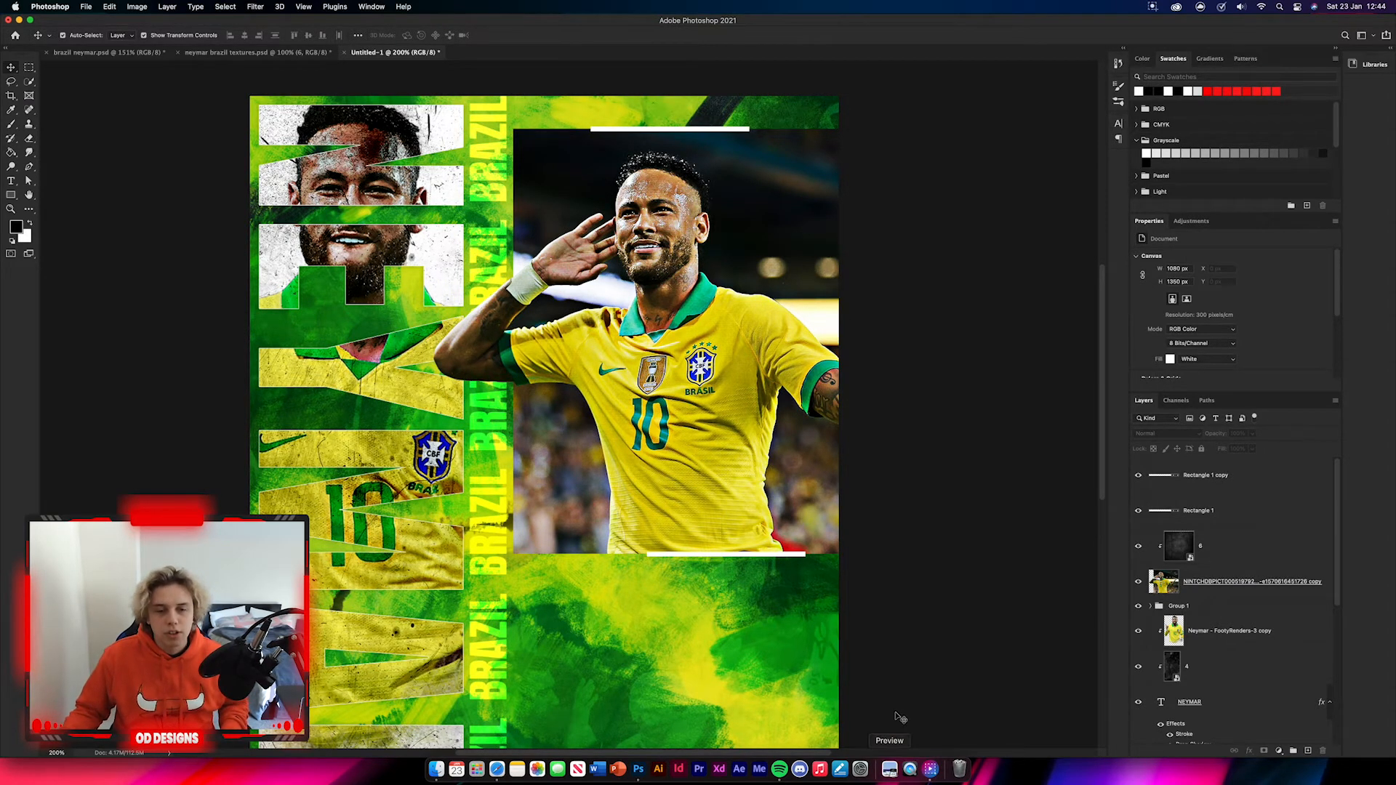
# Step: Bring the torn paper texture 7 from the textures document above the Image layer and position it over the poster's lower right corner
pyautogui.scroll(-2, 894, 716)
pyautogui.scroll(-5, 1282, 568)
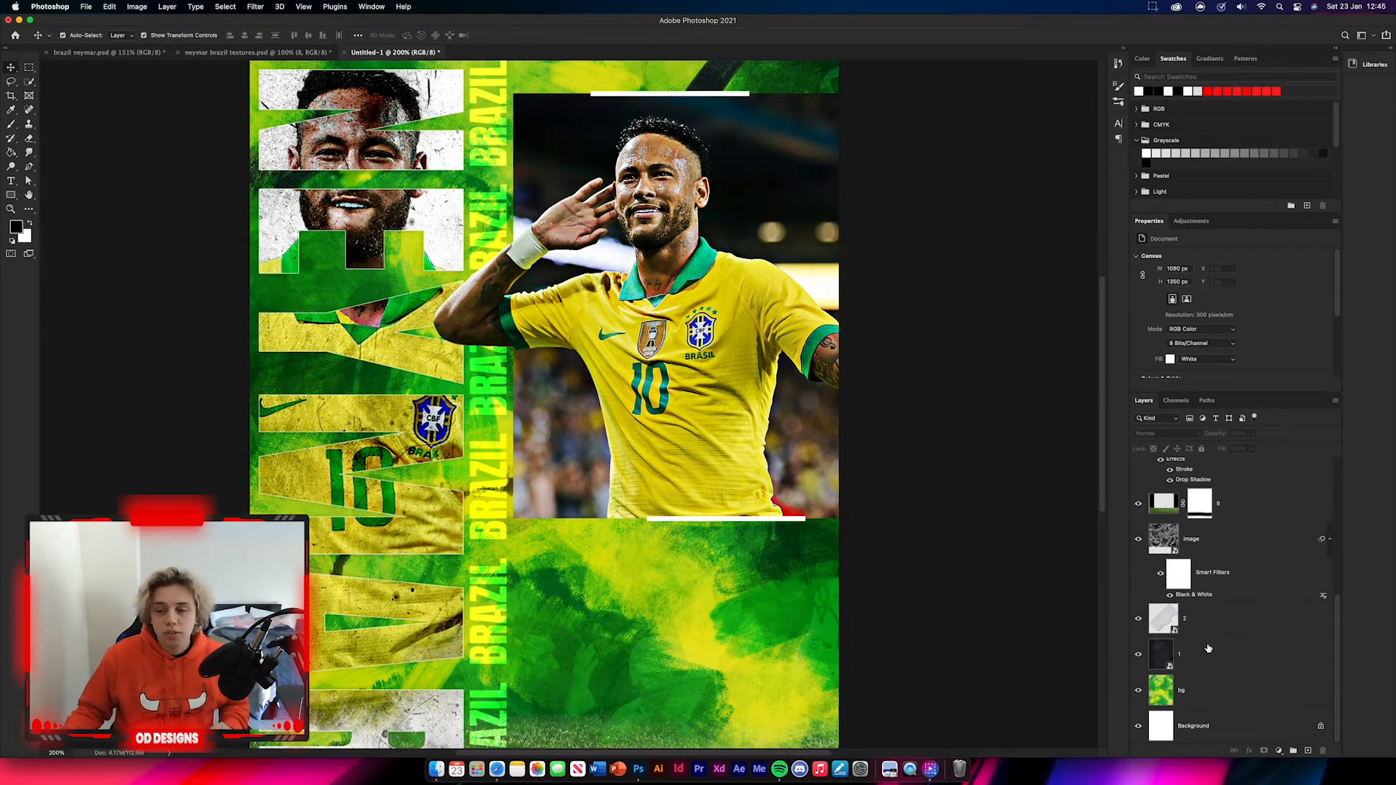
pyautogui.click(1222, 546)
pyautogui.scroll(1, 1237, 582)
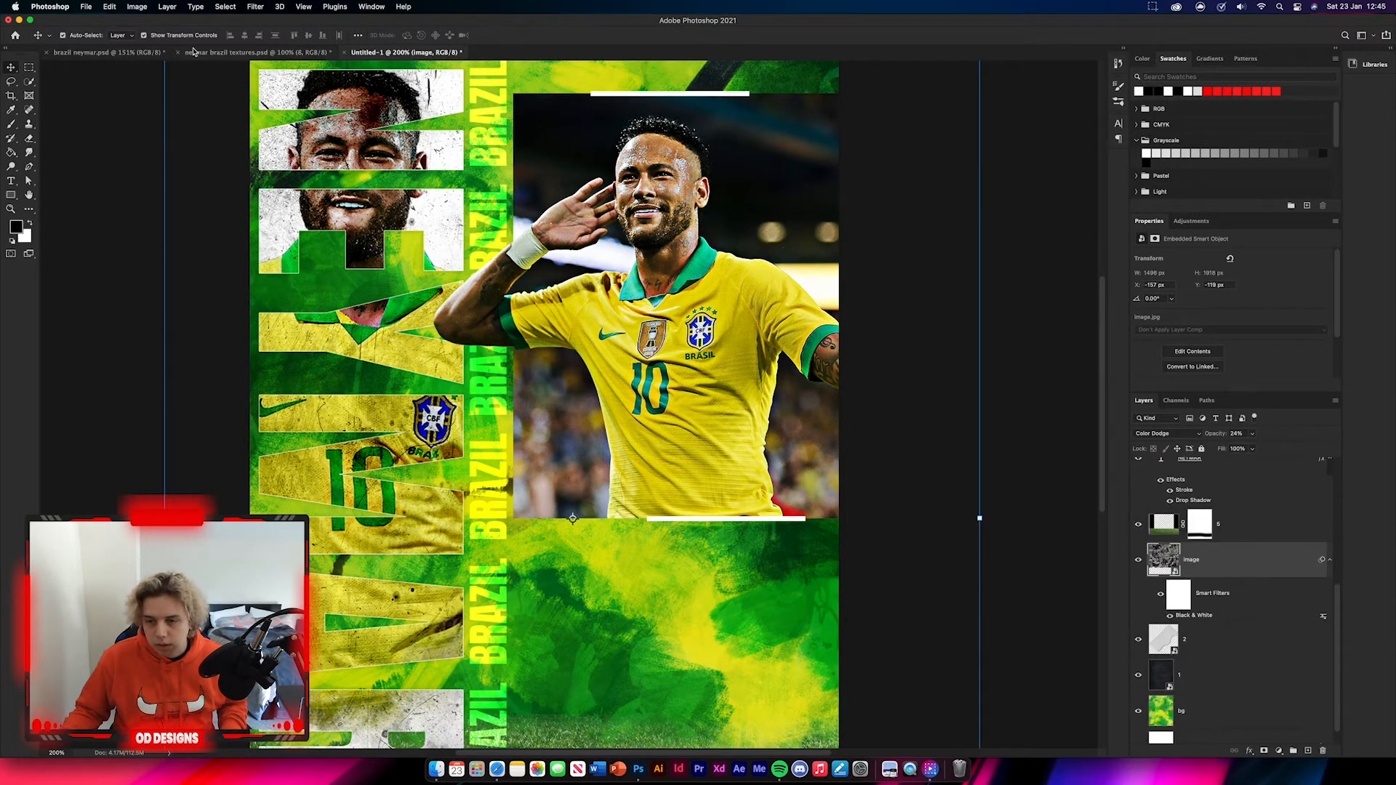
pyautogui.click(188, 52)
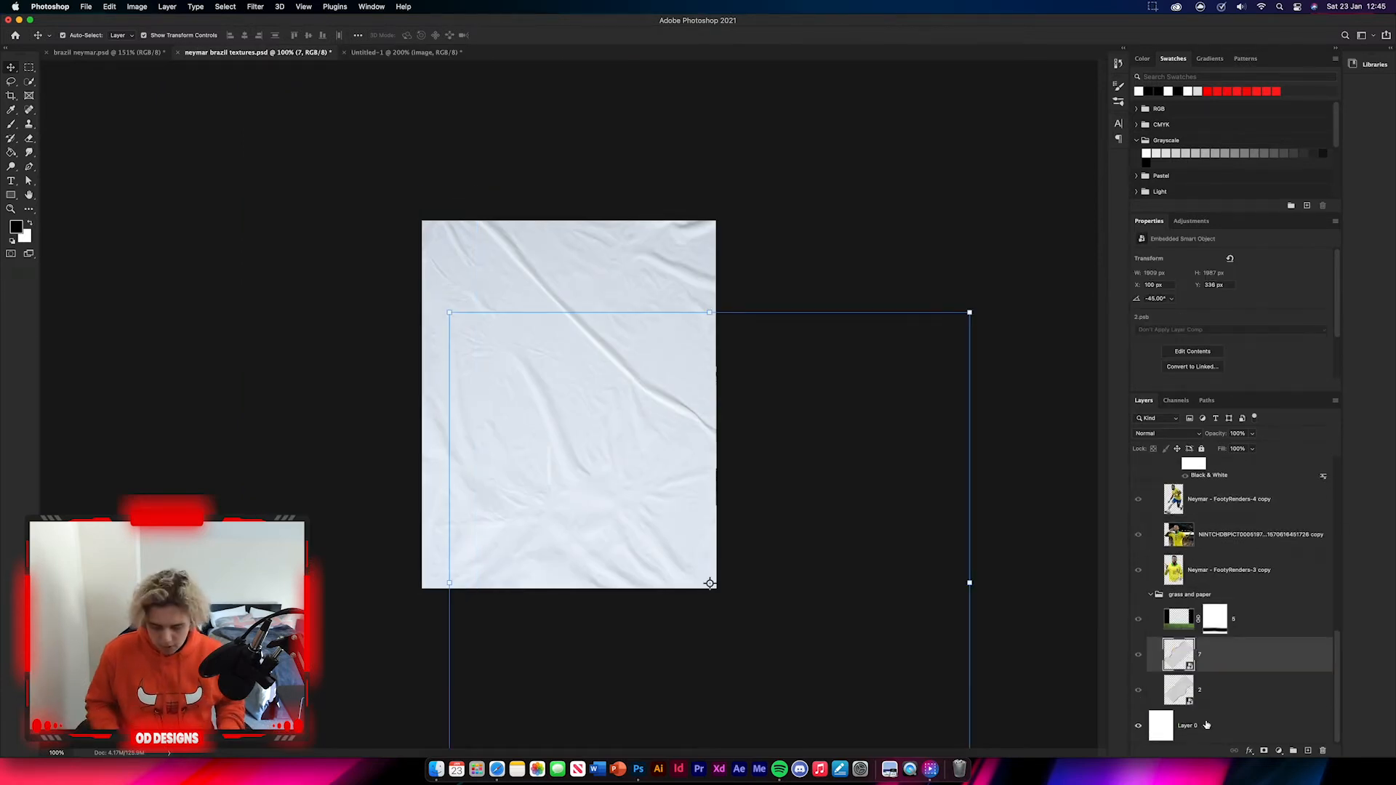
pyautogui.moveTo(1290, 694); pyautogui.dragTo(669, 593)
pyautogui.press('super+minus')
pyautogui.moveTo(632, 489); pyautogui.dragTo(746, 582)
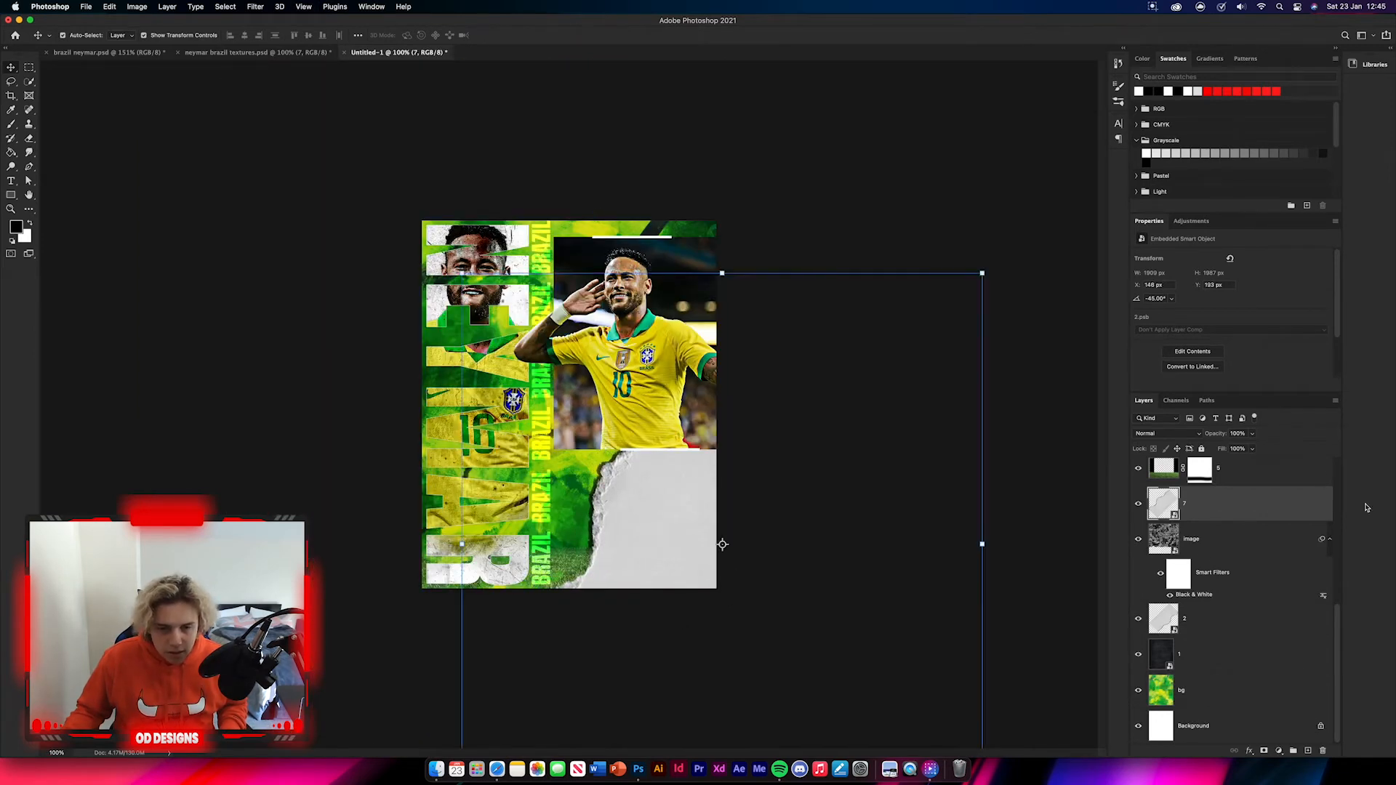
# Step: Change the torn paper layer's blend mode so the green and yellow background shows through it
pyautogui.click(1188, 434)
pyautogui.click(1181, 463)
pyautogui.click(766, 639)
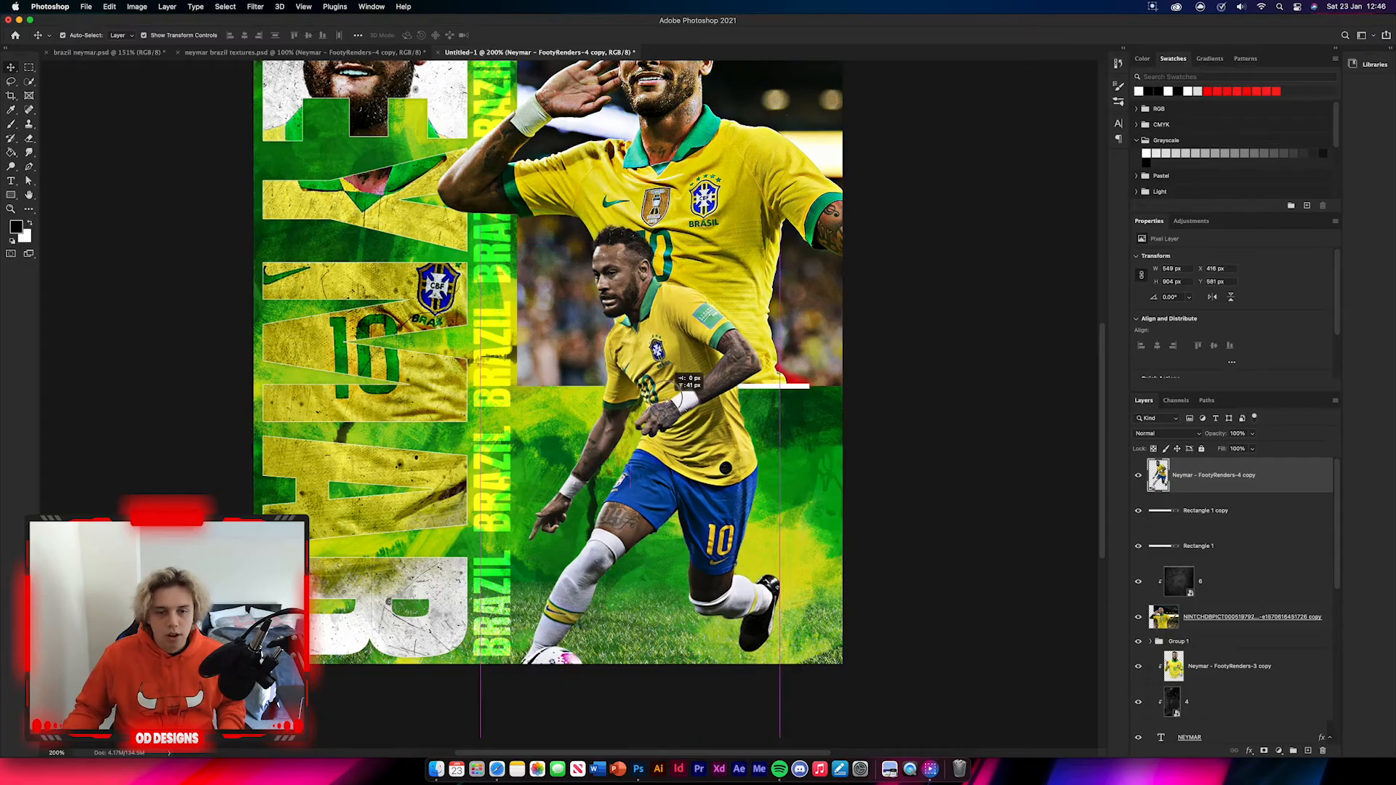
# Step: Move the running player cutout higher over the grass and scale it to 96.71%
pyautogui.moveTo(643, 240); pyautogui.dragTo(635, 180)
pyautogui.moveTo(680, 318); pyautogui.dragTo(674, 301)
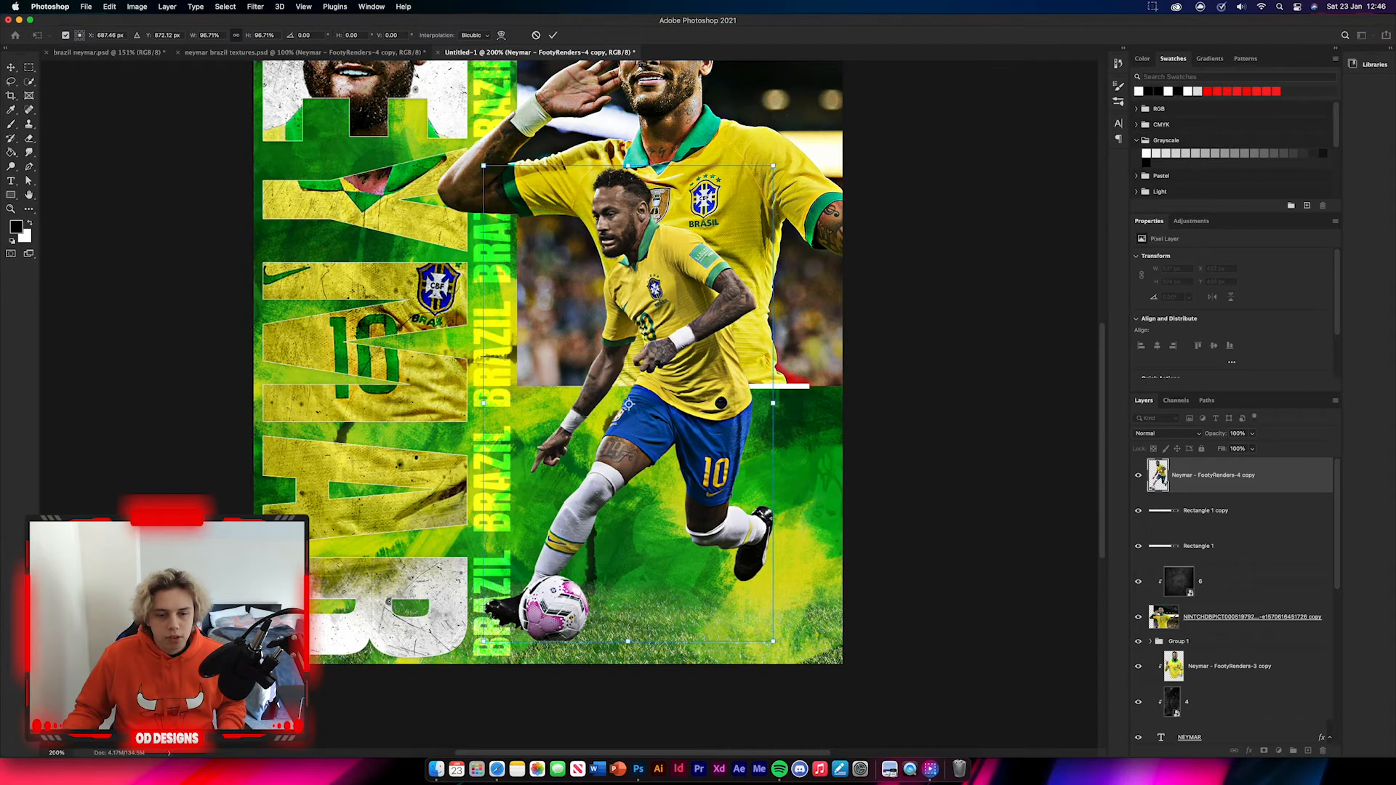
pyautogui.click(553, 36)
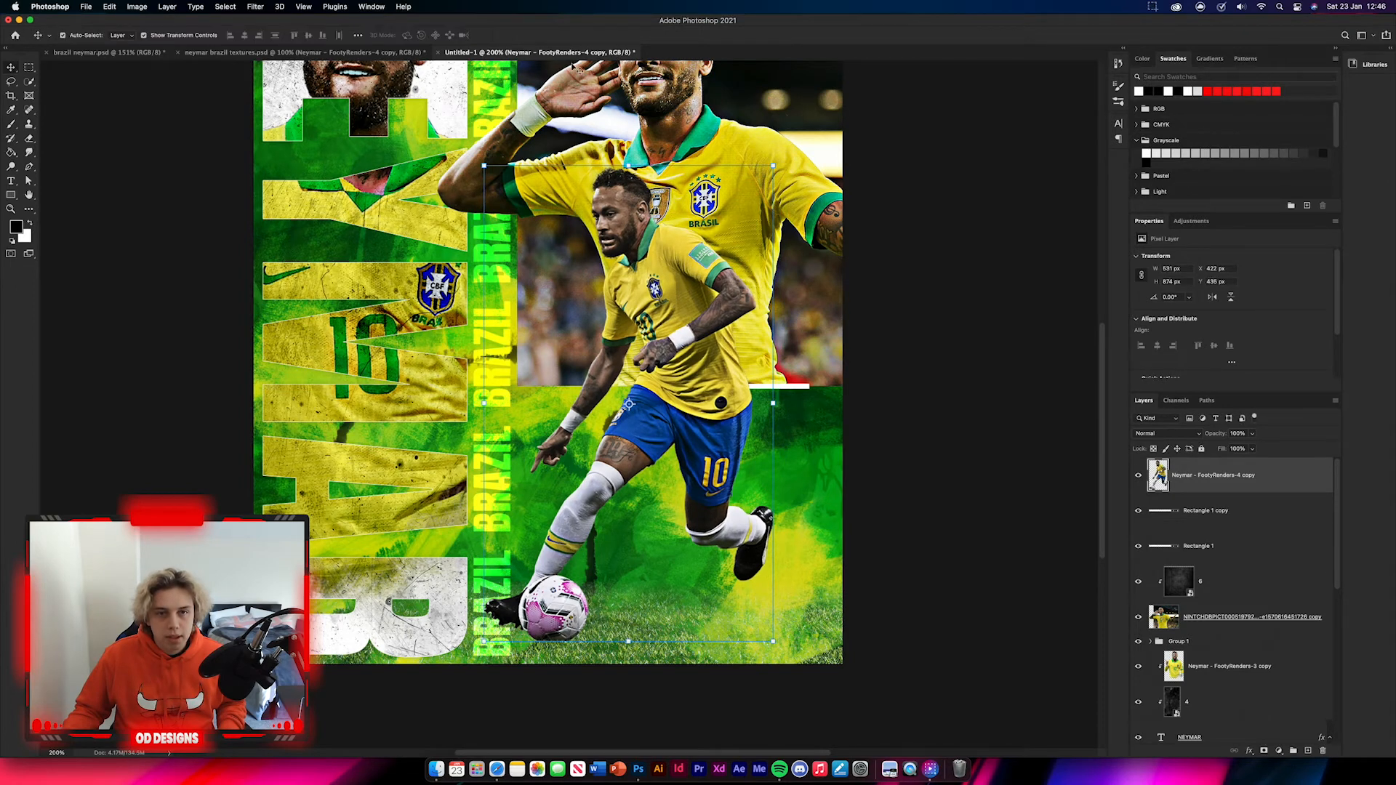
# Step: Add a new layer beneath the running player cutout and set up a soft brush of 140 px
pyautogui.click(1263, 554)
pyautogui.click(1249, 516)
pyautogui.click(1309, 751)
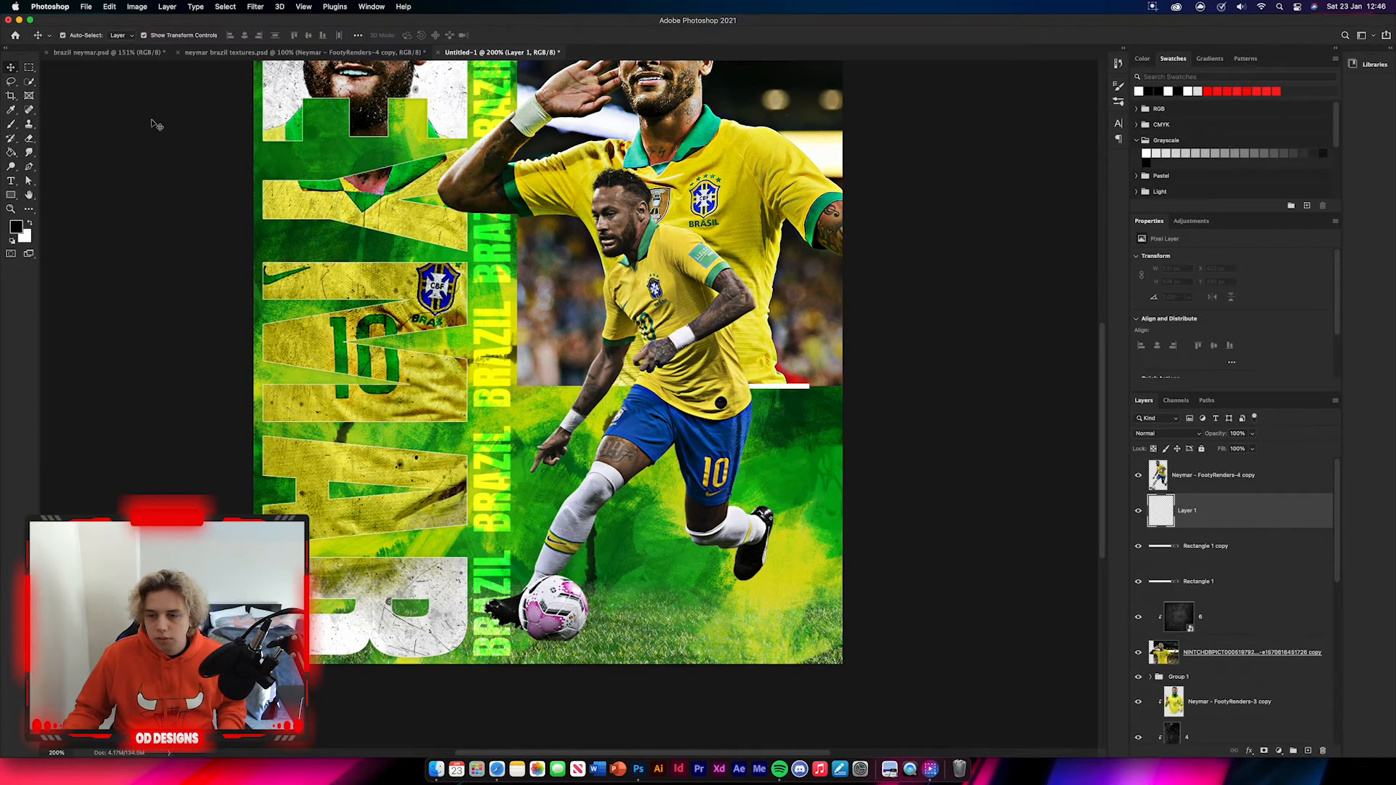
pyautogui.click(12, 125)
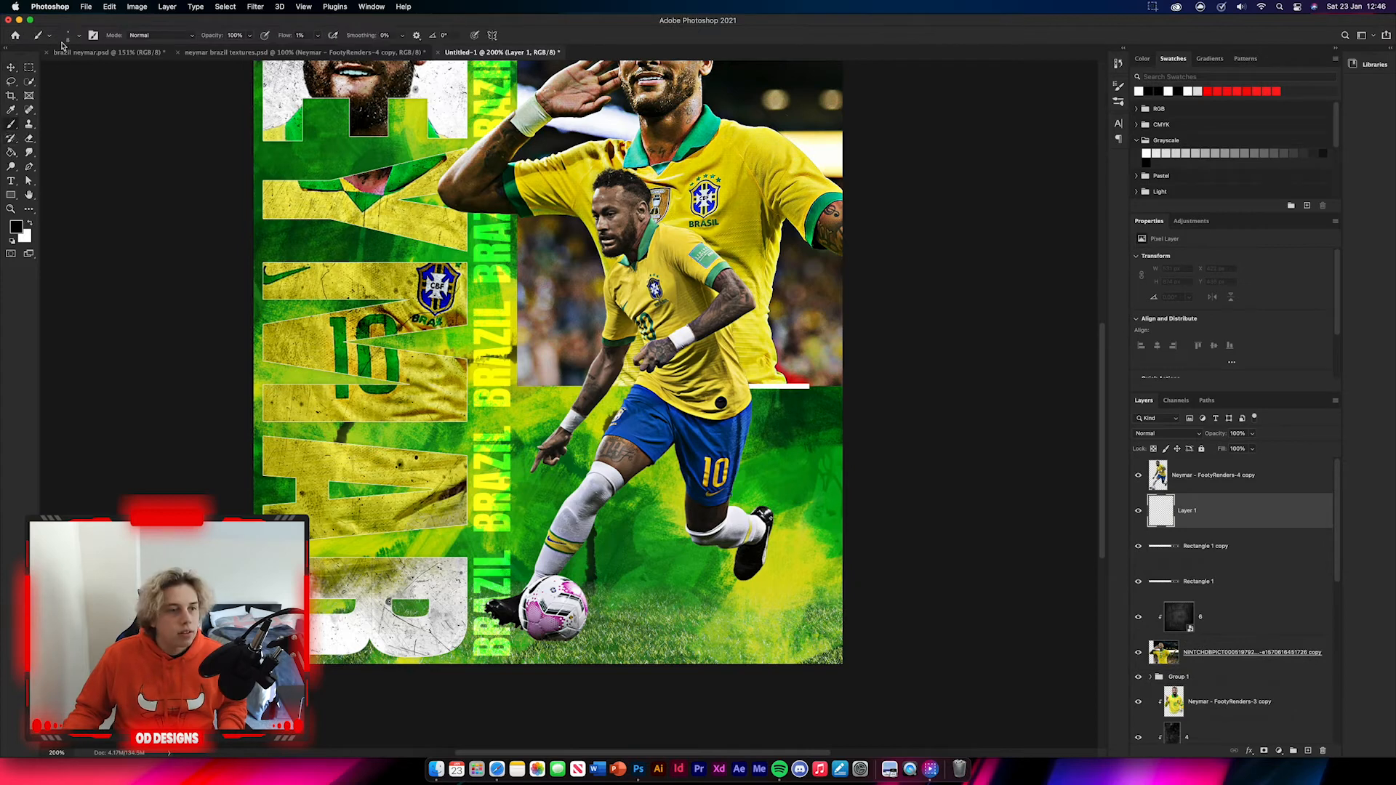
pyautogui.rightClick(77, 81)
pyautogui.click(58, 137)
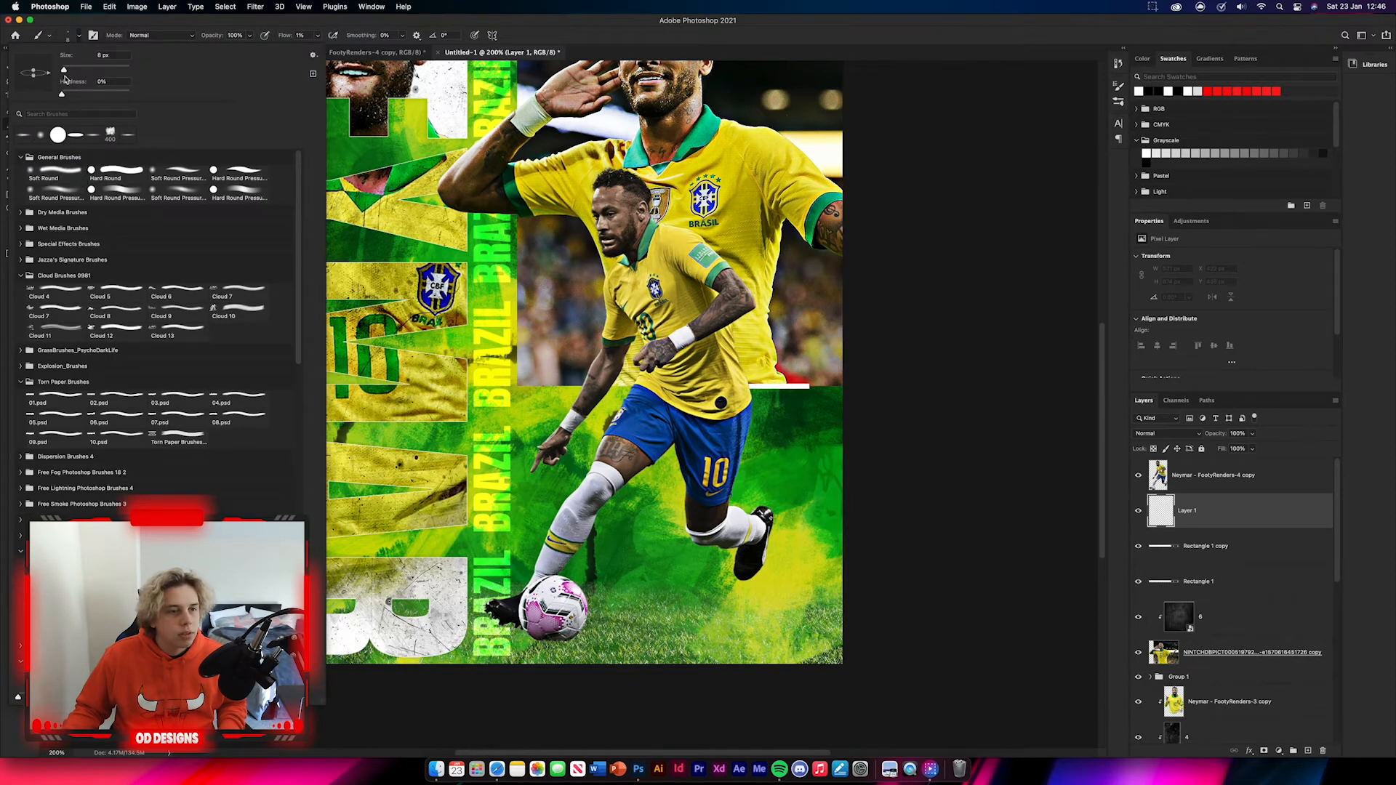
pyautogui.moveTo(69, 72); pyautogui.dragTo(103, 72)
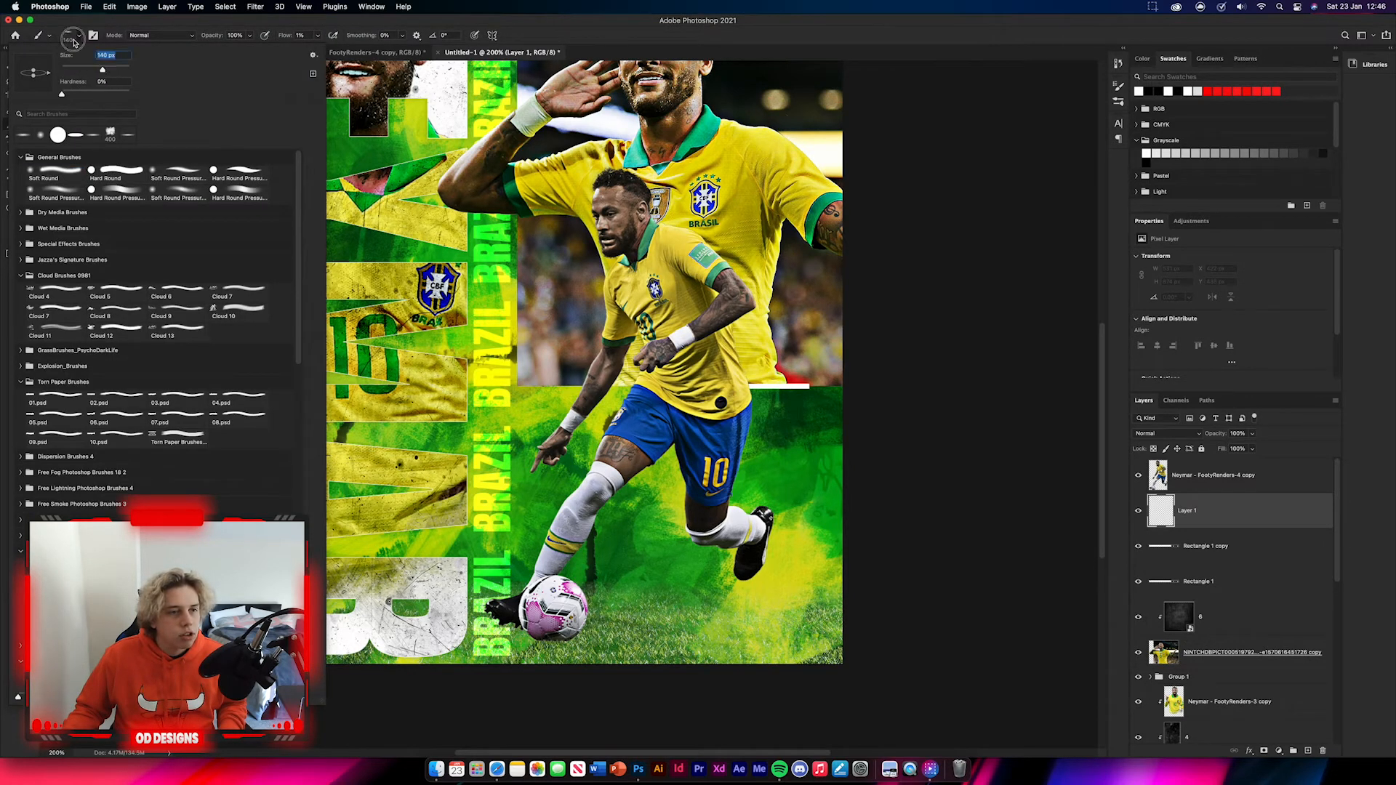
pyautogui.click(78, 37)
# Step: Paint black shadows on the grass beneath the ball and feet at 100% flow, and set the shadow layer to Multiply with reduced opacity
pyautogui.click(554, 639)
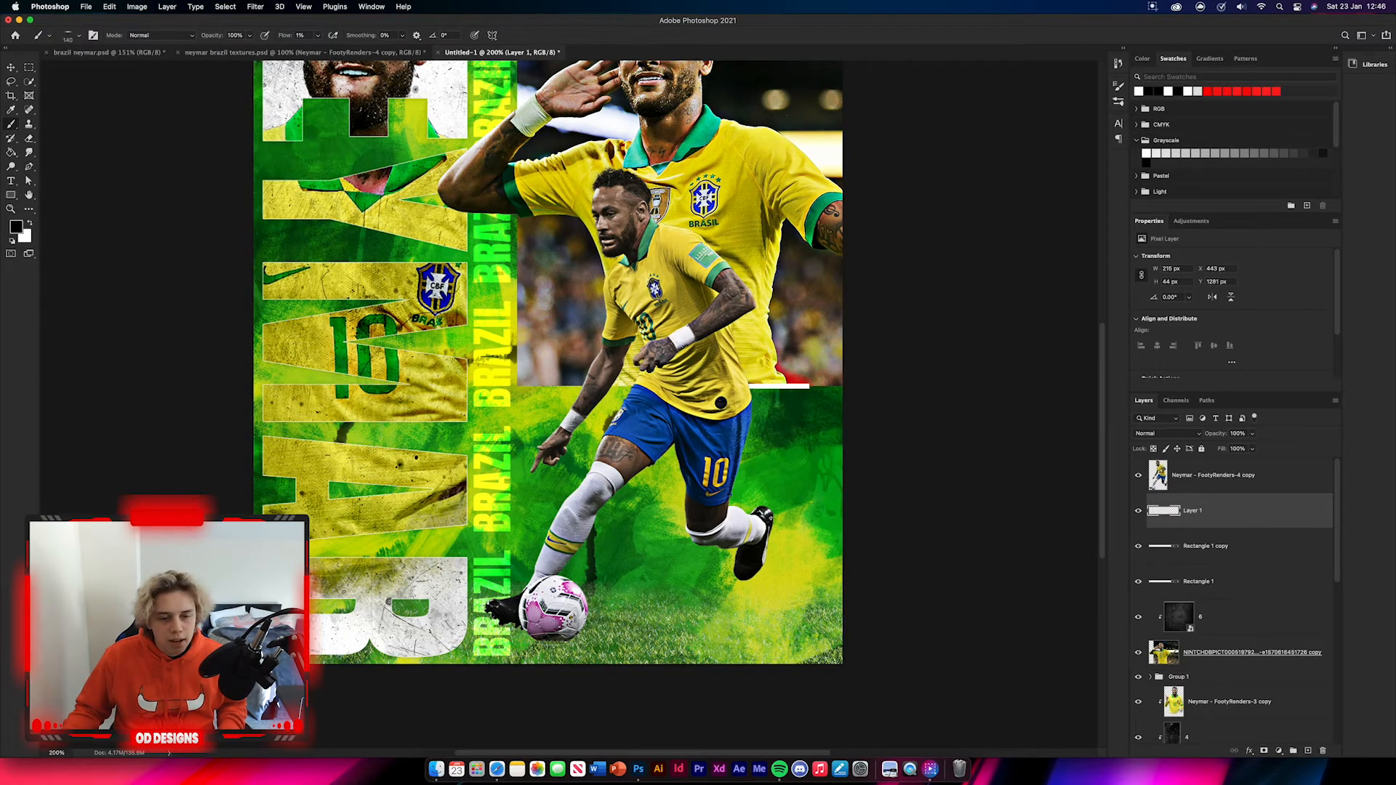
pyautogui.moveTo(284, 37); pyautogui.dragTo(806, 98)
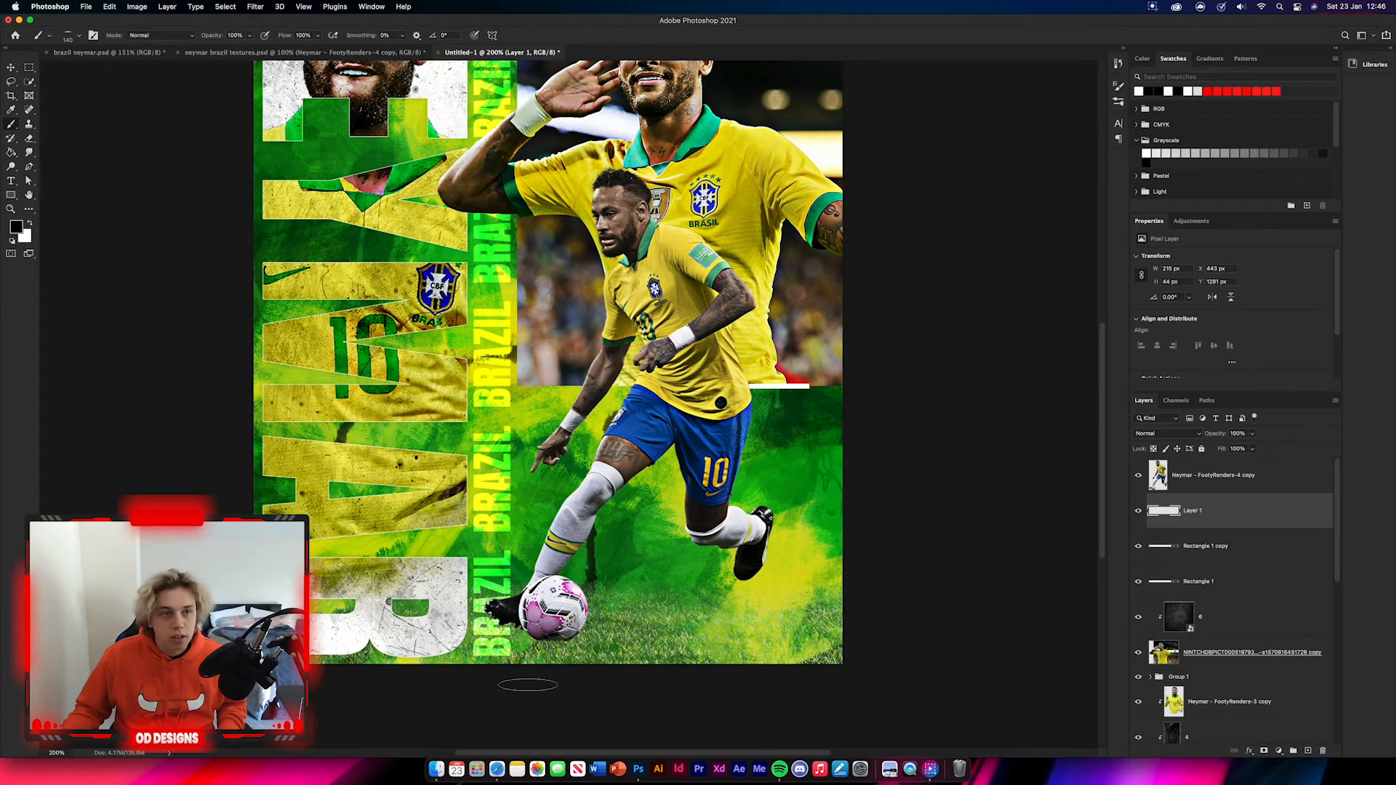
pyautogui.click(552, 641)
pyautogui.click(513, 629)
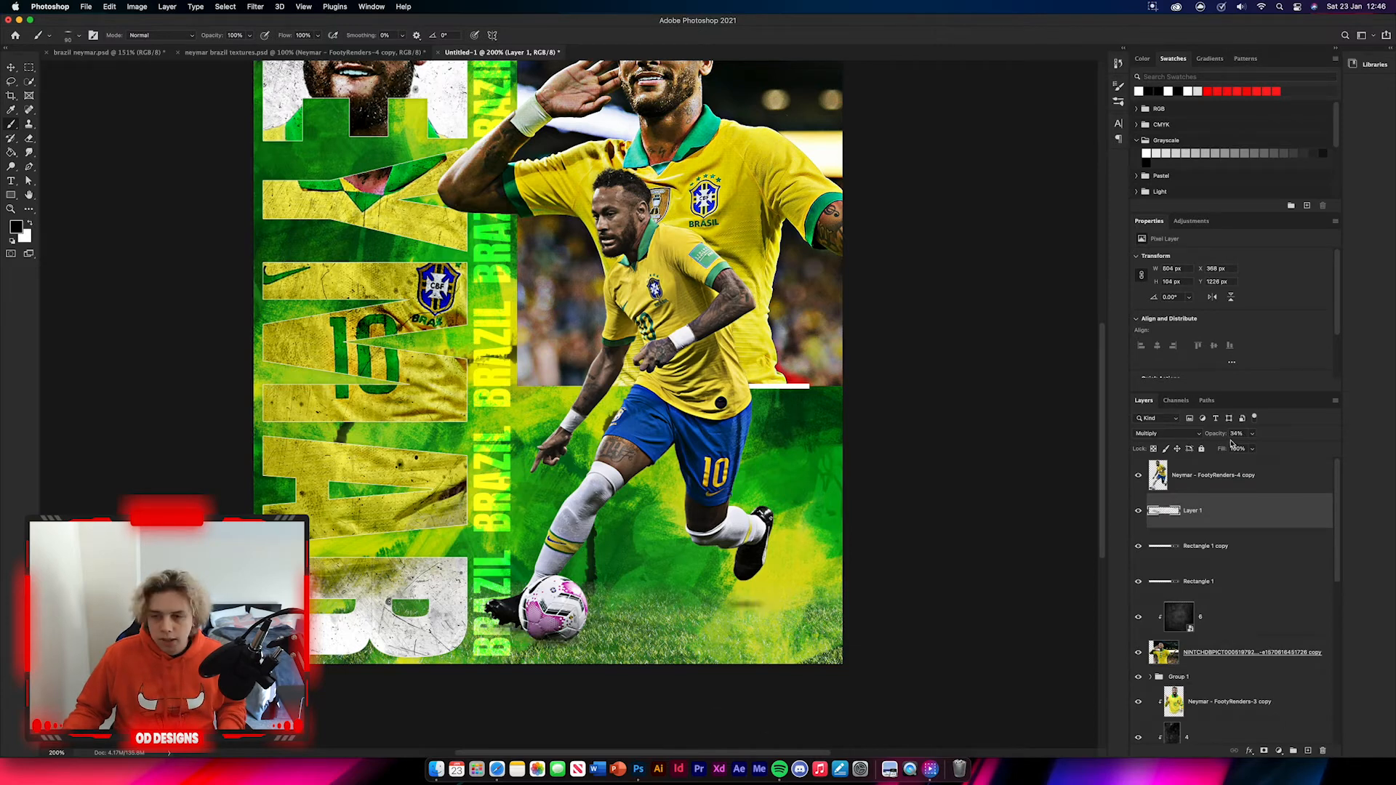
pyautogui.moveTo(1217, 435); pyautogui.dragTo(1228, 435)
pyautogui.click(12, 68)
pyautogui.click(931, 575)
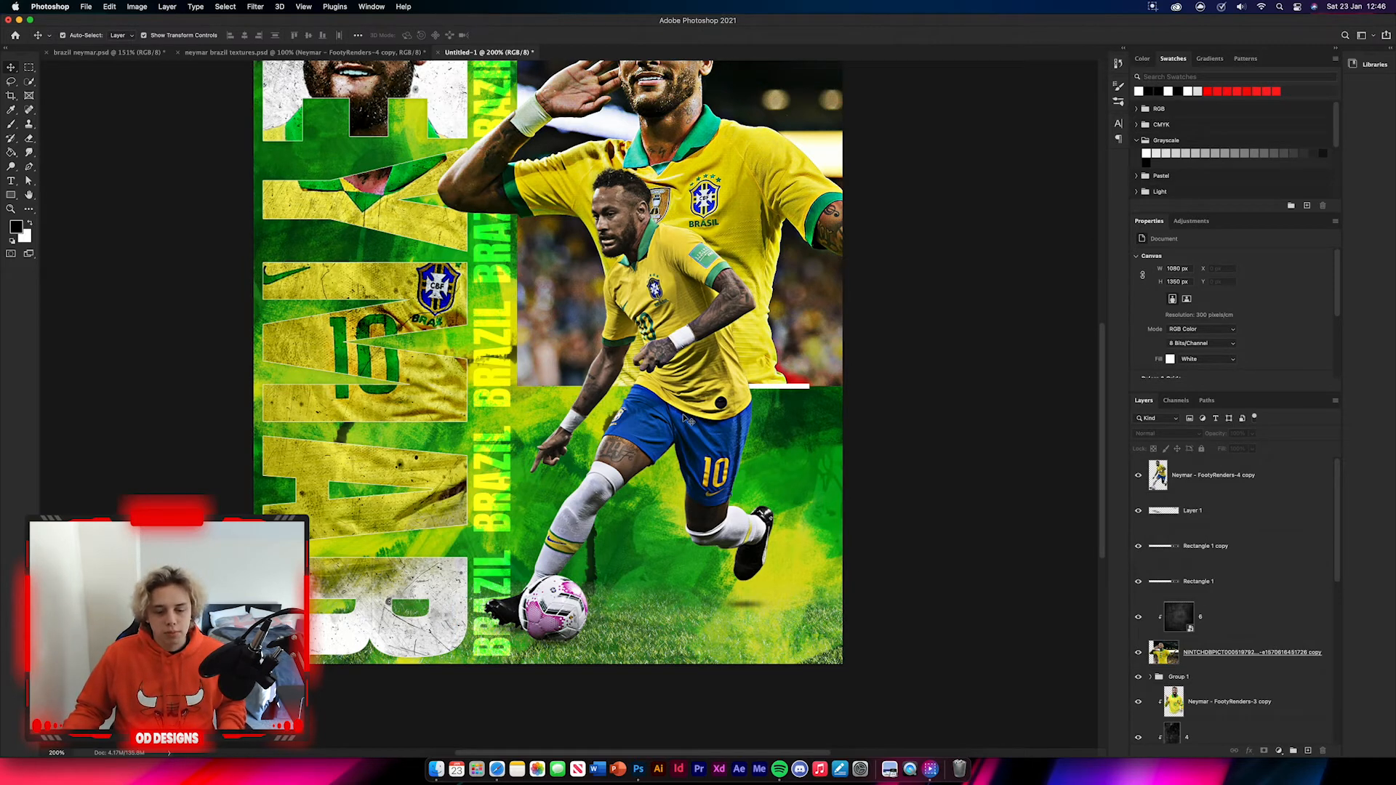
pyautogui.click(691, 396)
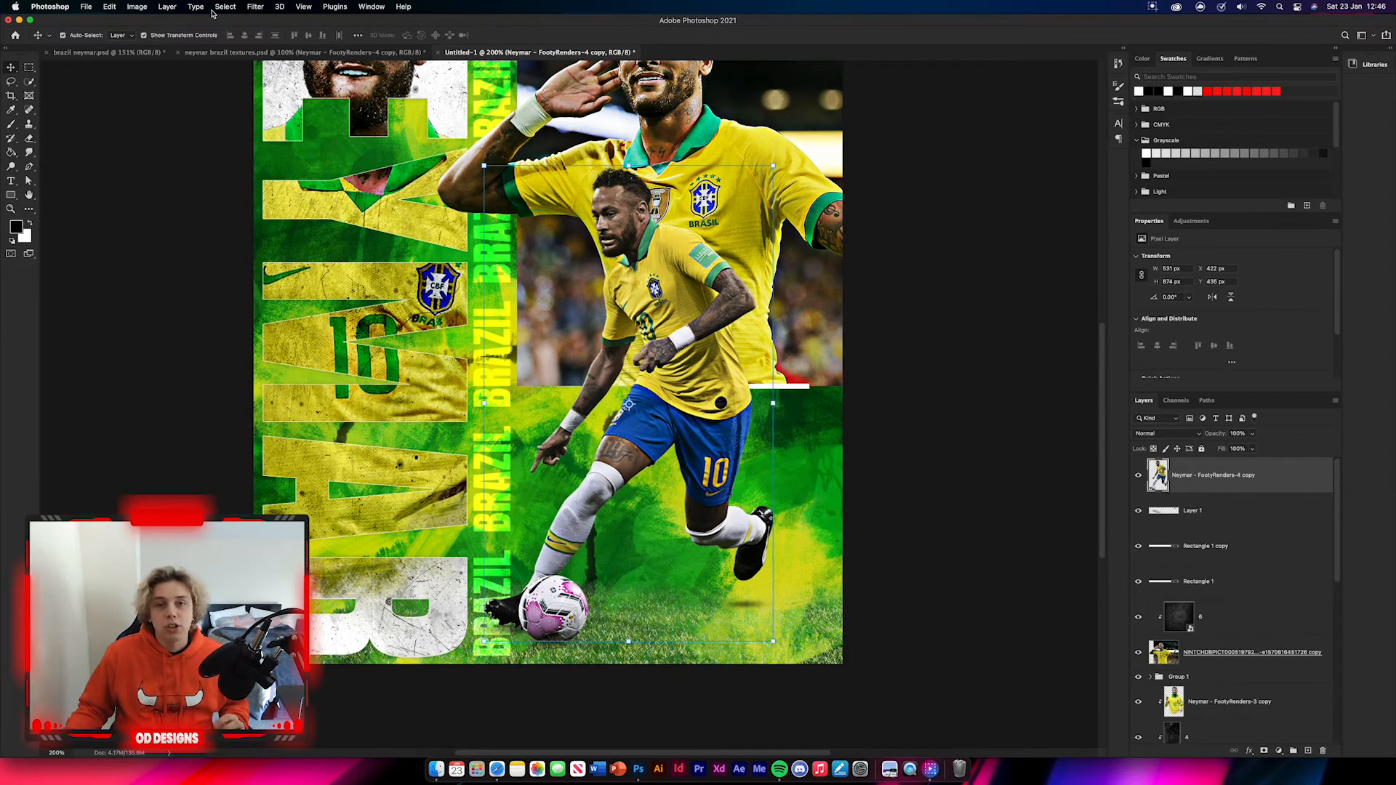
pyautogui.click(146, 7)
pyautogui.moveTo(172, 37)
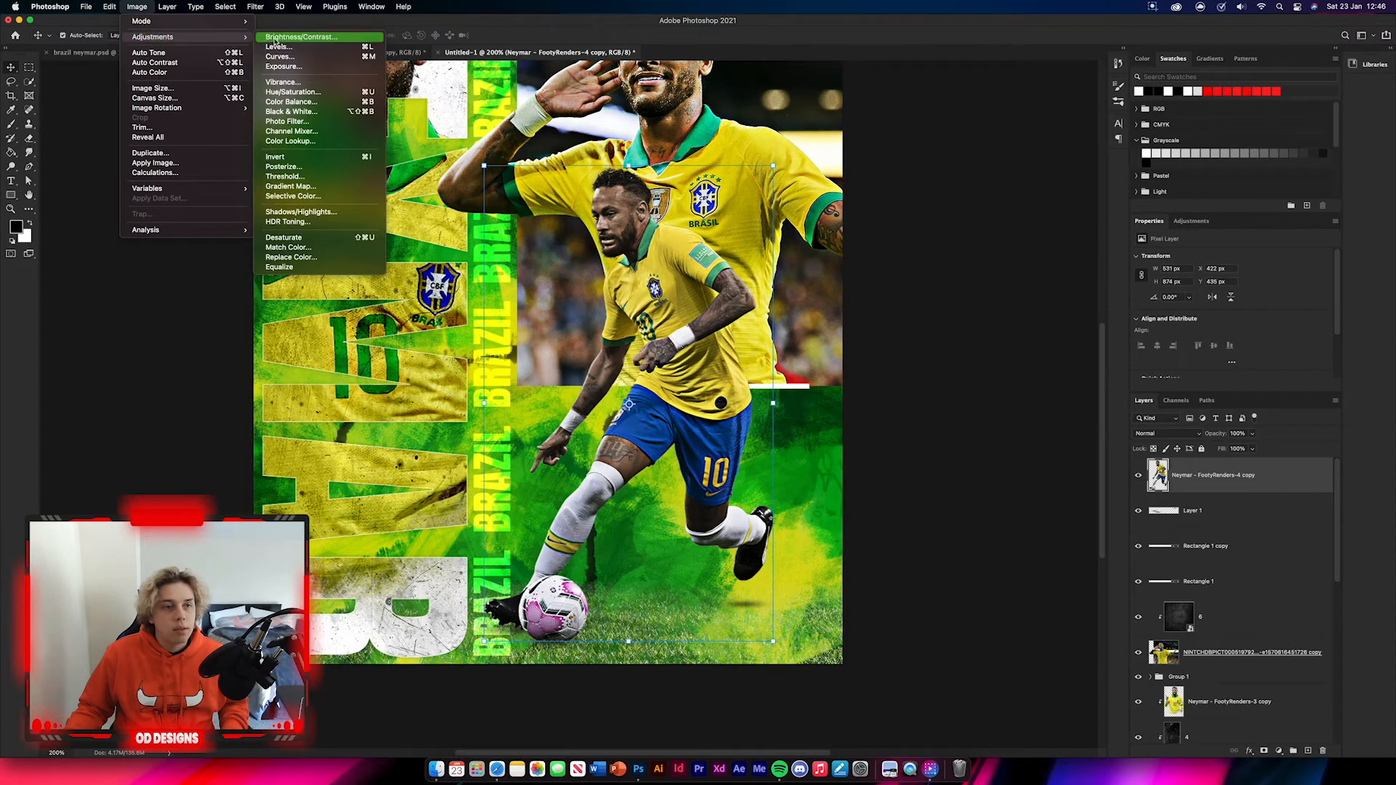
pyautogui.click(301, 112)
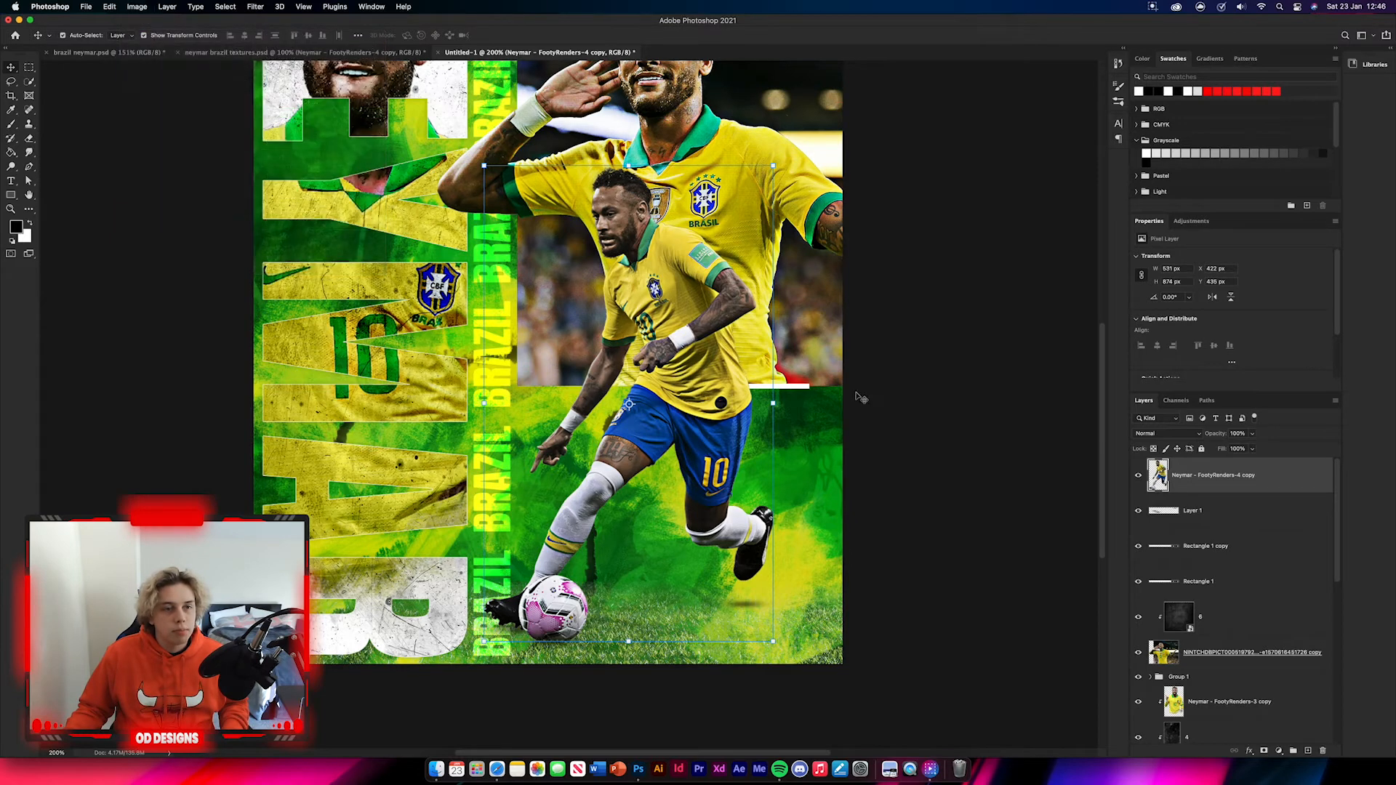
pyautogui.press('Escape')
# Step: Add a Black & White adjustment layer clipped to the running player cutout
pyautogui.click(1193, 221)
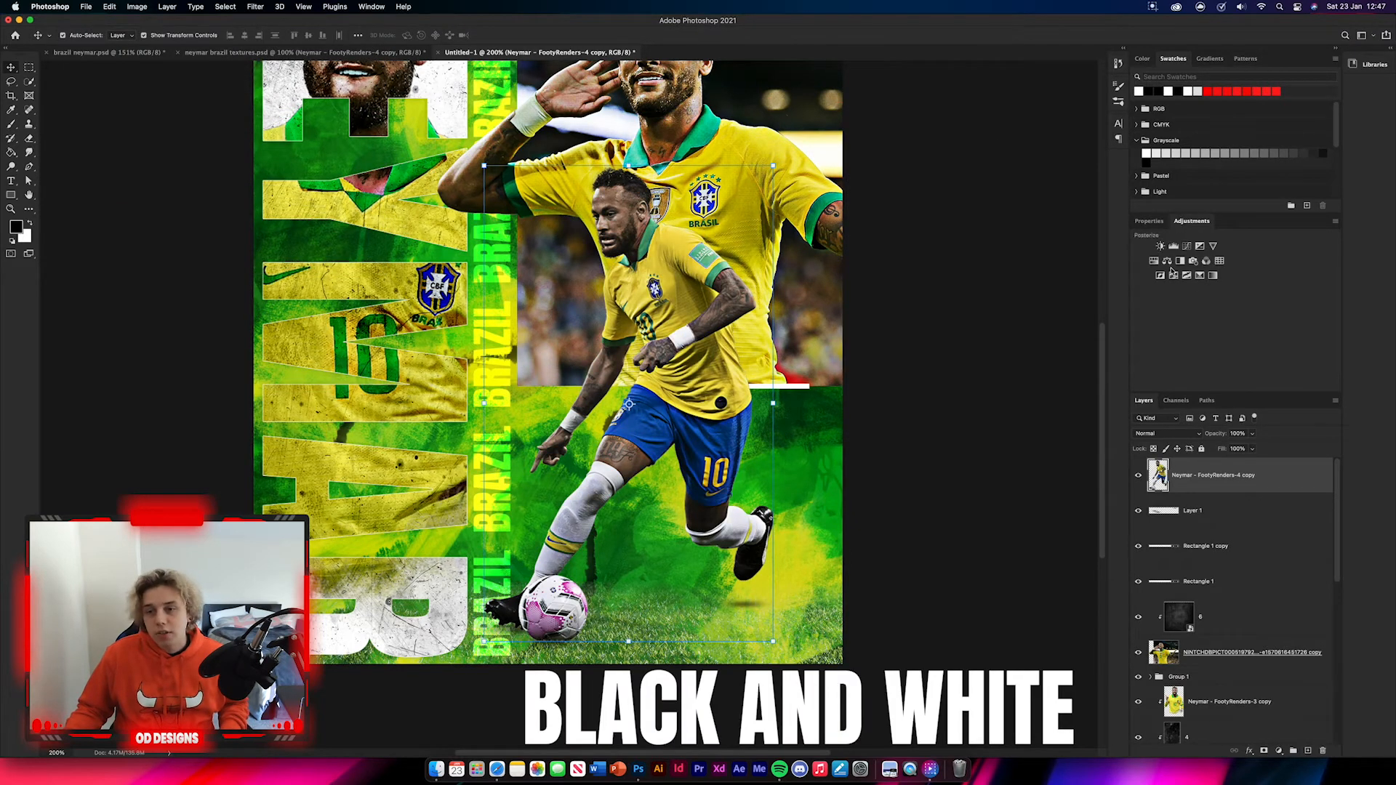
pyautogui.click(1179, 261)
pyautogui.keyDown('alt'); pyautogui.click(1228, 493); pyautogui.keyUp('alt')
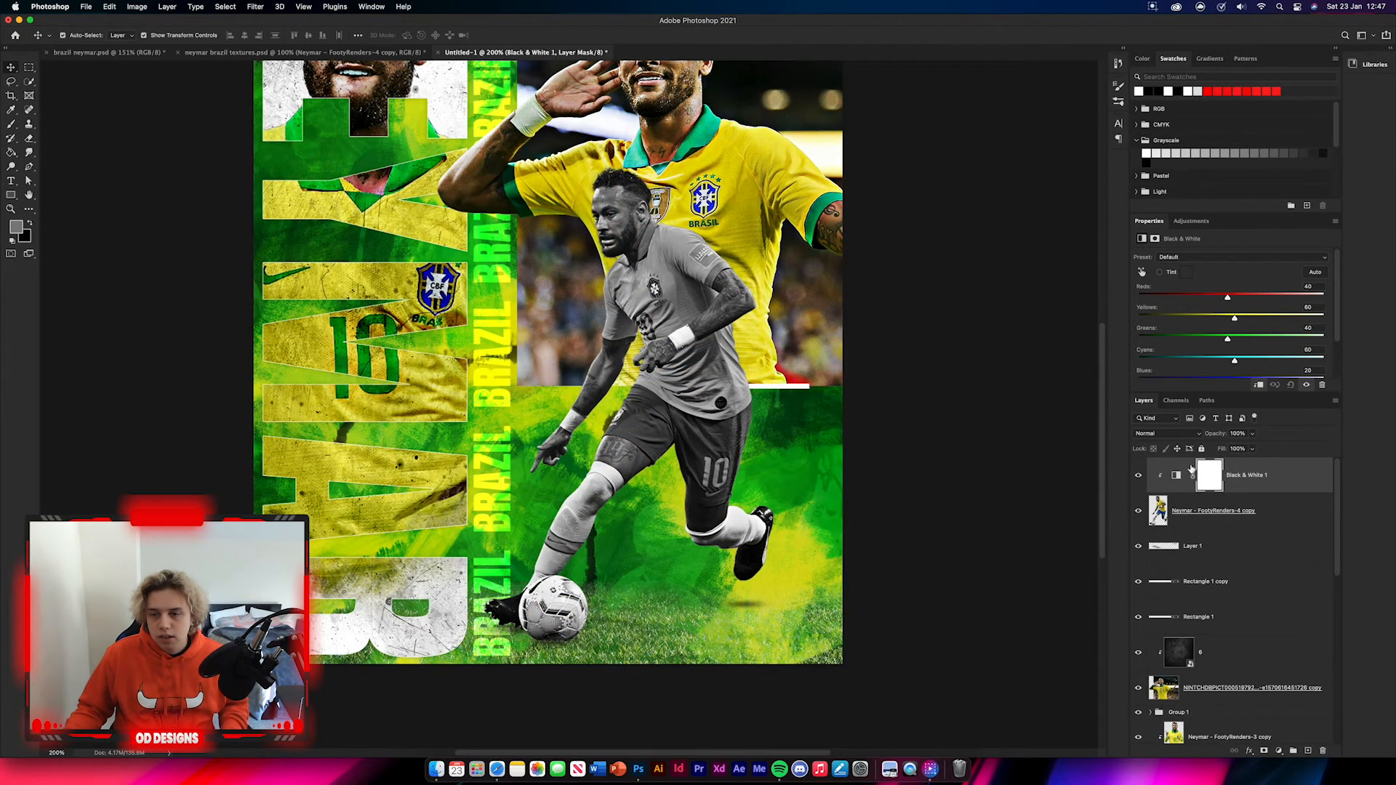
# Step: Paint with a hard brush on the Black & White layer's mask to restore colour to the running player's kit and ball
pyautogui.click(12, 125)
pyautogui.moveTo(610, 431)
pyautogui.mouseDown()
pyautogui.moveTo(654, 424)
pyautogui.moveTo(705, 480)
pyautogui.moveTo(724, 476)
pyautogui.moveTo(722, 335)
pyautogui.moveTo(669, 404)
pyautogui.moveTo(695, 385)
pyautogui.mouseUp()
pyautogui.click(78, 36)
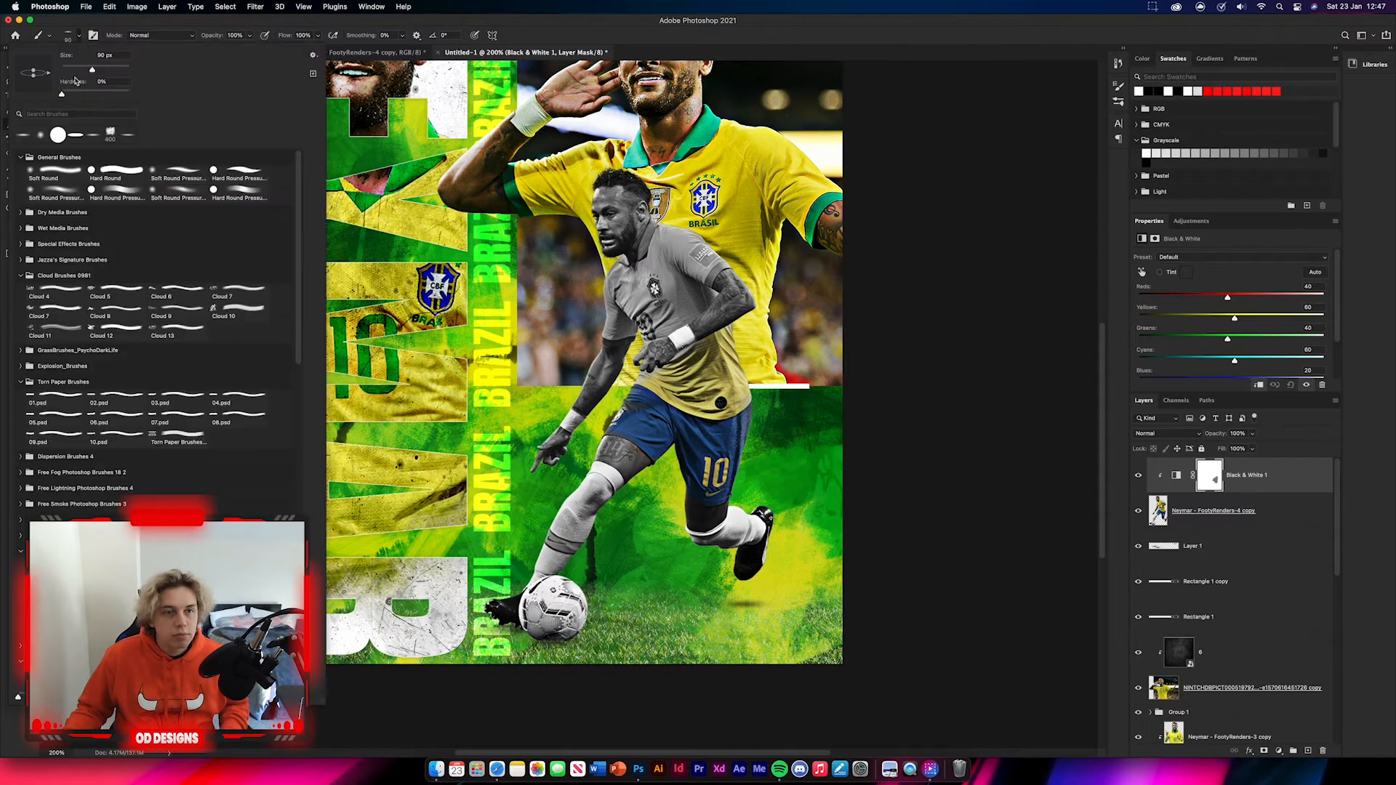
pyautogui.doubleClick(56, 136)
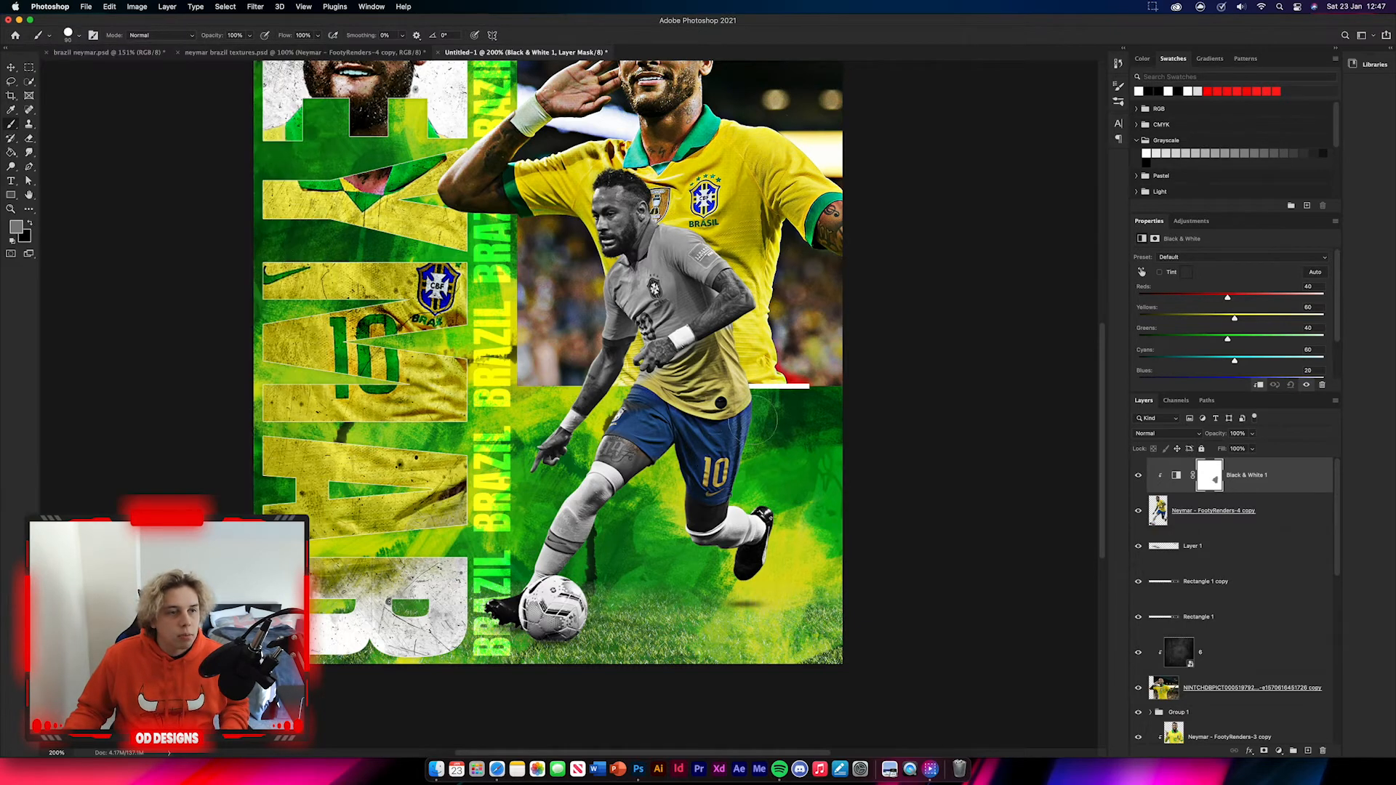
pyautogui.moveTo(542, 604); pyautogui.dragTo(567, 615)
pyautogui.moveTo(618, 313)
pyautogui.mouseDown()
pyautogui.moveTo(694, 258)
pyautogui.moveTo(716, 266)
pyautogui.moveTo(666, 253)
pyautogui.mouseUp()
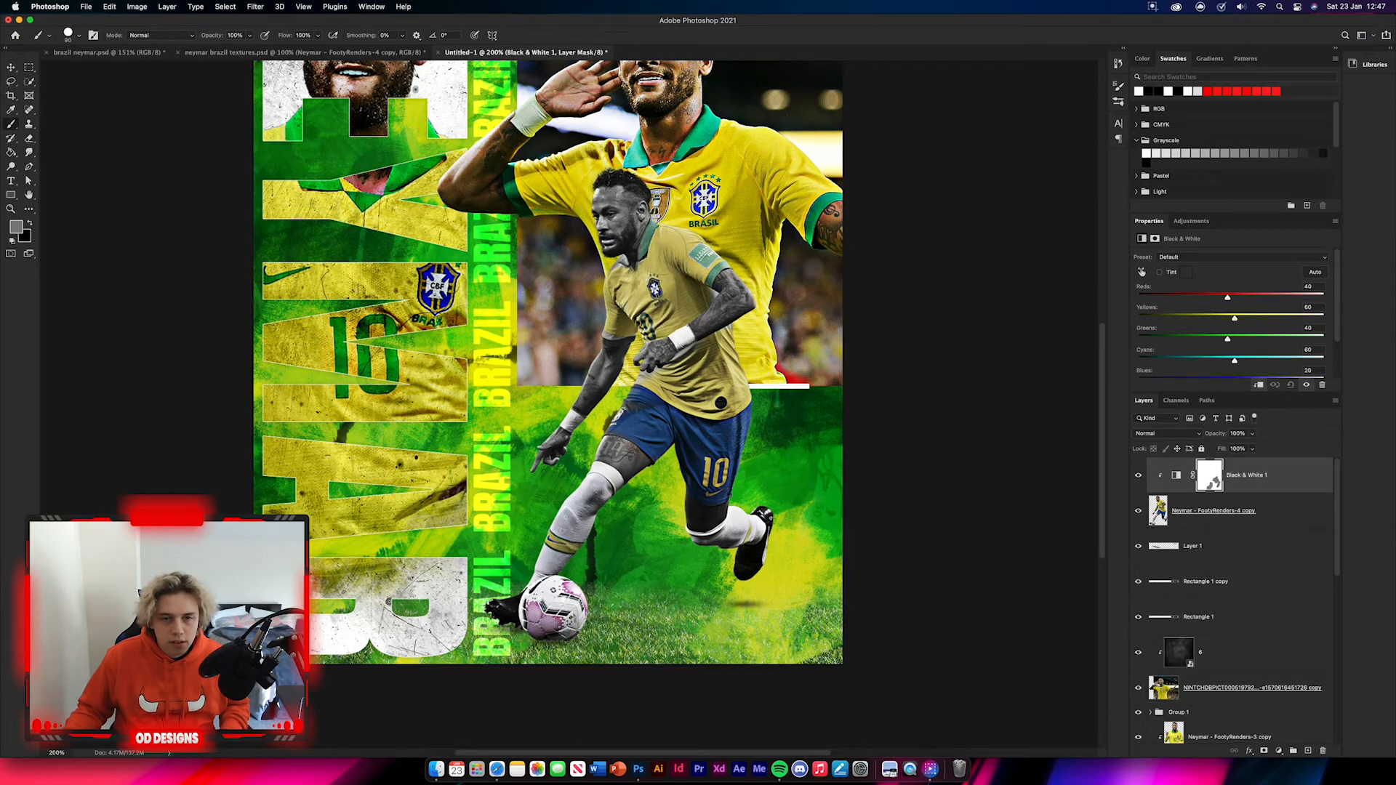
# Step: Touch up the Black & White mask around the running player's green sleeve cuff with a much smaller brush
pyautogui.press('super+plus')
pyautogui.press('super+plus')
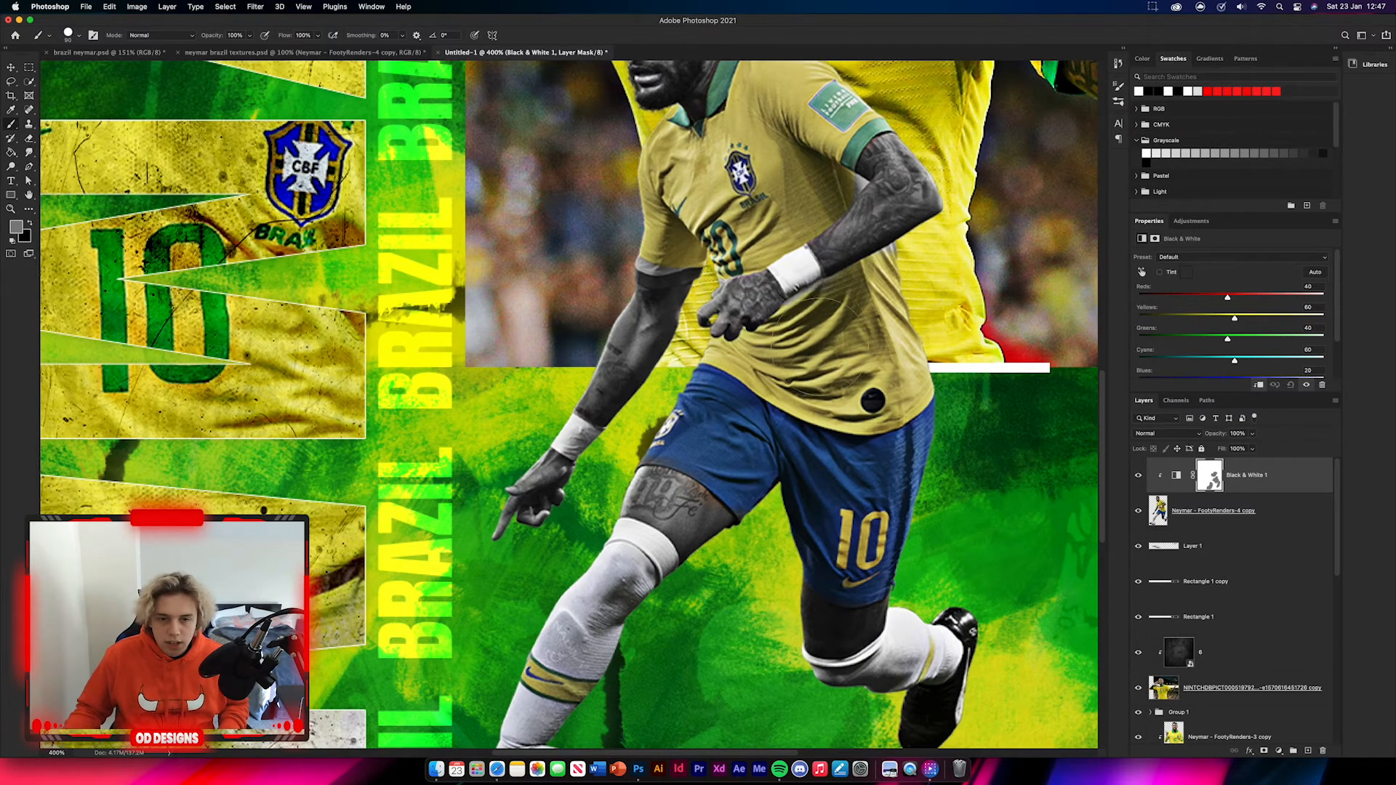
pyautogui.scroll(3, 815, 298)
pyautogui.hscroll(2, 815, 298)
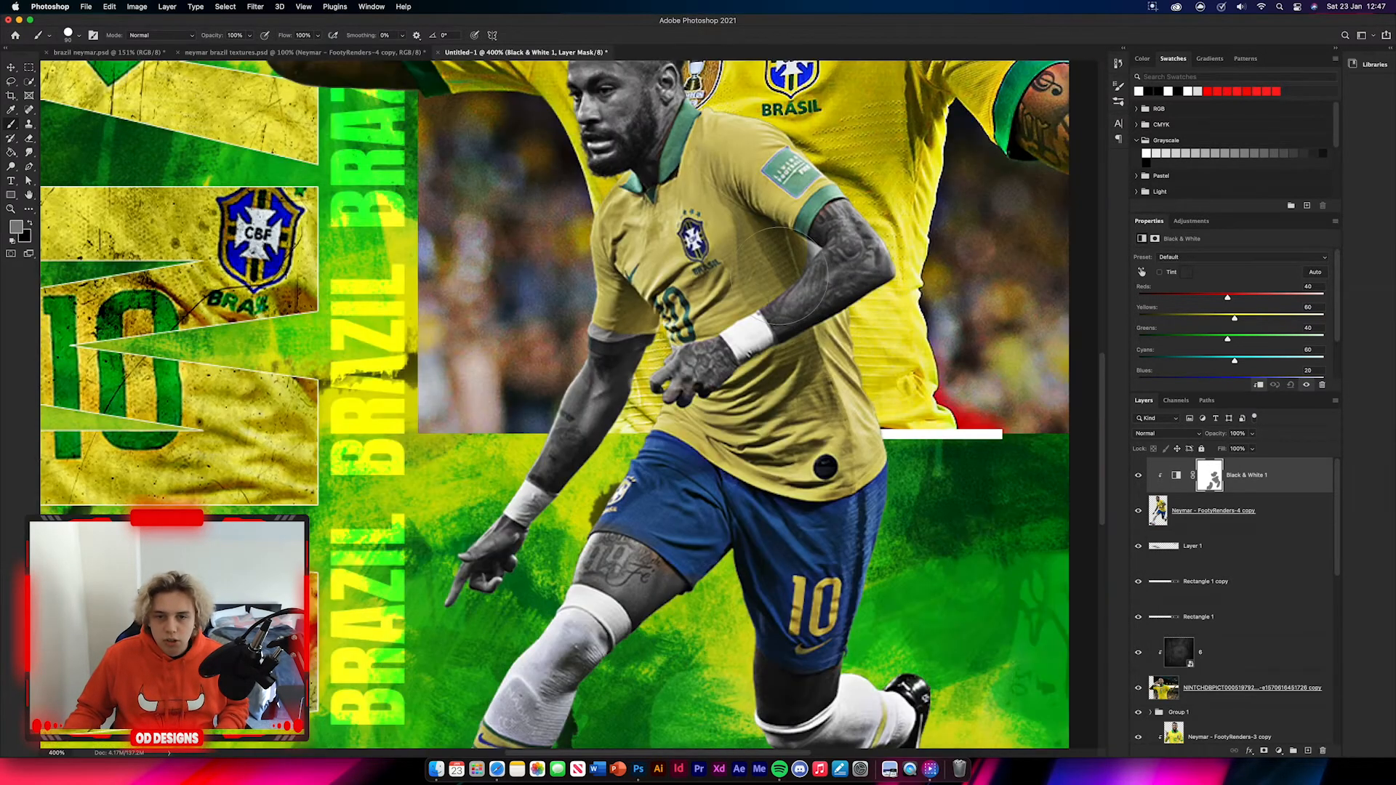
pyautogui.press('[')
pyautogui.press('[')
pyautogui.press('[')
pyautogui.press('[')
pyautogui.press('[')
pyautogui.press('[')
pyautogui.press('[')
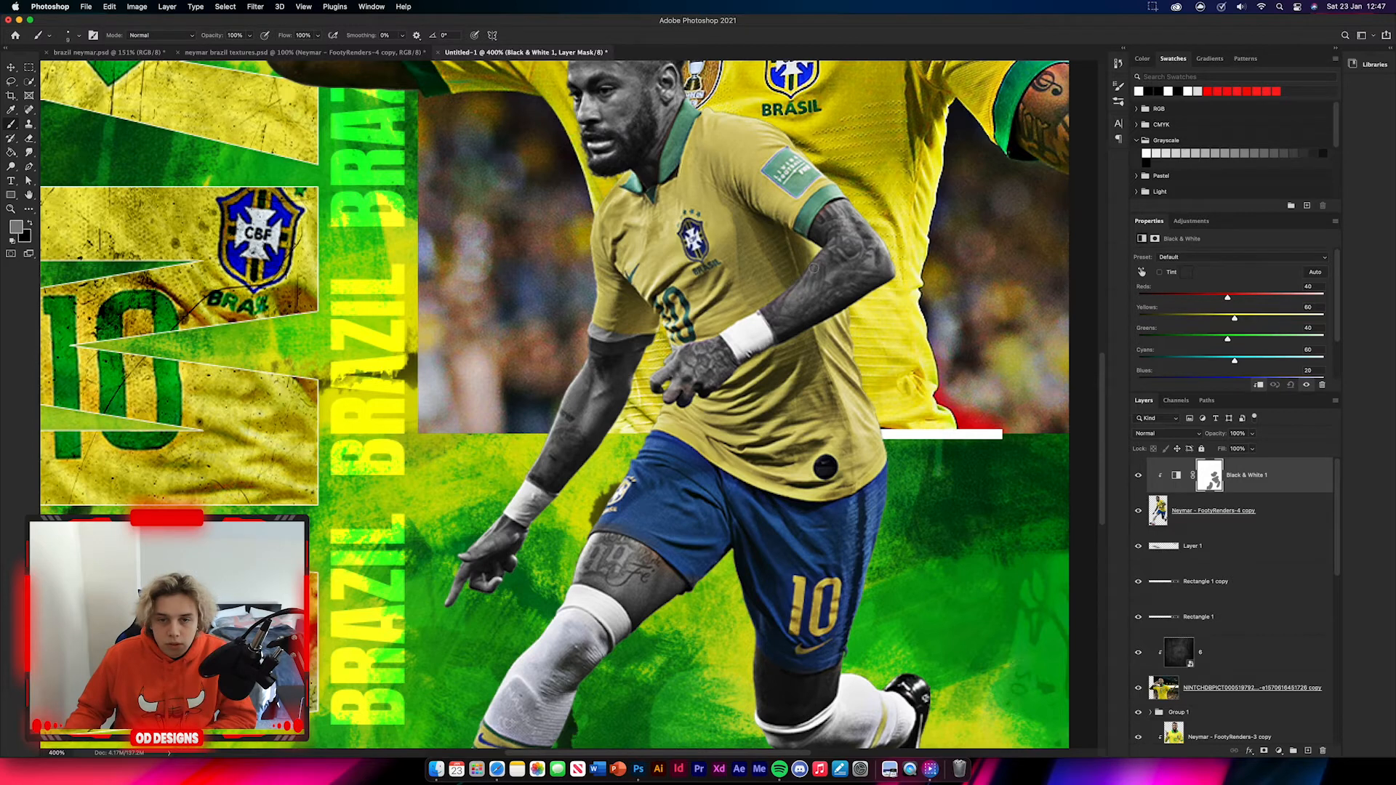
pyautogui.moveTo(829, 212); pyautogui.dragTo(841, 205)
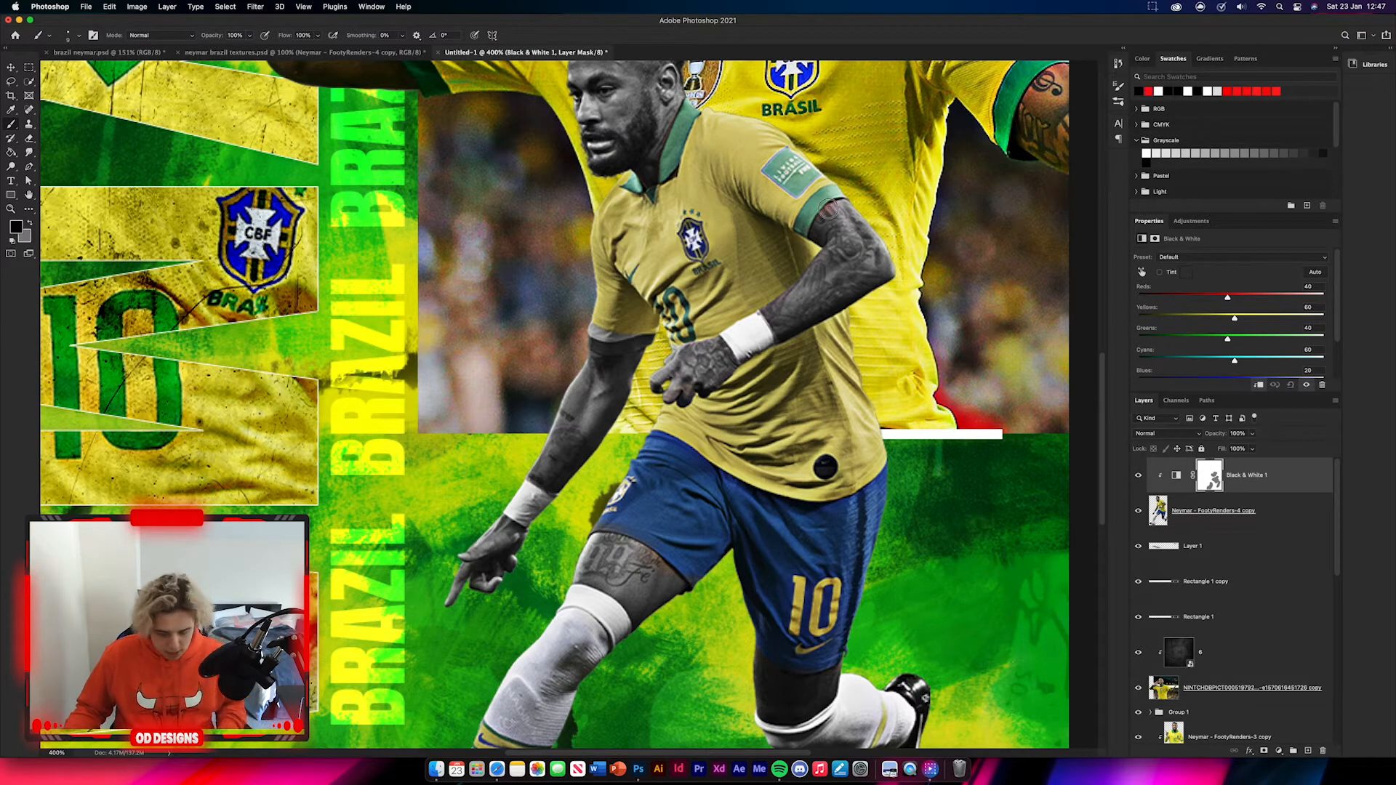
# Step: Paint pure black on the Black & White mask over the shirt and shorts to bring back their full colour
pyautogui.press('d')
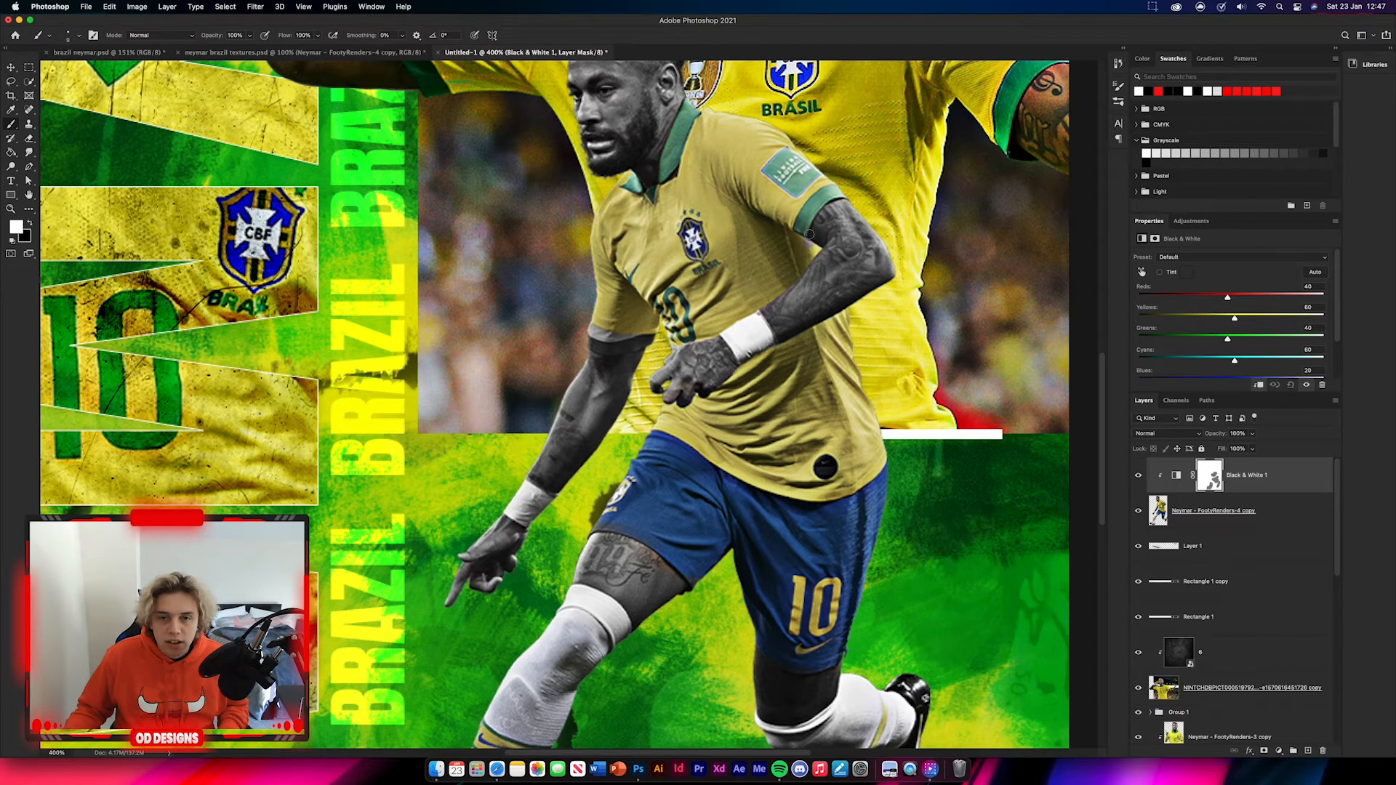
pyautogui.press('x')
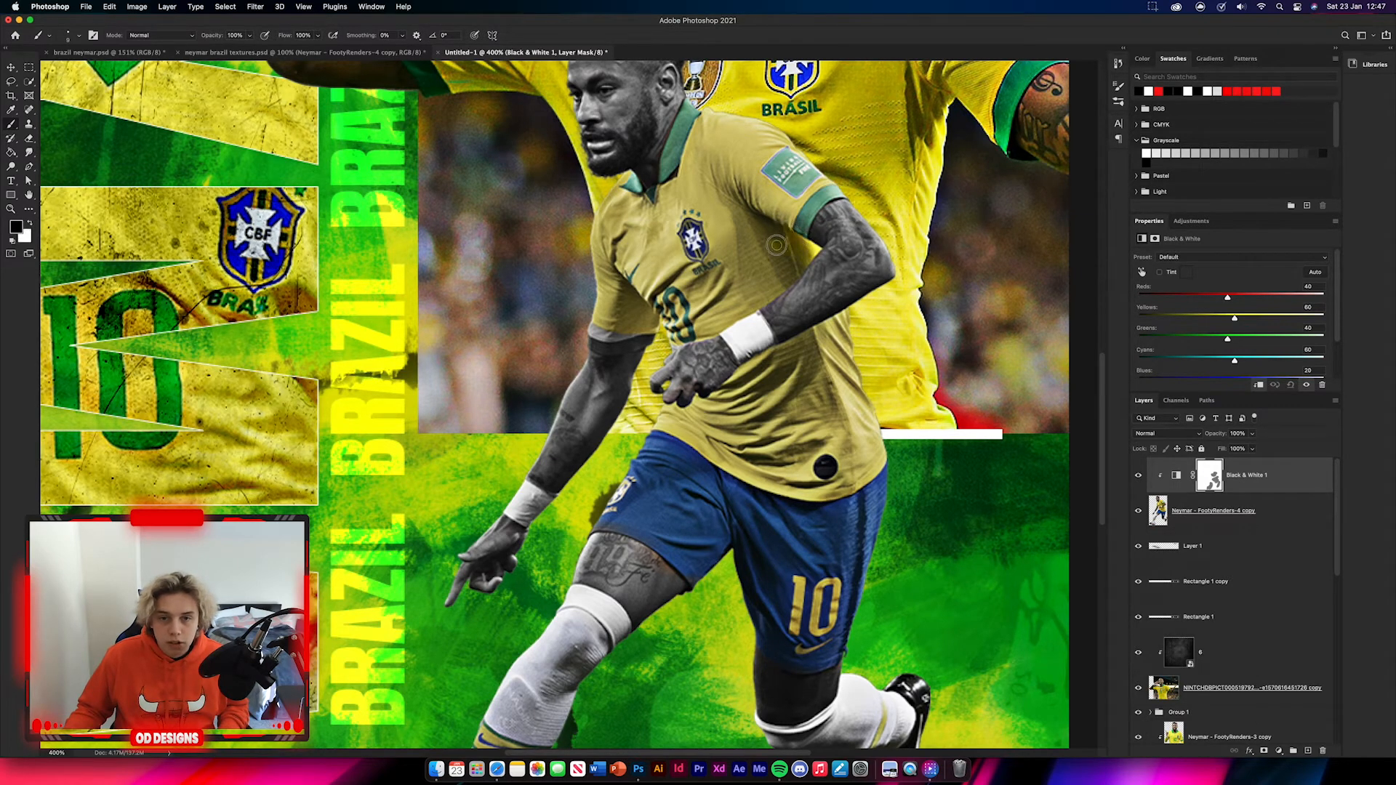
pyautogui.moveTo(714, 218)
pyautogui.mouseDown()
pyautogui.moveTo(722, 155)
pyautogui.moveTo(611, 269)
pyautogui.moveTo(603, 327)
pyautogui.moveTo(618, 342)
pyautogui.moveTo(641, 291)
pyautogui.moveTo(707, 320)
pyautogui.moveTo(764, 283)
pyautogui.moveTo(771, 145)
pyautogui.moveTo(808, 203)
pyautogui.mouseUp()
pyautogui.moveTo(757, 504)
pyautogui.mouseDown()
pyautogui.moveTo(837, 408)
pyautogui.moveTo(786, 622)
pyautogui.mouseUp()
pyautogui.moveTo(695, 386)
pyautogui.mouseDown()
pyautogui.moveTo(786, 386)
pyautogui.moveTo(799, 371)
pyautogui.moveTo(756, 442)
pyautogui.mouseUp()
# Step: Paint white on the mask with a smaller brush along the leg below the shorts to keep the skin desaturated
pyautogui.press('x')
pyautogui.press('[')
pyautogui.press('[')
pyautogui.press('[')
pyautogui.press('[')
pyautogui.press('[')
pyautogui.press('[')
pyautogui.press('[')
pyautogui.moveTo(829, 690); pyautogui.dragTo(822, 689)
pyautogui.press('[')
pyautogui.press('[')
pyautogui.press('[')
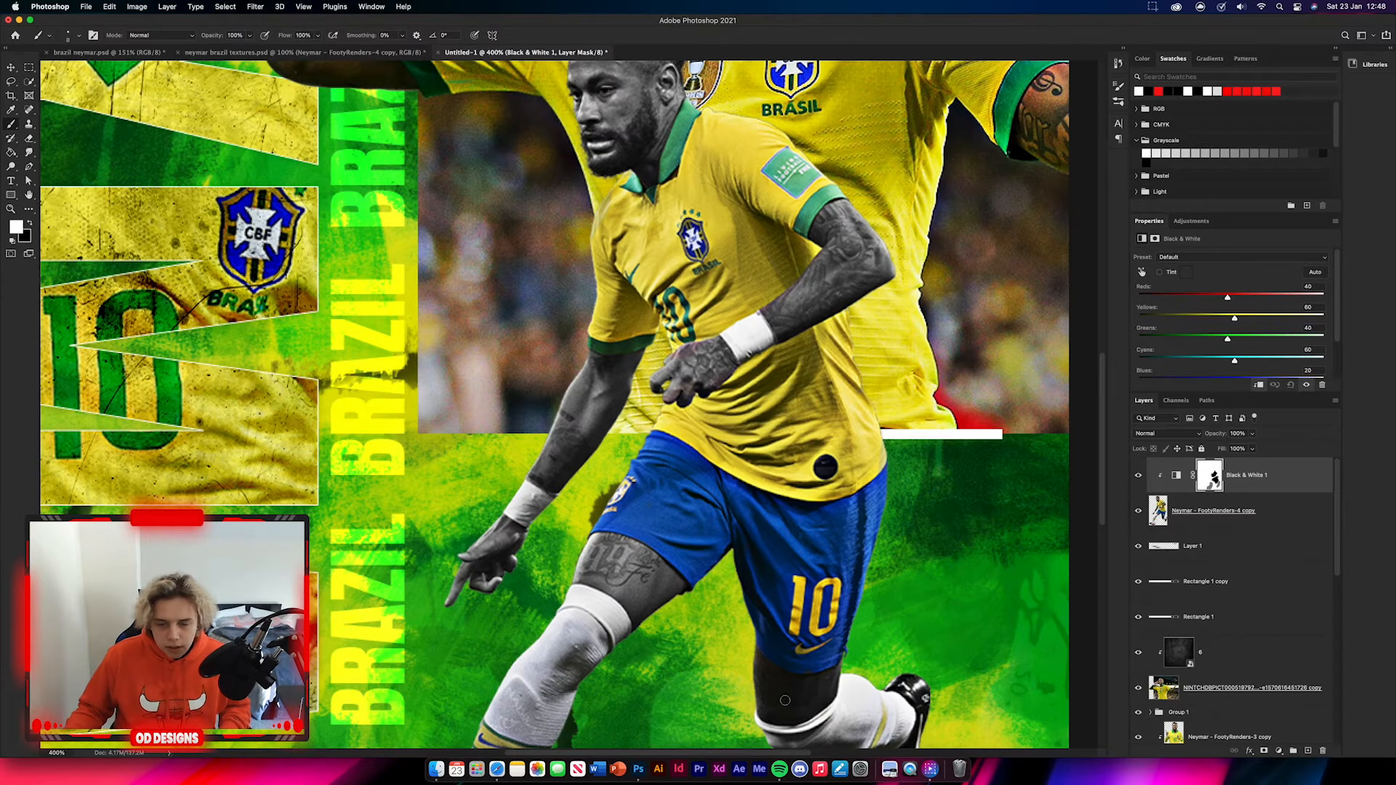
# Step: Paint white on the mask over the running player's hand with a larger brush and deselect the adjustment layer
pyautogui.press(']')
pyautogui.press(']')
pyautogui.press(']')
pyautogui.press(']')
pyautogui.moveTo(704, 360)
pyautogui.mouseDown()
pyautogui.moveTo(688, 371)
pyautogui.moveTo(717, 356)
pyautogui.moveTo(681, 365)
pyautogui.mouseUp()
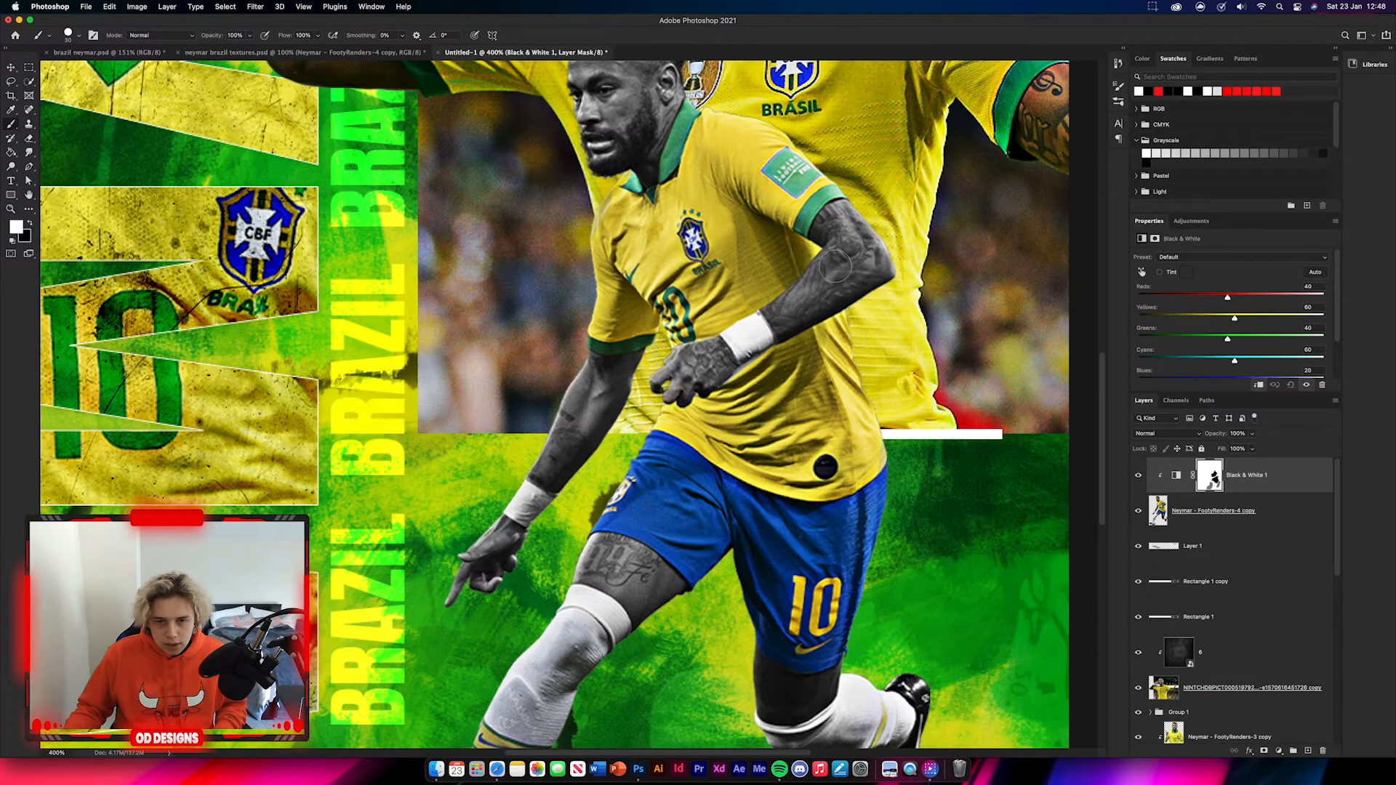
pyautogui.press('x')
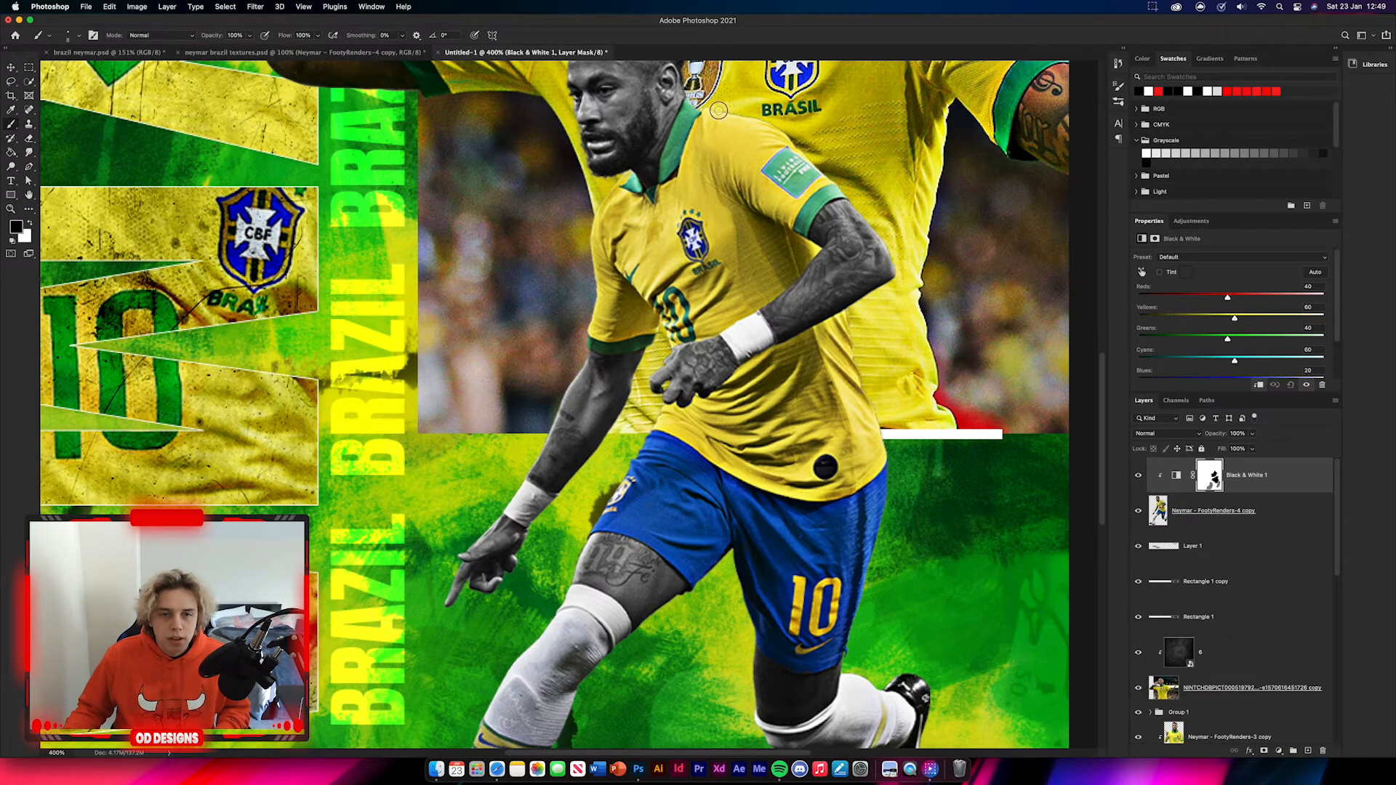
pyautogui.press('super+minus')
pyautogui.press('super+minus')
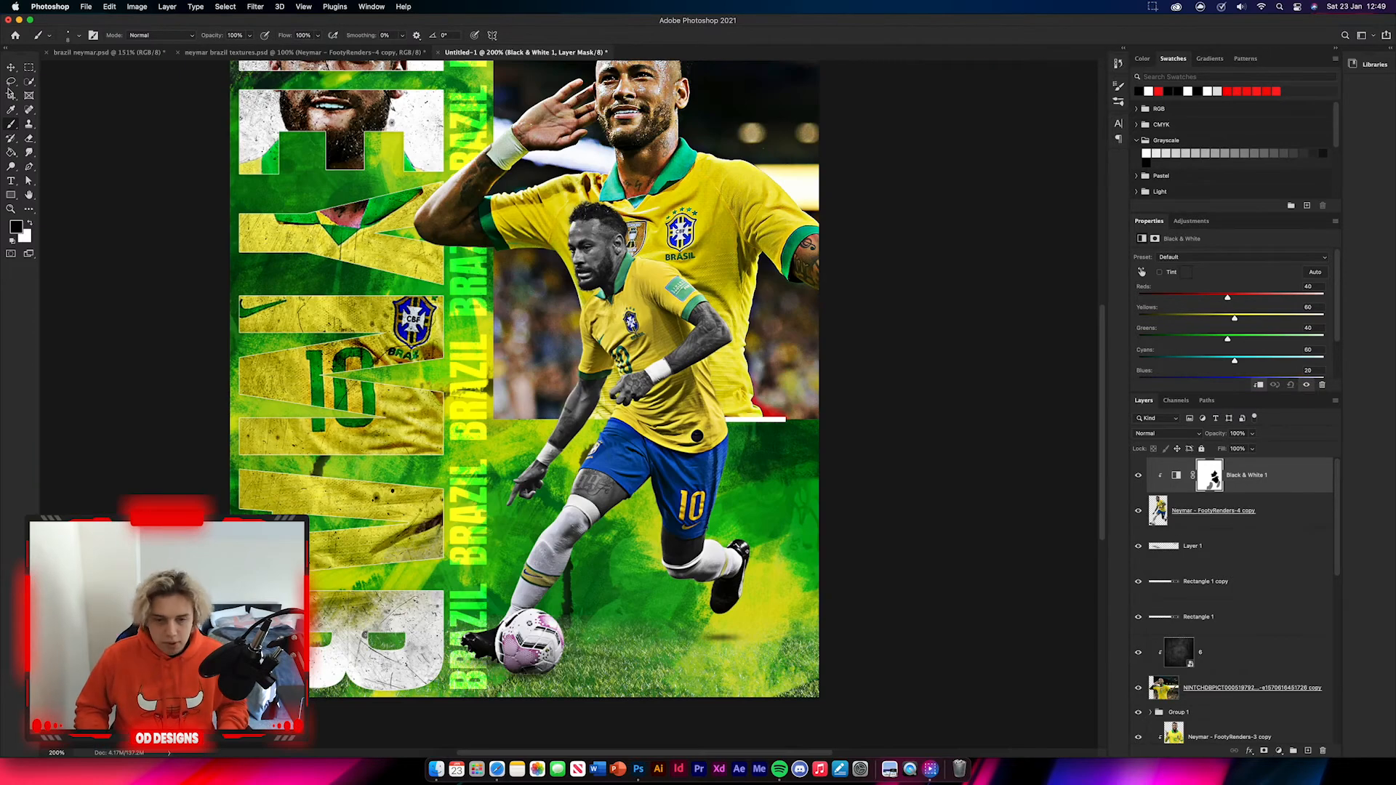
pyautogui.click(11, 67)
pyautogui.click(138, 288)
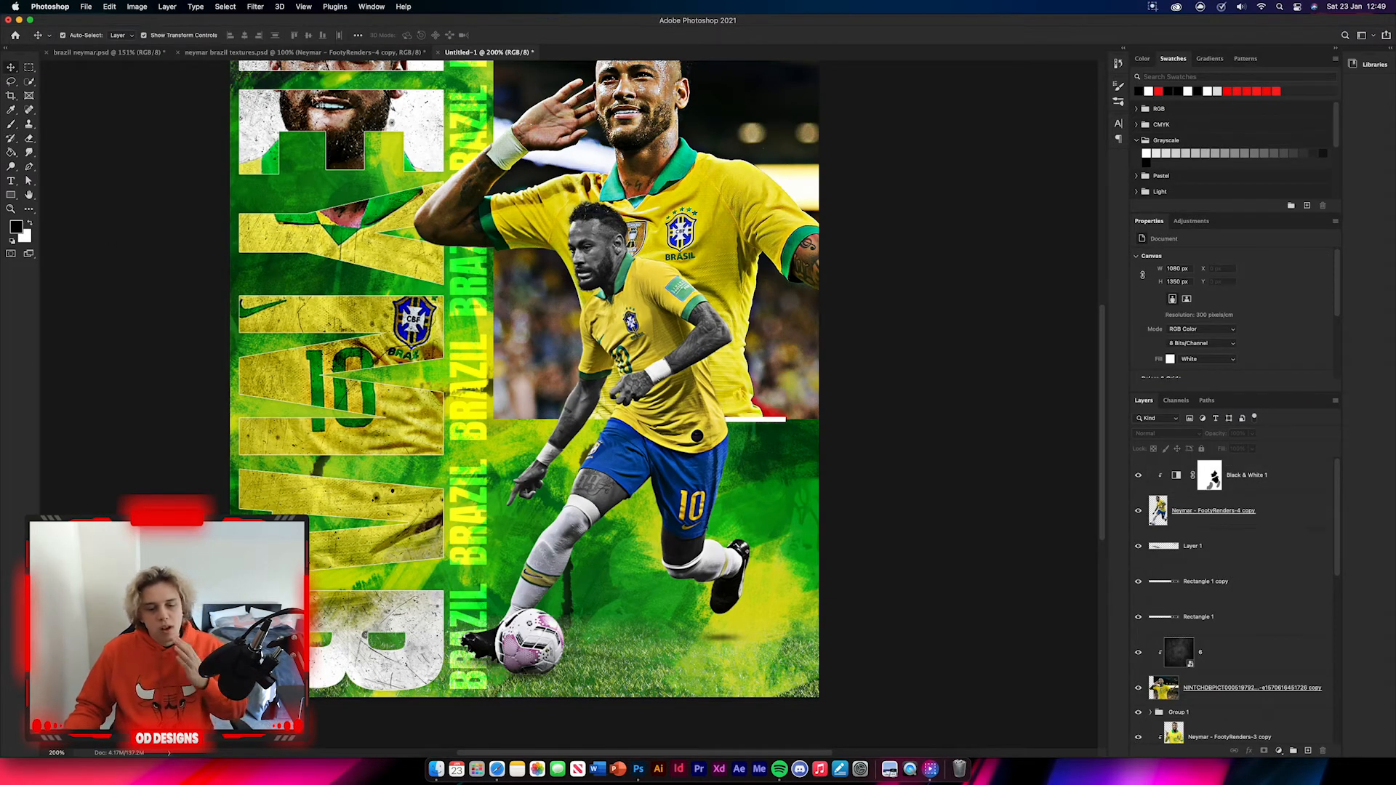
# Step: Copy torn-paper texture 8 from the neymar brazil textures document into the poster and place it along the poster's left edge
pyautogui.click(318, 53)
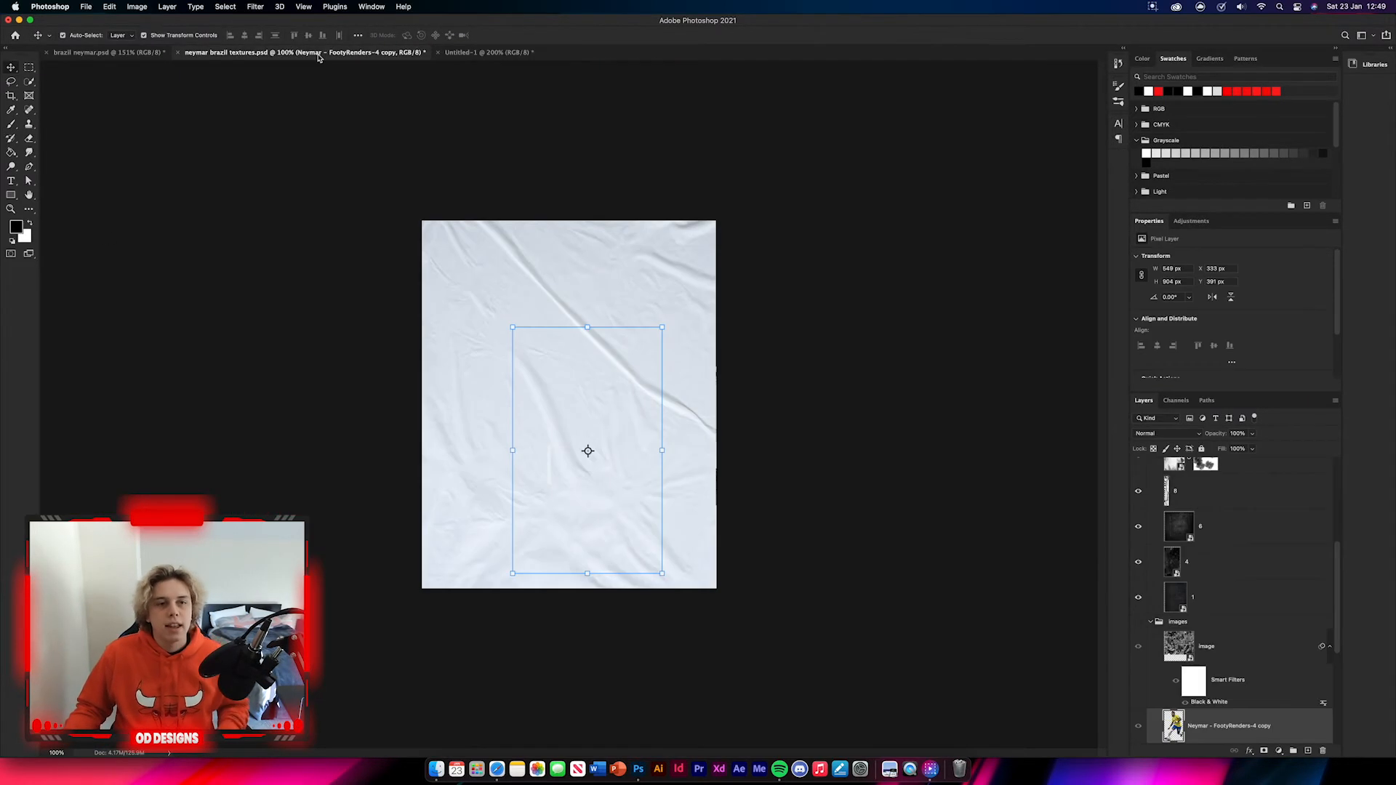
pyautogui.scroll(5, 1213, 673)
pyautogui.click(1213, 670)
pyautogui.moveTo(1212, 669); pyautogui.dragTo(404, 368)
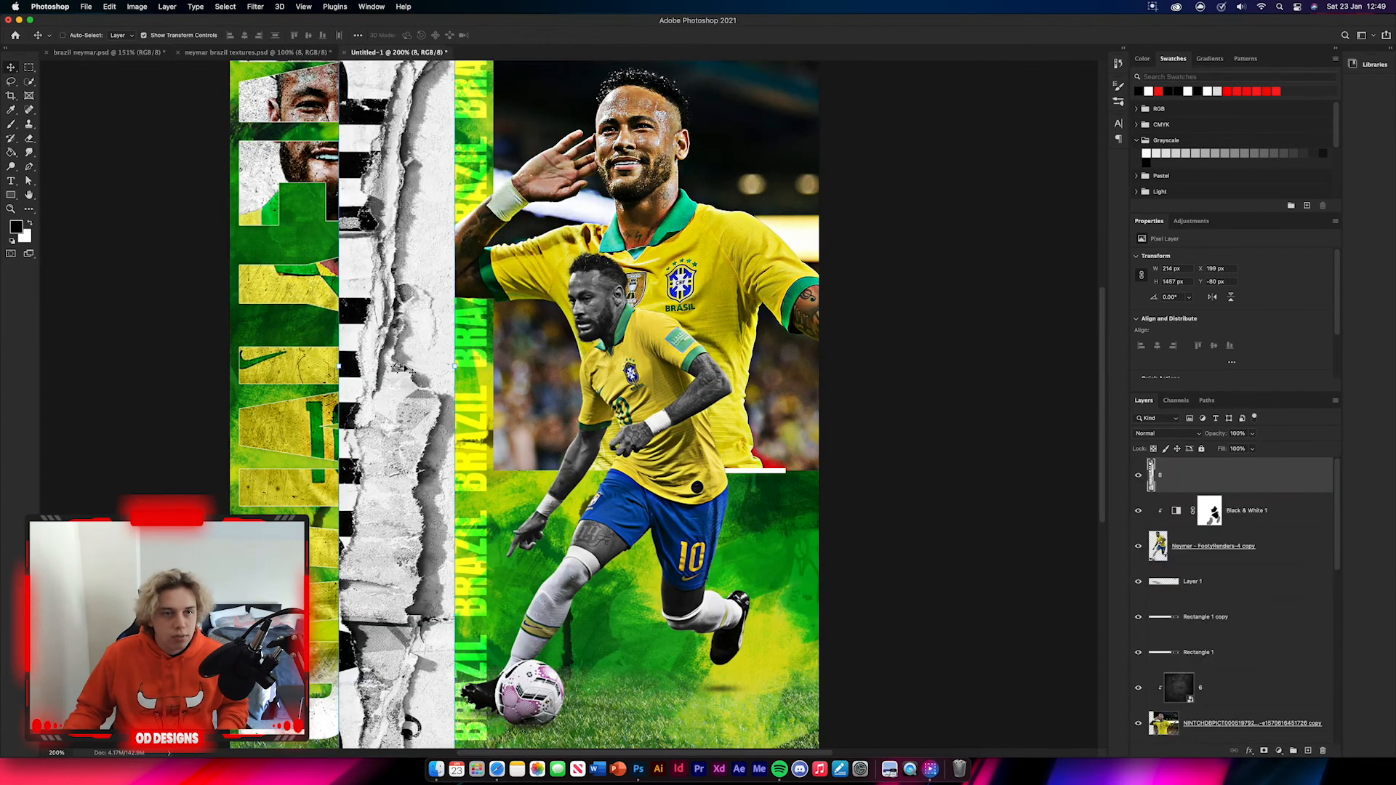
pyautogui.press('super+minus')
pyautogui.press('super+t')
pyautogui.moveTo(520, 377); pyautogui.dragTo(464, 382)
pyautogui.click(553, 34)
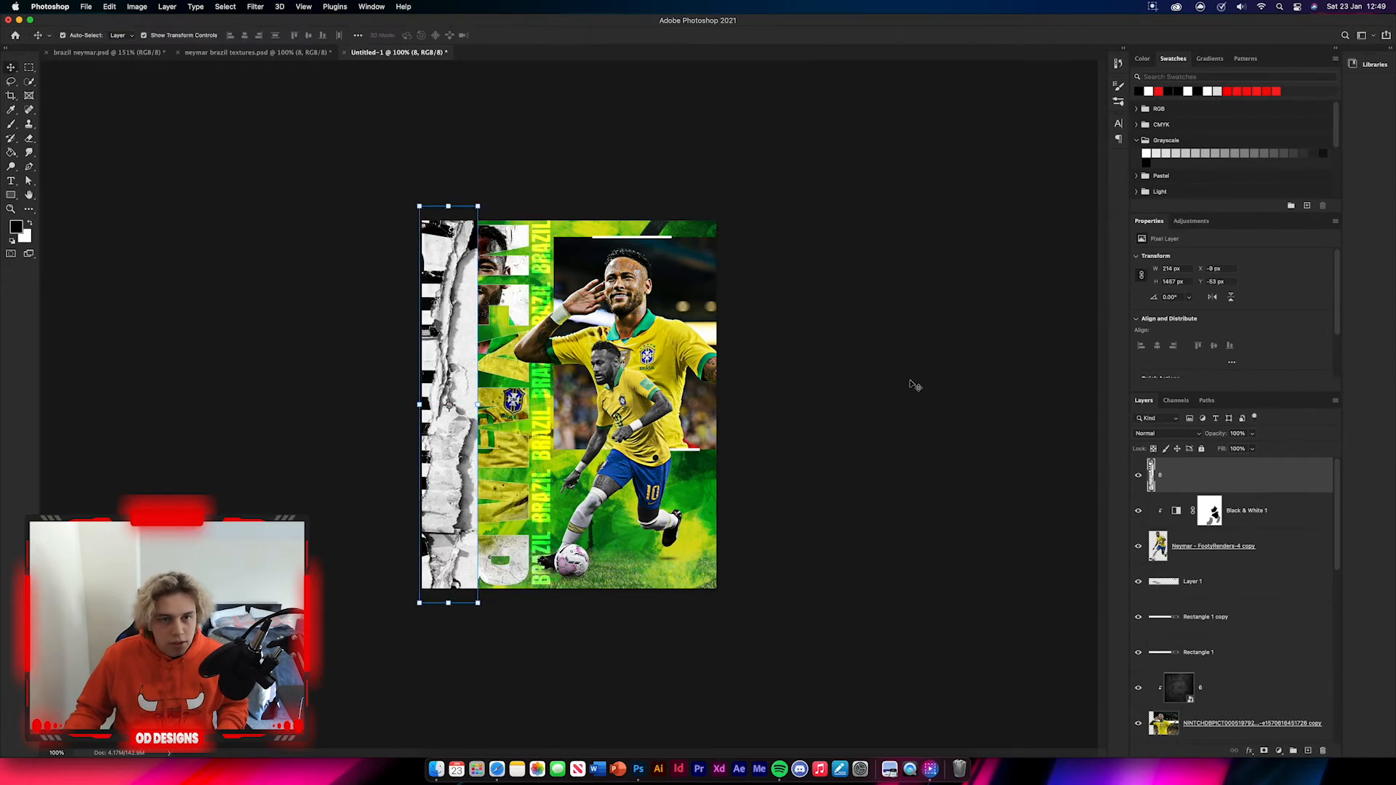
# Step: Set the torn-paper texture layer's blend mode to Multiply and deselect it
pyautogui.click(1163, 434)
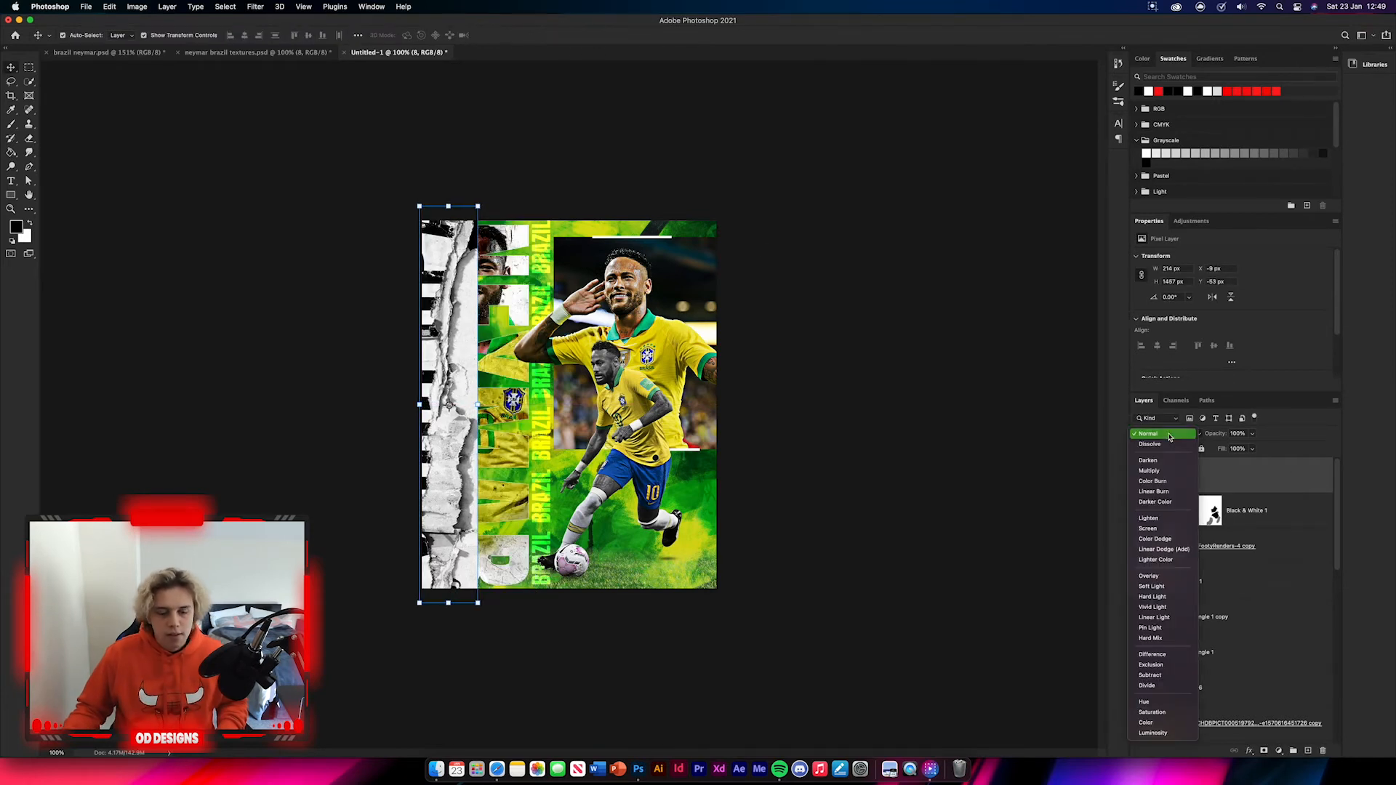
pyautogui.click(1168, 472)
pyautogui.click(989, 540)
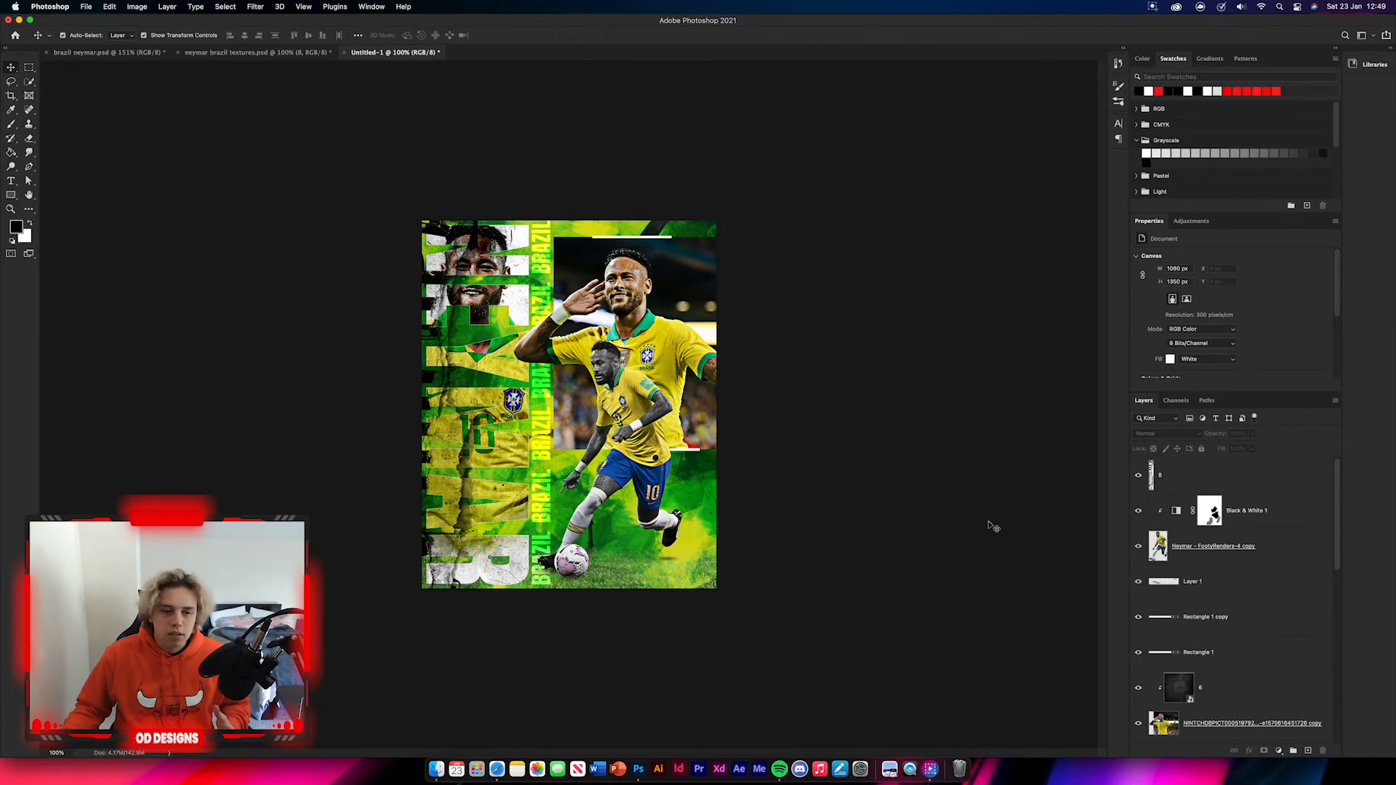
# Step: Copy masked texture 9 from the textures document over the whole poster and set its blend mode to Darker Color
pyautogui.click(291, 52)
pyautogui.moveTo(1278, 670); pyautogui.dragTo(597, 443)
pyautogui.click(1163, 433)
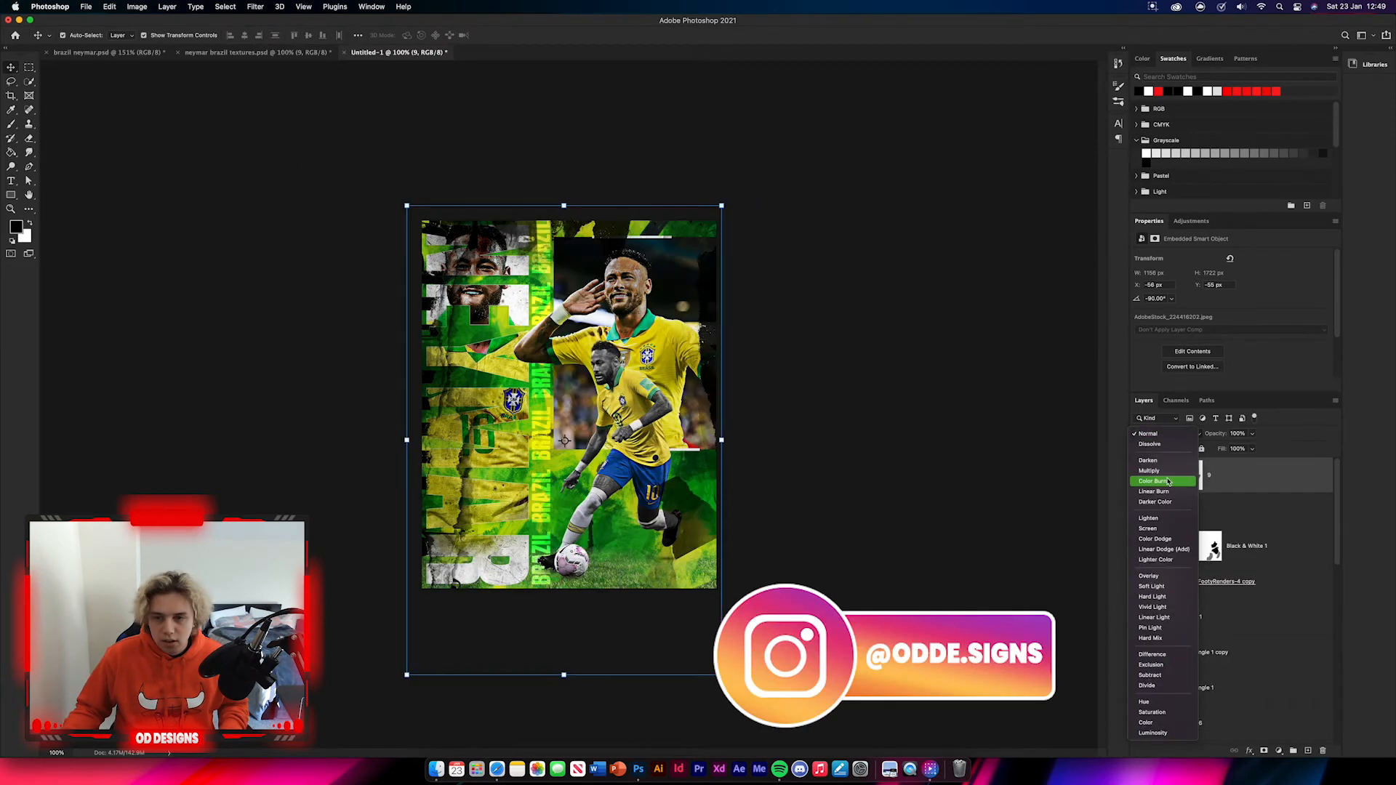
pyautogui.click(1167, 504)
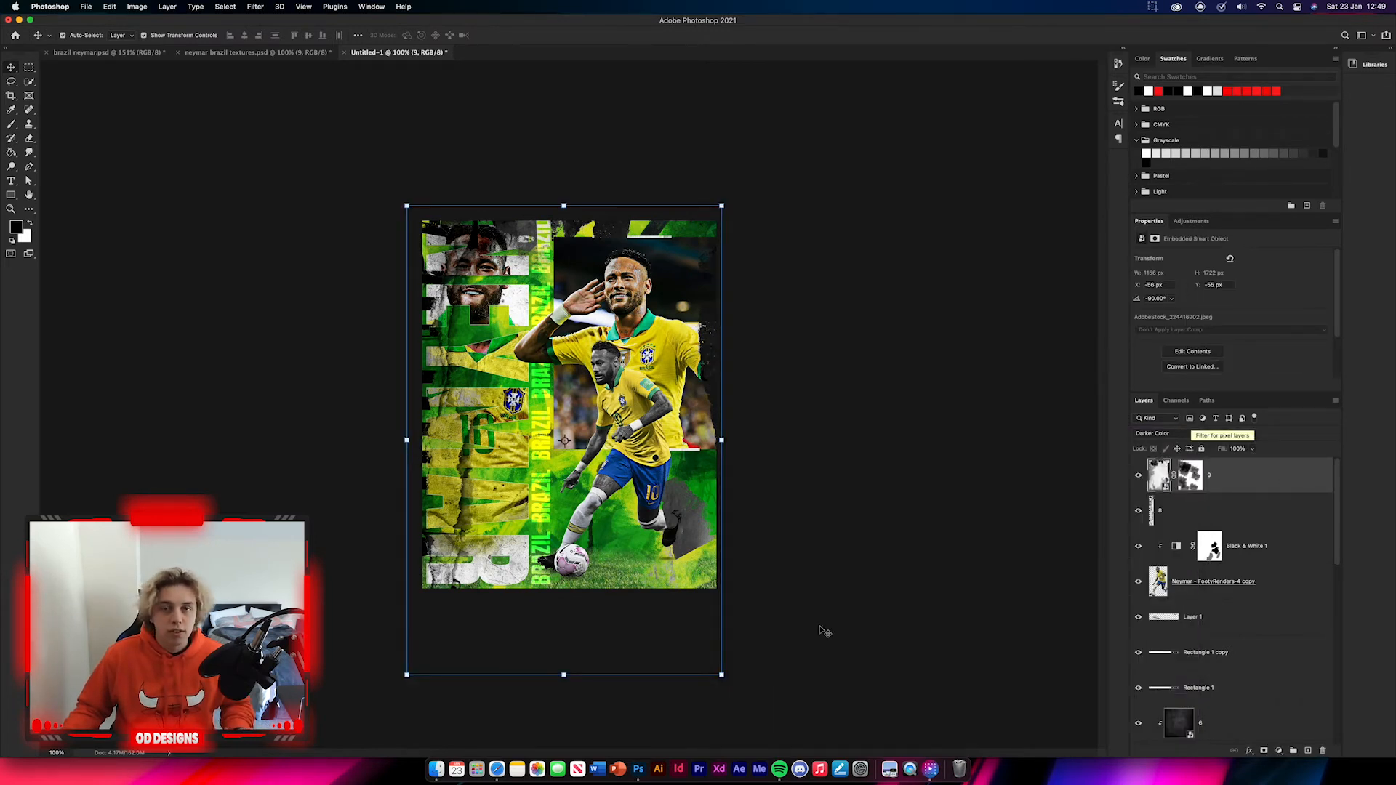
# Step: Adjust the position of texture 9 over the poster and deselect it
pyautogui.click(787, 649)
pyautogui.moveTo(699, 517); pyautogui.dragTo(704, 524)
pyautogui.click(869, 542)
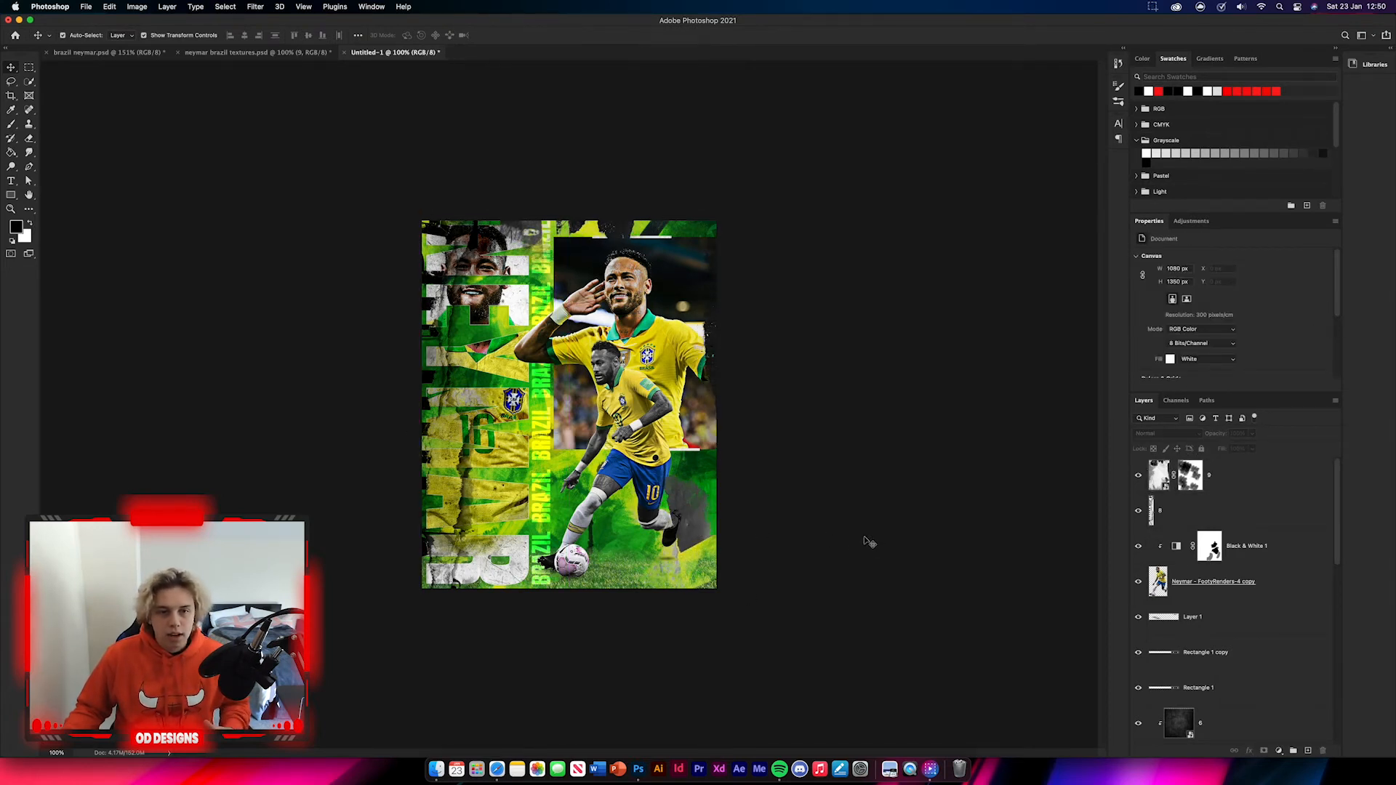
# Step: Add a letter "x" in Archivo Black at 45 pt over the upper right of the large player photo
pyautogui.press('super+equal')
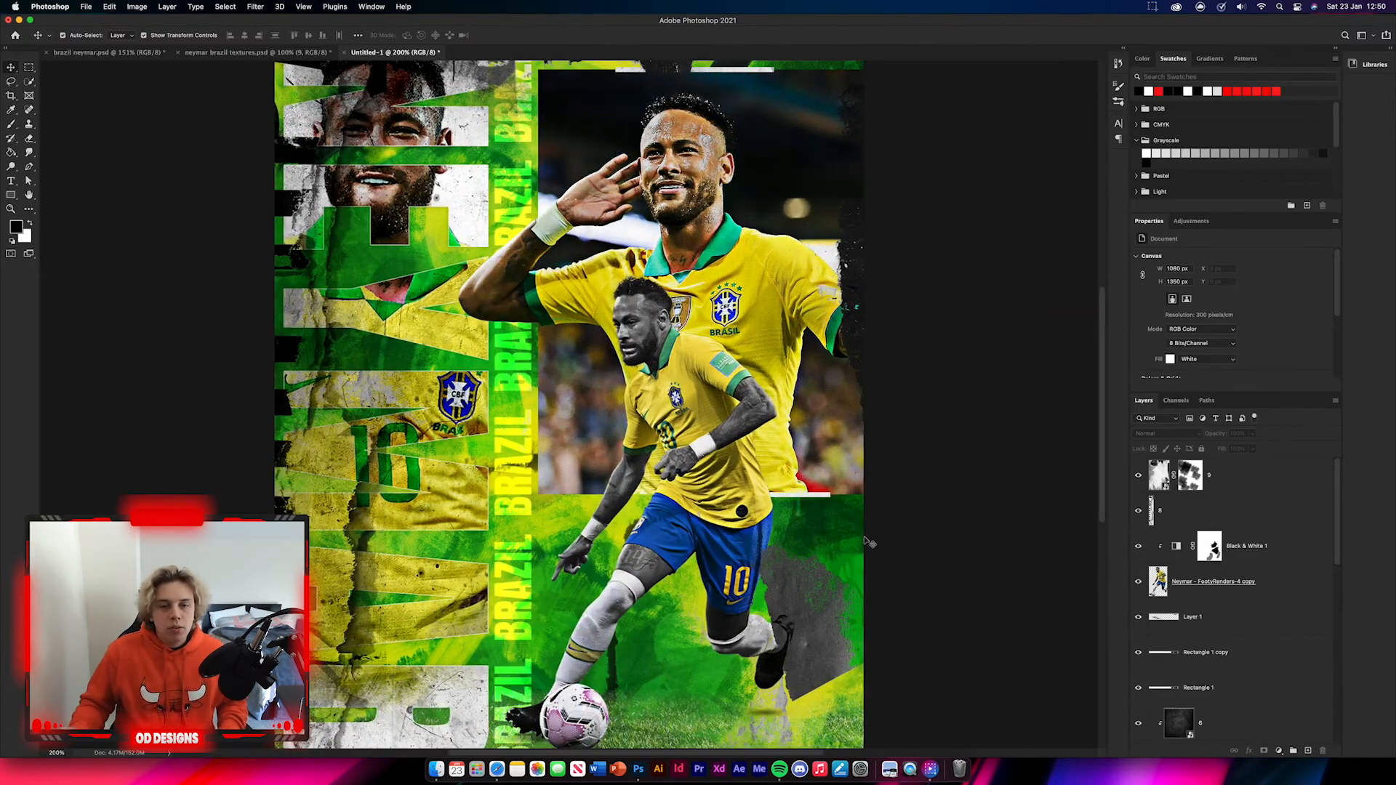
pyautogui.press('super+equal')
pyautogui.moveTo(828, 77); pyautogui.dragTo(597, 389)
pyautogui.click(11, 181)
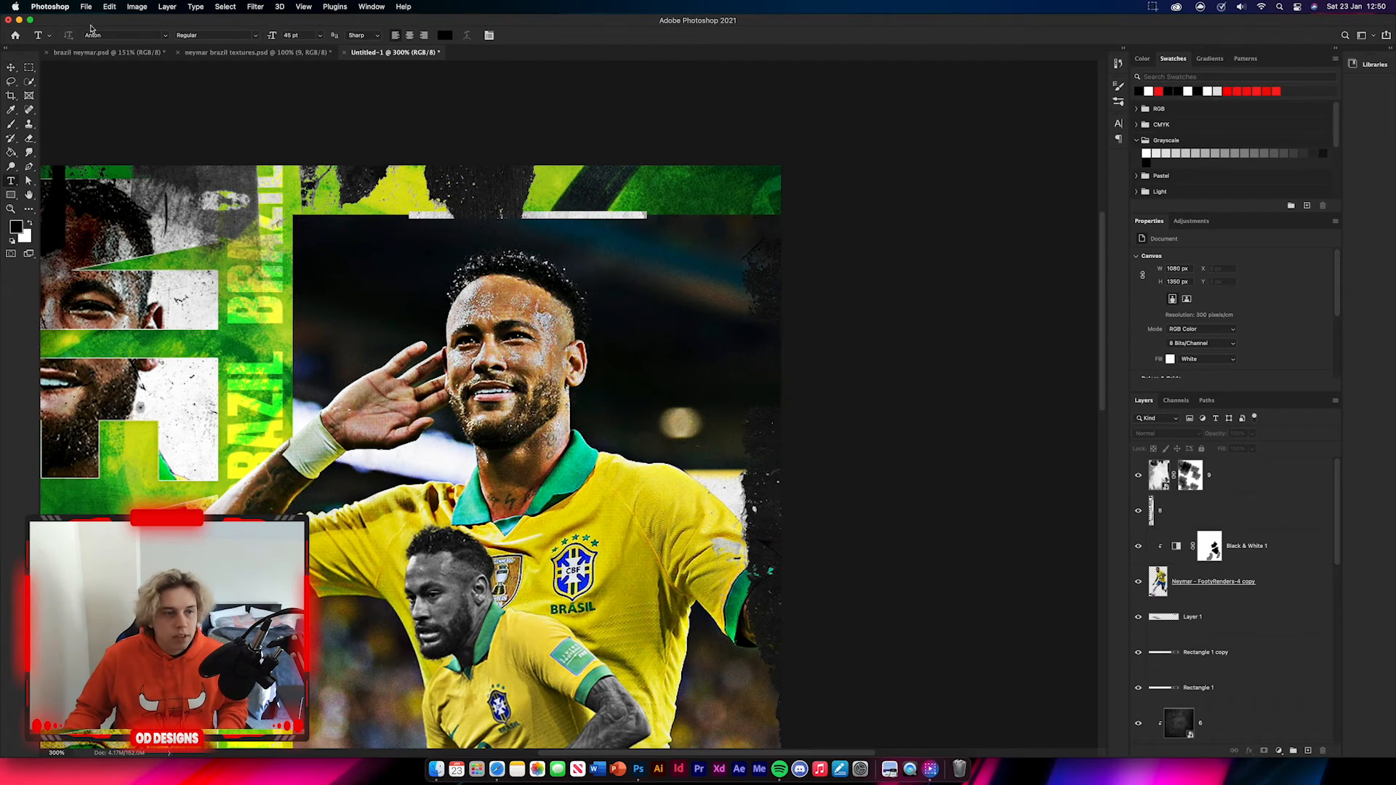
pyautogui.click(163, 36)
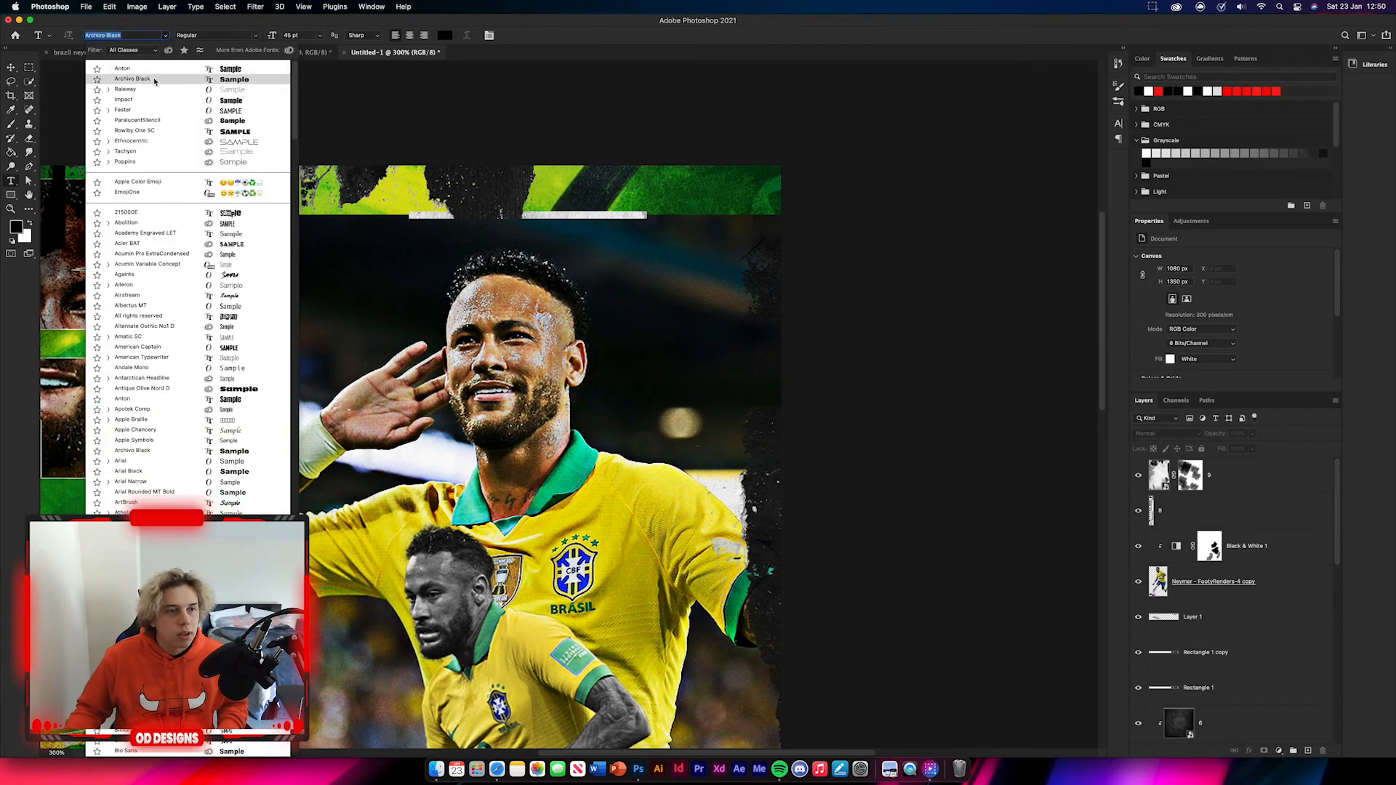
pyautogui.click(154, 80)
pyautogui.click(624, 270)
pyautogui.write('x')
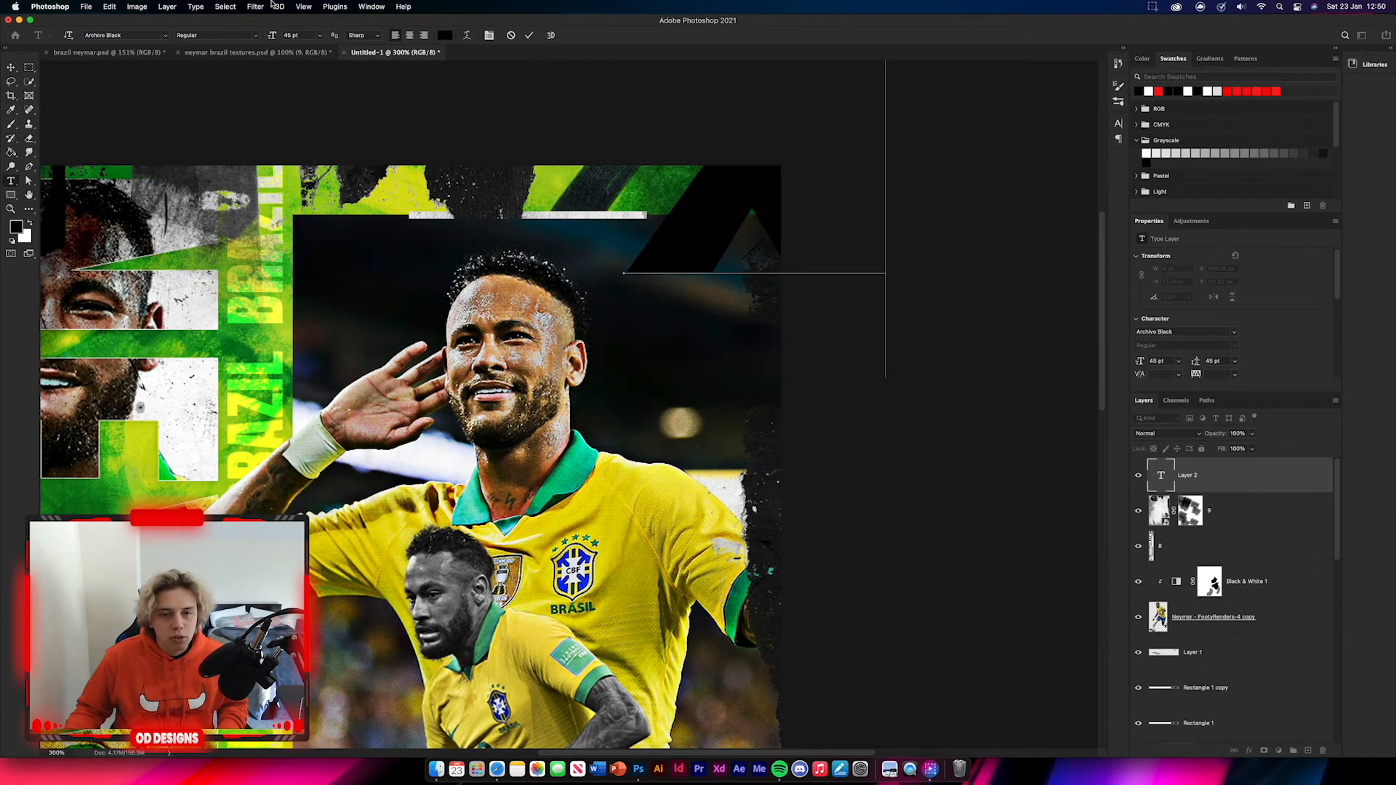
pyautogui.click(10, 67)
pyautogui.moveTo(712, 239); pyautogui.dragTo(617, 355)
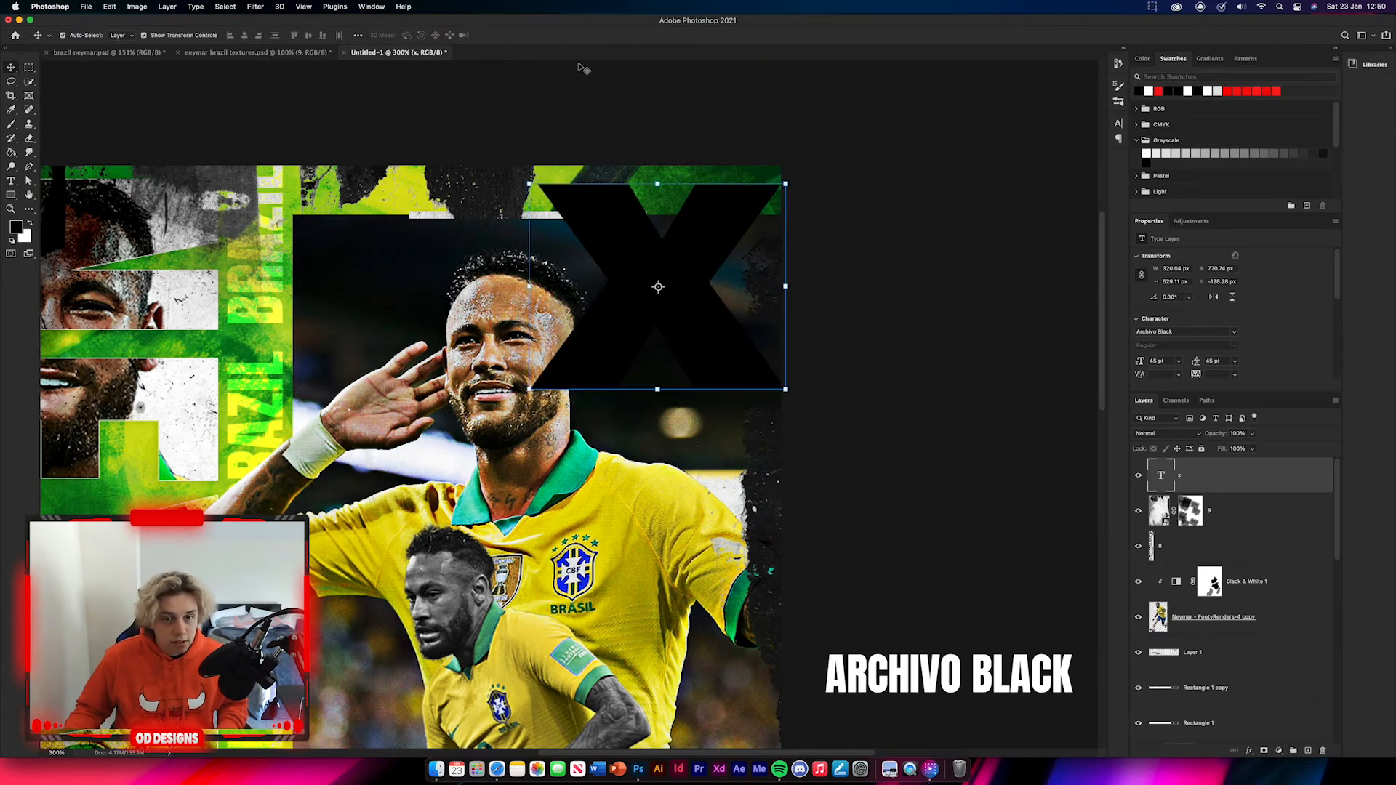
# Step: Make the X white, shrink it into the photo's upper right corner, and duplicate it into an evenly spaced row of three
pyautogui.press('super+BackSpace')
pyautogui.press('super+t')
pyautogui.moveTo(789, 63); pyautogui.dragTo(733, 250)
pyautogui.click(552, 35)
pyautogui.keyDown('shift'); pyautogui.click(688, 251); pyautogui.keyUp('shift')
pyautogui.keyDown('shift'); pyautogui.click(640, 251); pyautogui.keyUp('shift')
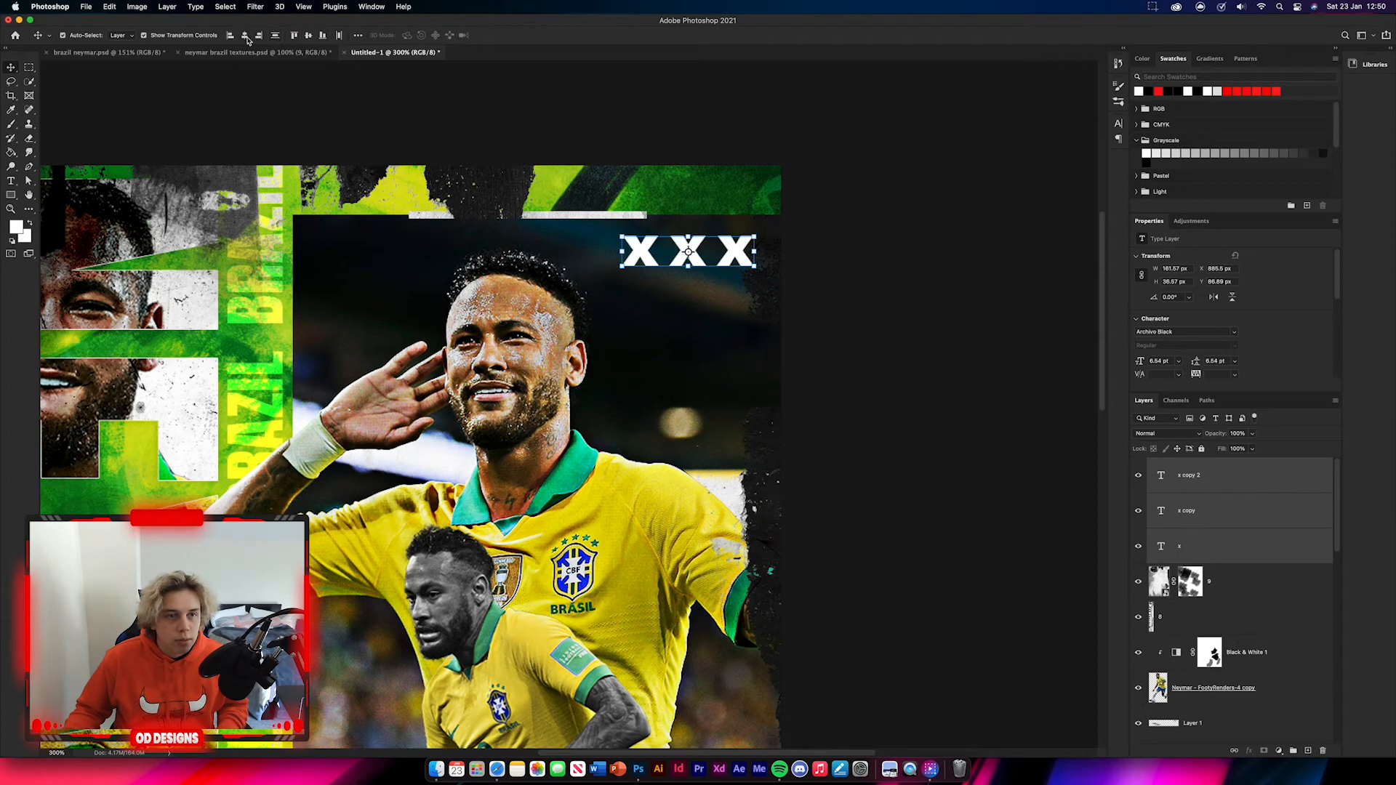
# Step: Duplicate the X row twice below to form a three-by-three grid and put each row in its own group
pyautogui.keyDown('alt'); pyautogui.moveTo(688, 252); pyautogui.dragTo(732, 329); pyautogui.keyUp('alt')
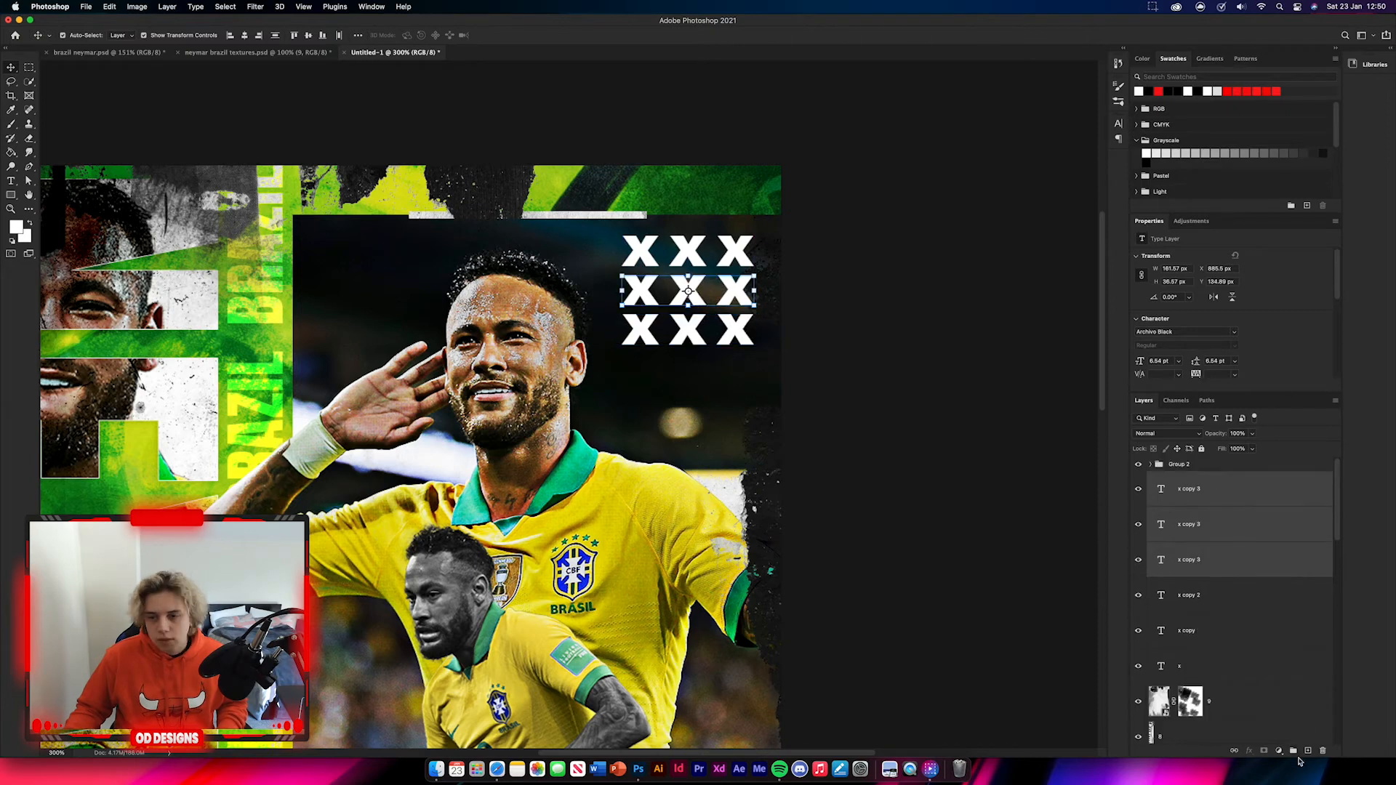
pyautogui.click(1294, 751)
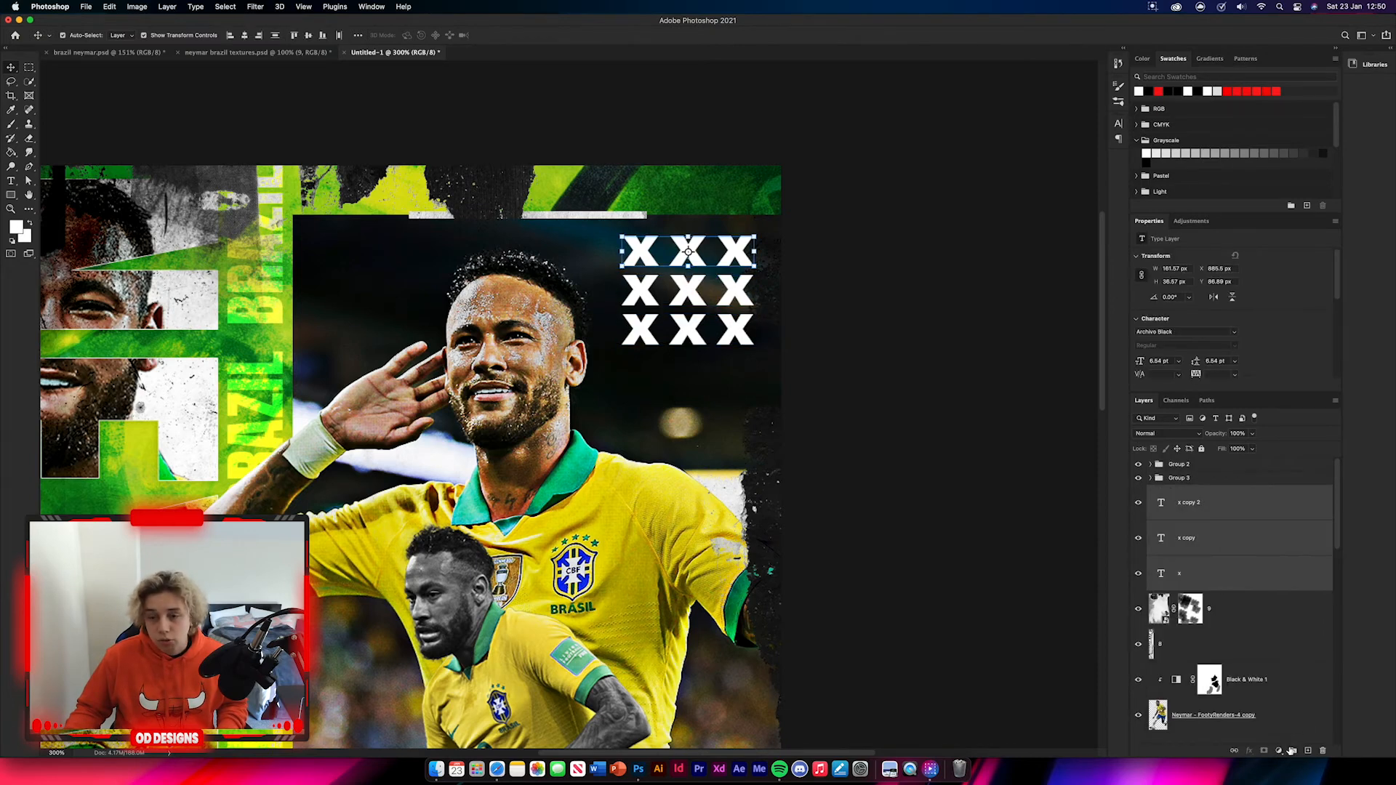
pyautogui.click(1292, 751)
# Step: Hide the leftmost X in the middle row and the two leftmost Xs in the bottom row to form a stepped triangle
pyautogui.click(1151, 478)
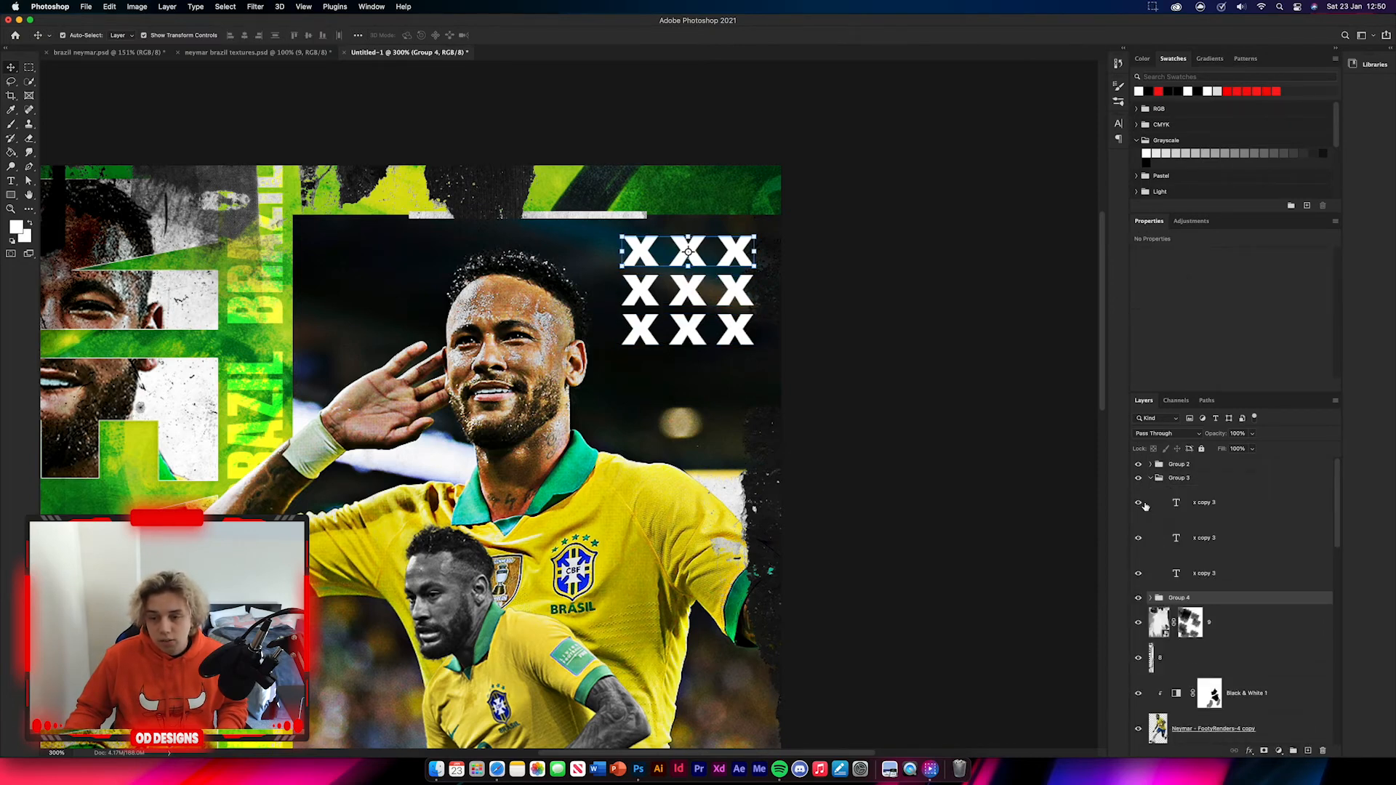
pyautogui.click(1139, 502)
pyautogui.click(1140, 503)
pyautogui.click(1139, 574)
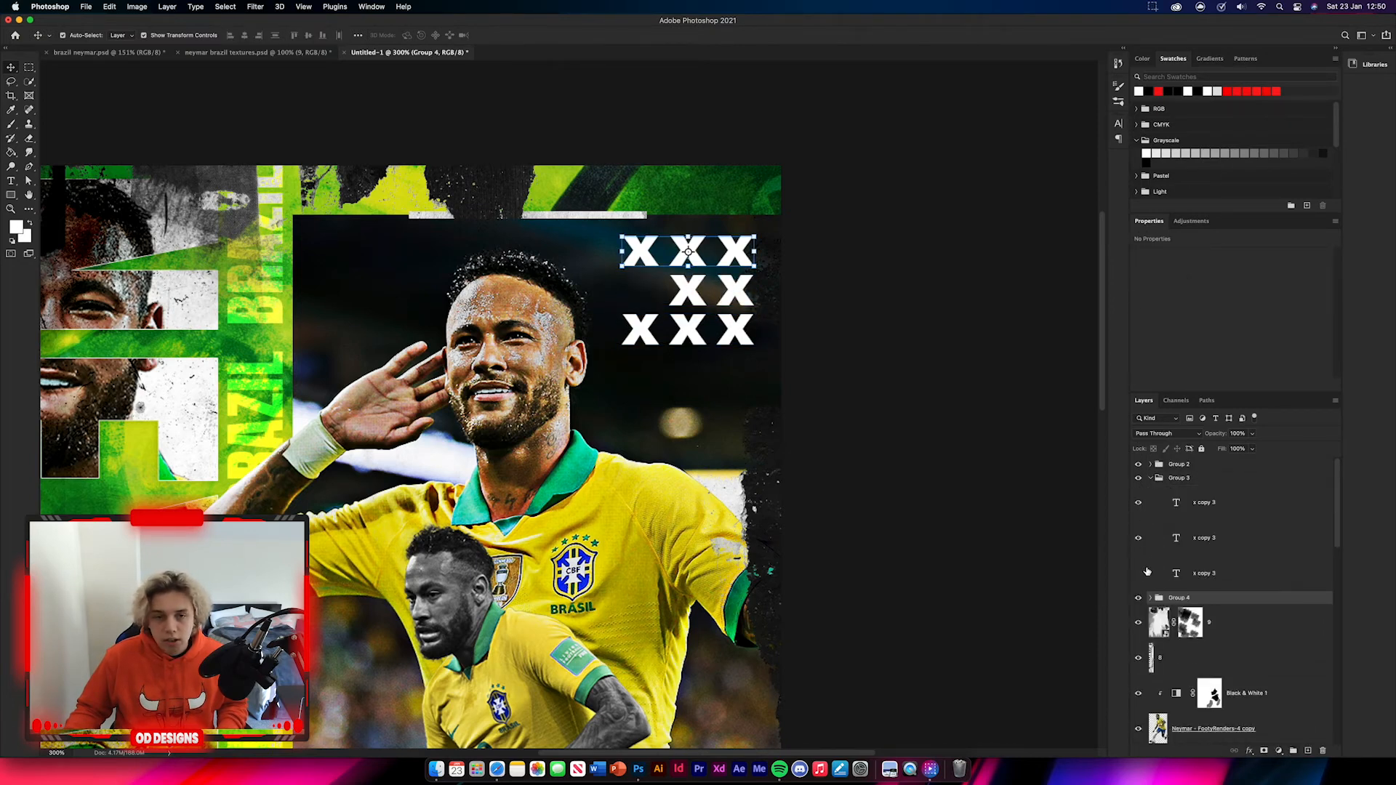
pyautogui.click(1151, 478)
pyautogui.click(1151, 464)
pyautogui.click(1139, 560)
pyautogui.click(1139, 524)
pyautogui.click(862, 359)
pyautogui.click(1139, 464)
pyautogui.click(1139, 464)
pyautogui.click(1151, 464)
# Step: Select all three X row groups and lower their fill to 0%
pyautogui.click(1227, 466)
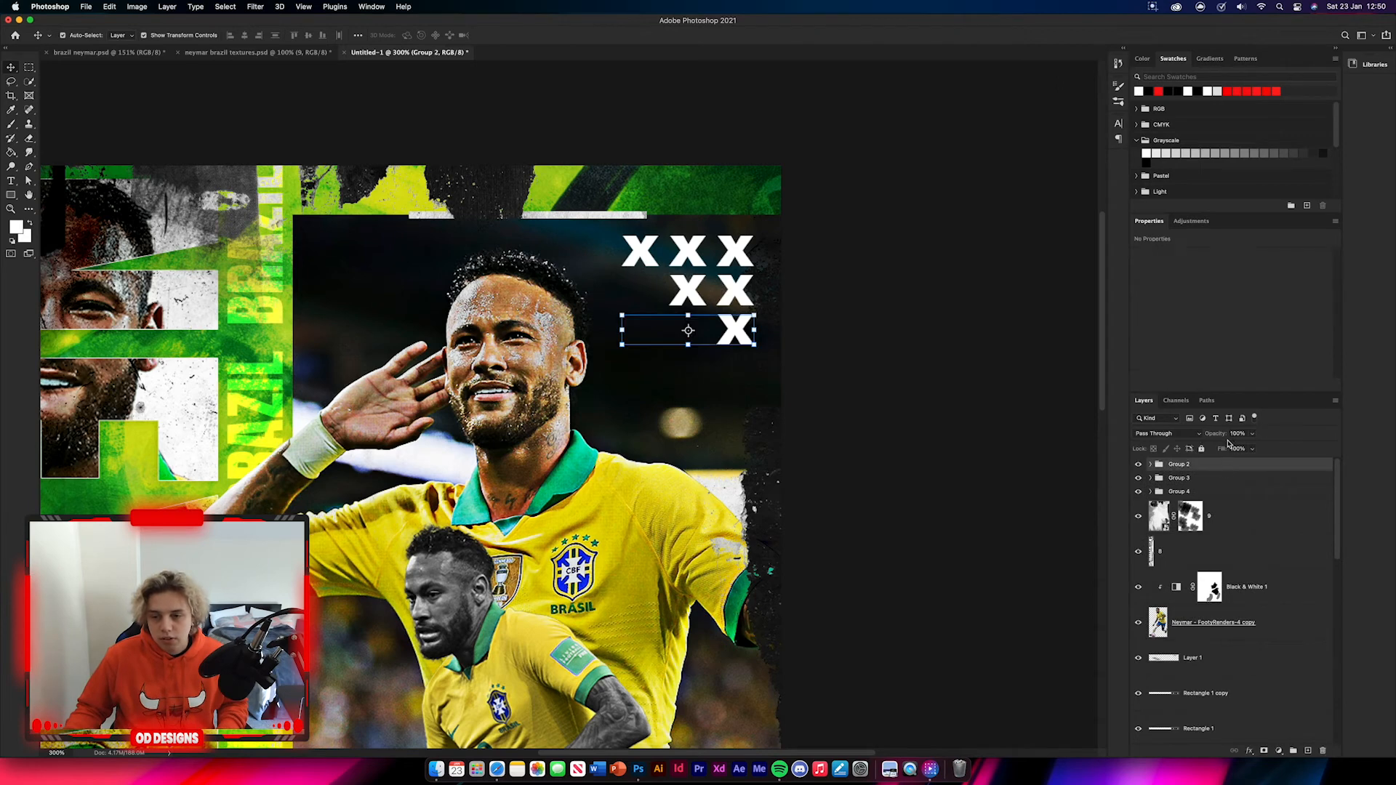
pyautogui.keyDown('shift'); pyautogui.click(1225, 492); pyautogui.keyUp('shift')
pyautogui.moveTo(1223, 450); pyautogui.dragTo(710, 440)
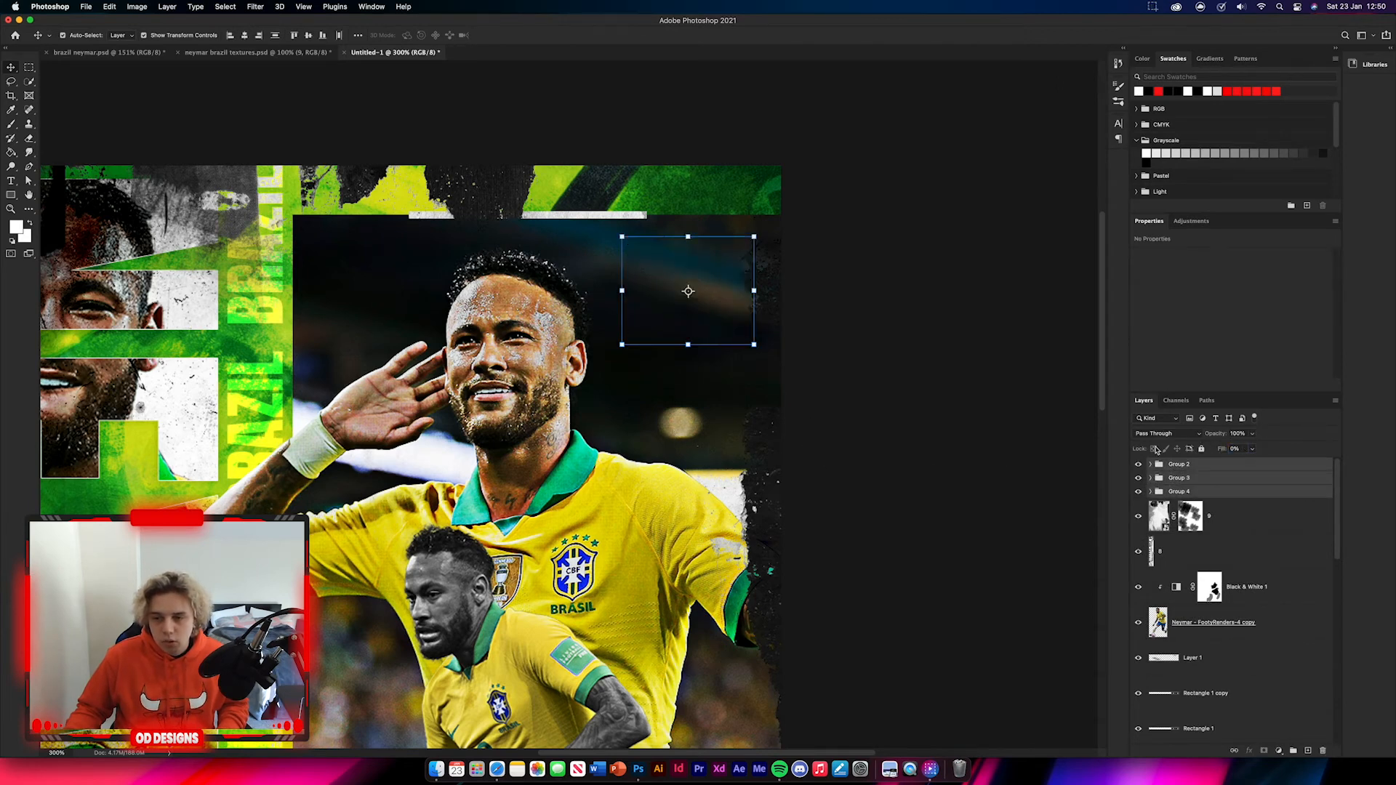
pyautogui.doubleClick(1202, 468)
pyautogui.click(981, 280)
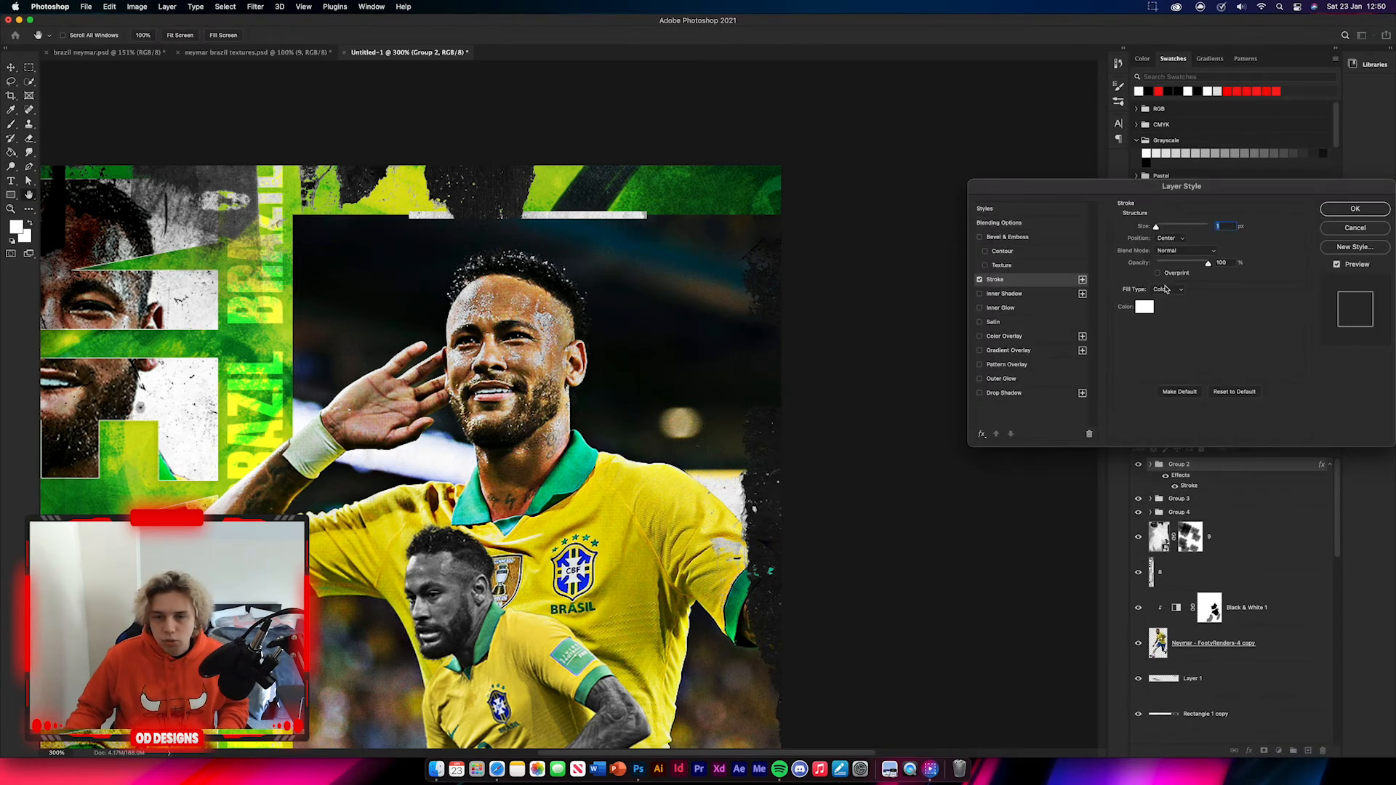
pyautogui.press('Escape')
# Step: Outline the bottom X row group with a 1 px white centered stroke
pyautogui.doubleClick(1214, 468)
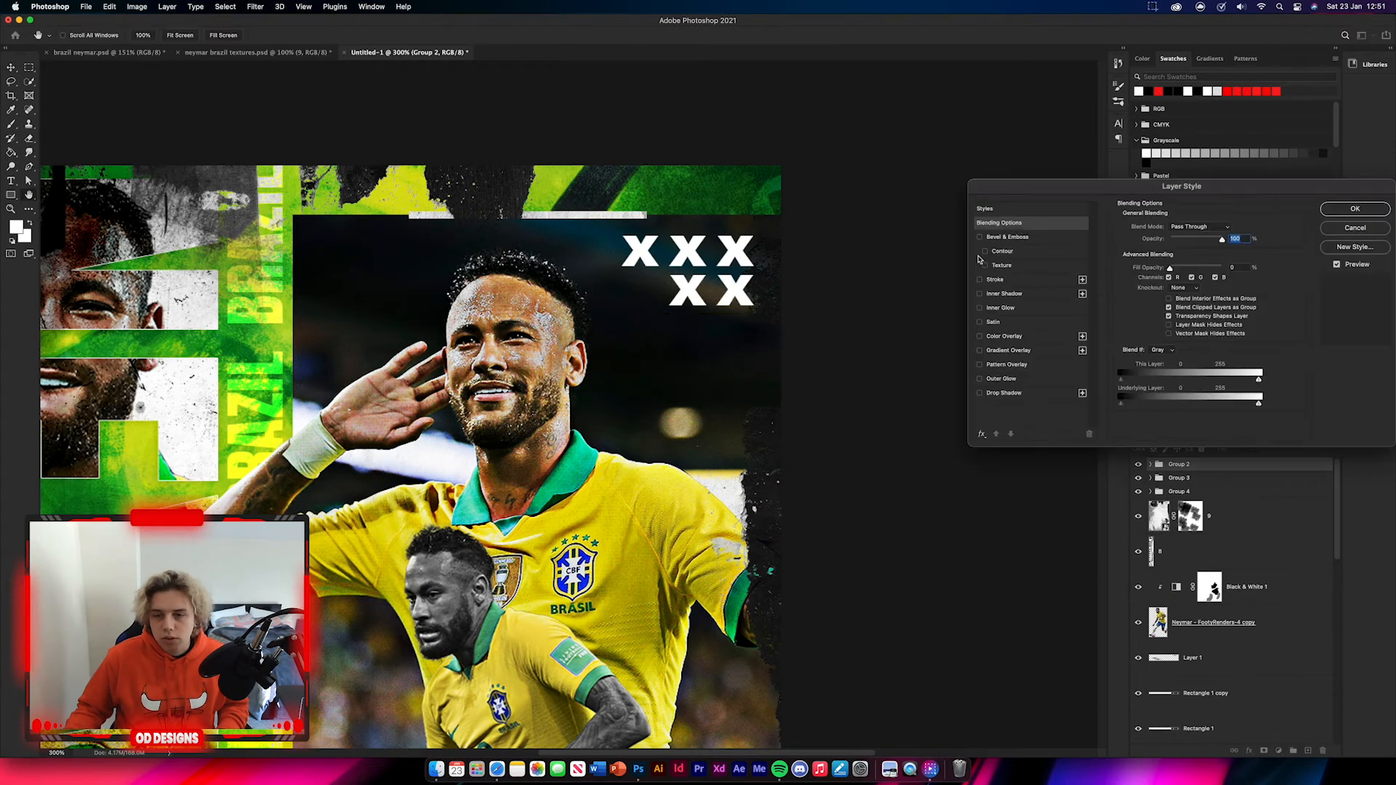
pyautogui.click(981, 279)
pyautogui.press('Return')
# Step: Set the middle X row group's fill to 0% and outline it with the same 1 px white stroke
pyautogui.click(1206, 499)
pyautogui.moveTo(1222, 449); pyautogui.dragTo(994, 426)
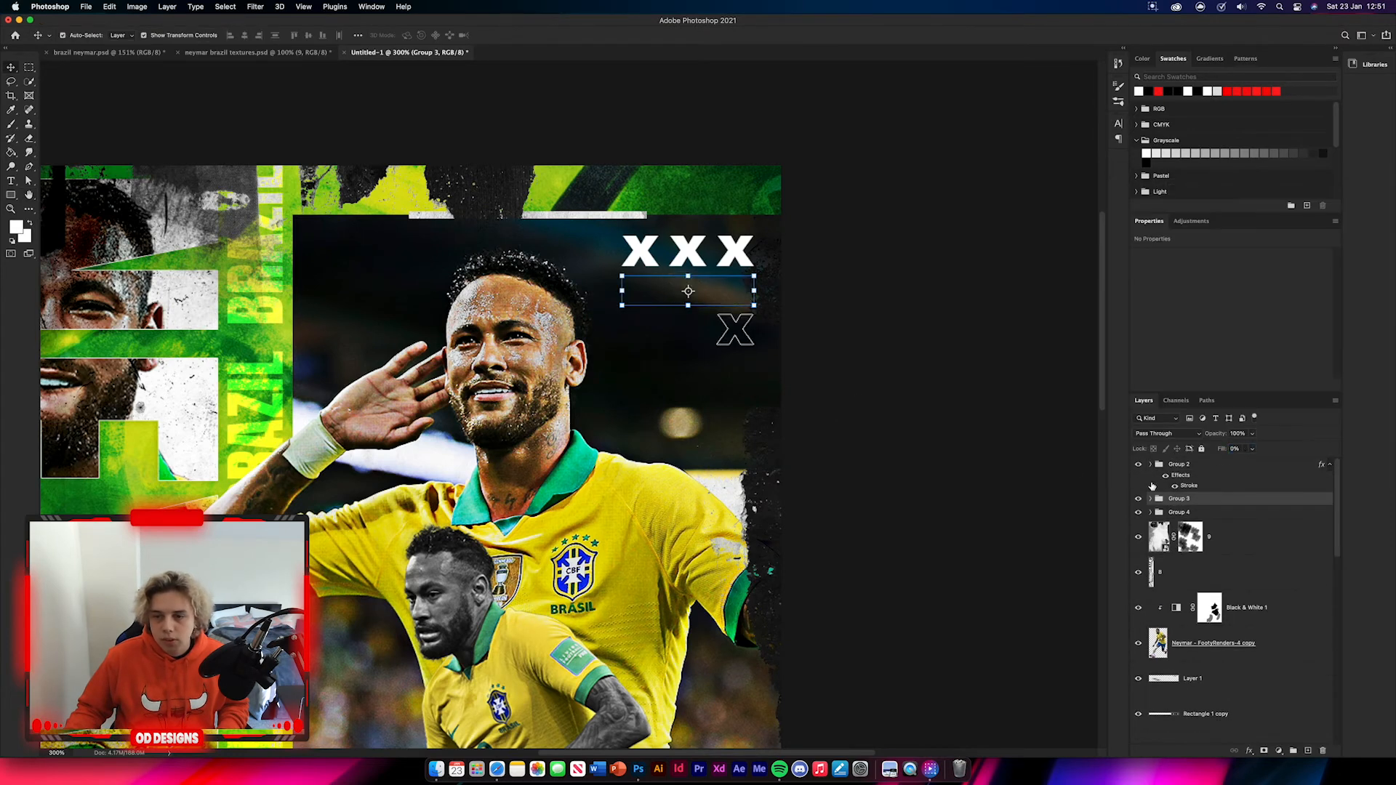
pyautogui.doubleClick(1207, 500)
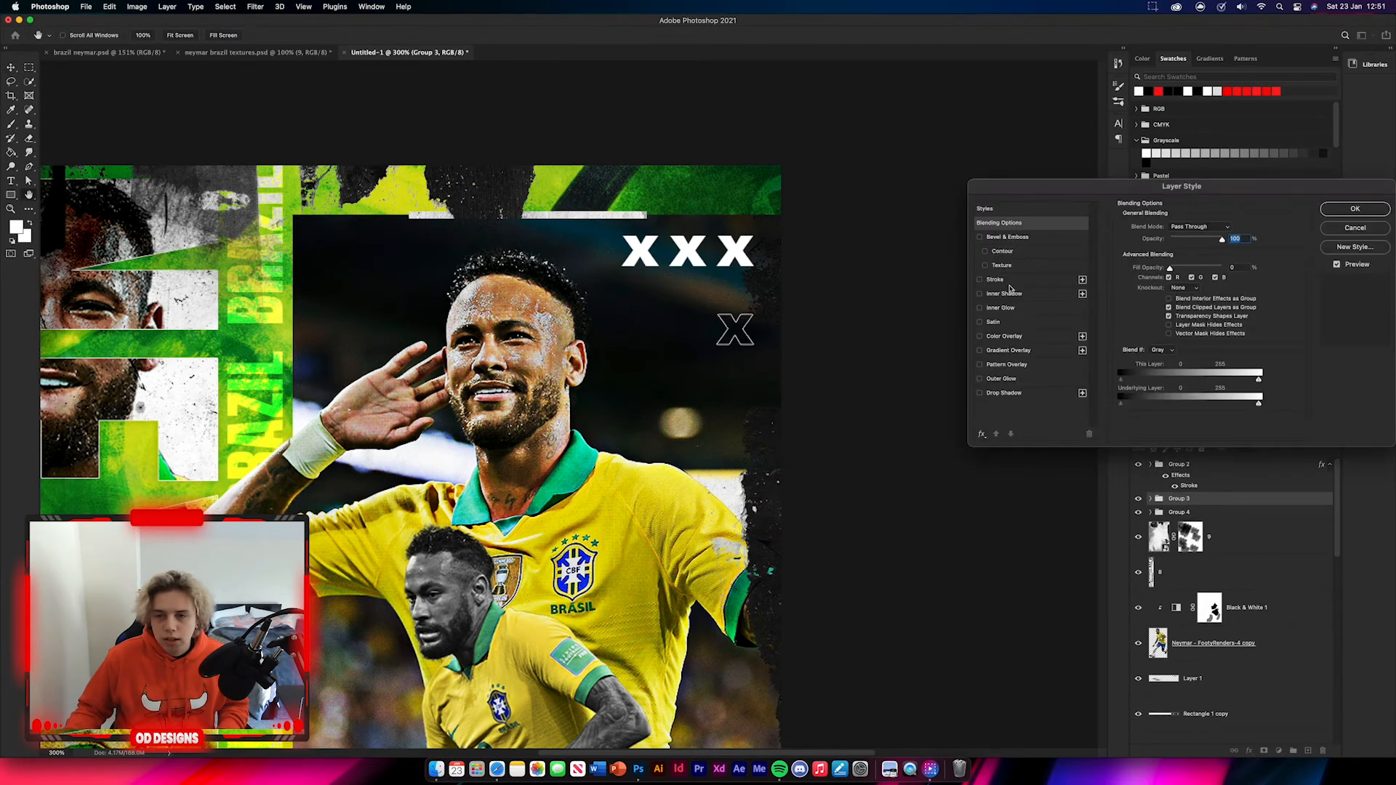
pyautogui.click(1008, 280)
pyautogui.click(1355, 208)
# Step: Outline the top X row group with a 1 px white stroke and set its fill to 0%
pyautogui.doubleClick(1207, 534)
pyautogui.click(1009, 280)
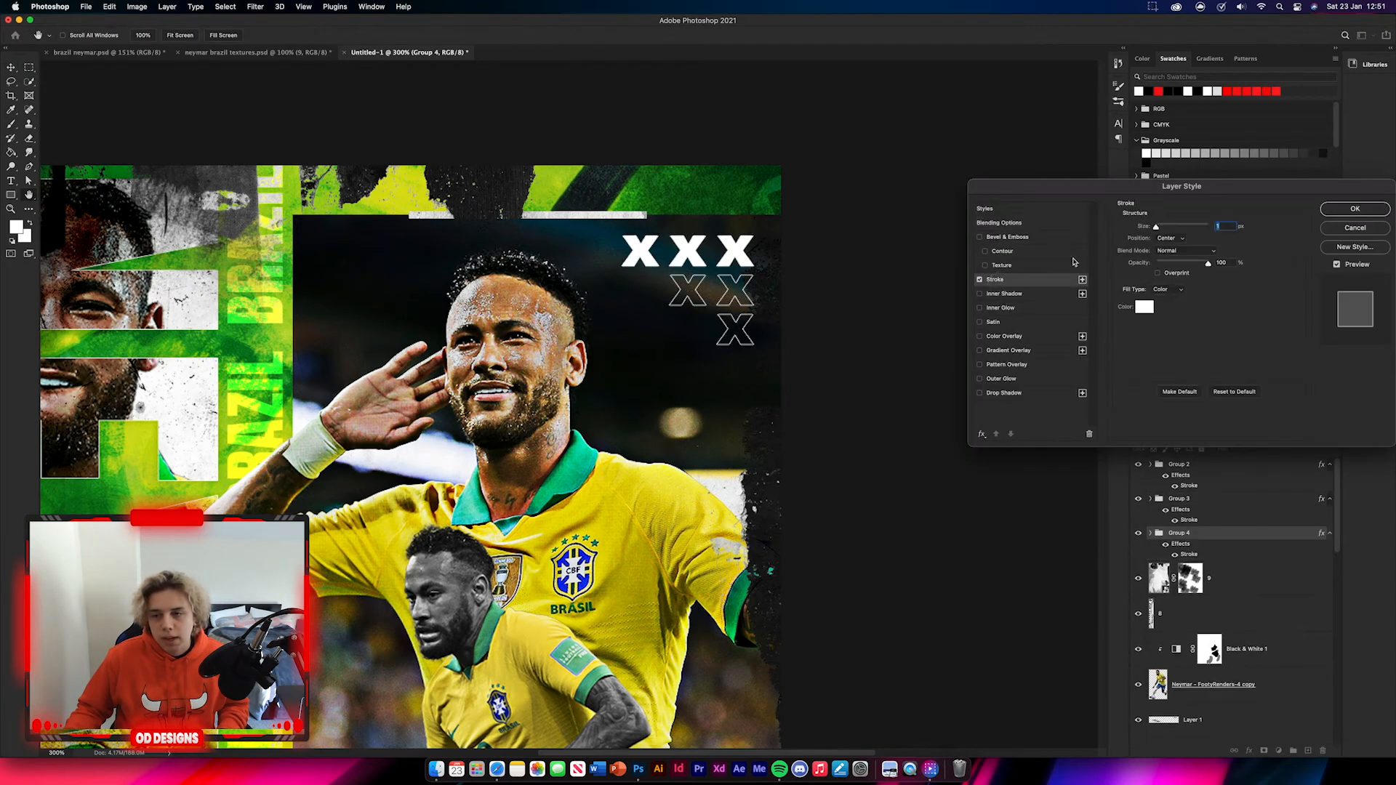
pyautogui.click(1368, 207)
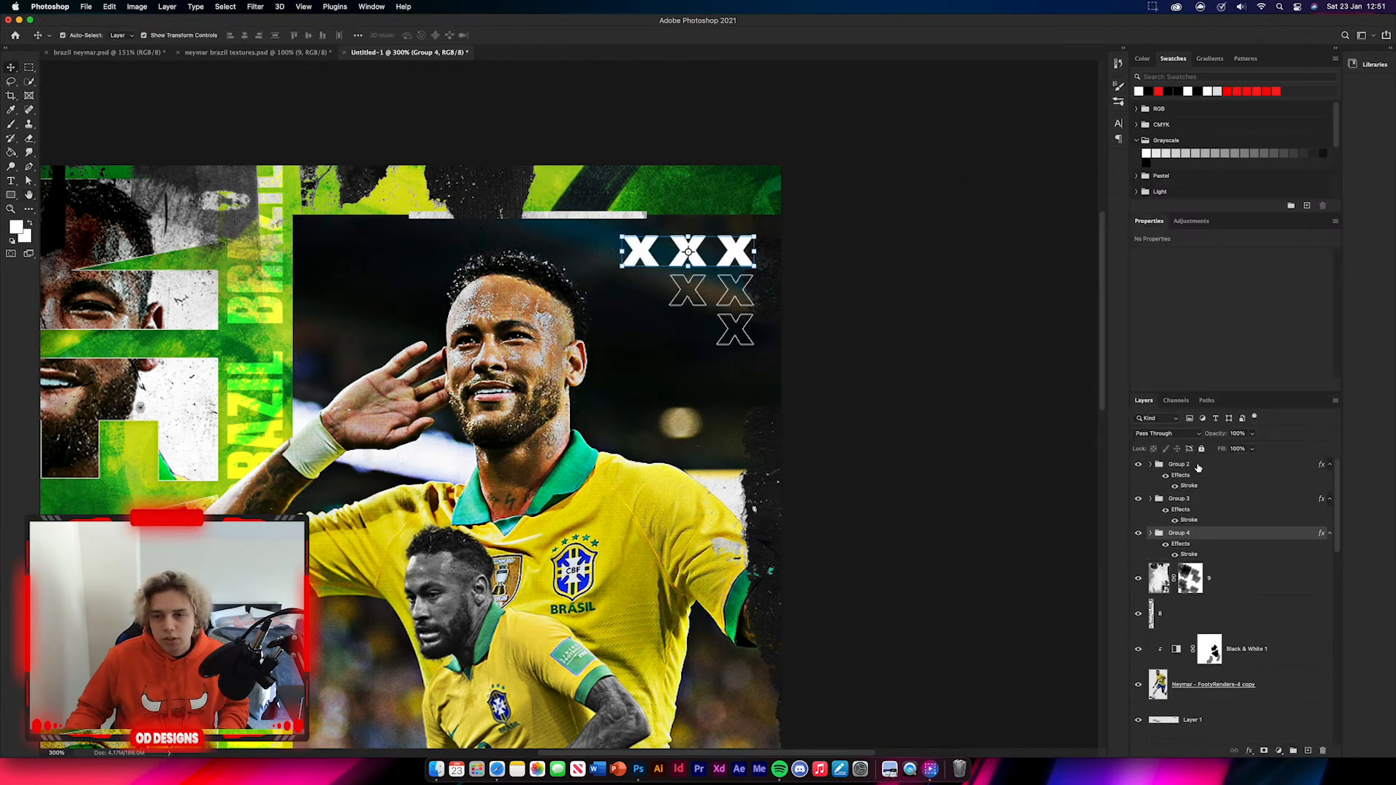
pyautogui.click(926, 467)
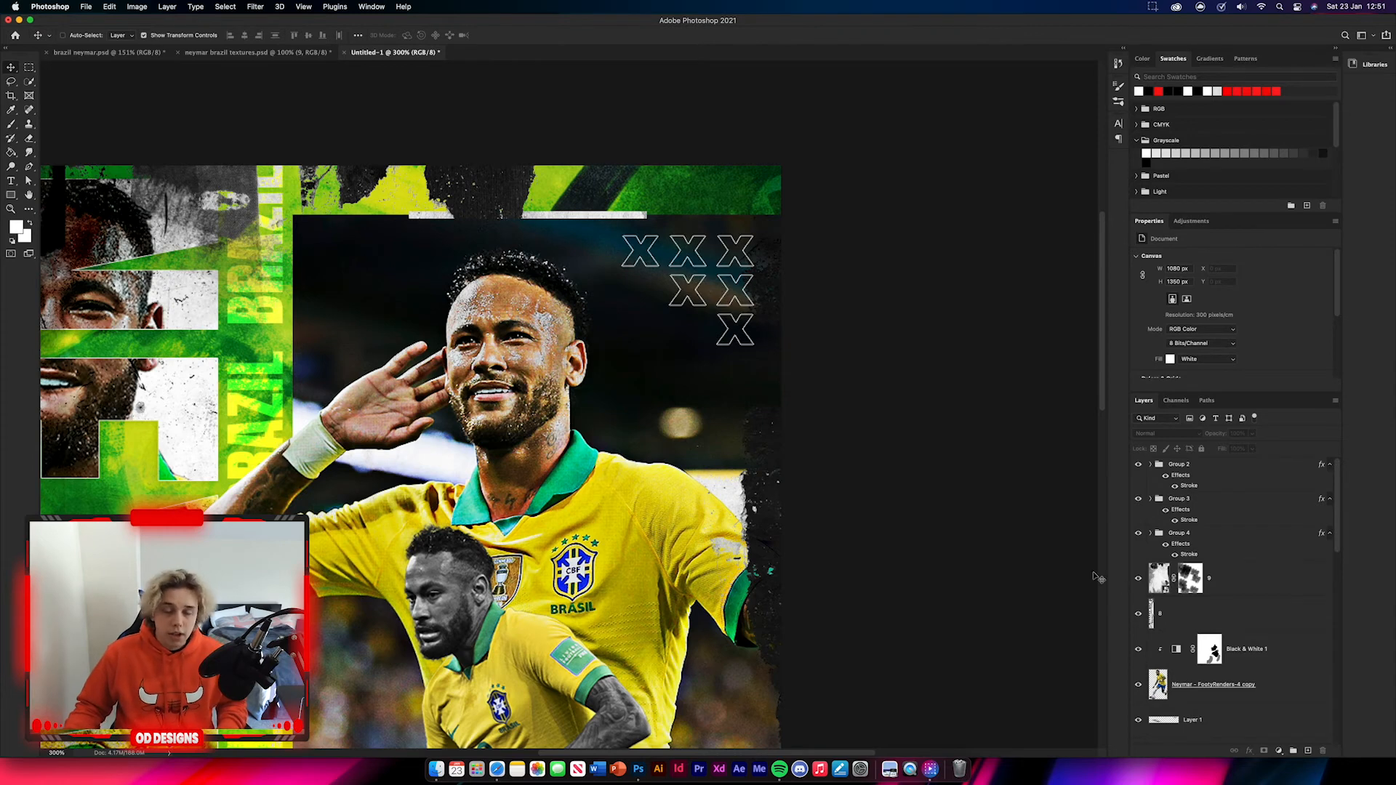
# Step: Combine the three outlined X row groups into one group named "small x"
pyautogui.press('super+minus')
pyautogui.click(1258, 468)
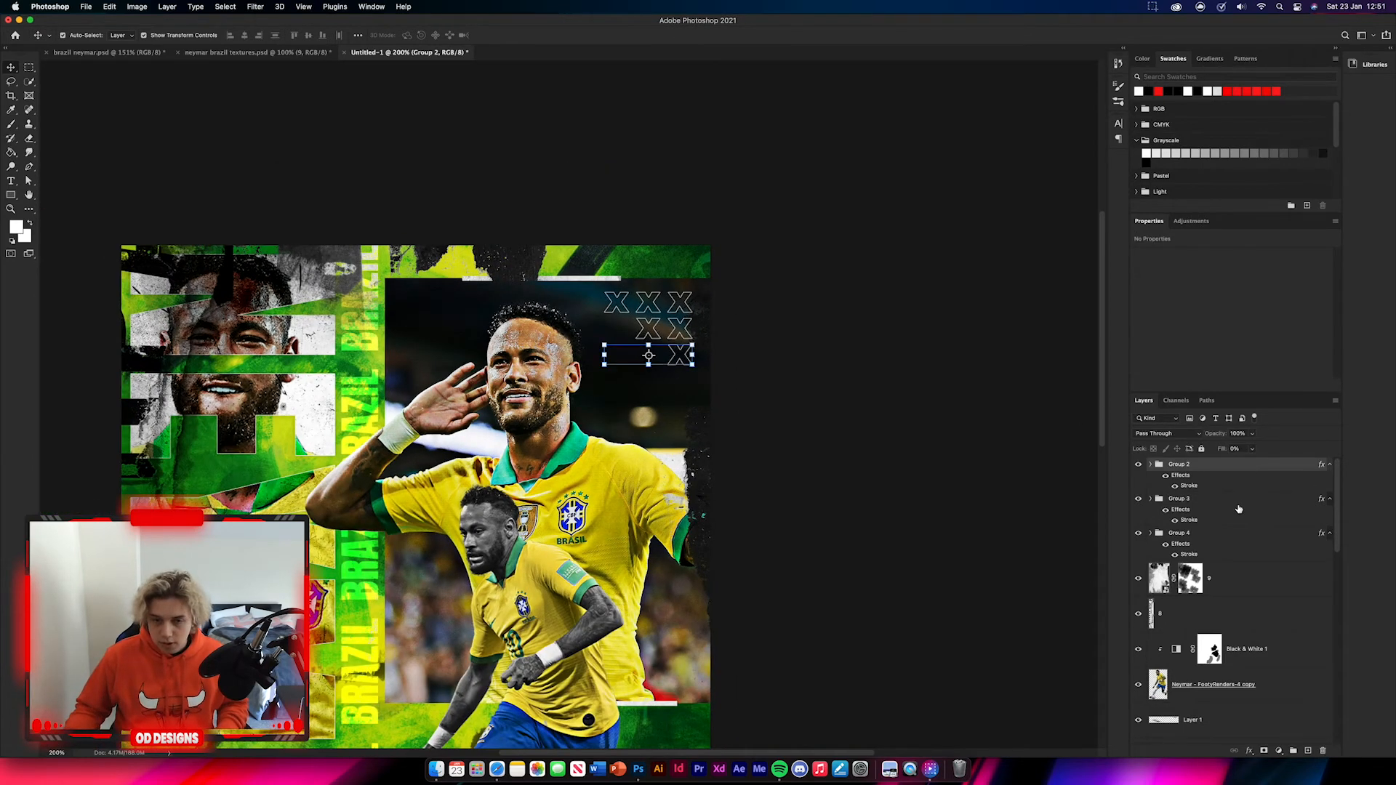
pyautogui.keyDown('shift'); pyautogui.click(1241, 533); pyautogui.keyUp('shift')
pyautogui.click(1293, 752)
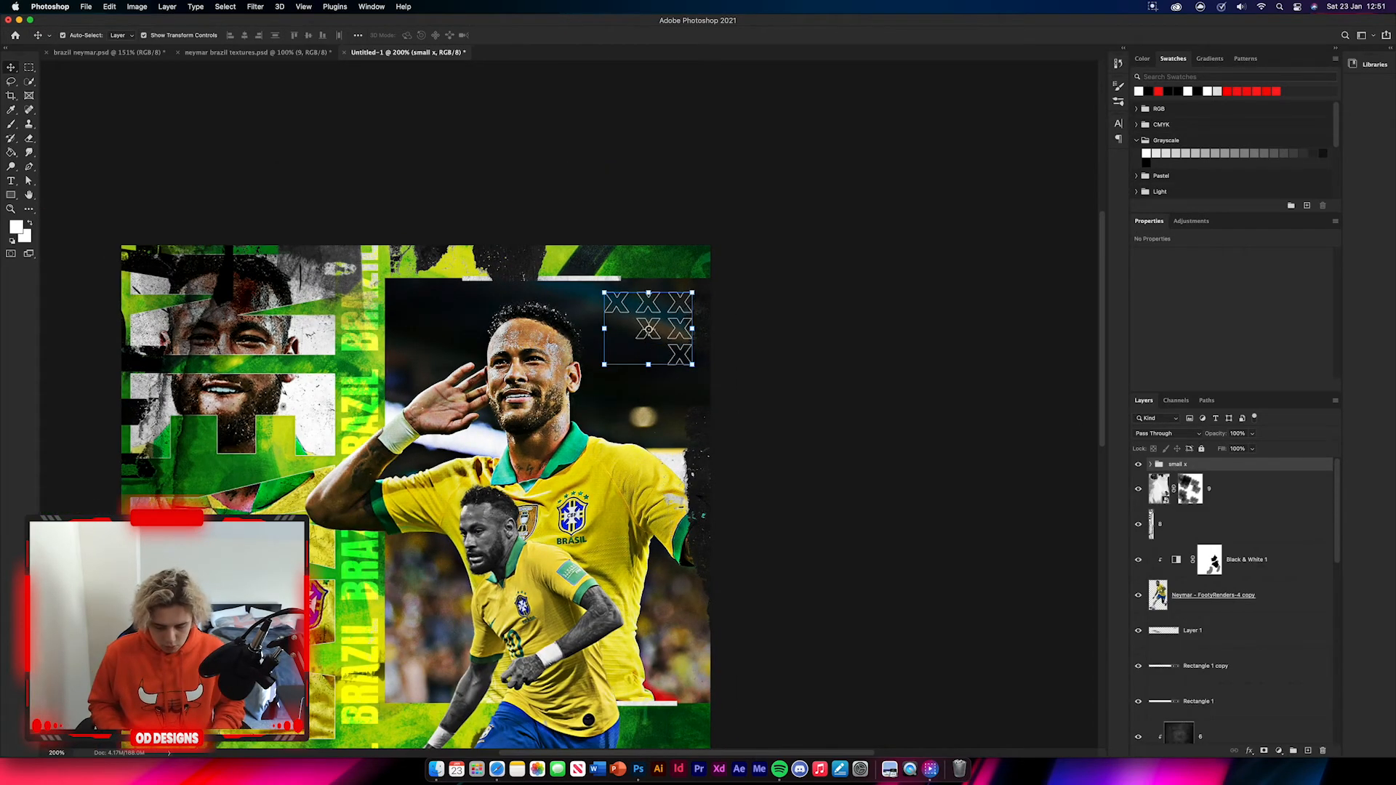
# Step: Add a new white text layer reading "x" over the running player
pyautogui.scroll(-5, 760, 700)
pyautogui.hscroll(-2, 760, 700)
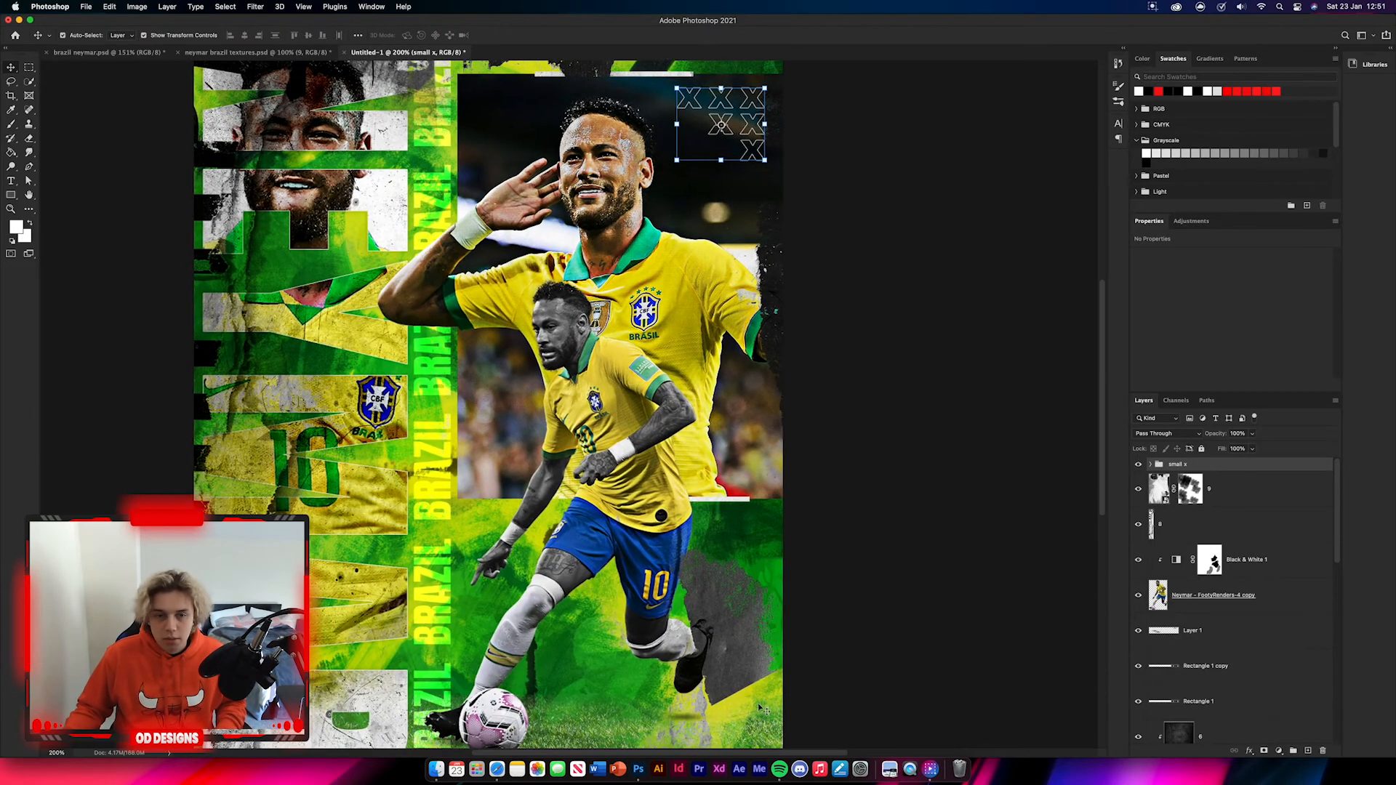
pyautogui.click(713, 337)
pyautogui.write('x')
pyautogui.click(12, 68)
# Step: Rotate the large X by -90° and build a grouped vertical stack of three, cropped by the poster's right edge
pyautogui.press('super+t')
pyautogui.moveTo(677, 118); pyautogui.dragTo(658, 433)
pyautogui.moveTo(658, 433); pyautogui.dragTo(642, 399)
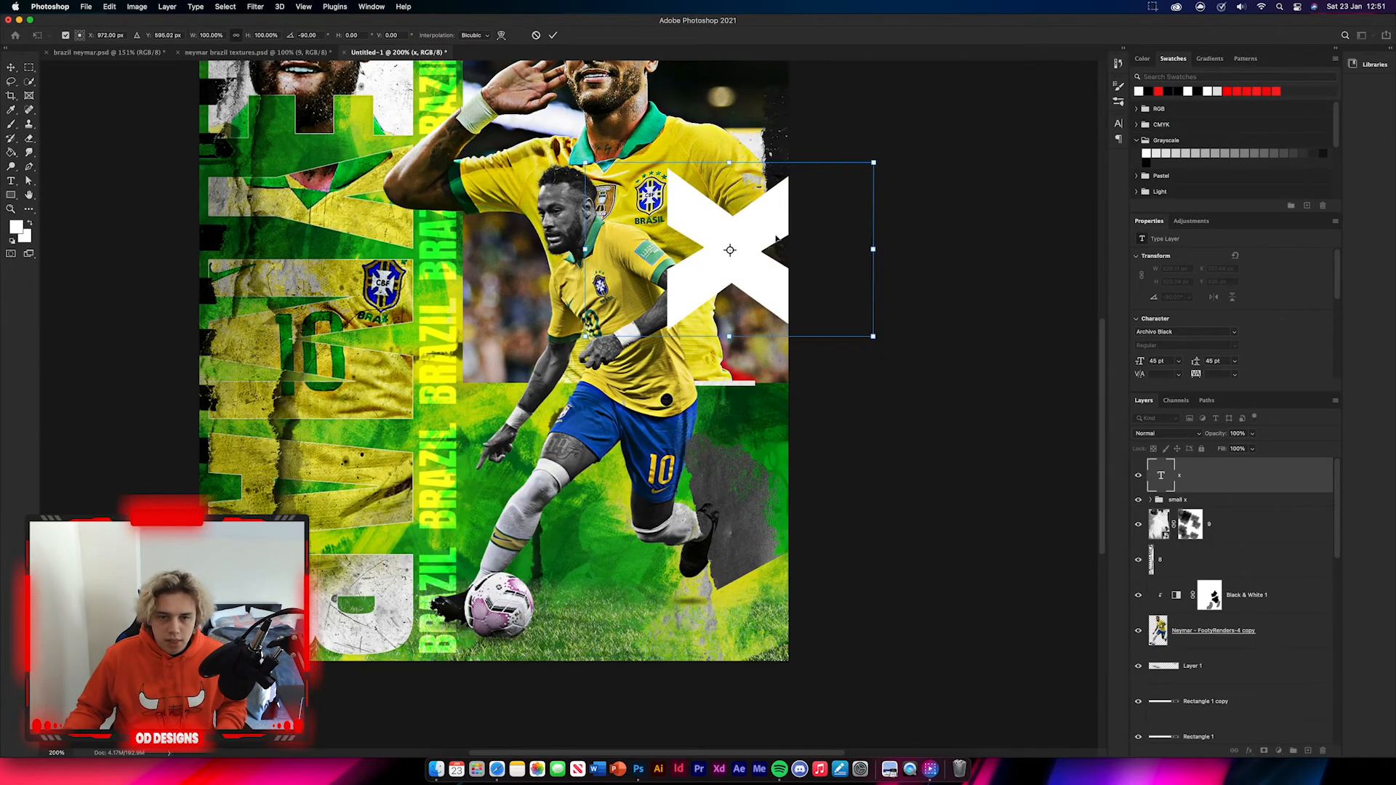
pyautogui.moveTo(776, 239); pyautogui.dragTo(777, 449)
pyautogui.click(552, 36)
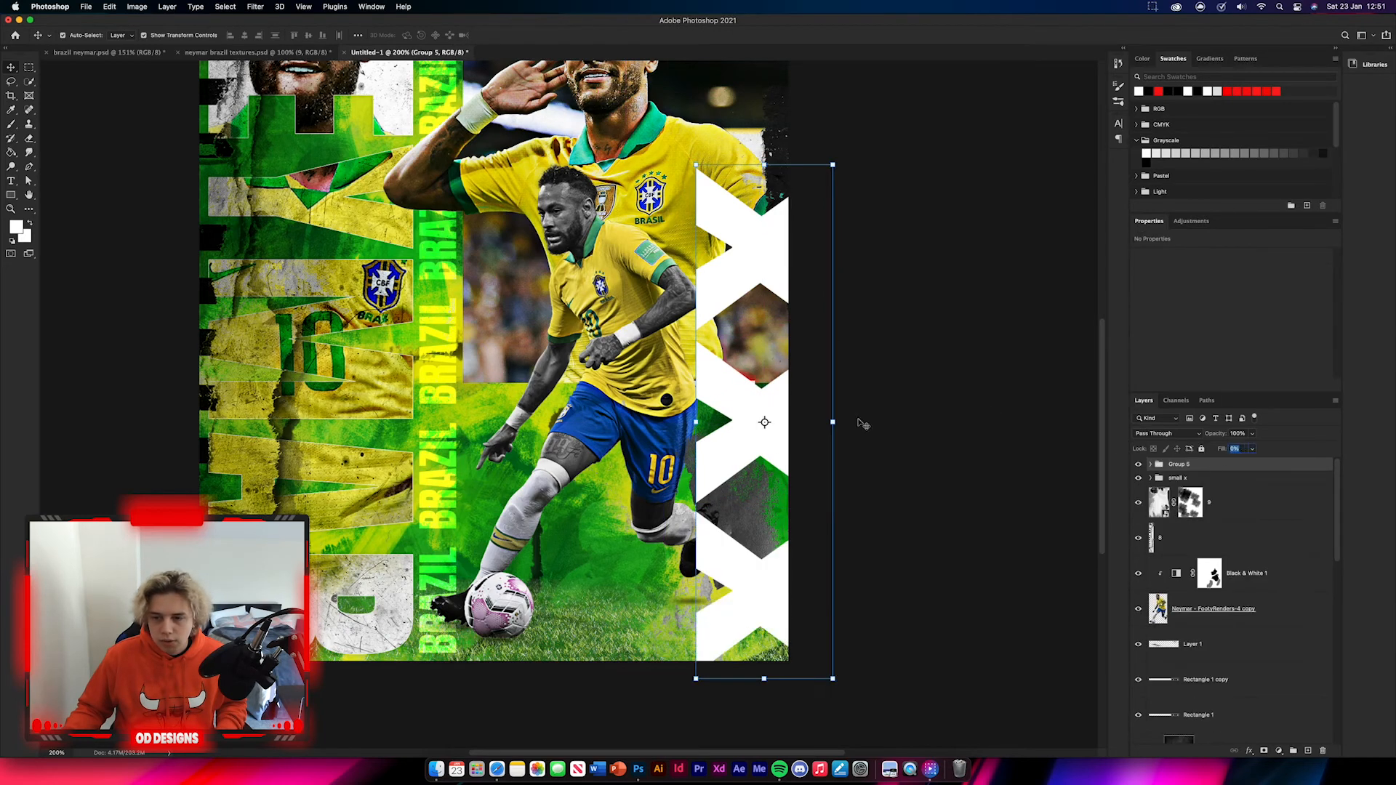
# Step: Set the large X group's fill to 0% and outline it with a 2 px white stroke
pyautogui.doubleClick(1199, 463)
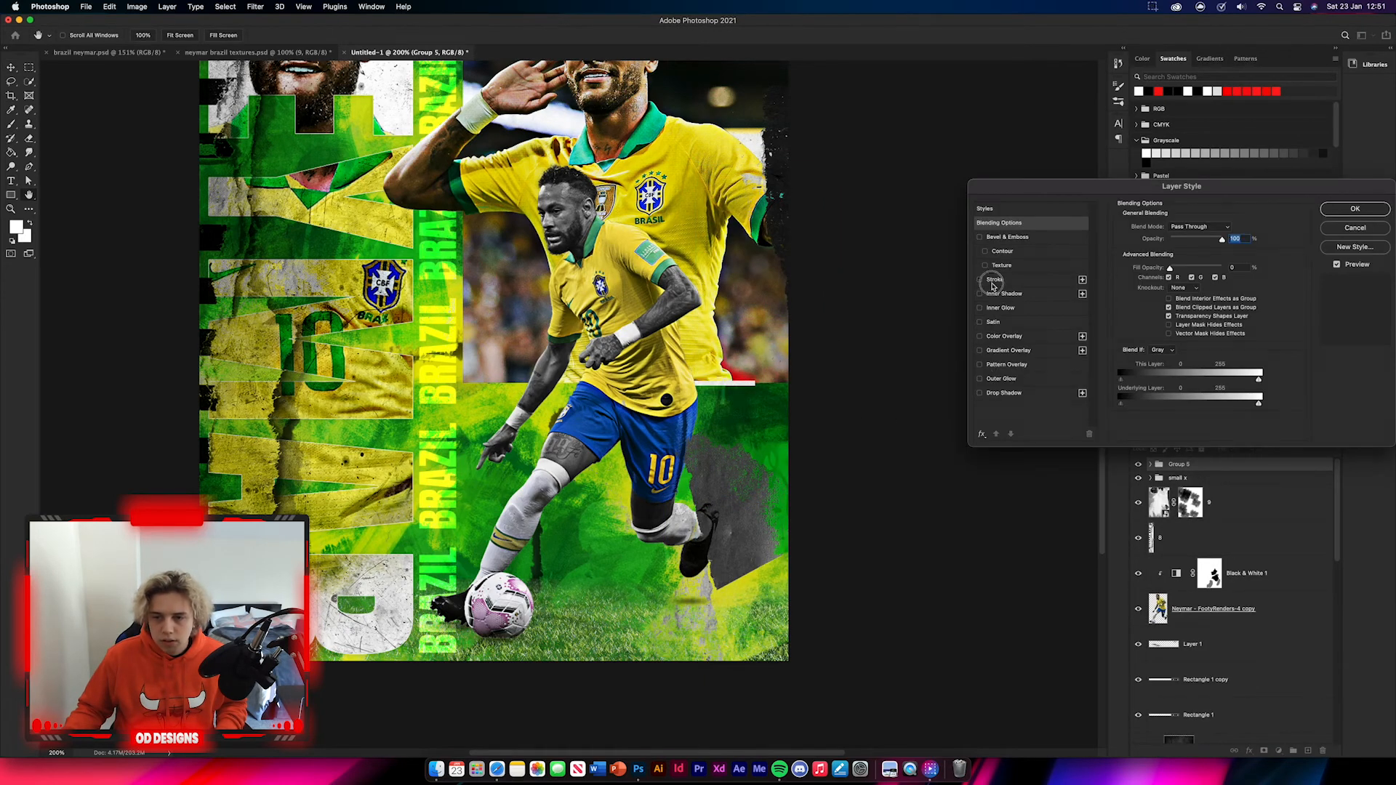
pyautogui.click(994, 281)
pyautogui.write('2')
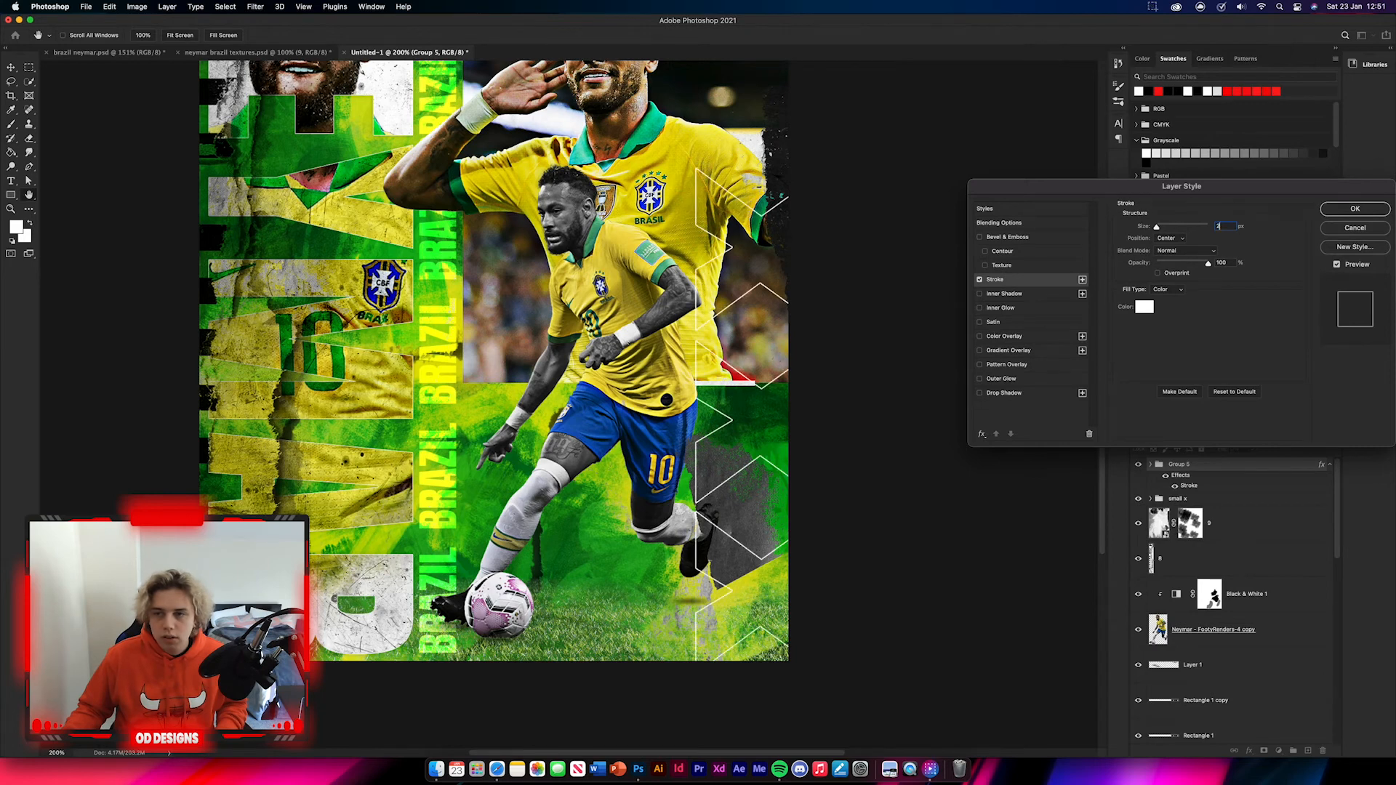
pyautogui.click(1369, 214)
# Step: Move the outlined large X stack slightly up along the poster's right edge
pyautogui.hotkey('ctrl', 't')
pyautogui.moveTo(749, 237); pyautogui.dragTo(750, 196)
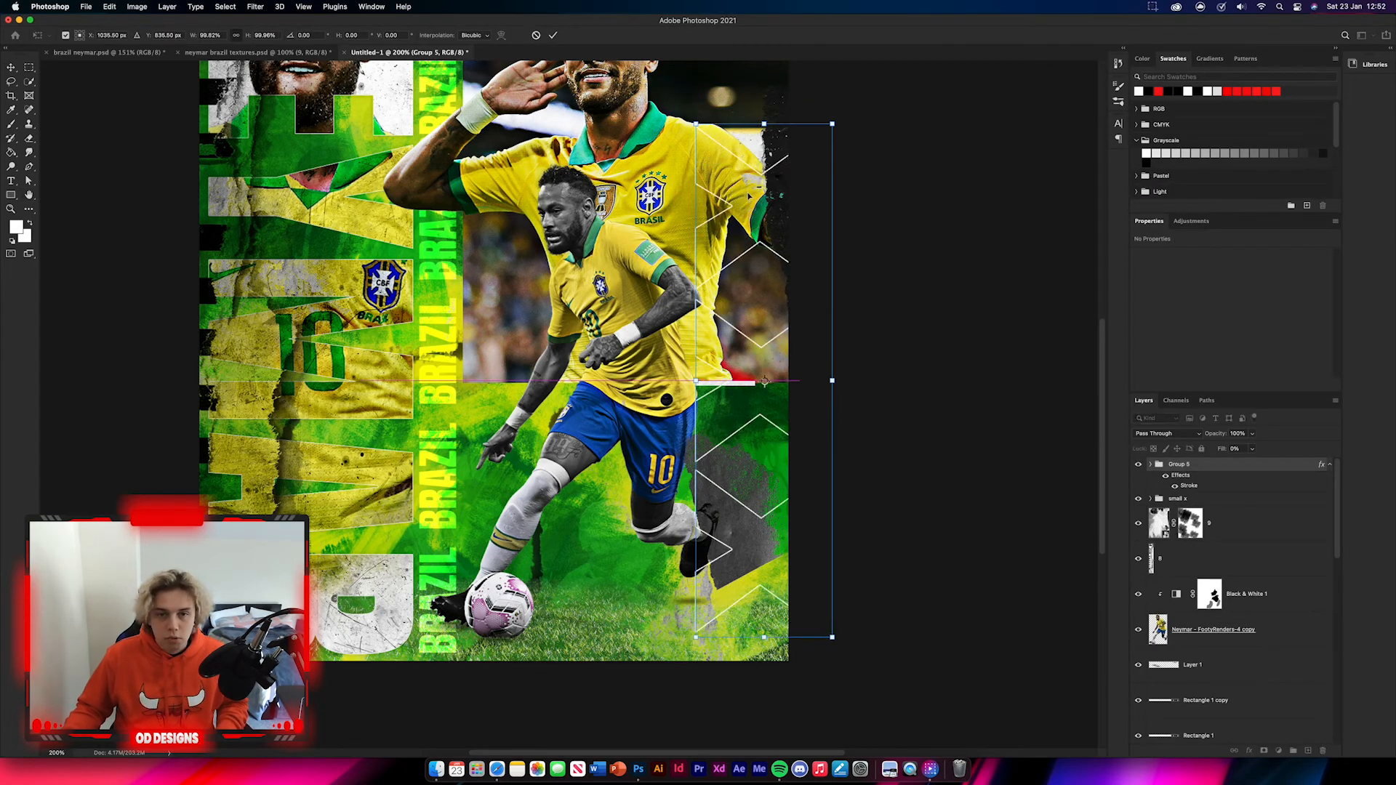
pyautogui.press('Return')
pyautogui.press('super+1')
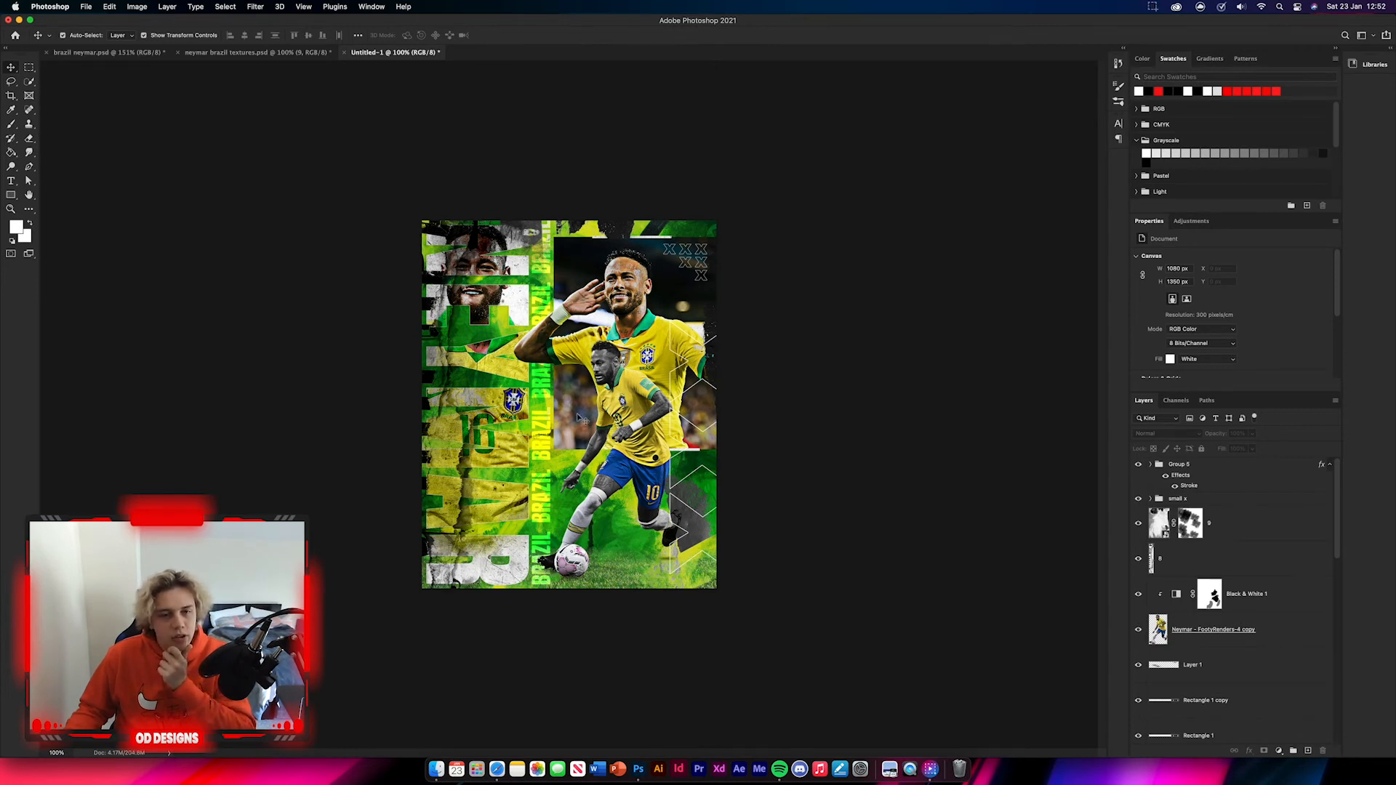
# Step: Bring the striped "rectangle" layer from the neymar brazil textures document into the poster
pyautogui.click(277, 55)
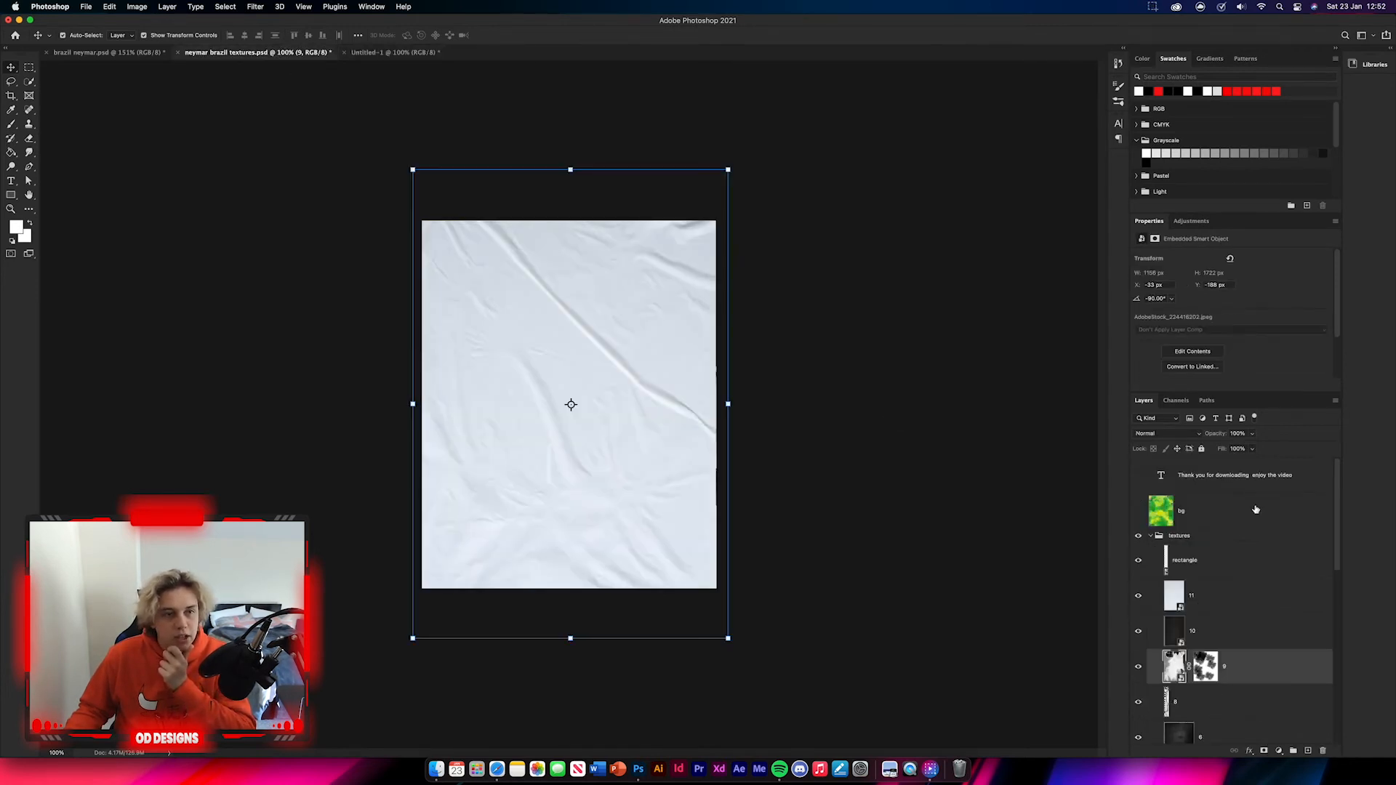
pyautogui.click(1194, 558)
pyautogui.moveTo(1247, 569); pyautogui.dragTo(618, 338)
pyautogui.press('super+plus')
pyautogui.press('super+plus')
pyautogui.press('super+plus')
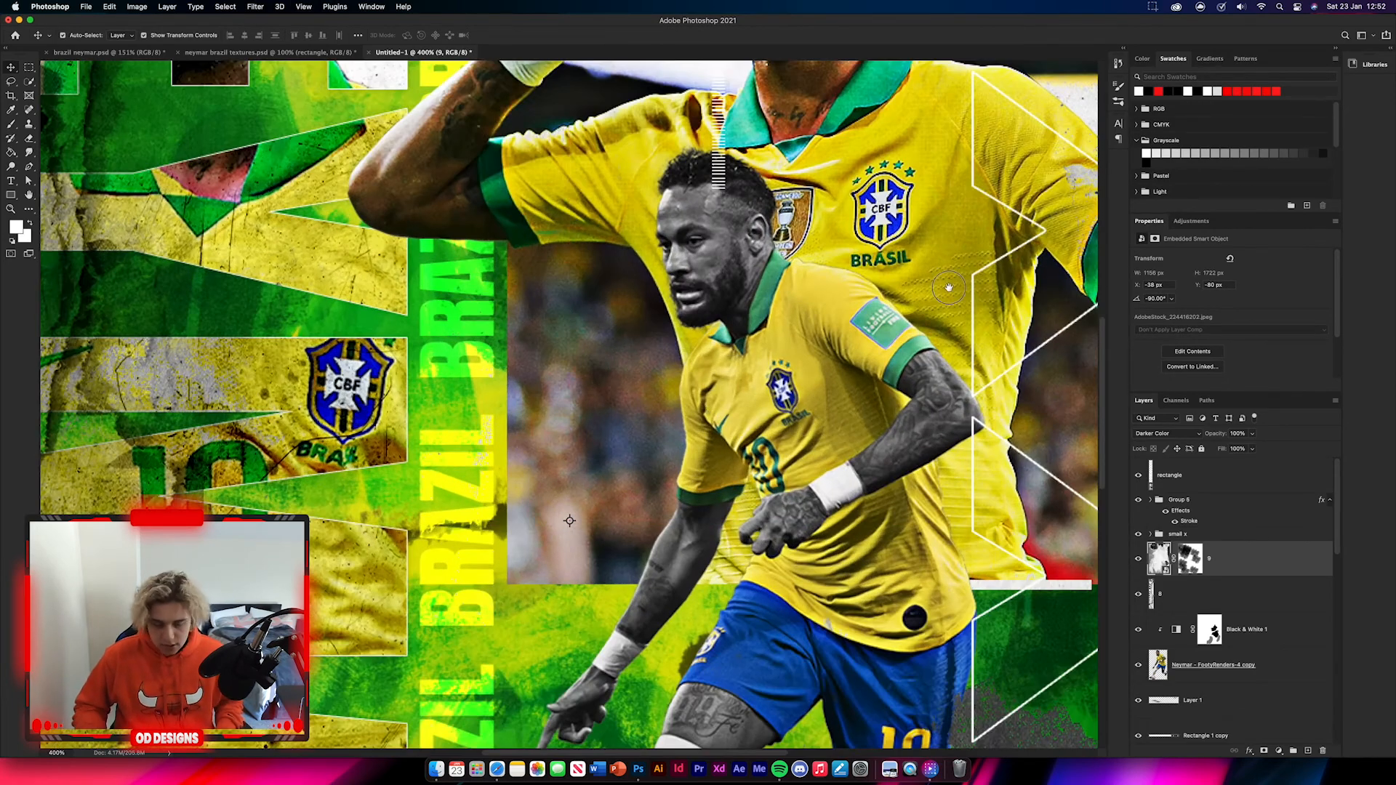
# Step: Place the striped rectangle vertically in the photo's upper left corner and set its blend mode to Overlay
pyautogui.scroll(5, 949, 292)
pyautogui.click(1193, 474)
pyautogui.press('super+t')
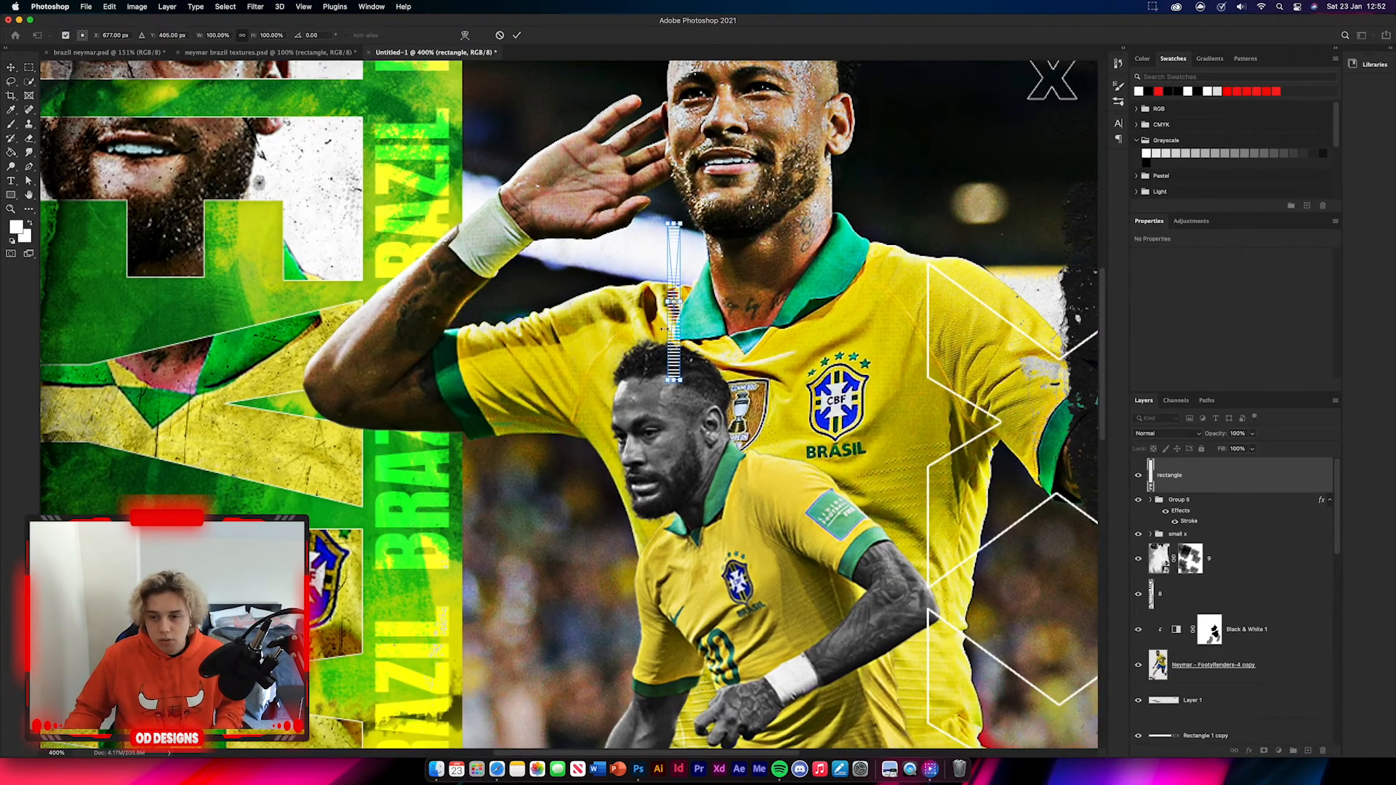
pyautogui.scroll(5, 686, 504)
pyautogui.moveTo(686, 504); pyautogui.dragTo(492, 207)
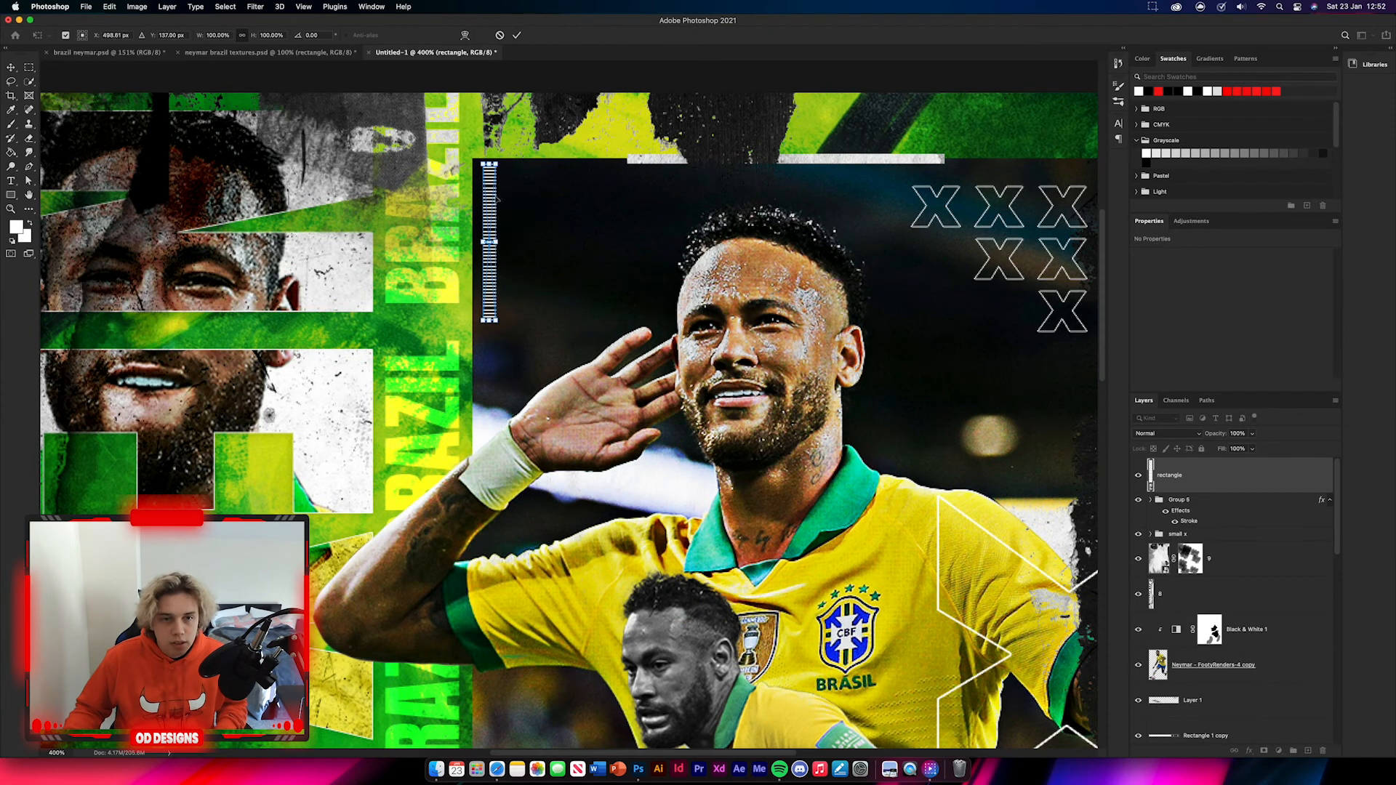
pyautogui.click(517, 35)
pyautogui.click(1167, 433)
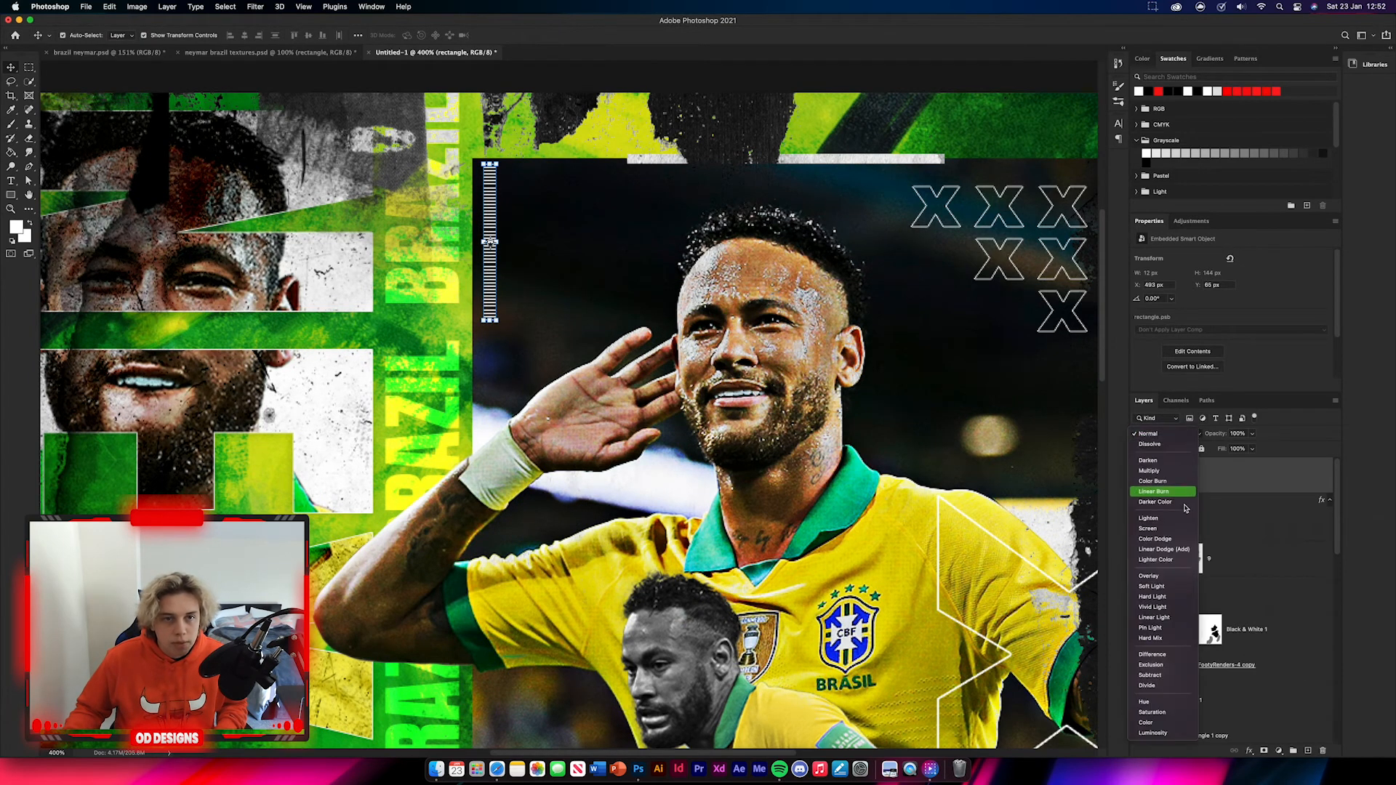
pyautogui.click(1157, 563)
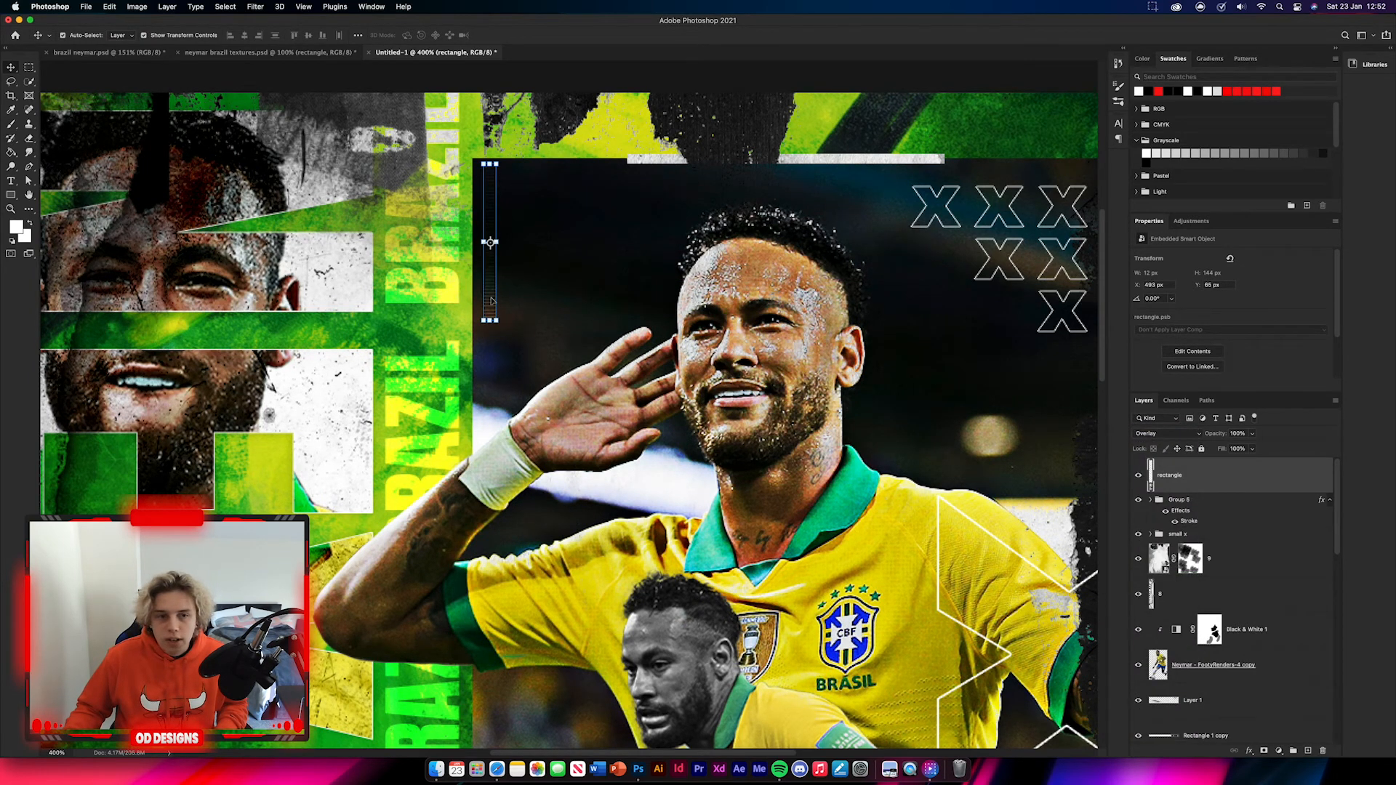
# Step: Duplicate the striped rectangle, rotate it 90° into the photo's lower left corner, and layer it behind the player cutout
pyautogui.press('super+j')
pyautogui.press('super+t')
pyautogui.scroll(-4, 501, 219)
pyautogui.moveTo(507, 104); pyautogui.dragTo(585, 302)
pyautogui.moveTo(569, 276); pyautogui.dragTo(569, 336)
pyautogui.click(513, 36)
pyautogui.moveTo(1222, 491); pyautogui.dragTo(1229, 658)
pyautogui.click(1017, 456)
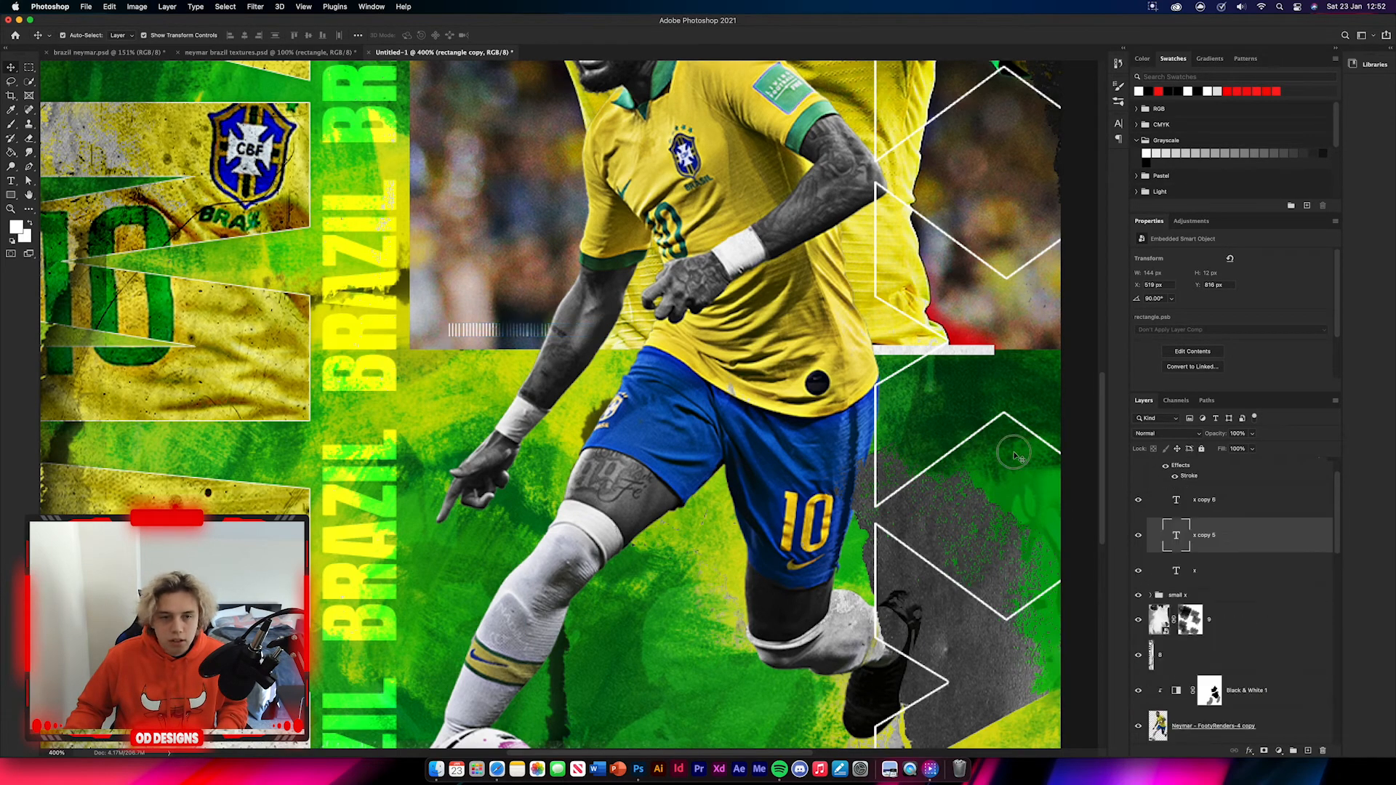
# Step: Draw a white-filled circle about 18 px wide on the grass to the right of the ball
pyautogui.press('super+minus')
pyautogui.press('super+minus')
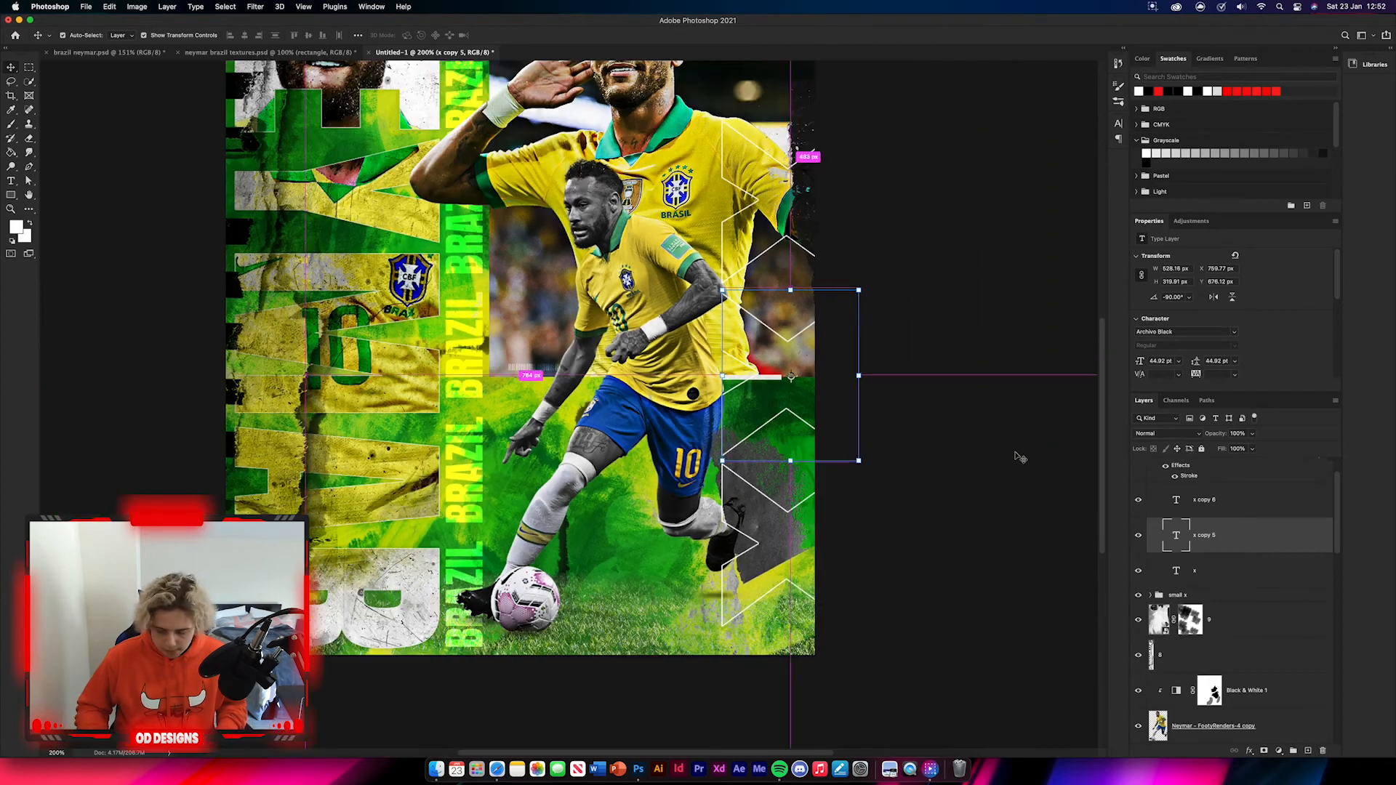
pyautogui.keyDown('super'); pyautogui.click(187, 231); pyautogui.keyUp('super')
pyautogui.press('super+plus')
pyautogui.press('super+plus')
pyautogui.moveTo(405, 448); pyautogui.dragTo(260, 126)
pyautogui.moveTo(11, 195); pyautogui.dragTo(58, 213)
pyautogui.click(121, 35)
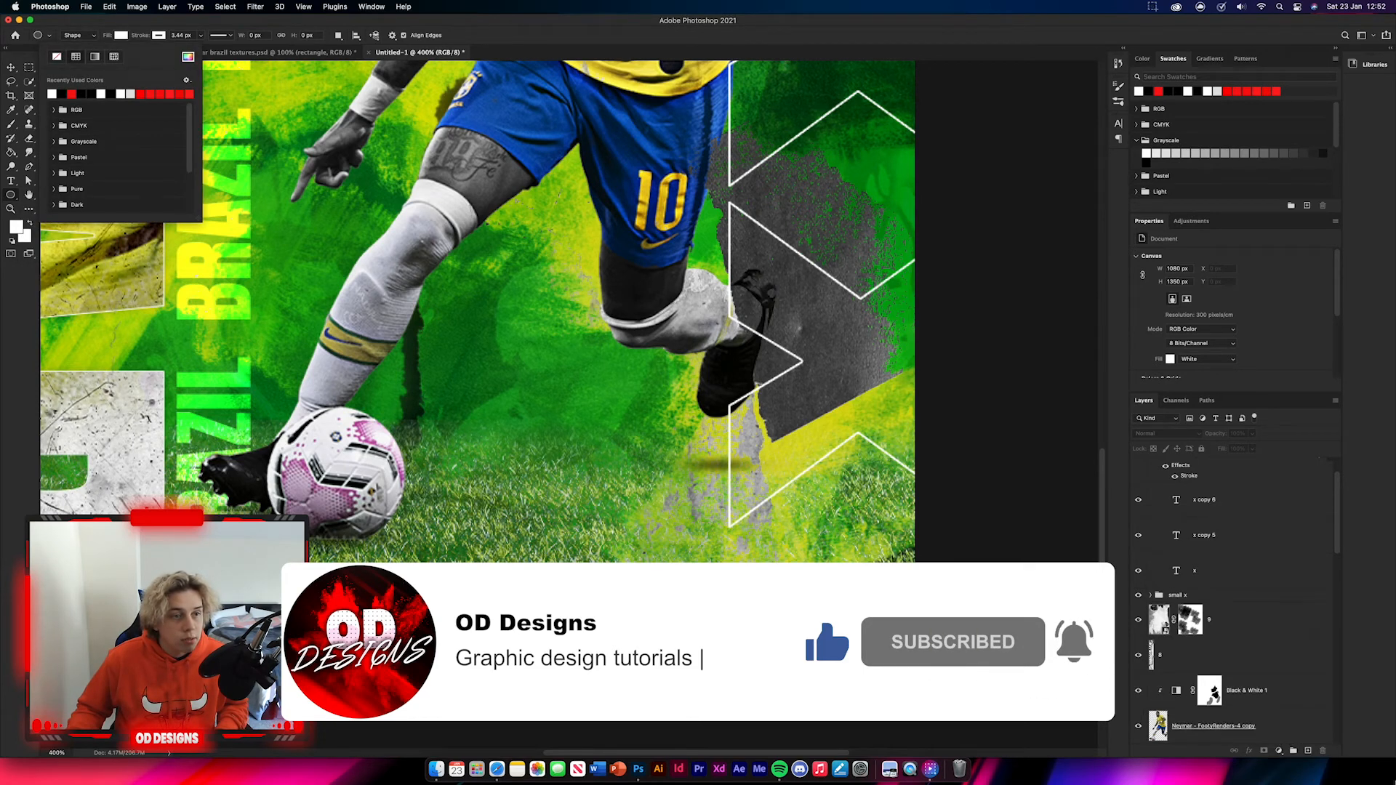
pyautogui.moveTo(469, 547); pyautogui.dragTo(489, 568)
pyautogui.press('v')
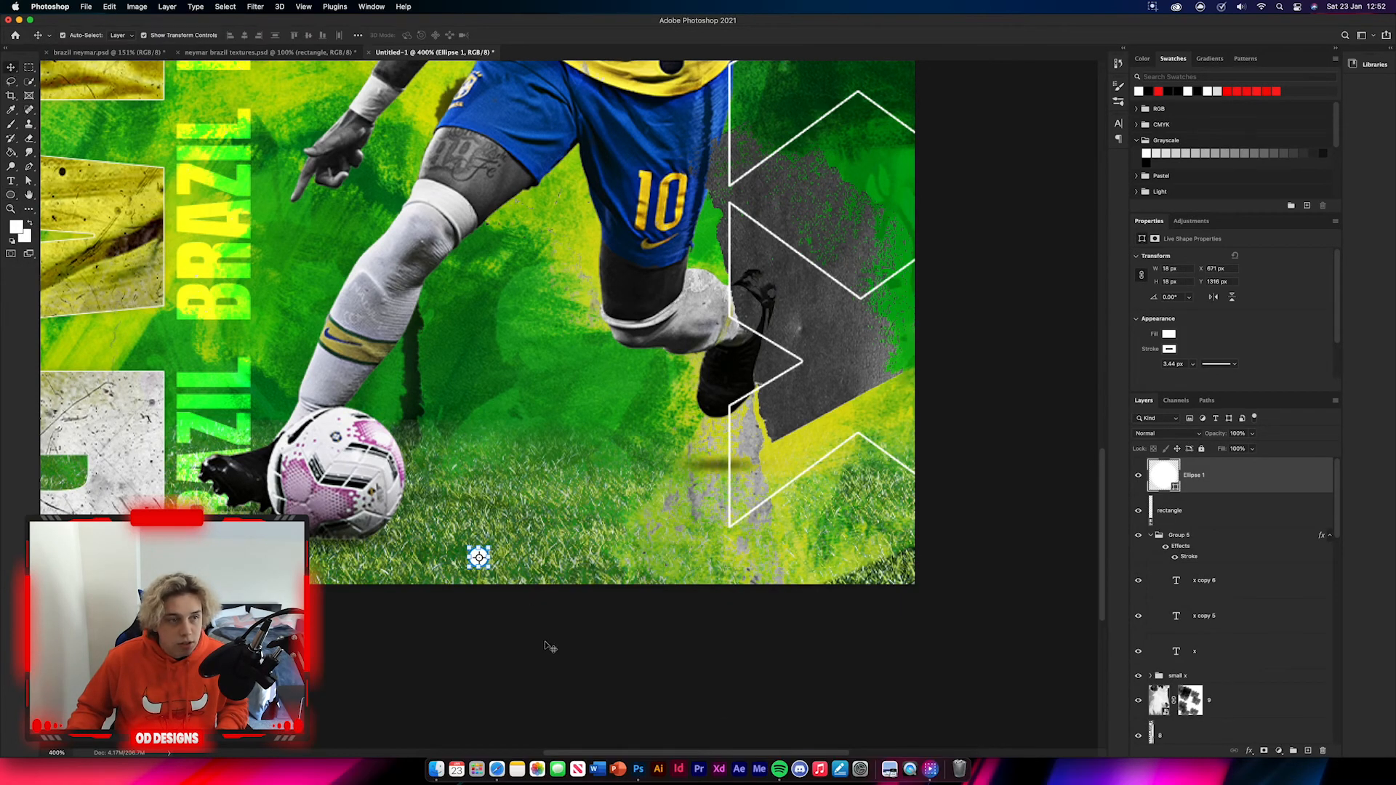
# Step: Duplicate the white circle twice to the right to form a horizontal row of three
pyautogui.press('super+j')
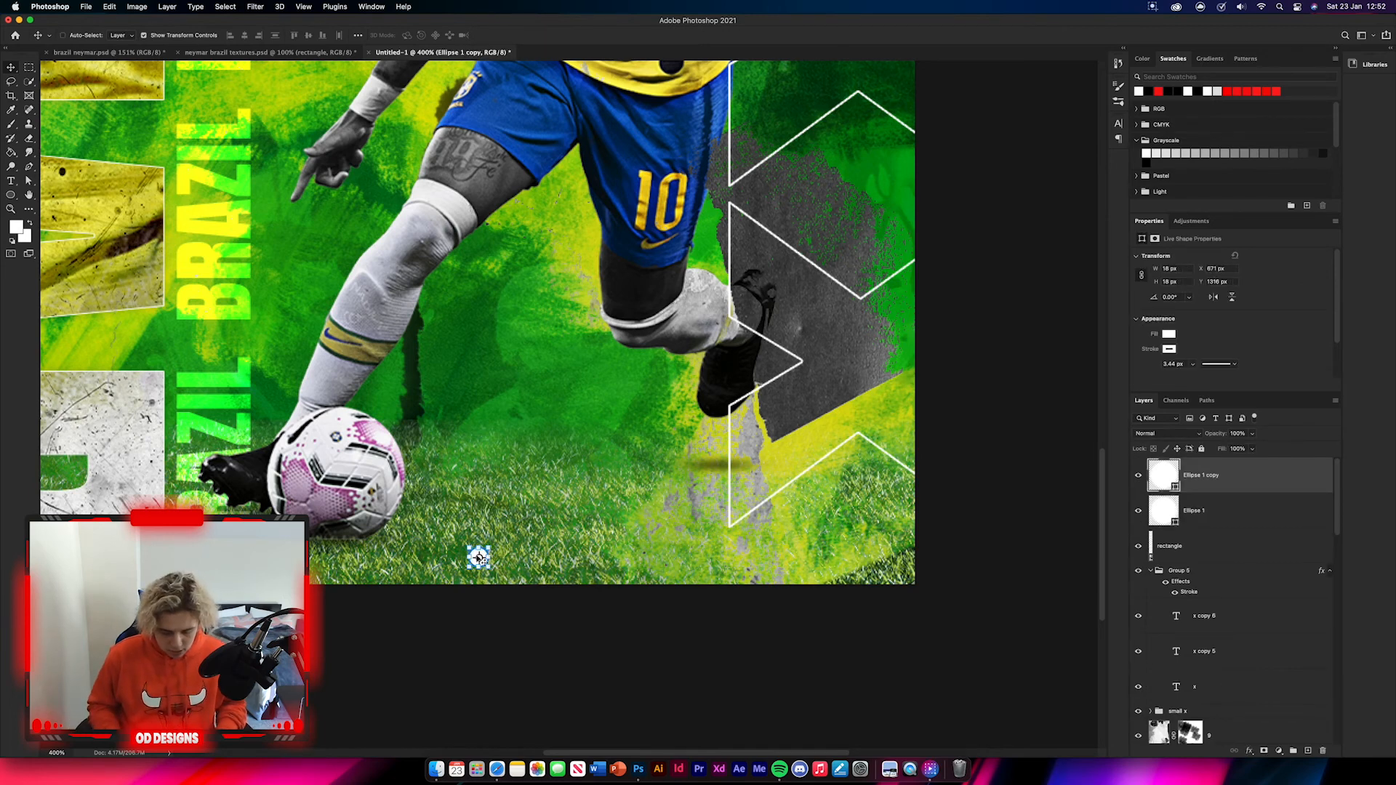
pyautogui.press('super+g')
pyautogui.press('super+t')
pyautogui.moveTo(479, 557); pyautogui.dragTo(541, 557)
pyautogui.press('Return')
pyautogui.press('super+j')
pyautogui.press('super+t')
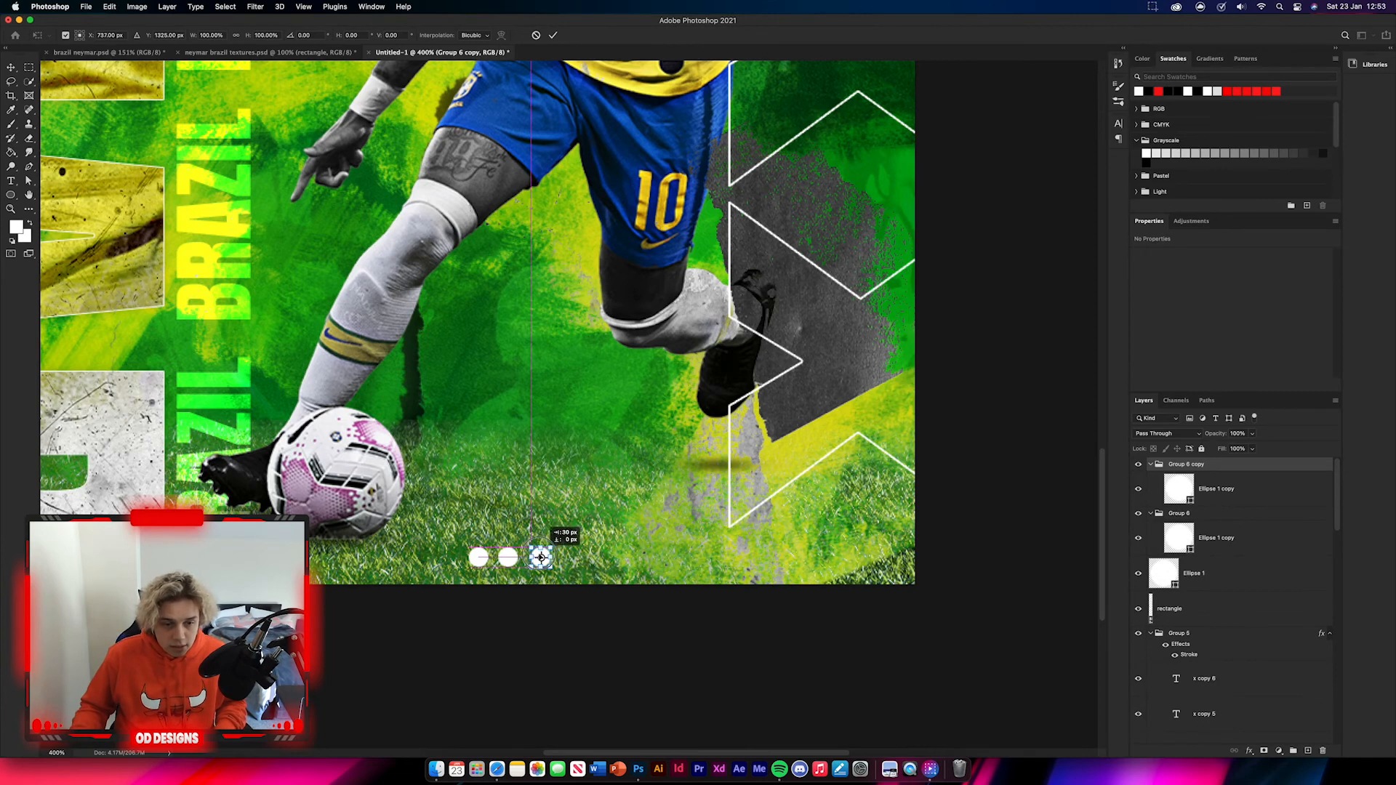
pyautogui.press('Return')
# Step: Gather the three circle layers in the Group 6 copy group and delete the emptied Group 6
pyautogui.click(1211, 514)
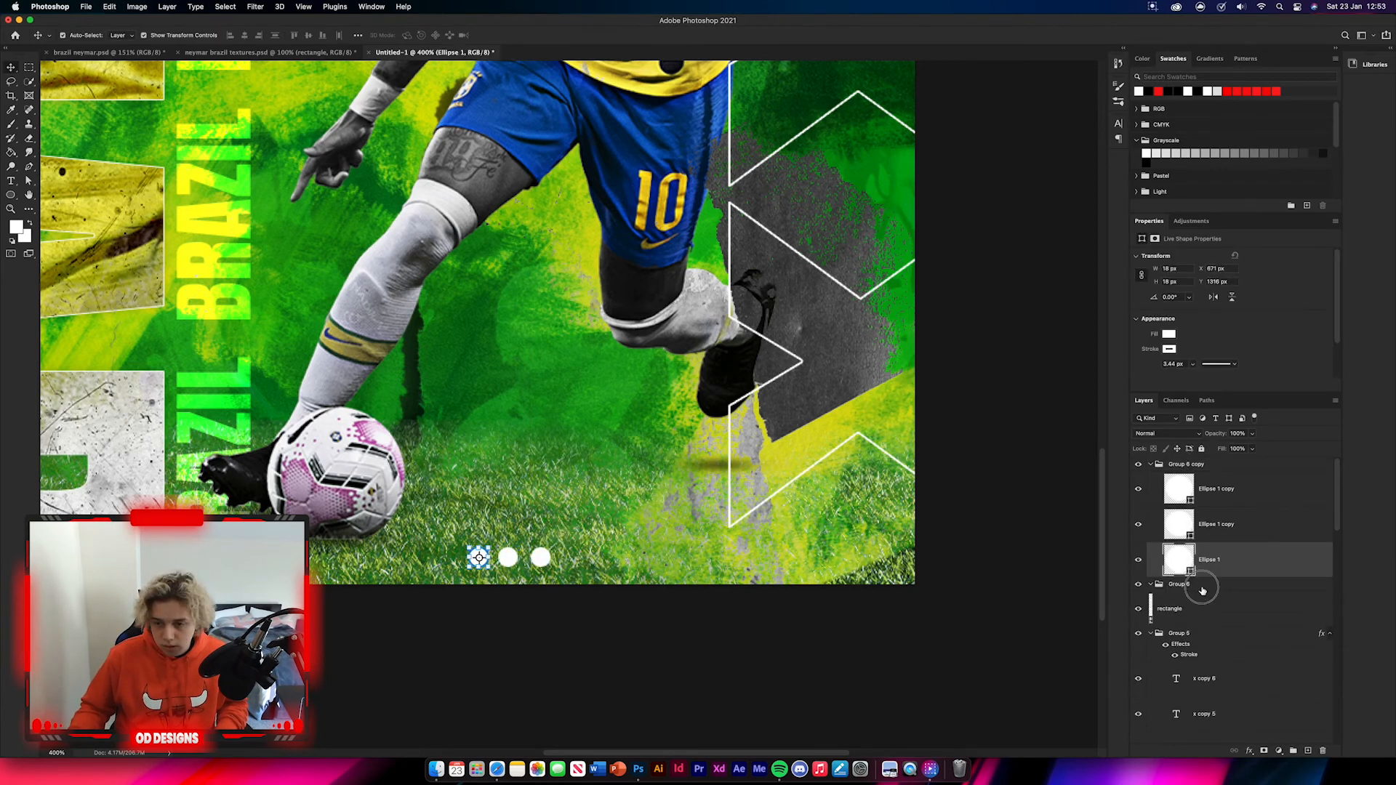
pyautogui.click(1187, 588)
pyautogui.press('Delete')
# Step: Duplicate the row of three circles and offset the copy above and one circle to the right
pyautogui.keyDown('shift'); pyautogui.click(1243, 496); pyautogui.keyUp('shift')
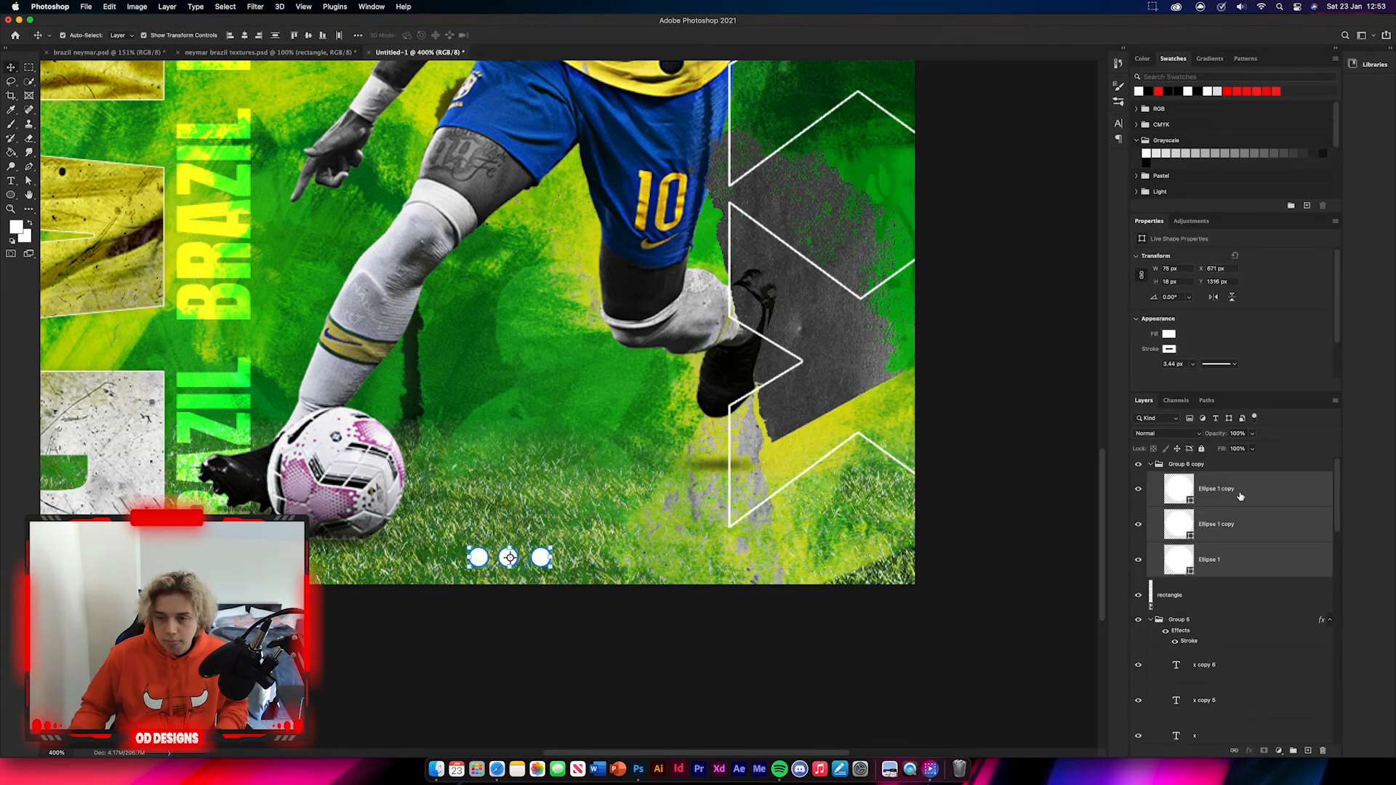
pyautogui.press('super+g')
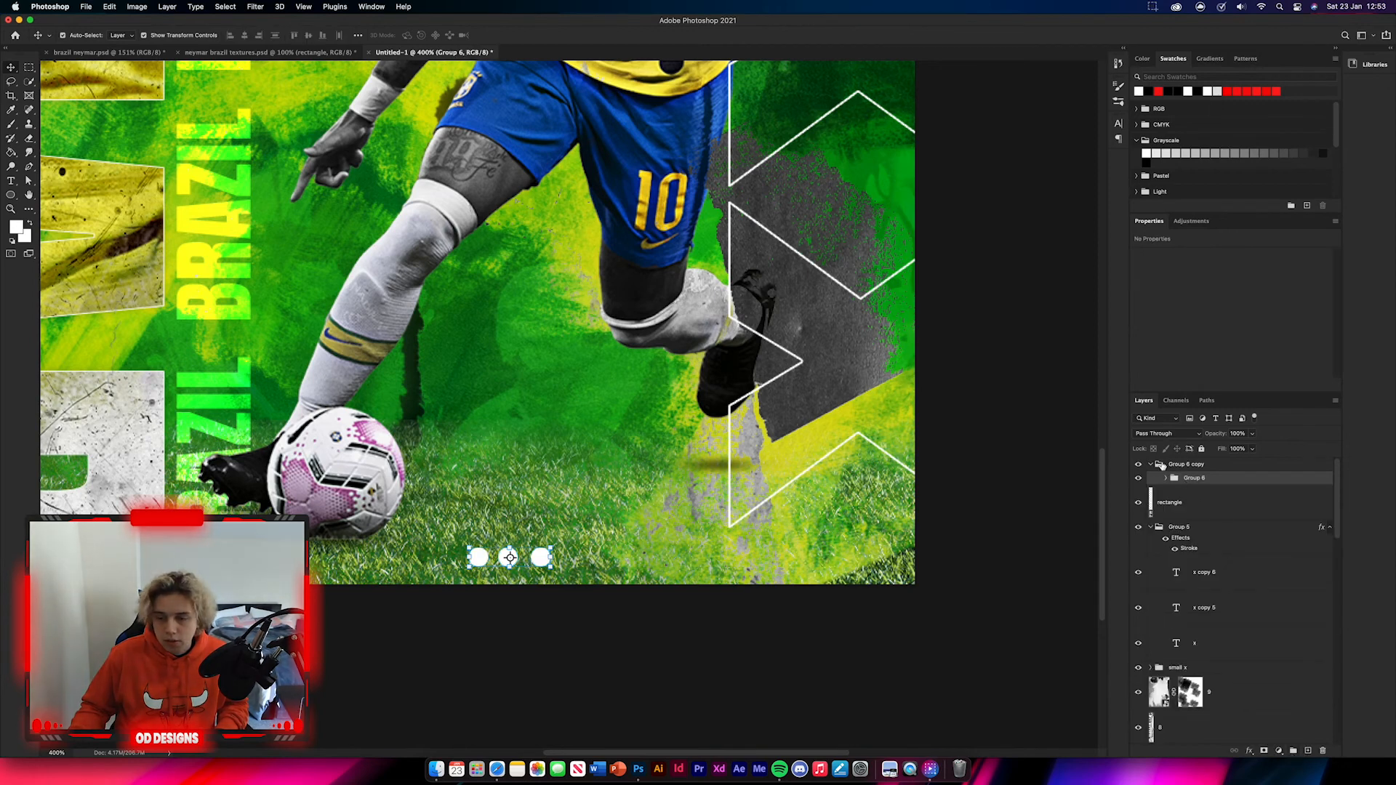
pyautogui.press('super+z')
pyautogui.press('super+alt+t')
pyautogui.moveTo(550, 542); pyautogui.dragTo(581, 513)
pyautogui.press('Return')
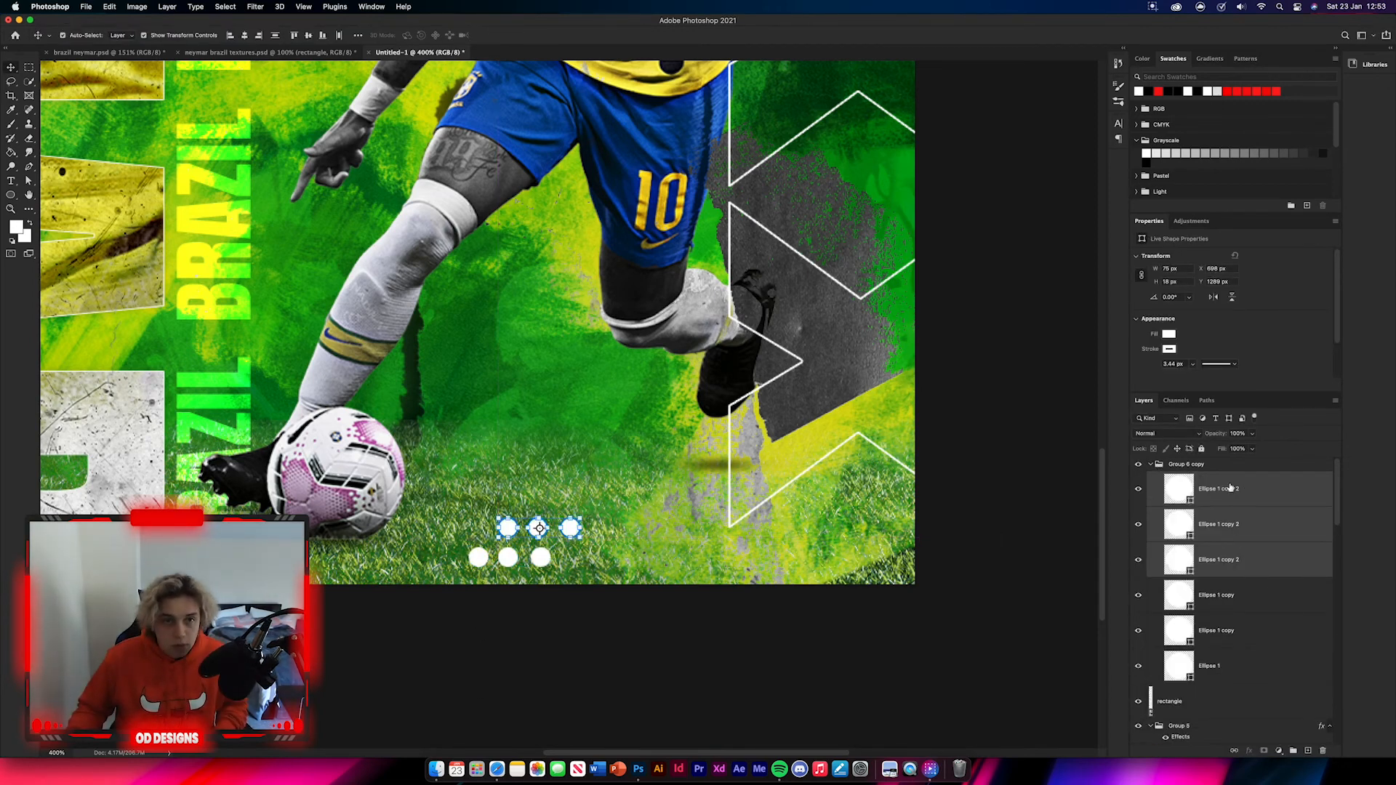
# Step: Group the upper circle row, set its fill to 0%, and outline it with a 1 px white centered stroke
pyautogui.click(1294, 751)
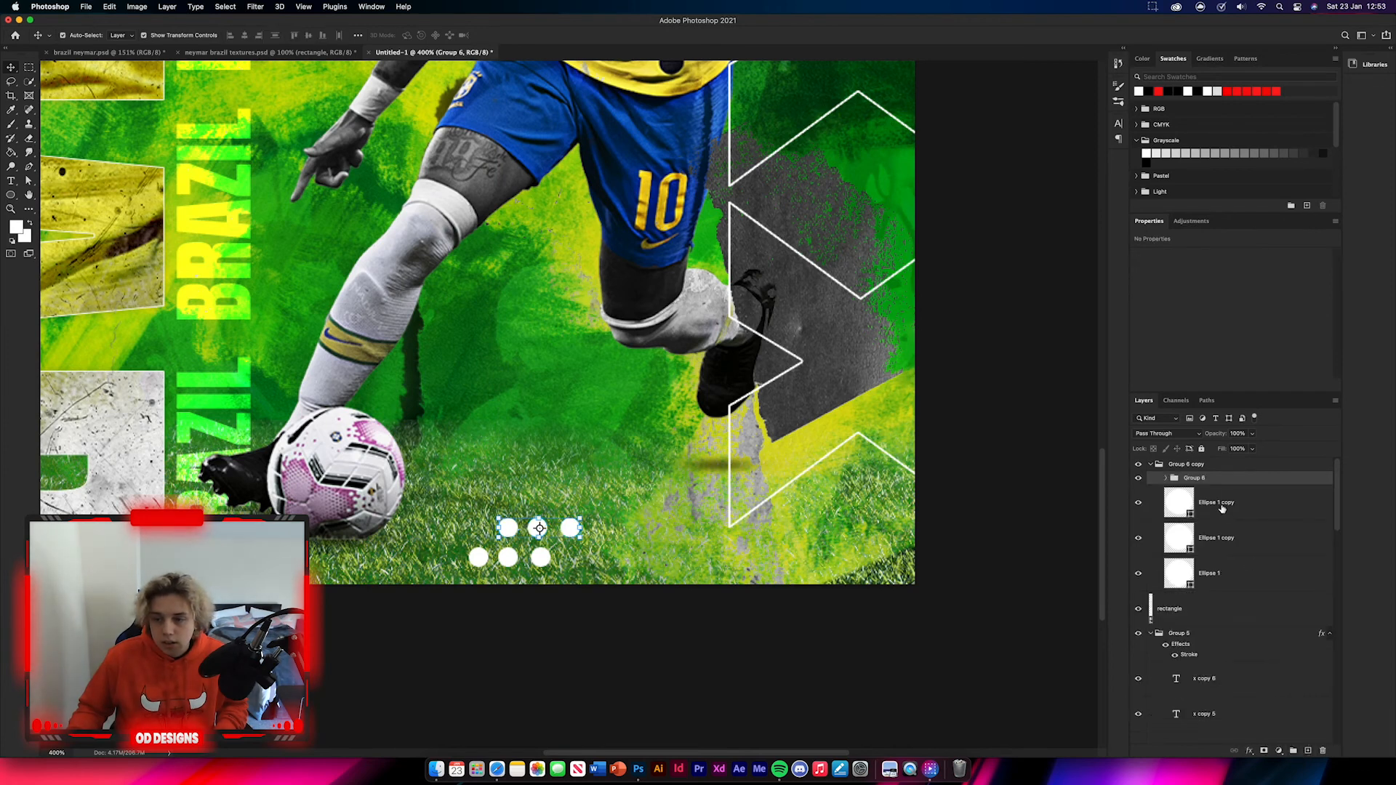
pyautogui.doubleClick(1236, 464)
pyautogui.click(995, 281)
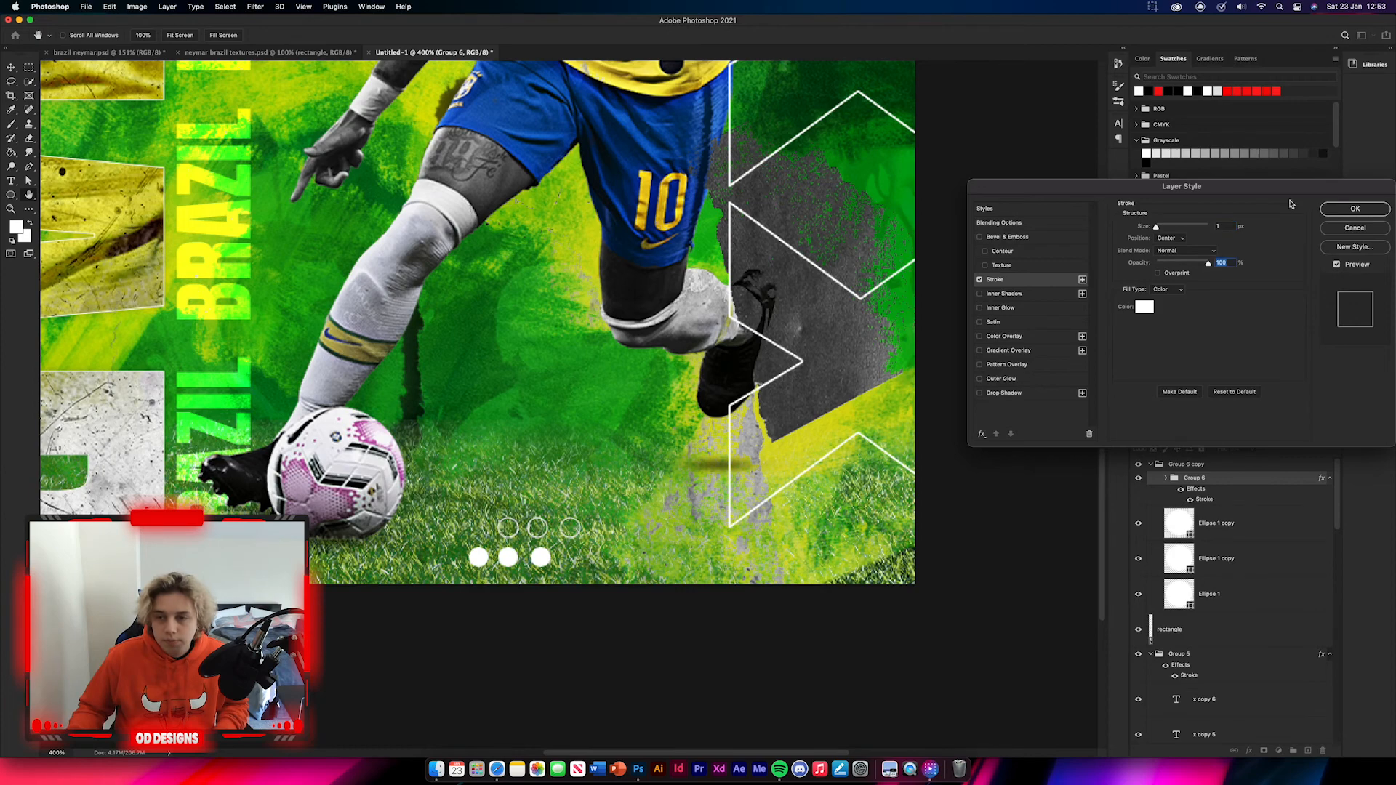
pyautogui.click(1355, 209)
pyautogui.click(957, 621)
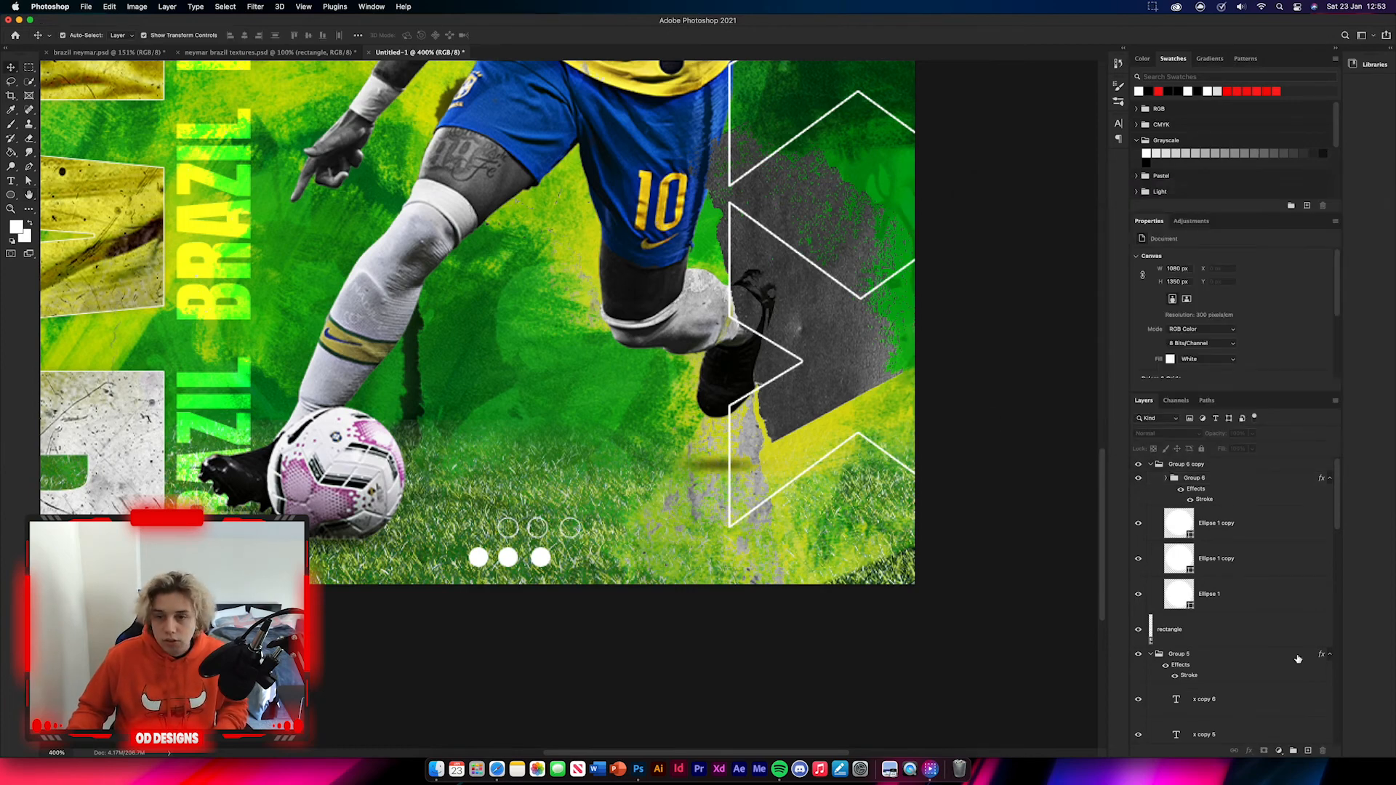
# Step: Copy the dark asphalt texture 10 from the neymar brazil textures.psd document into the poster and align it over the whole canvas
pyautogui.click(1151, 464)
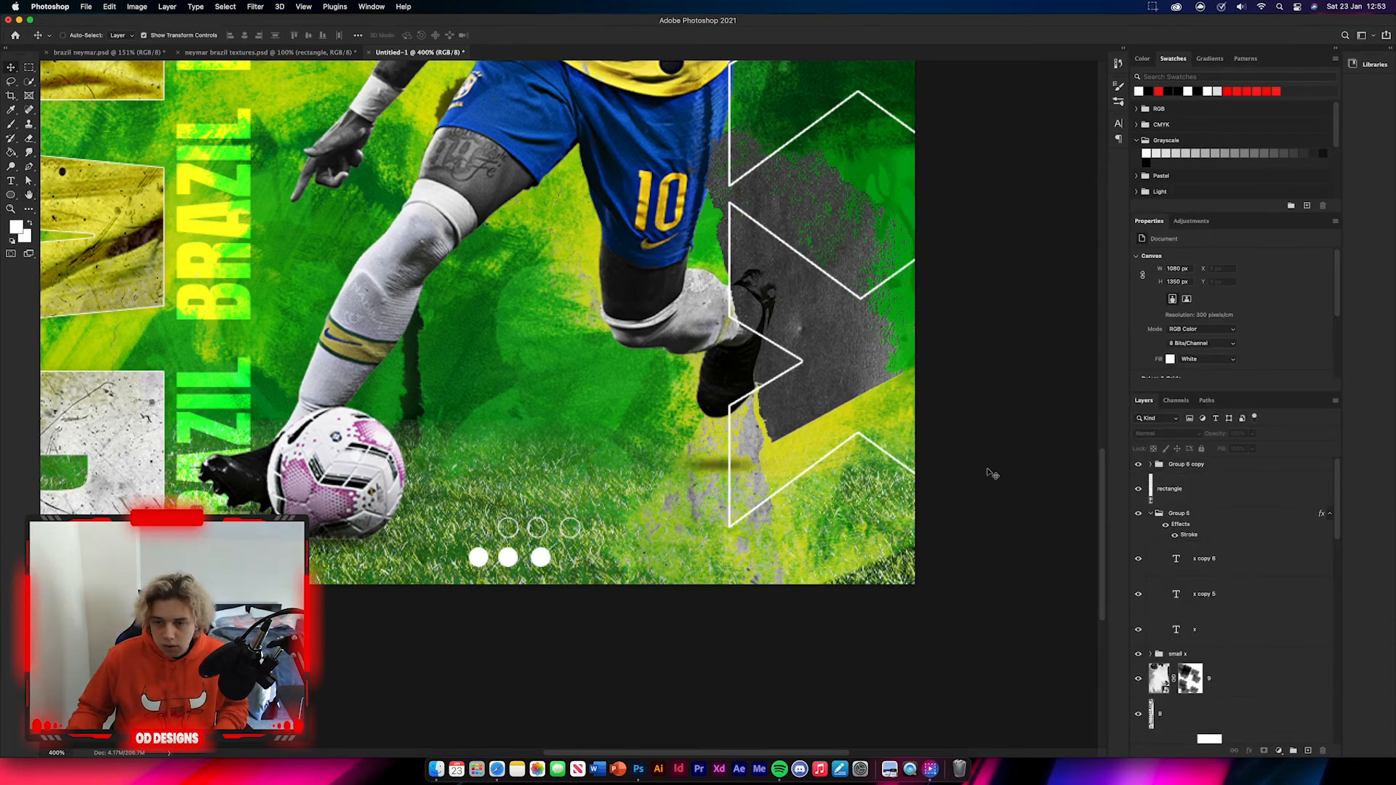
pyautogui.press('super+minus')
pyautogui.press('super+minus')
pyautogui.moveTo(944, 473); pyautogui.dragTo(1043, 739)
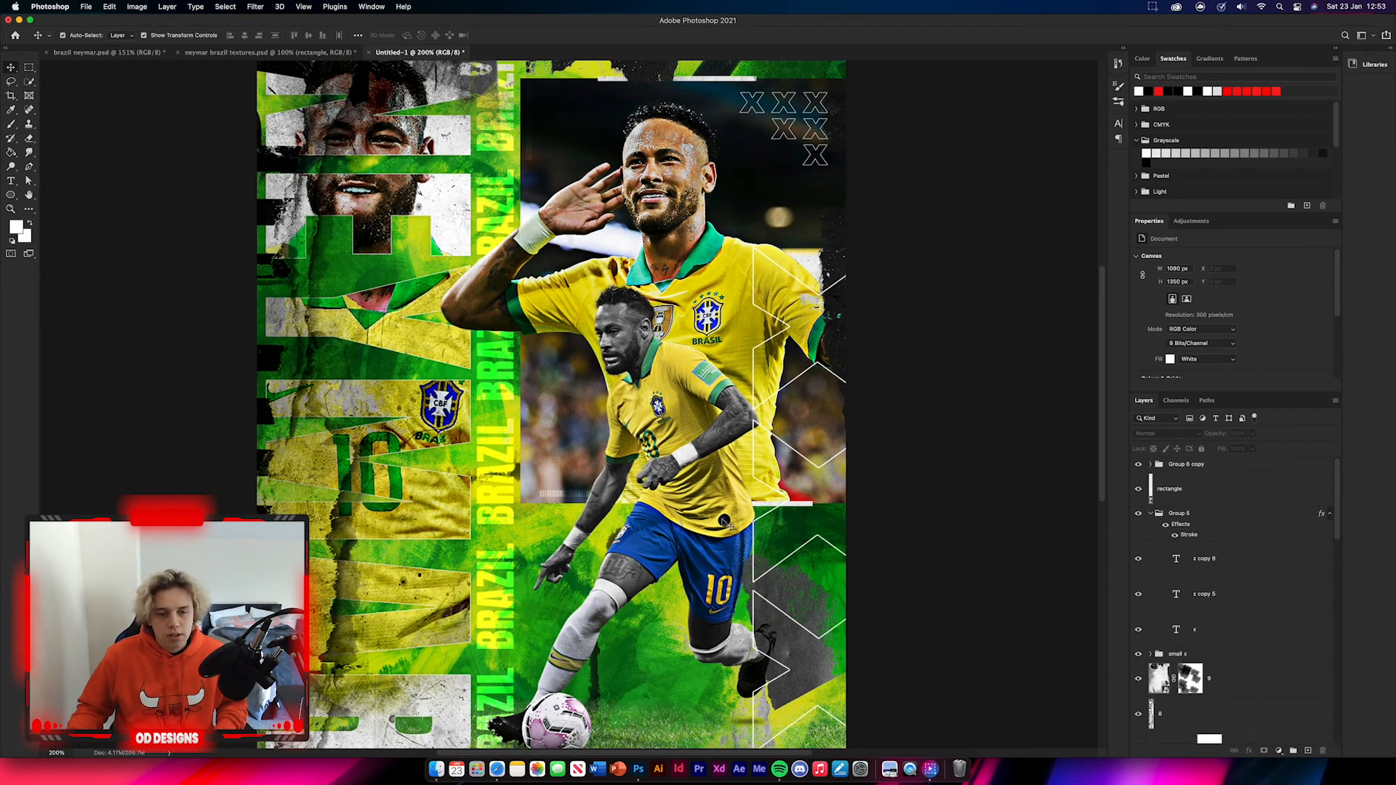
pyautogui.click(269, 52)
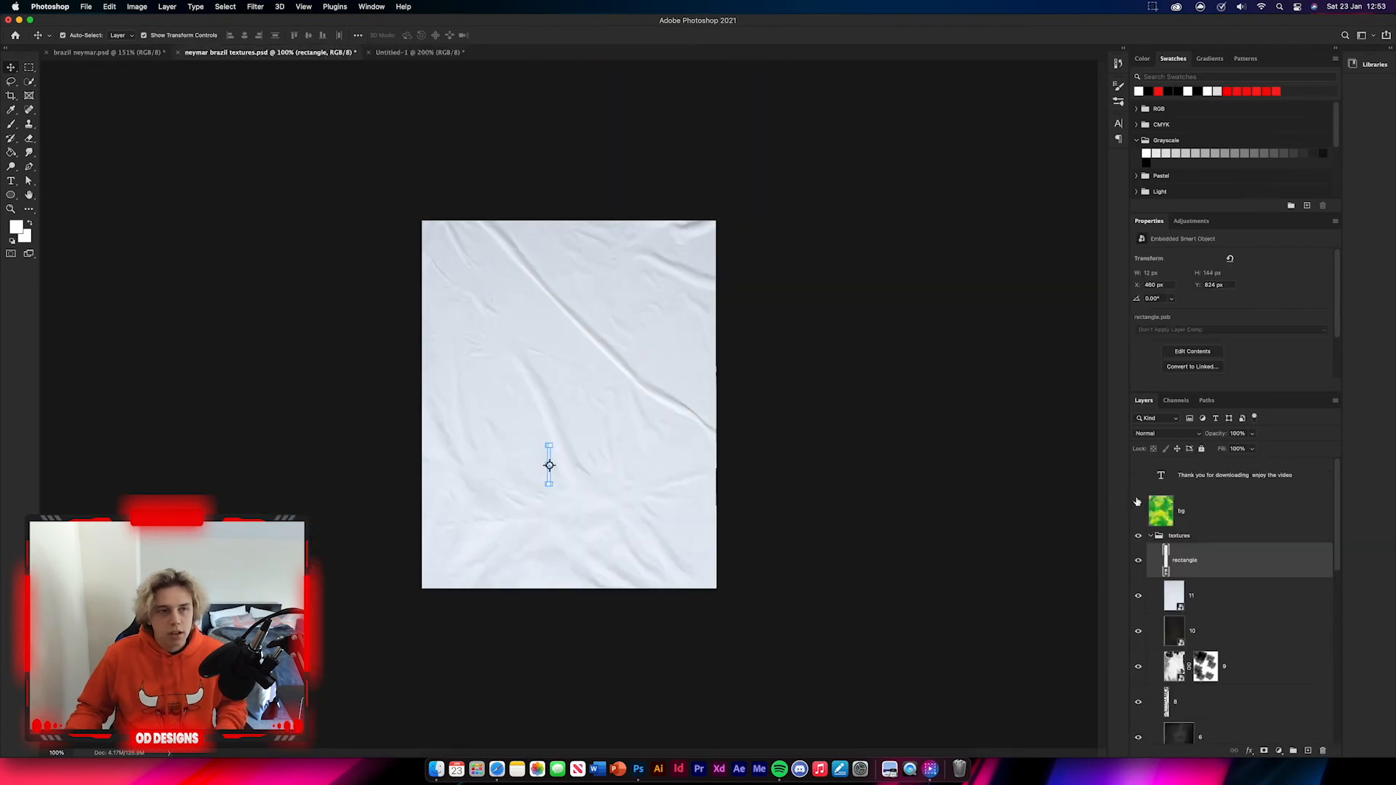
pyautogui.scroll(-2, 1277, 659)
pyautogui.moveTo(1244, 589); pyautogui.dragTo(583, 432)
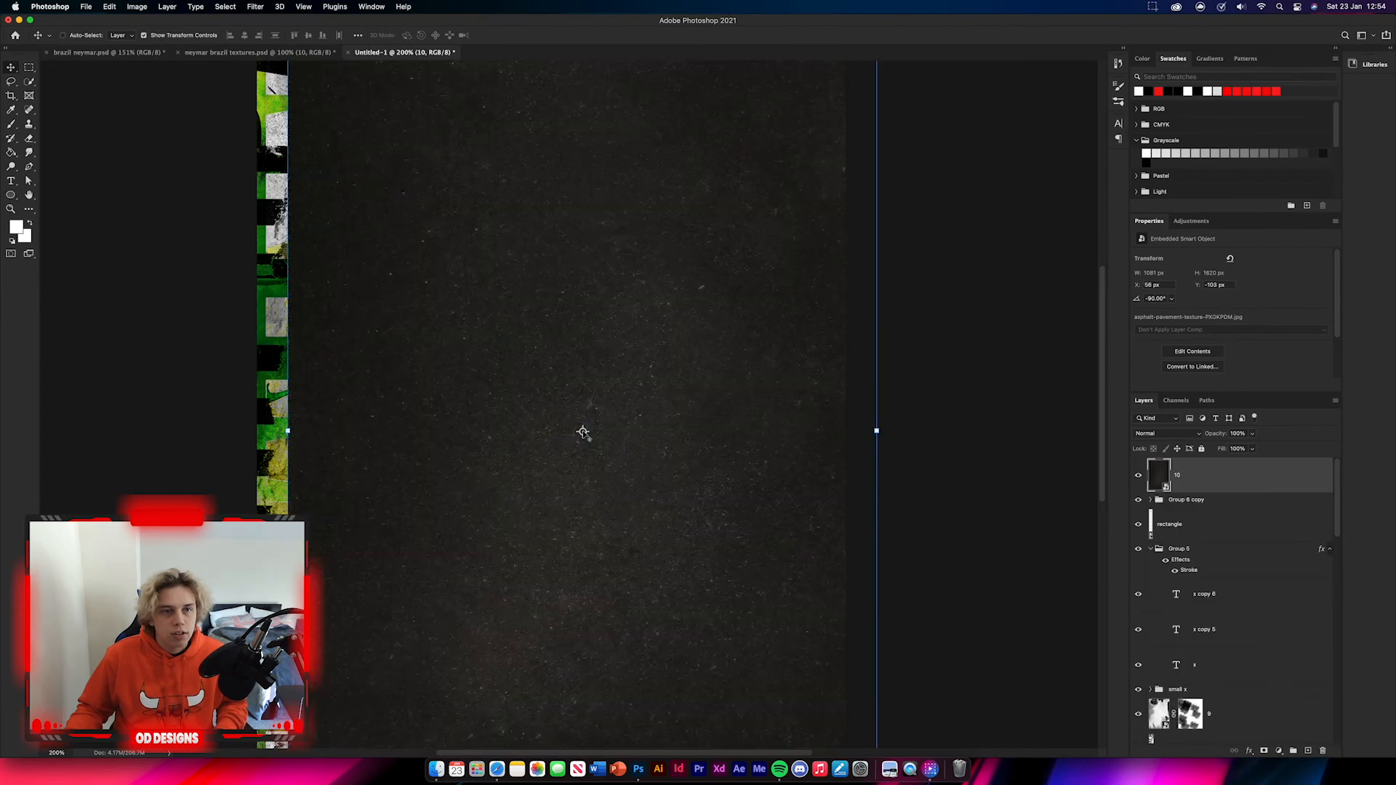
pyautogui.press('super+minus')
pyautogui.click(762, 412)
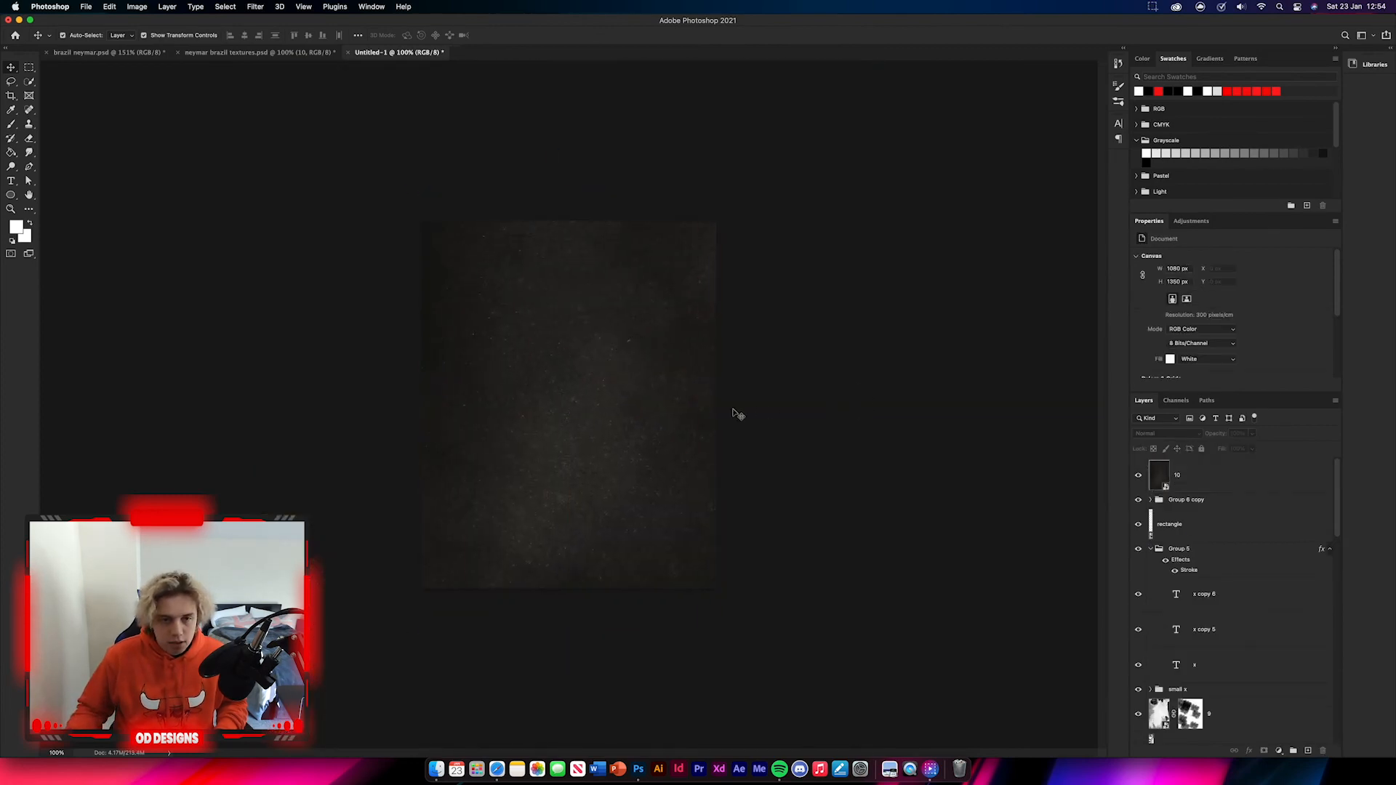
# Step: Set the asphalt texture's blend mode to Screen and its opacity to 41%
pyautogui.click(1200, 484)
pyautogui.click(1166, 433)
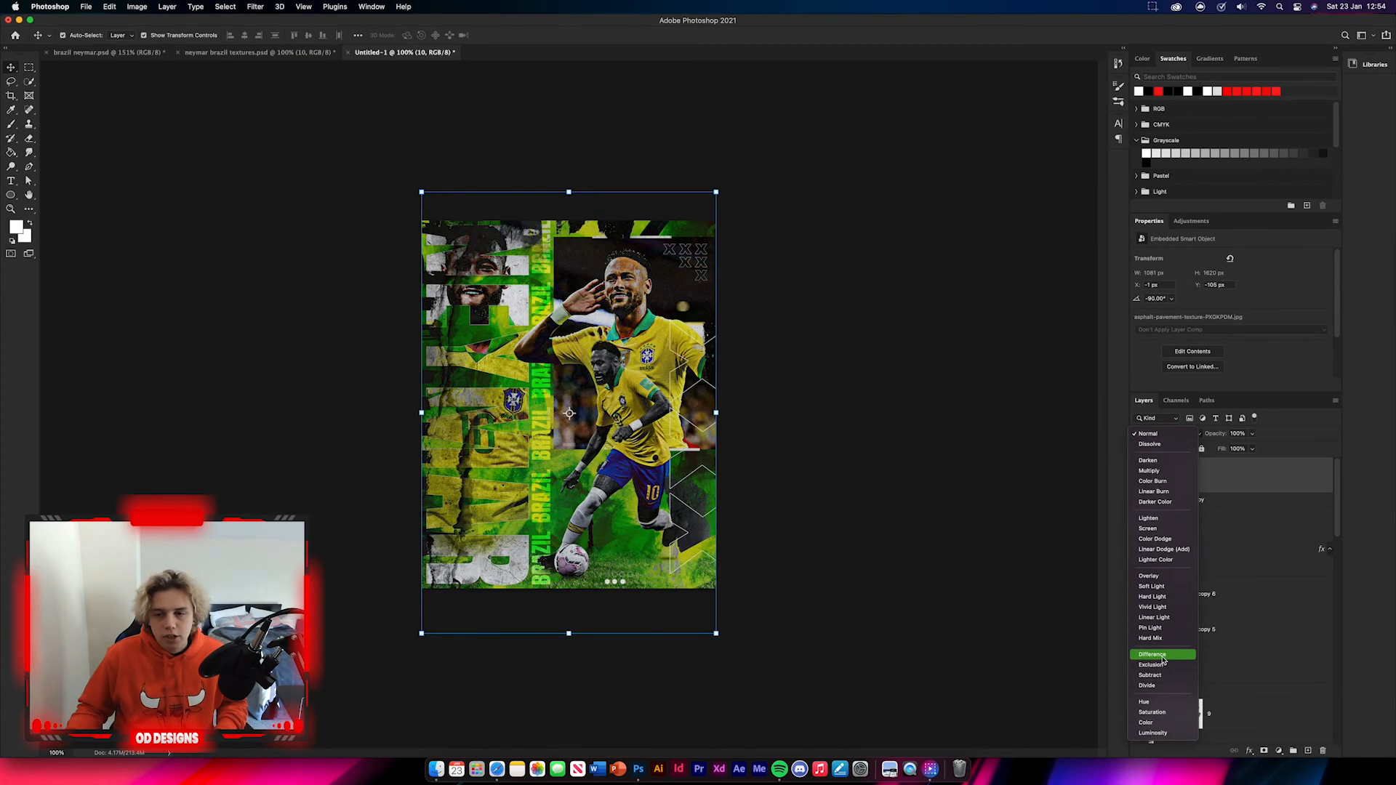
pyautogui.click(1153, 529)
pyautogui.moveTo(1215, 433); pyautogui.dragTo(1183, 438)
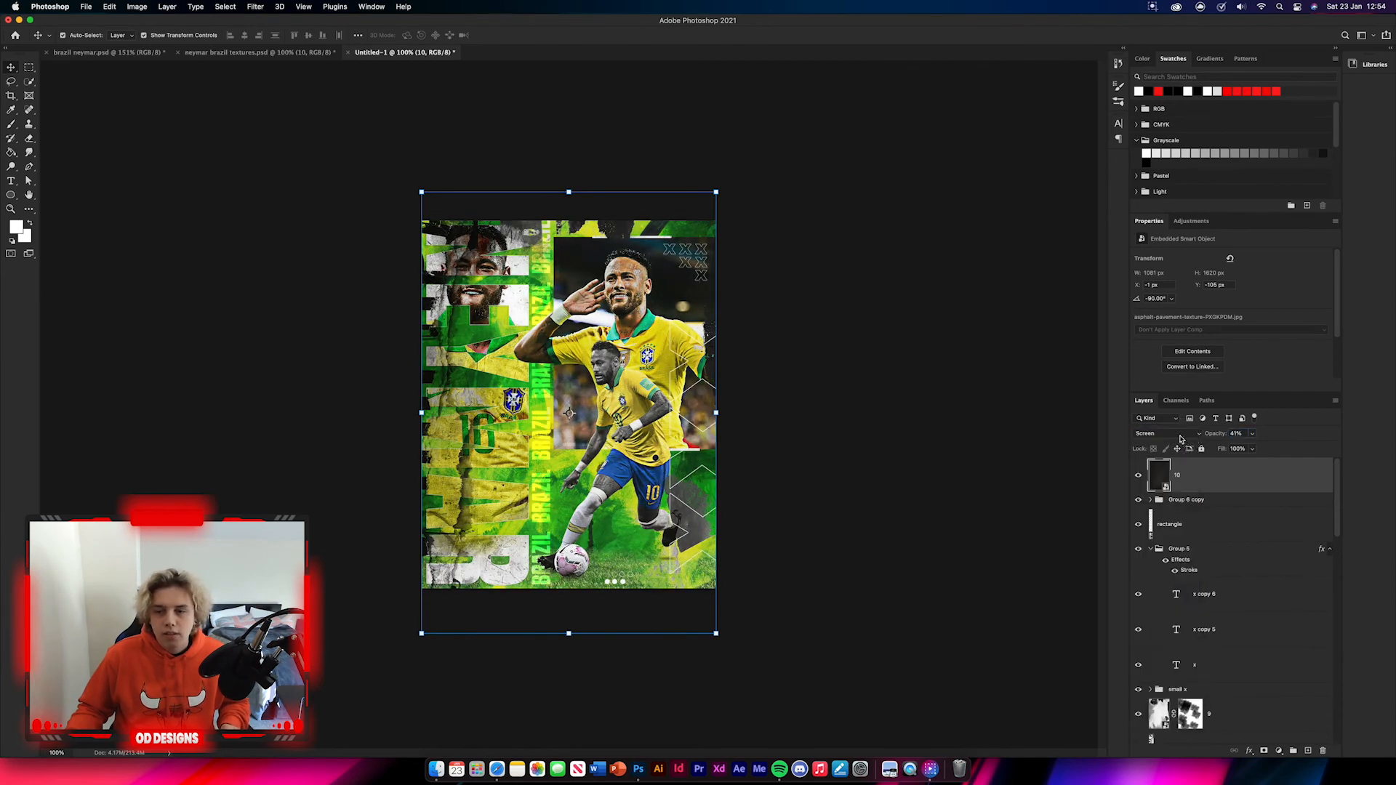
pyautogui.click(859, 291)
# Step: Bring the creased white paper texture 11 from the textures document over the poster, blended with Multiply at 80% opacity
pyautogui.click(232, 51)
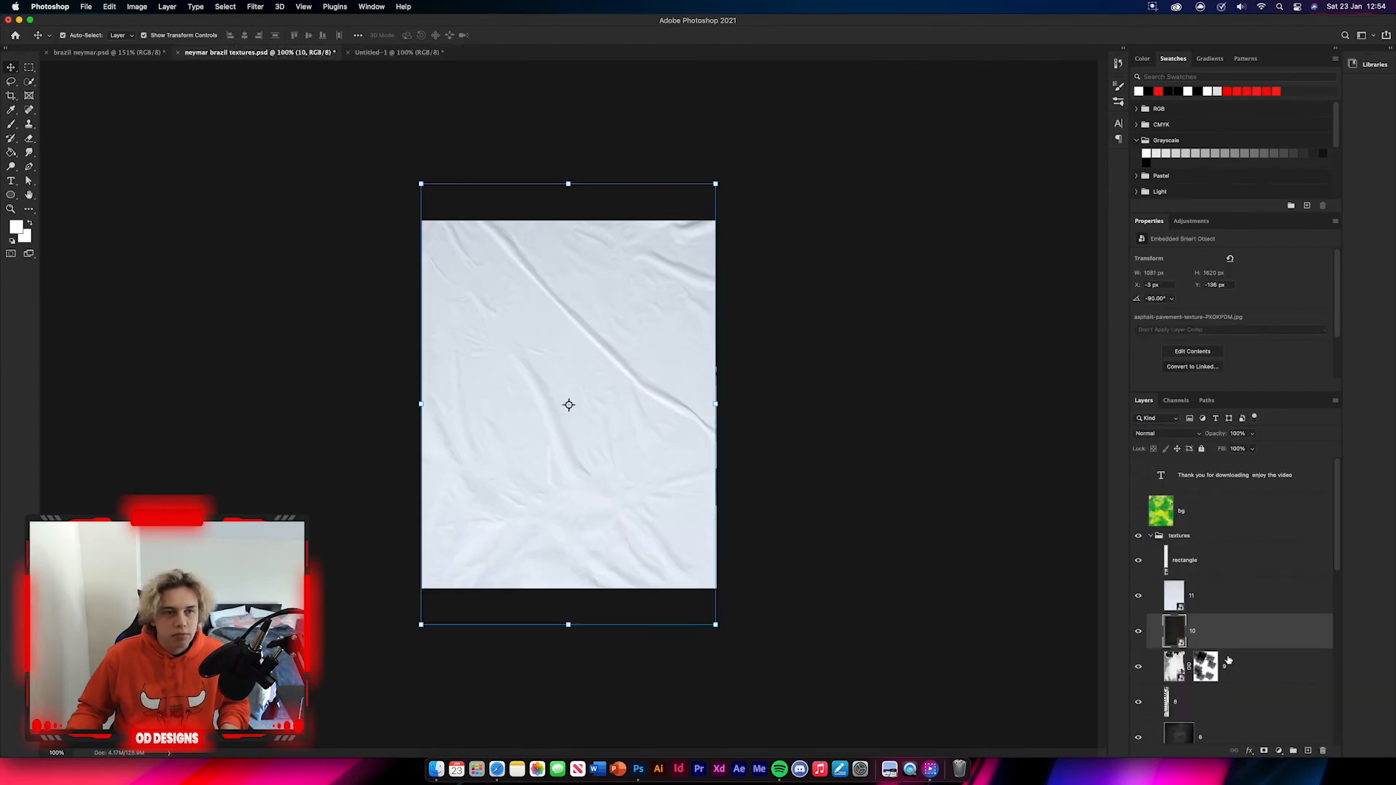
pyautogui.click(1230, 593)
pyautogui.moveTo(1234, 596); pyautogui.dragTo(568, 420)
pyautogui.click(1189, 433)
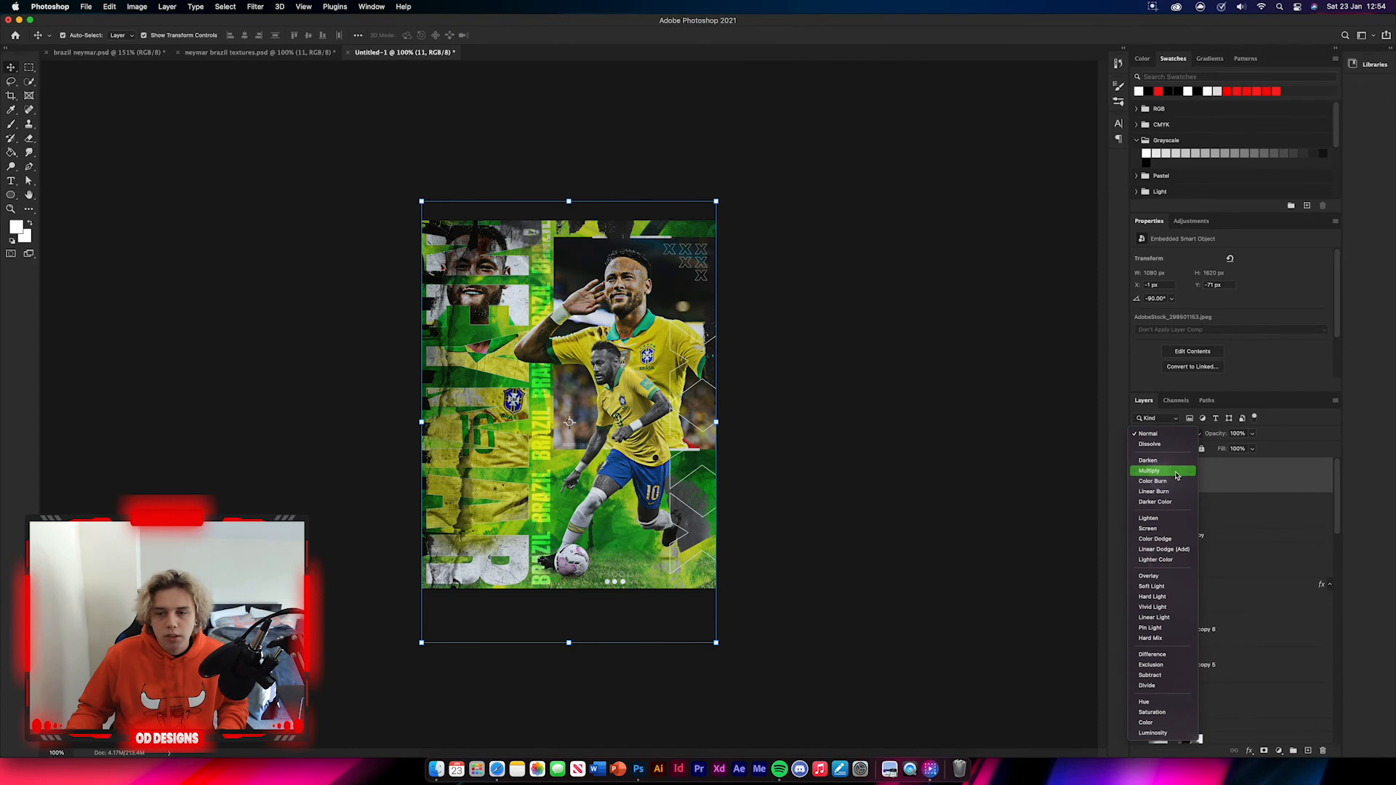
pyautogui.click(1177, 476)
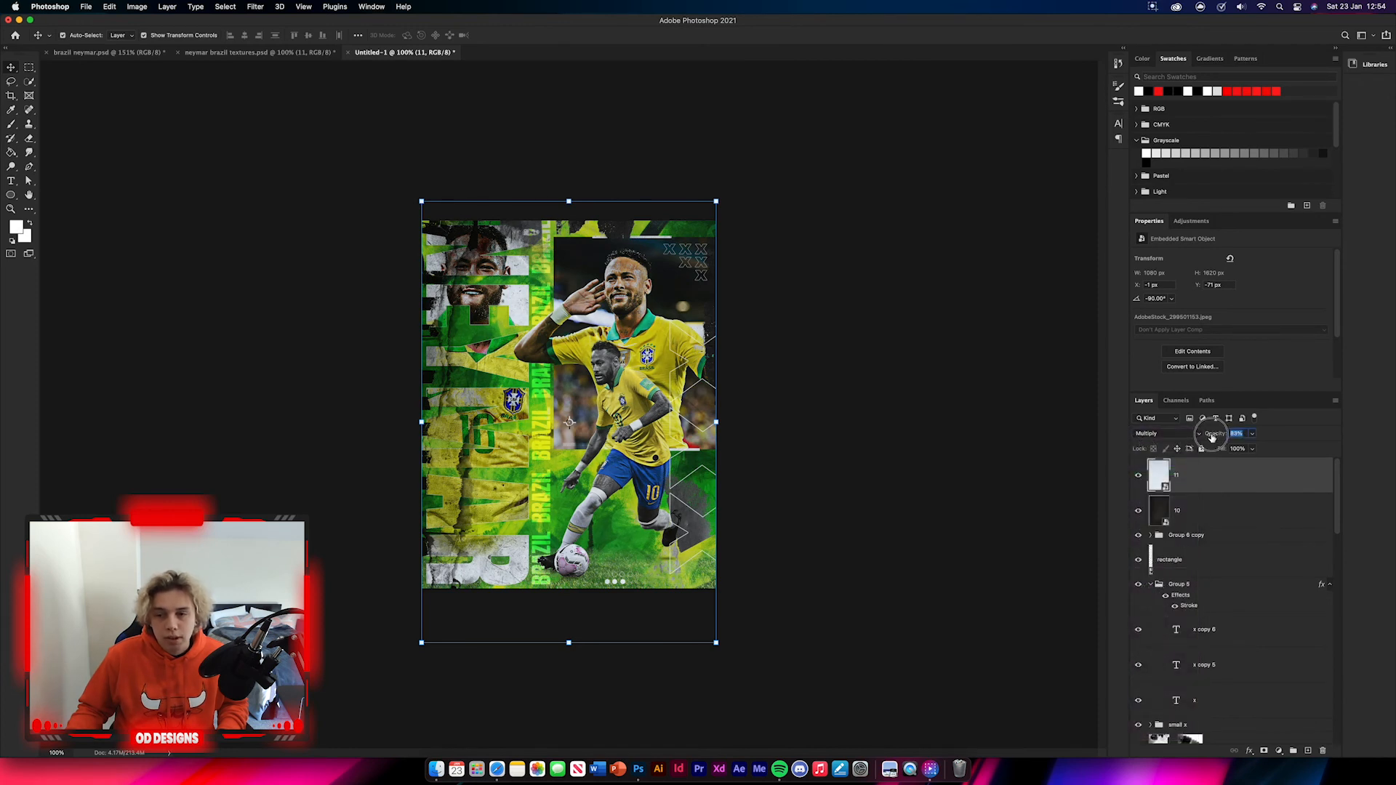
pyautogui.click(748, 513)
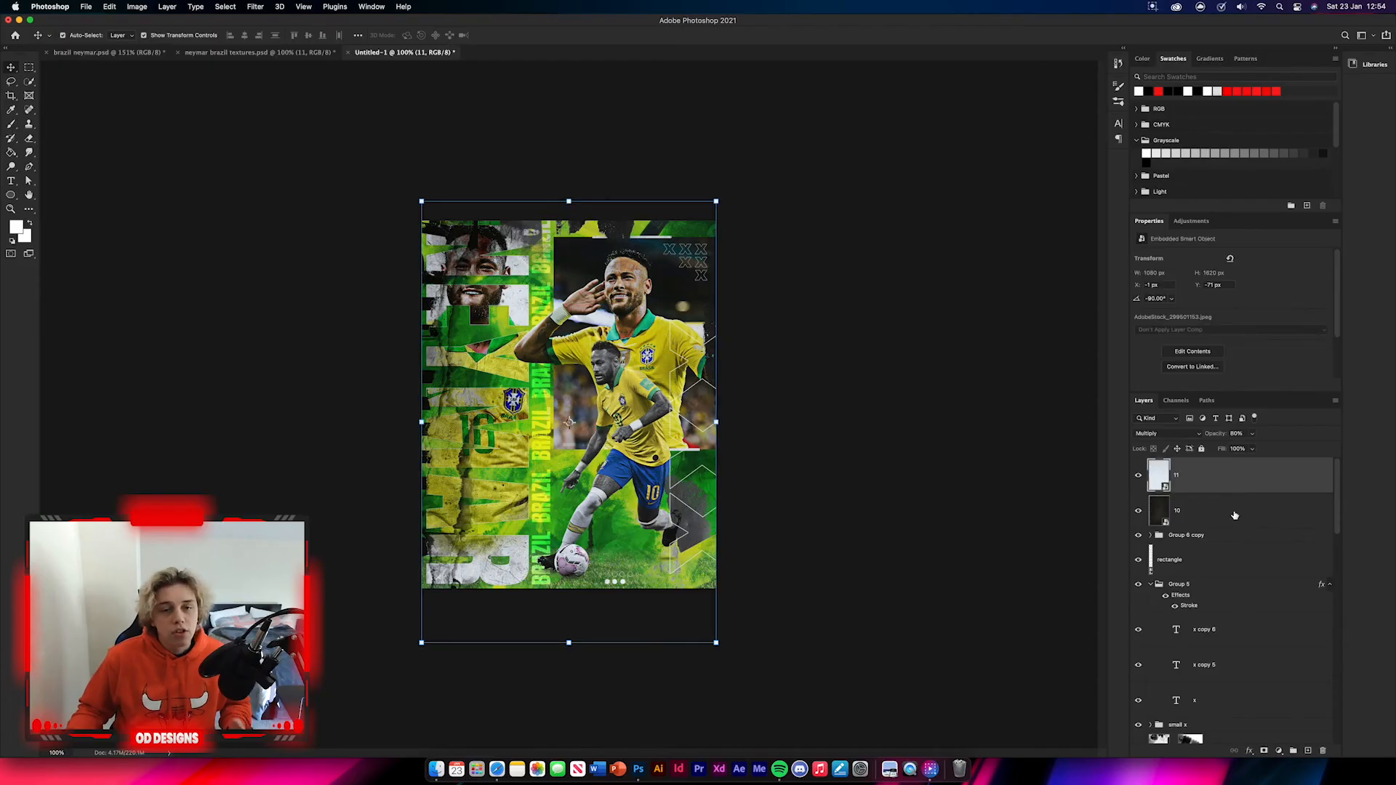
# Step: Group every layer above Background and stamp all visible content into a new merged layer on top
pyautogui.scroll(-10, 1232, 520)
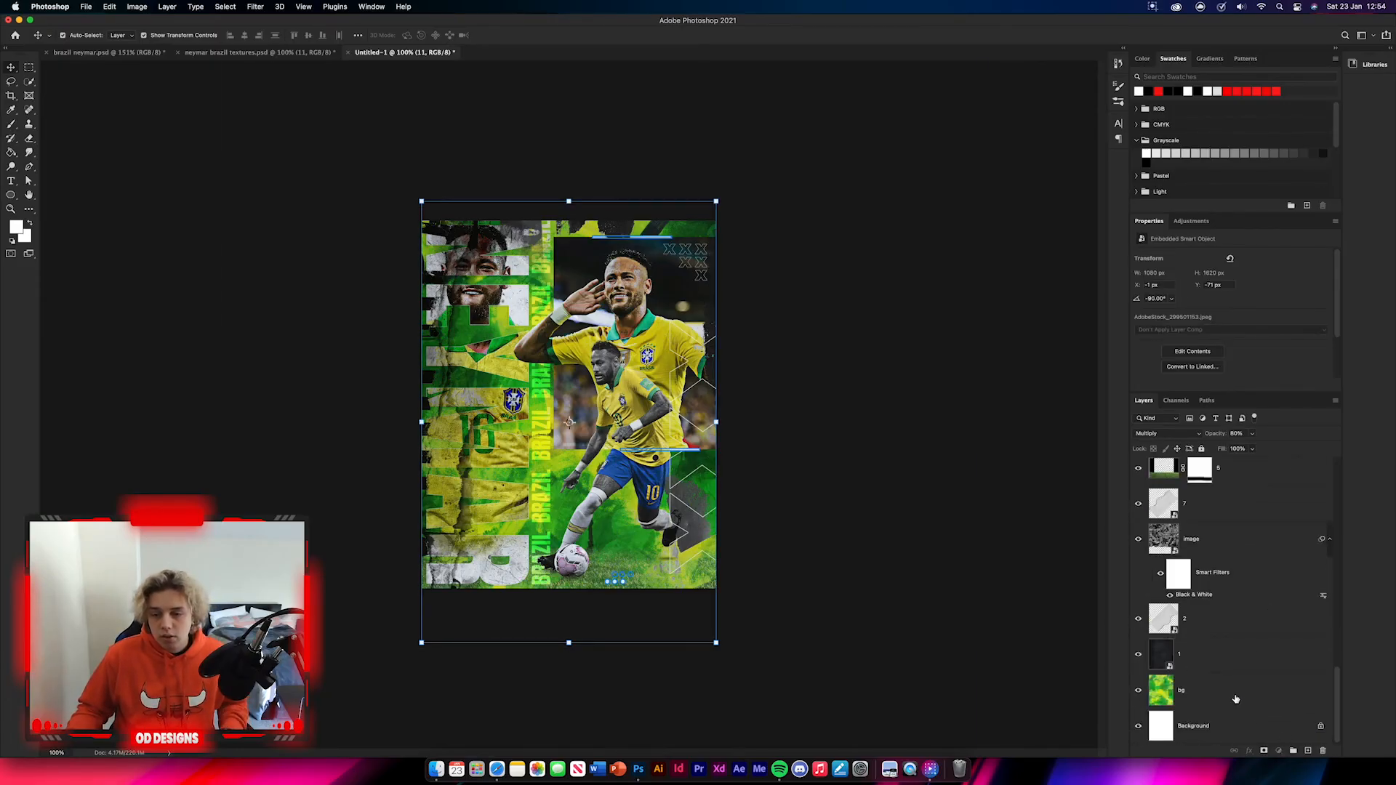
pyautogui.keyDown('shift'); pyautogui.click(1235, 698); pyautogui.keyUp('shift')
pyautogui.click(1291, 750)
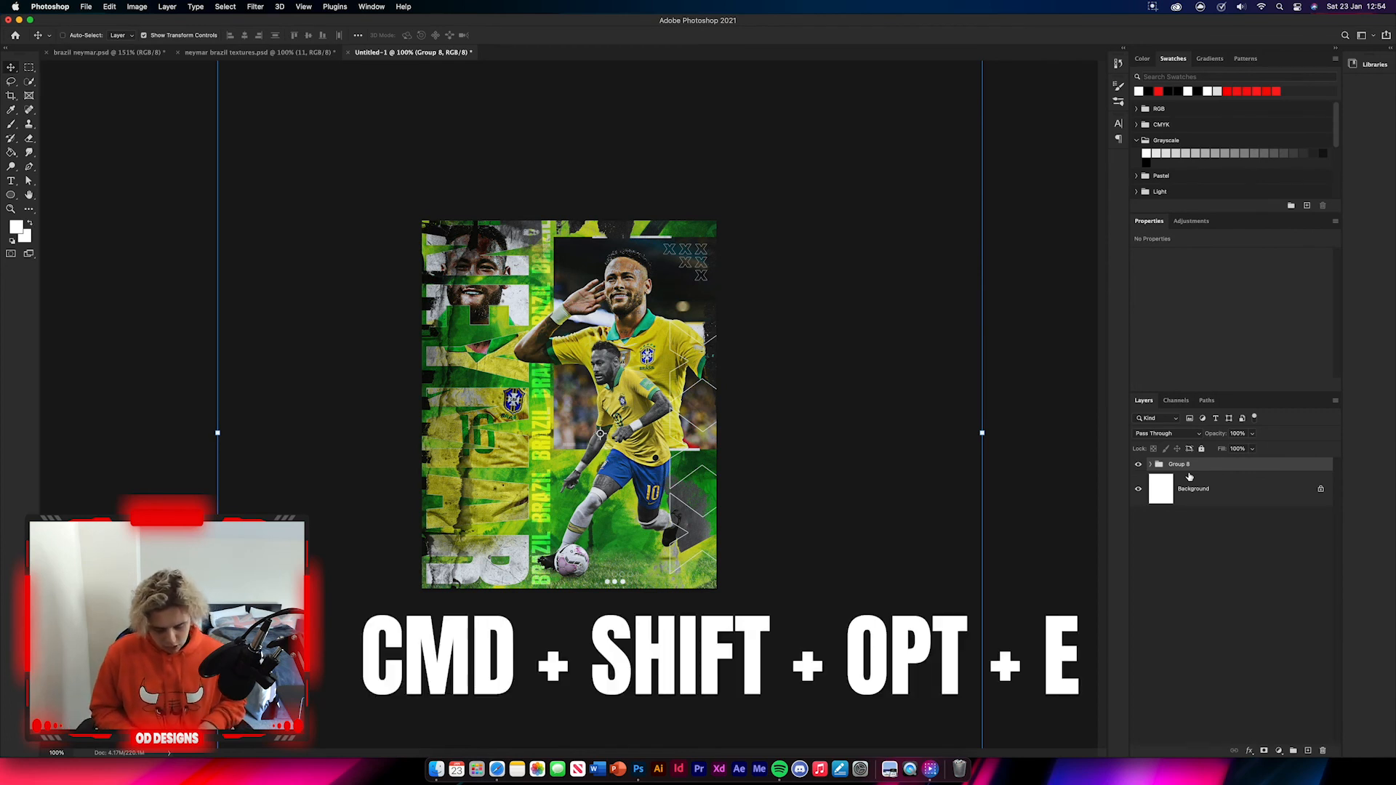
pyautogui.press('cmd+shift+alt+e')
# Step: Adjust the merged layer's Basic settings in the Camera Raw Filter: temperature +8, tint -10, exposure +0.10, contrast +57, highlights +18, and higher saturation
pyautogui.click(256, 8)
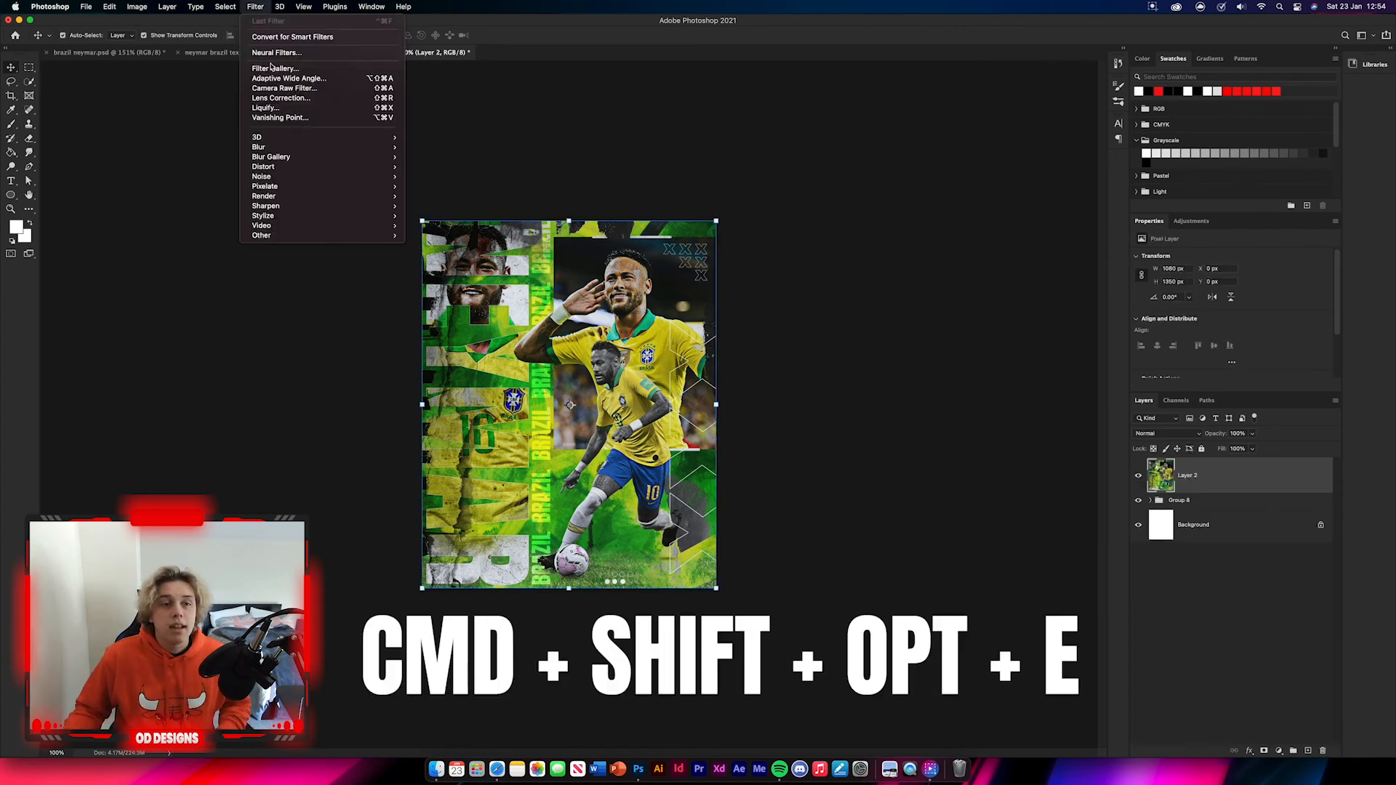
pyautogui.click(275, 90)
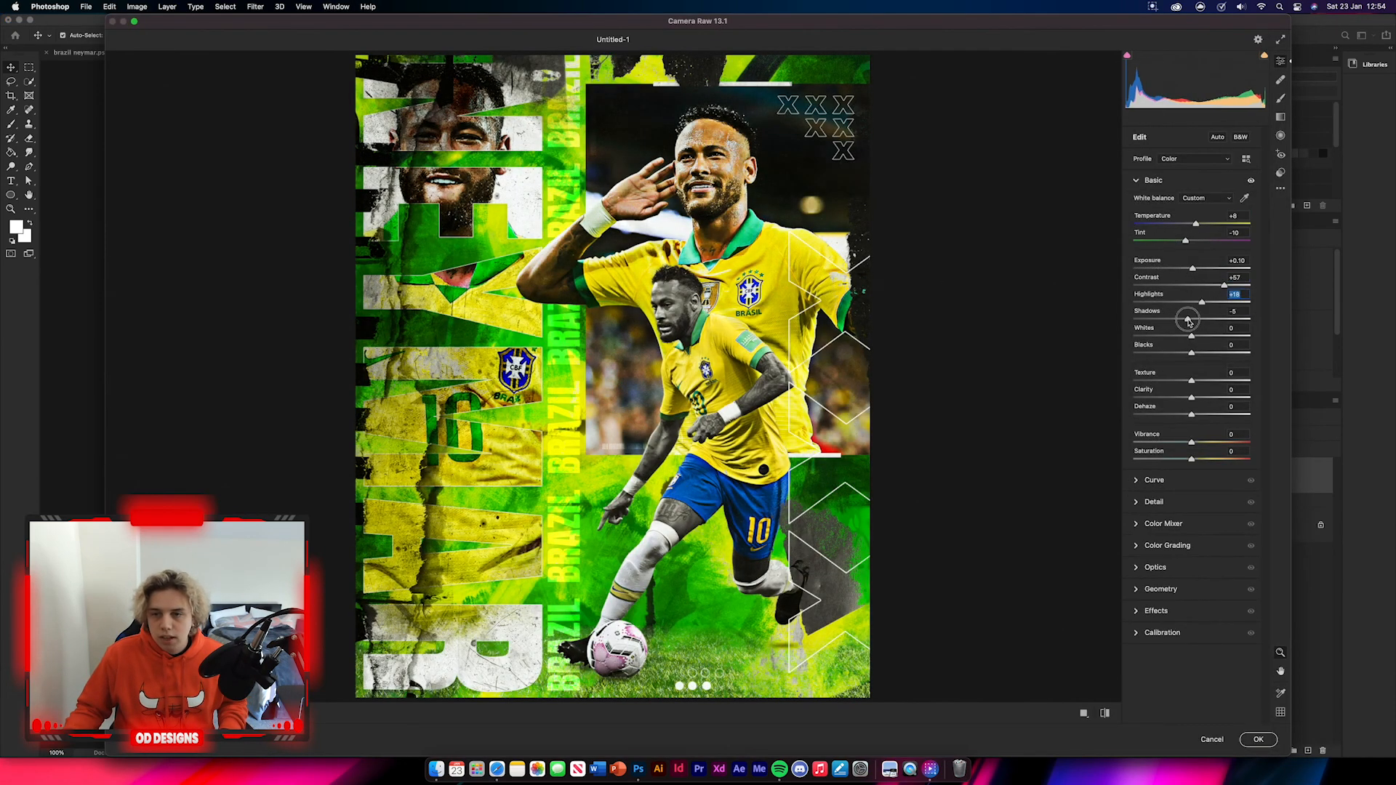
pyautogui.moveTo(1204, 460); pyautogui.dragTo(1214, 460)
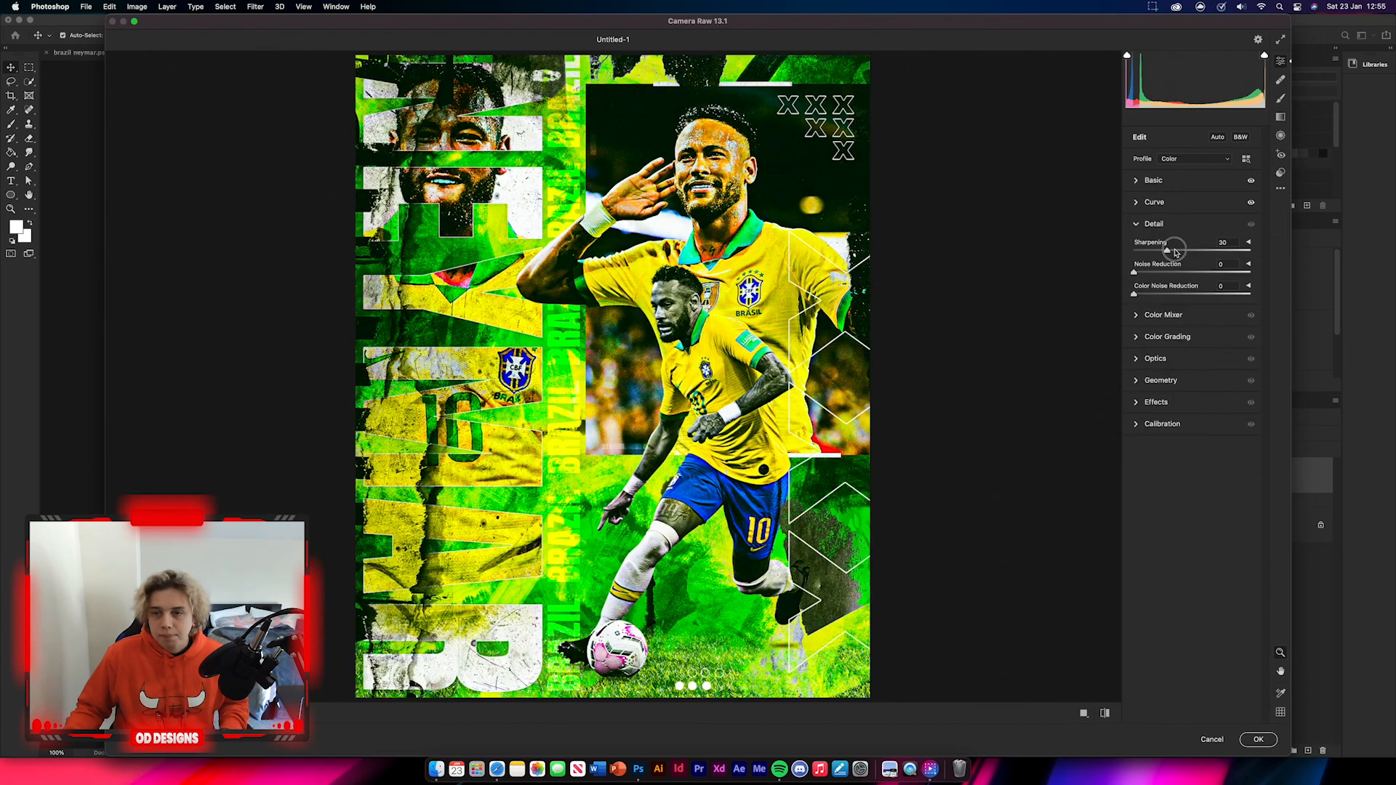
# Step: Shift the blues' hue toward aqua, boost green and aqua saturation in the Color Mixer, and adjust the color grading
pyautogui.click(1164, 314)
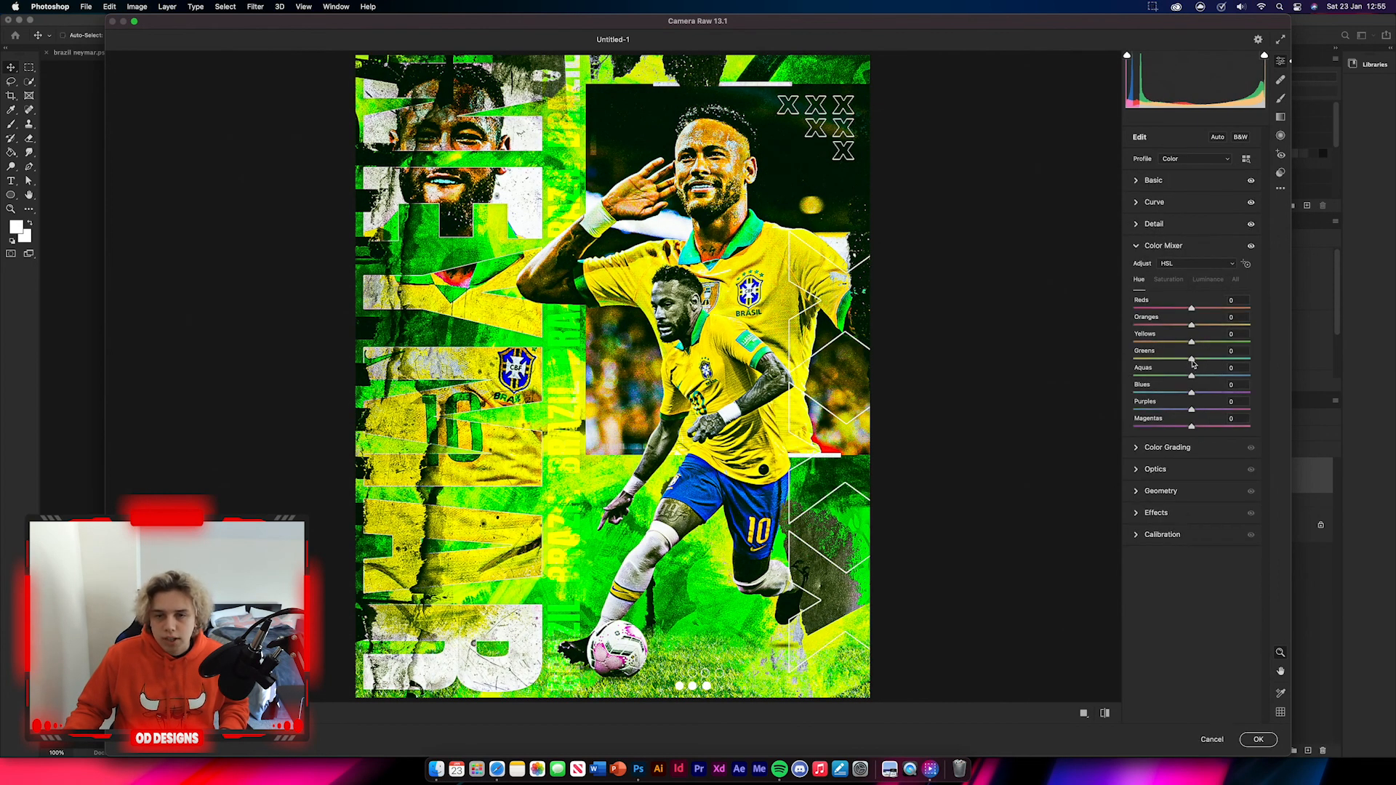
pyautogui.moveTo(1191, 393); pyautogui.dragTo(1172, 392)
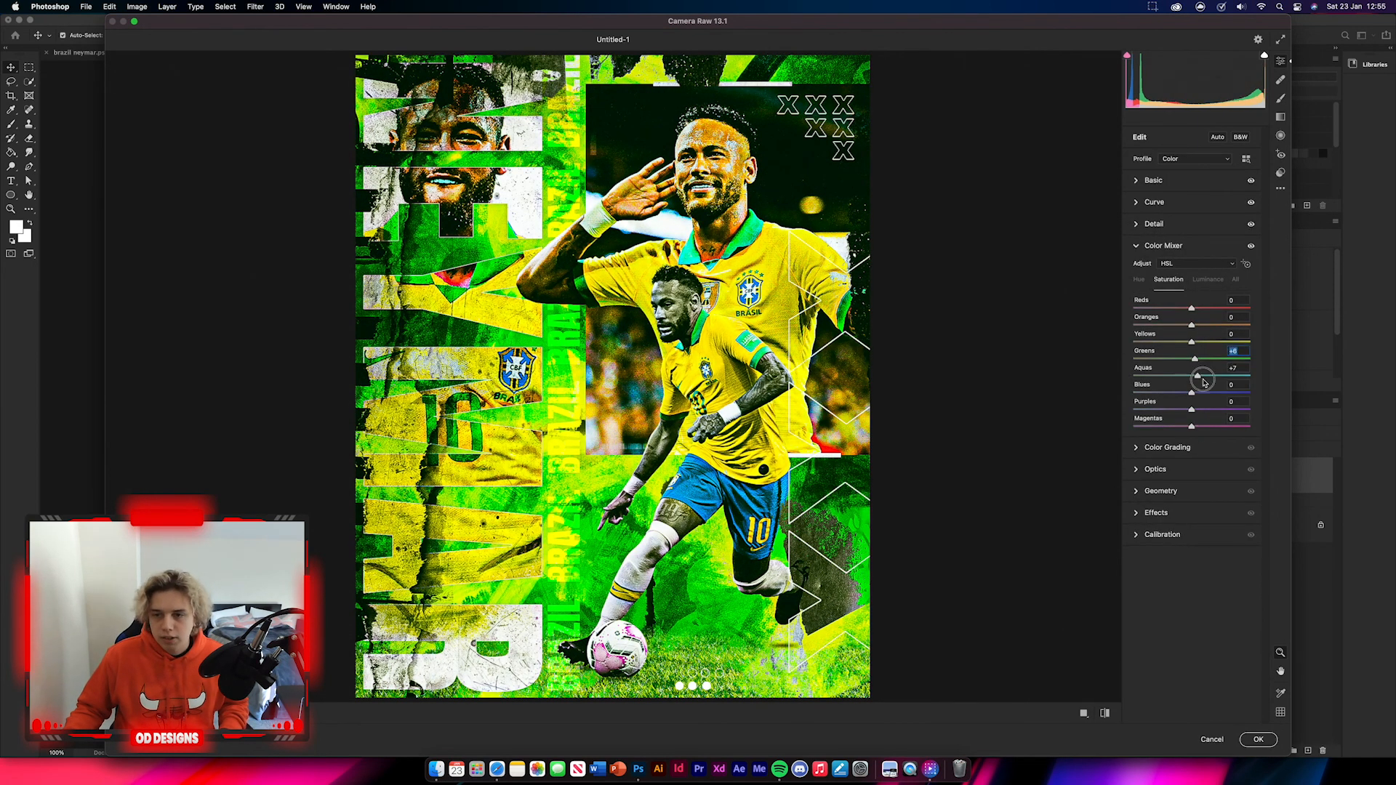
pyautogui.click(1167, 448)
pyautogui.click(1167, 267)
# Step: Add grain of 33 and vignetting of +14 in the Camera Raw effects and apply the filter
pyautogui.click(1157, 333)
pyautogui.moveTo(1135, 360); pyautogui.dragTo(1171, 360)
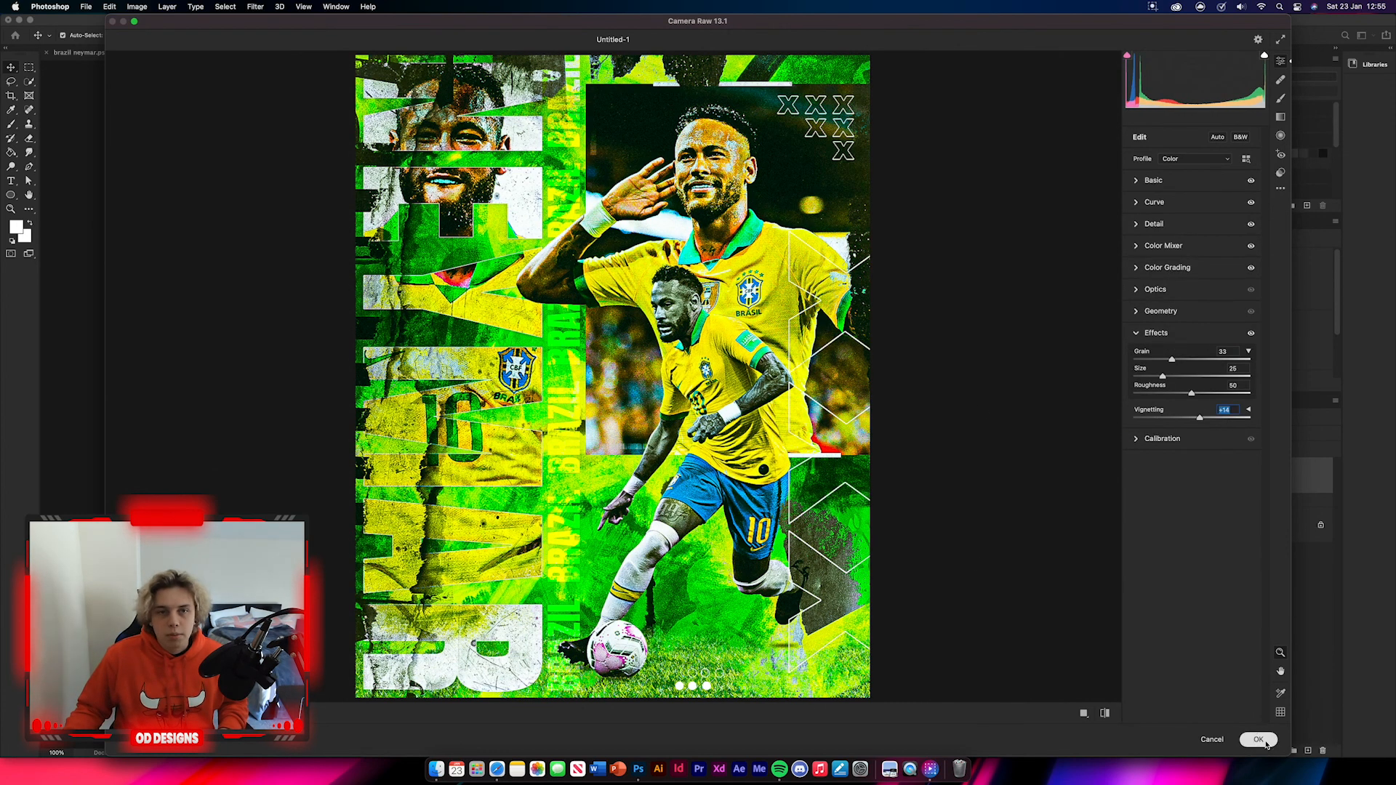
pyautogui.click(1258, 740)
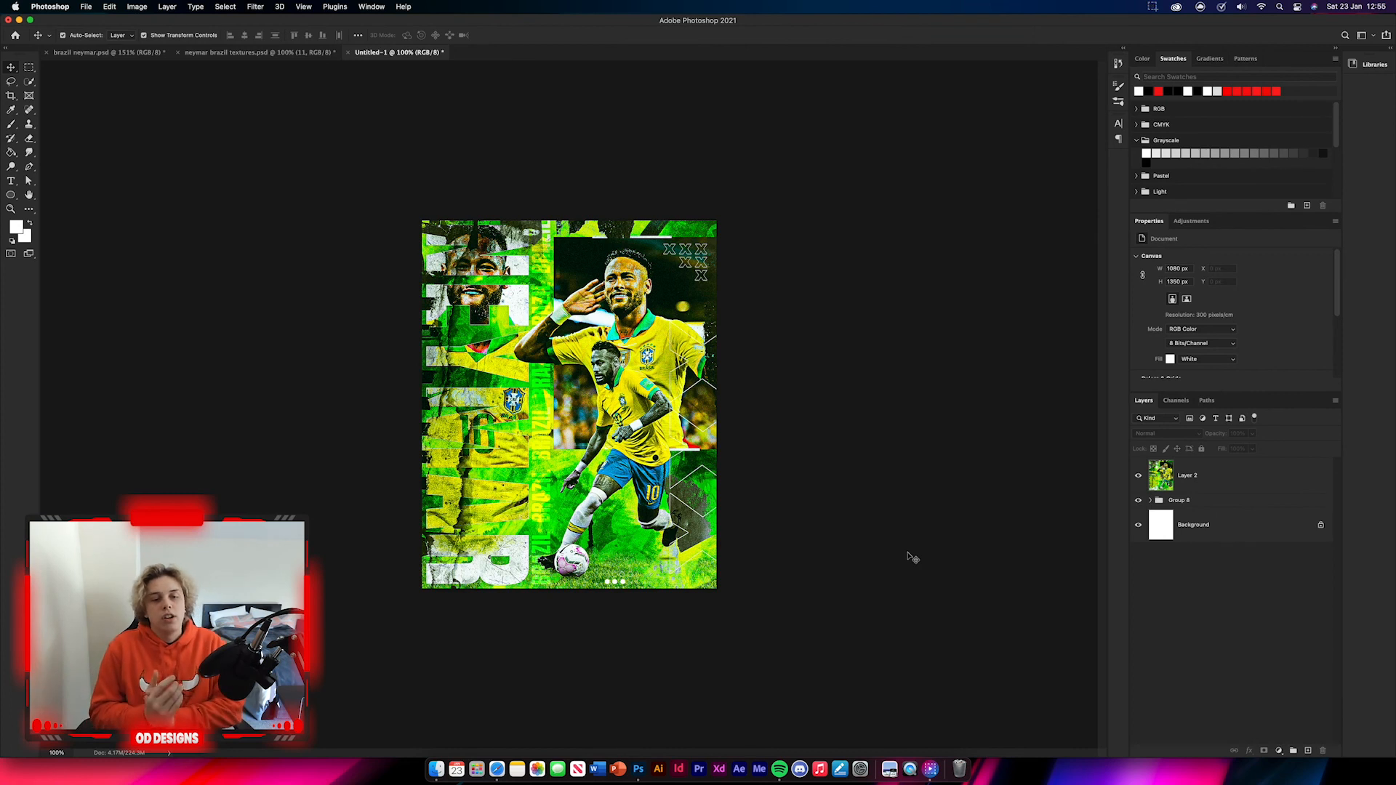